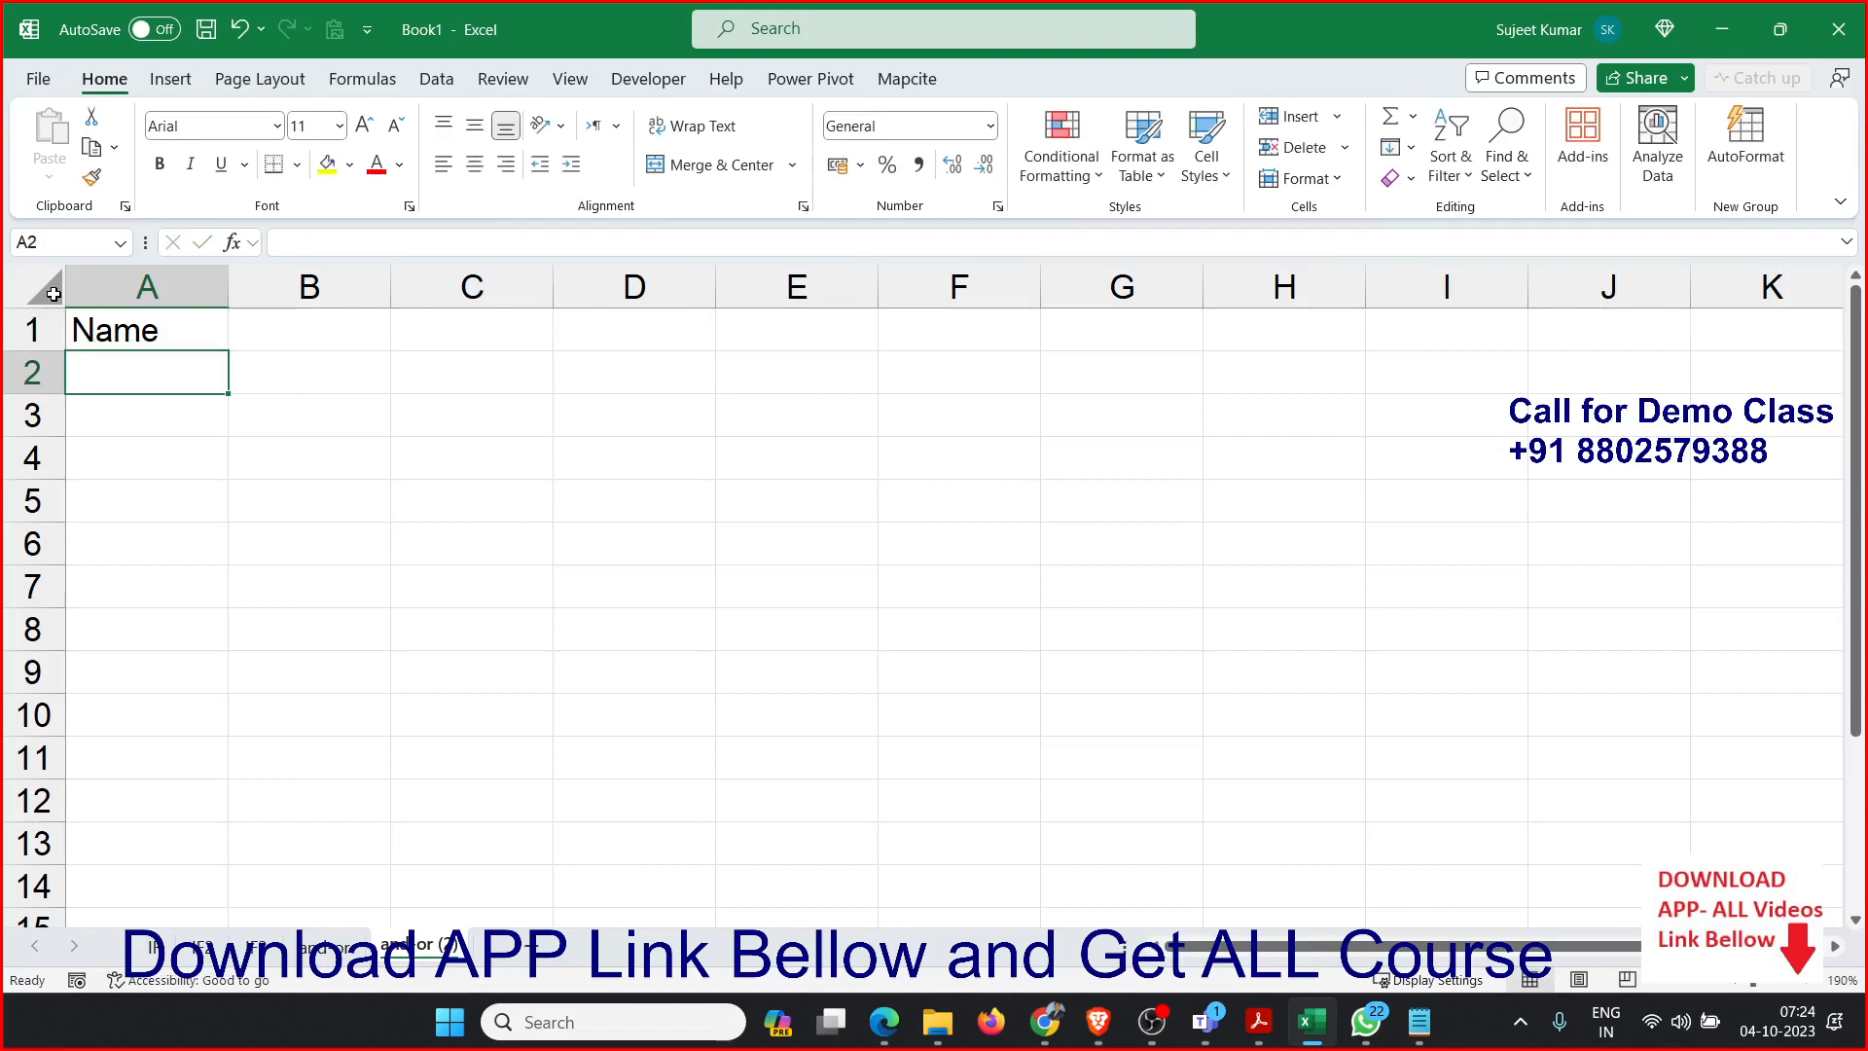
# Enter the first student's name in A2 and fill the name list down through A7.
pyautogui.write('Puja')
pyautogui.press('Return')
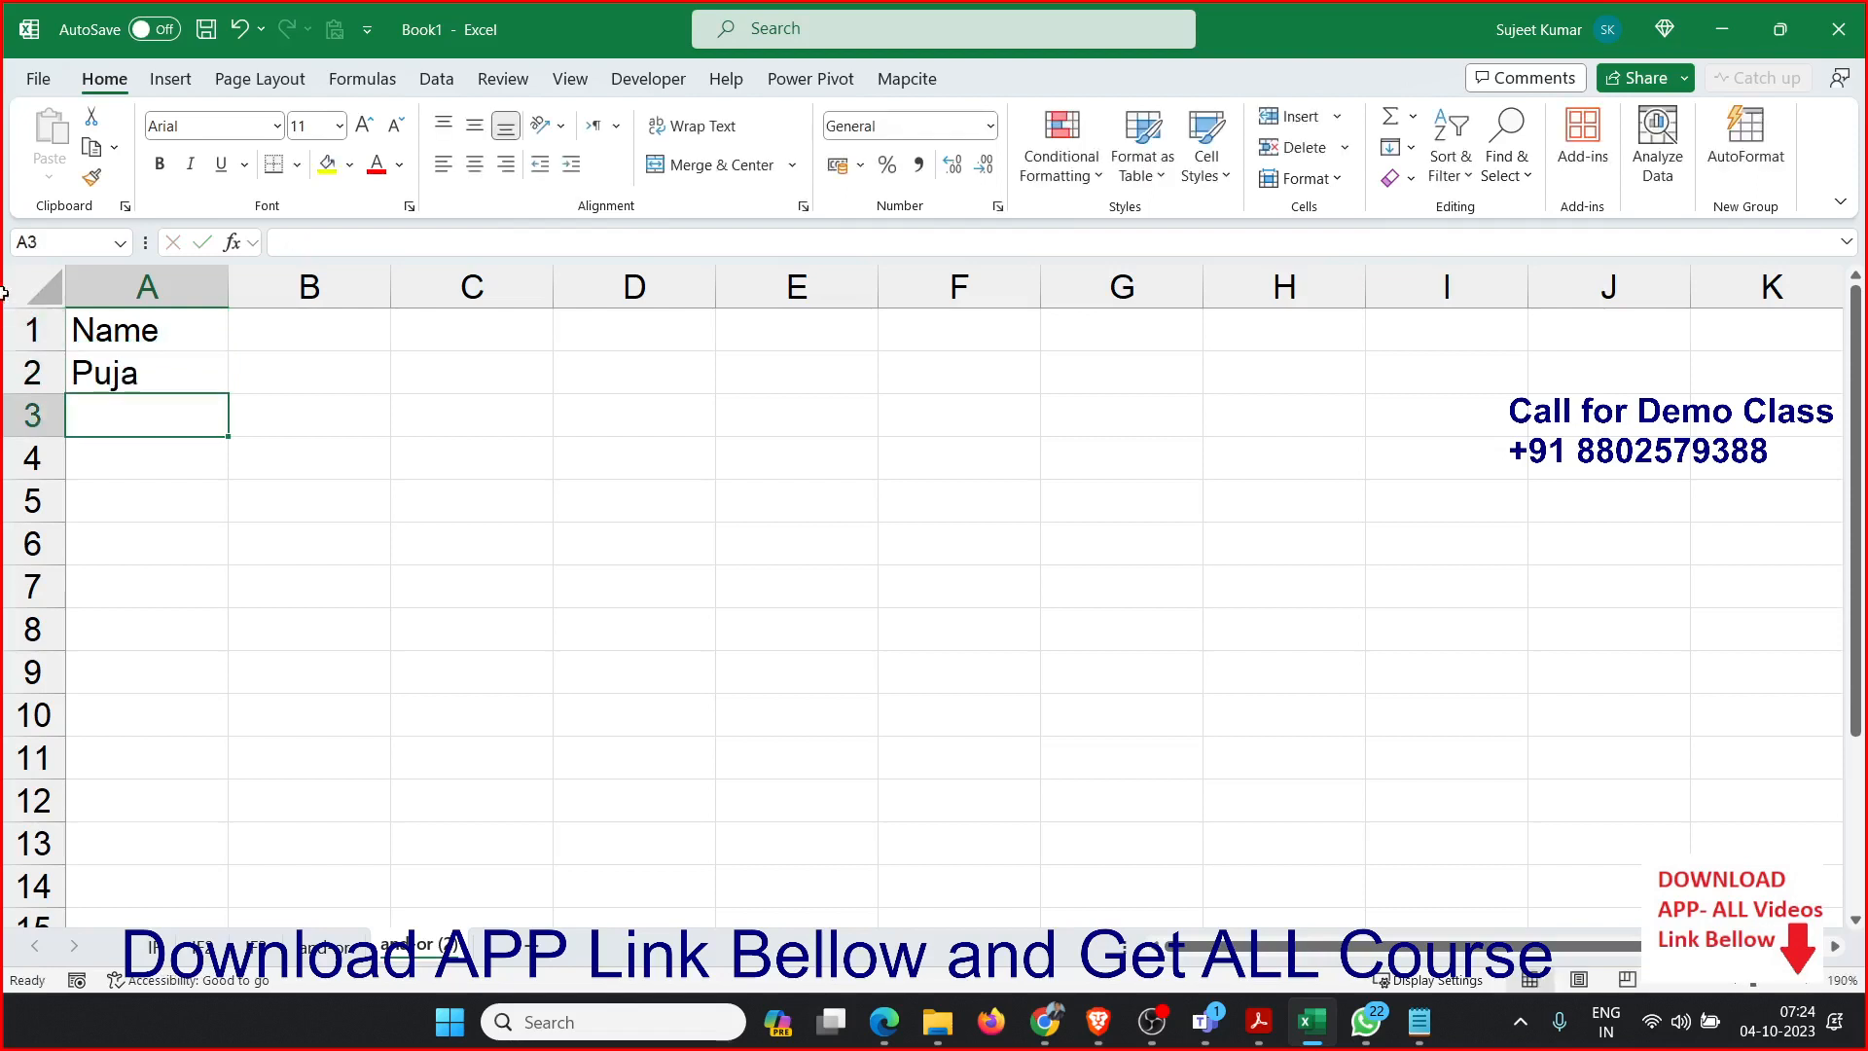
pyautogui.click(198, 372)
pyautogui.moveTo(226, 394); pyautogui.dragTo(229, 606)
# Enter the header S-1 in B1 and fill the series across through F1.
pyautogui.click(281, 330)
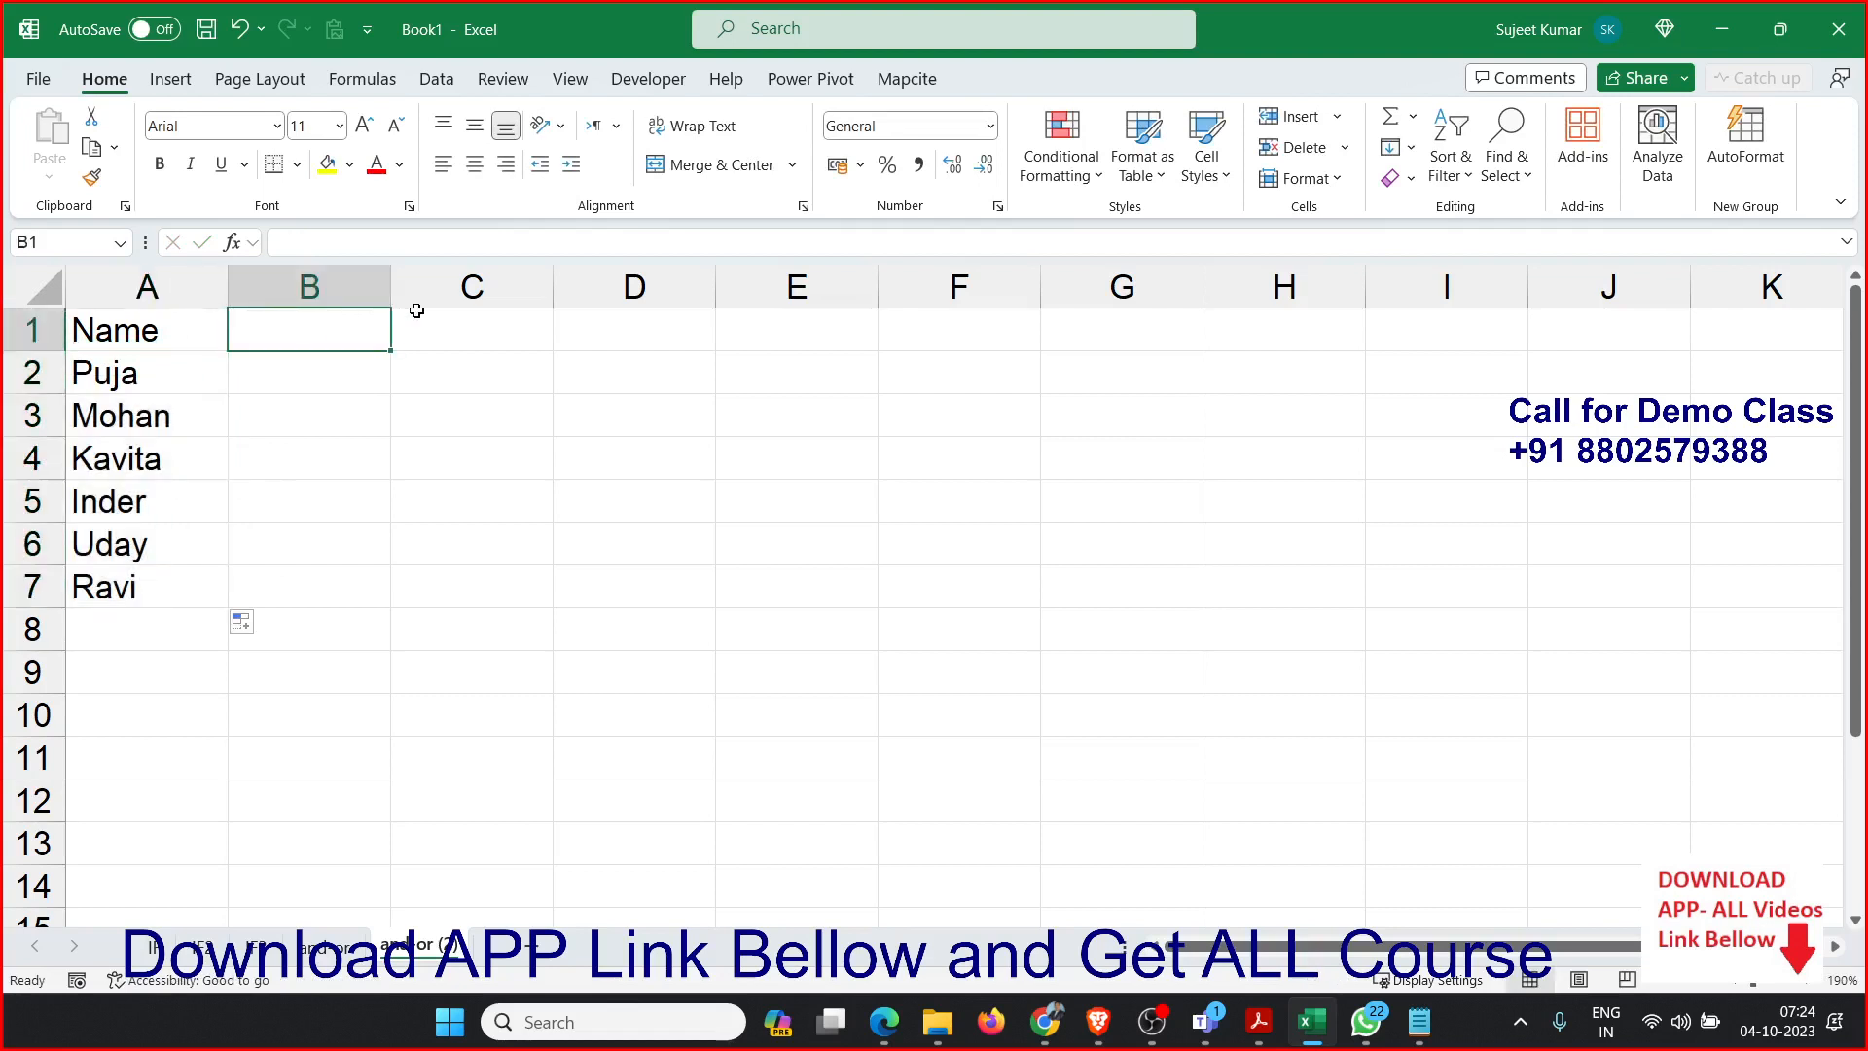
pyautogui.write('S-')
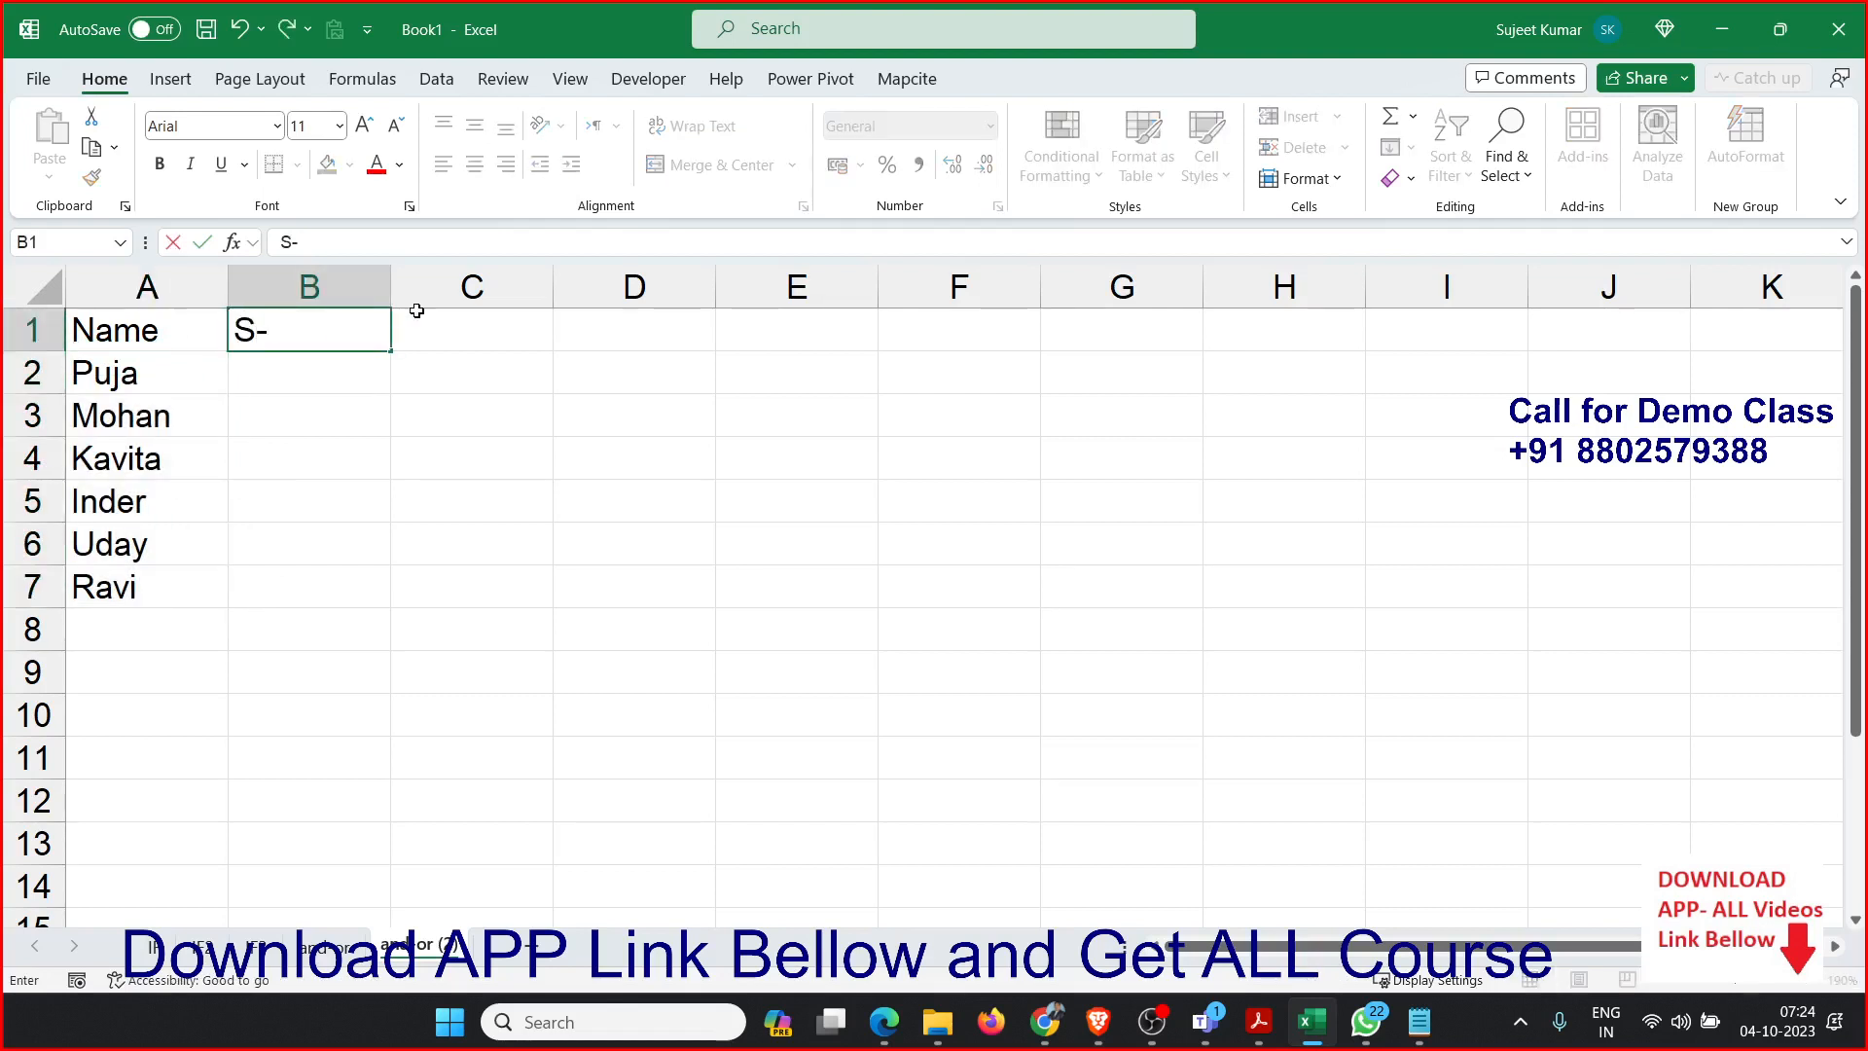
pyautogui.write('1')
pyautogui.click(409, 401)
pyautogui.click(379, 345)
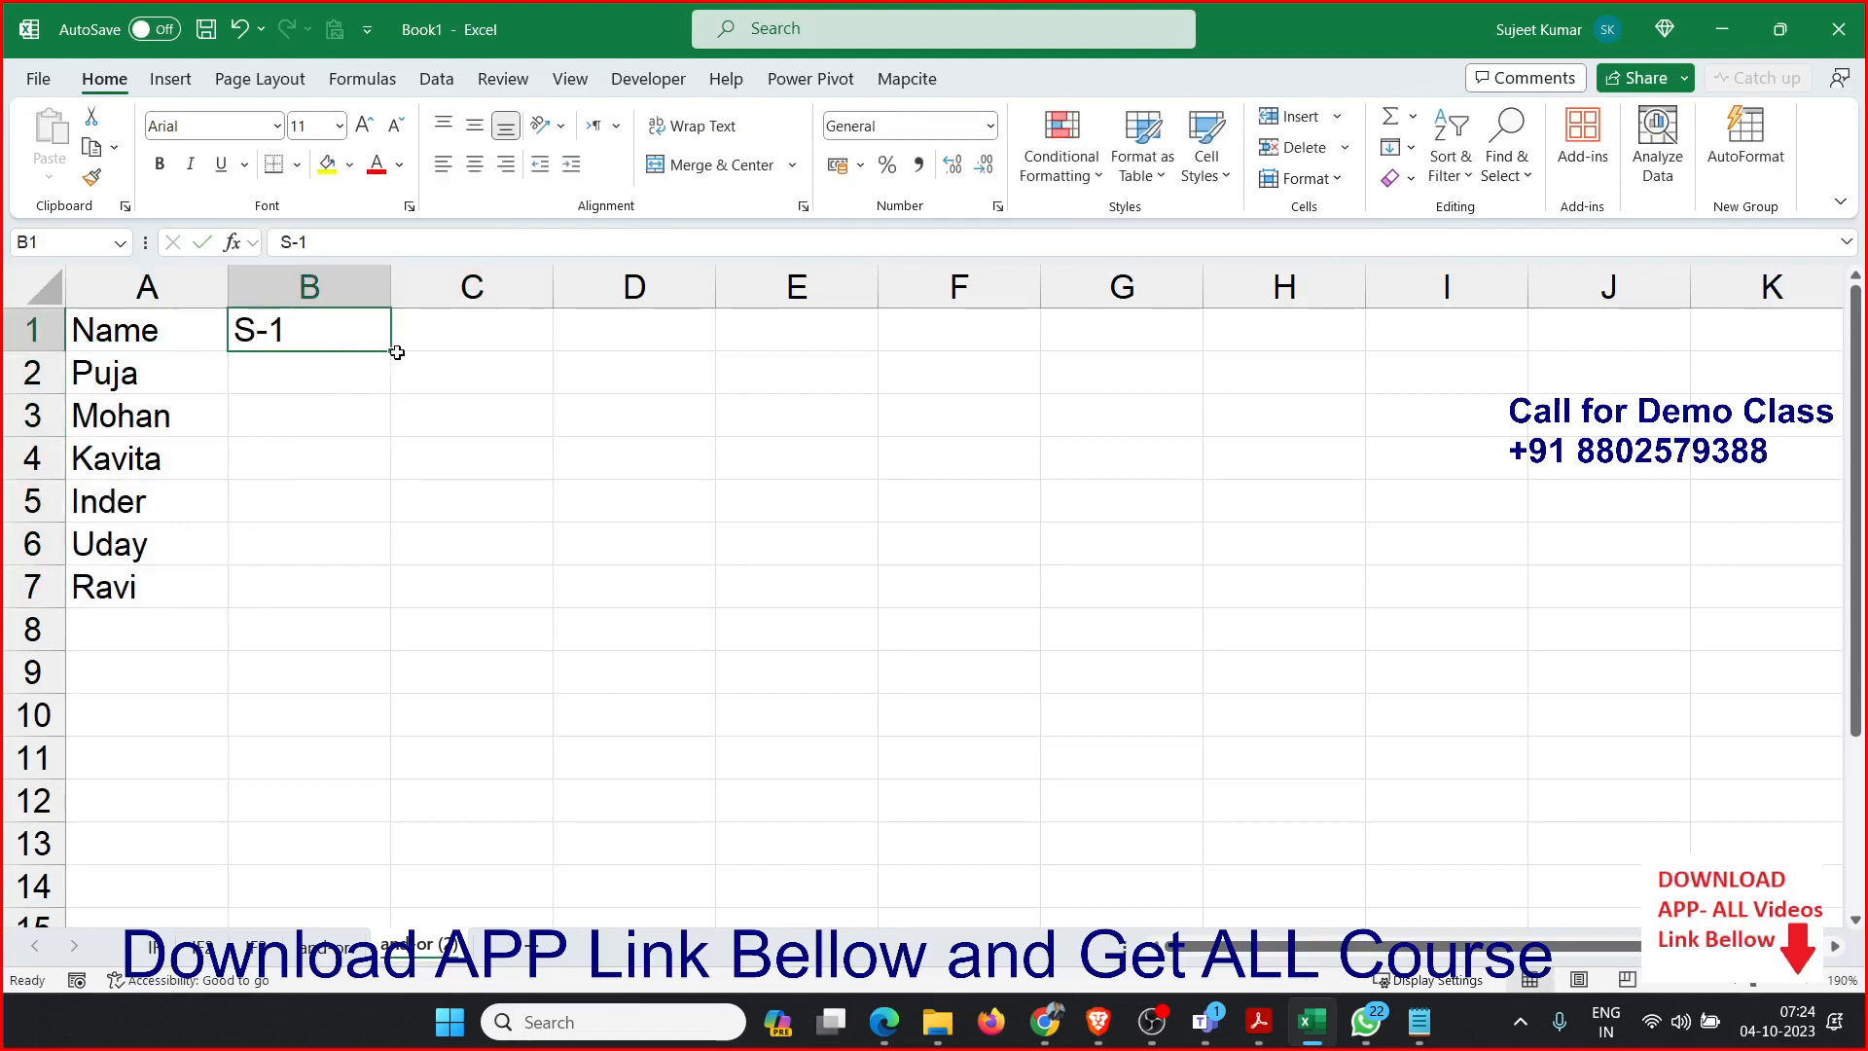
pyautogui.moveTo(397, 352); pyautogui.dragTo(816, 356)
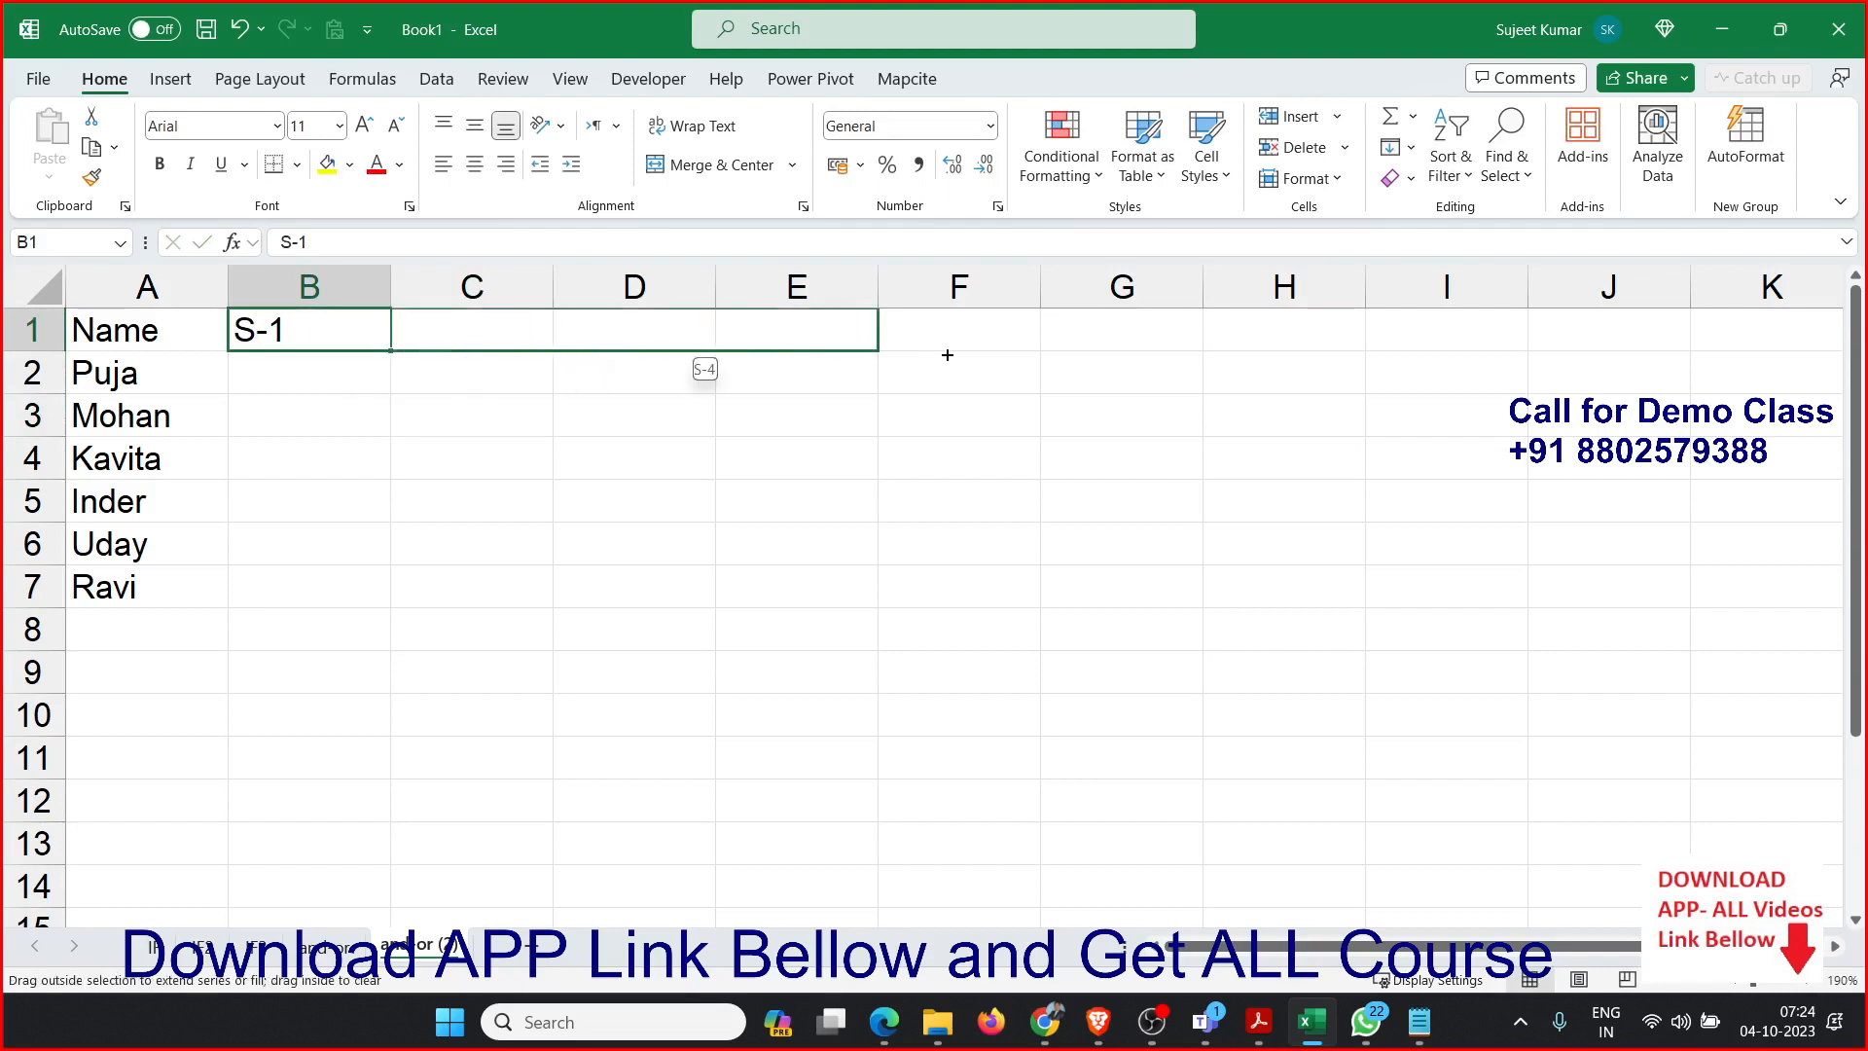
pyautogui.moveTo(947, 355); pyautogui.dragTo(969, 353)
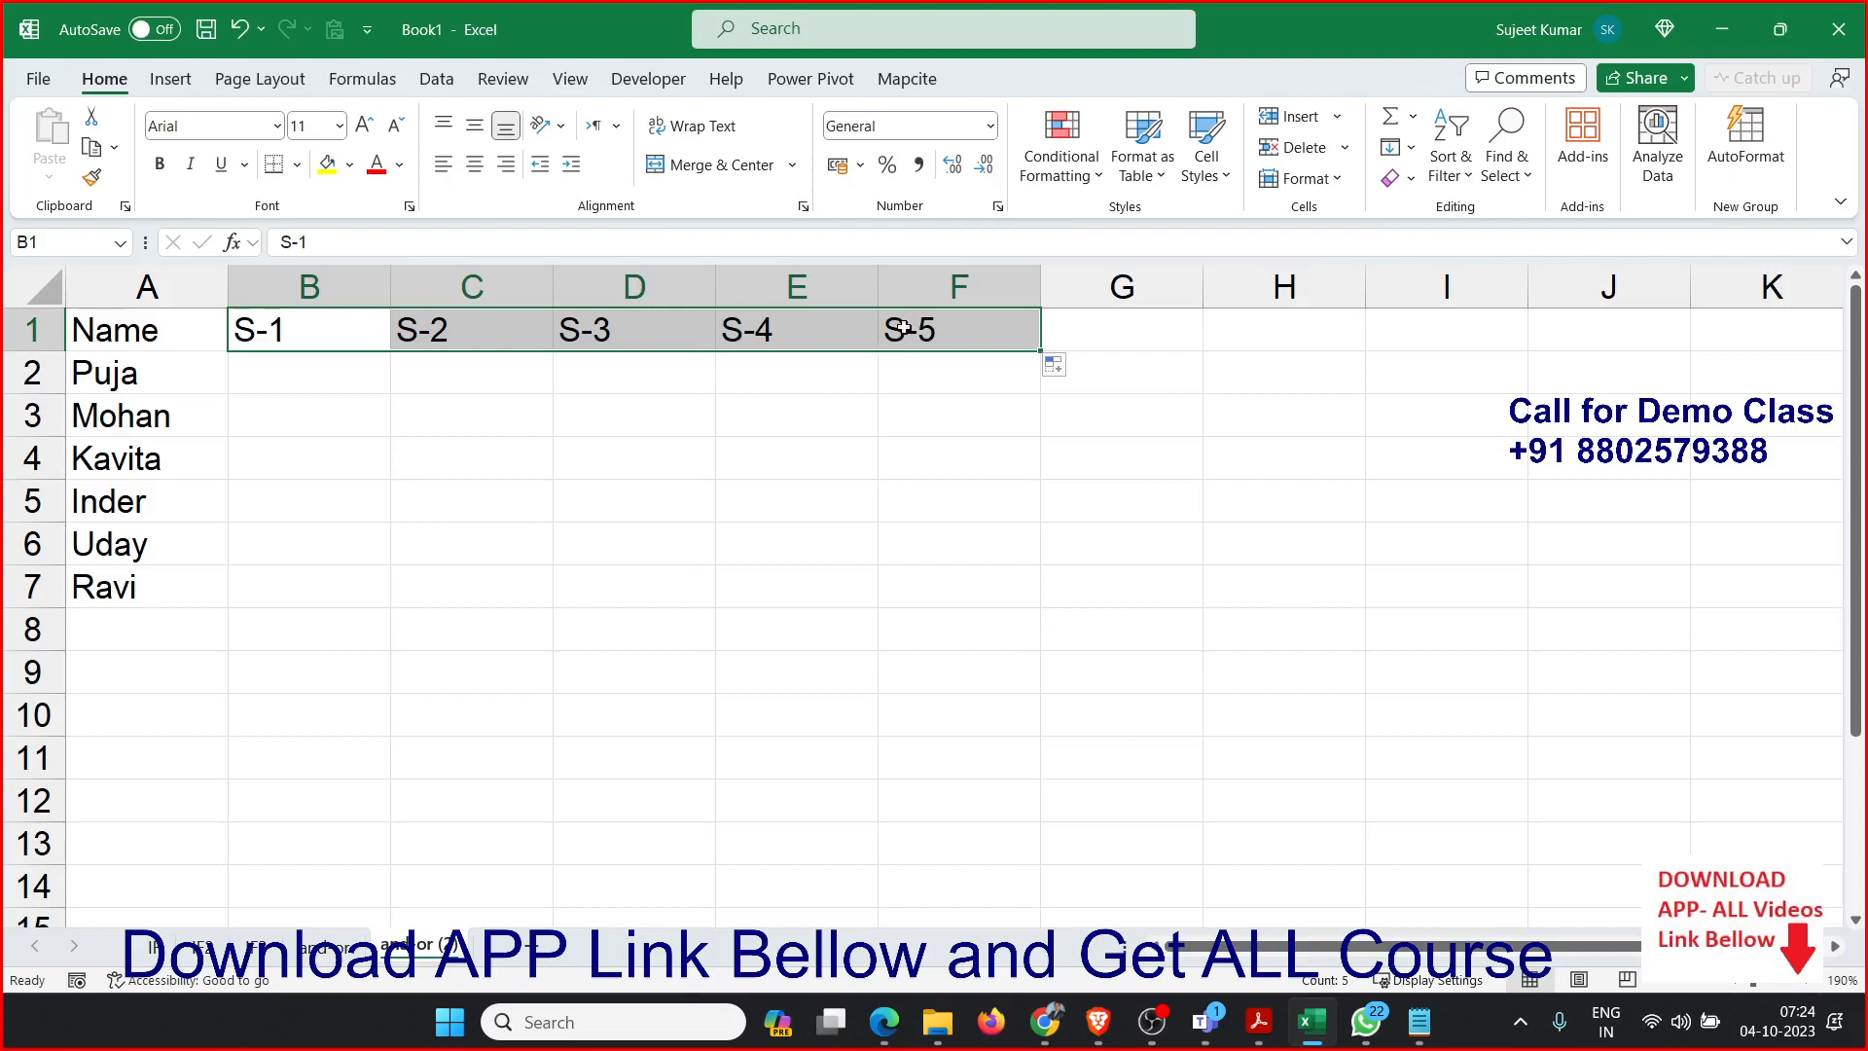
# Clear column F and enter the header Result in F1.
pyautogui.click(955, 281)
pyautogui.press('Delete')
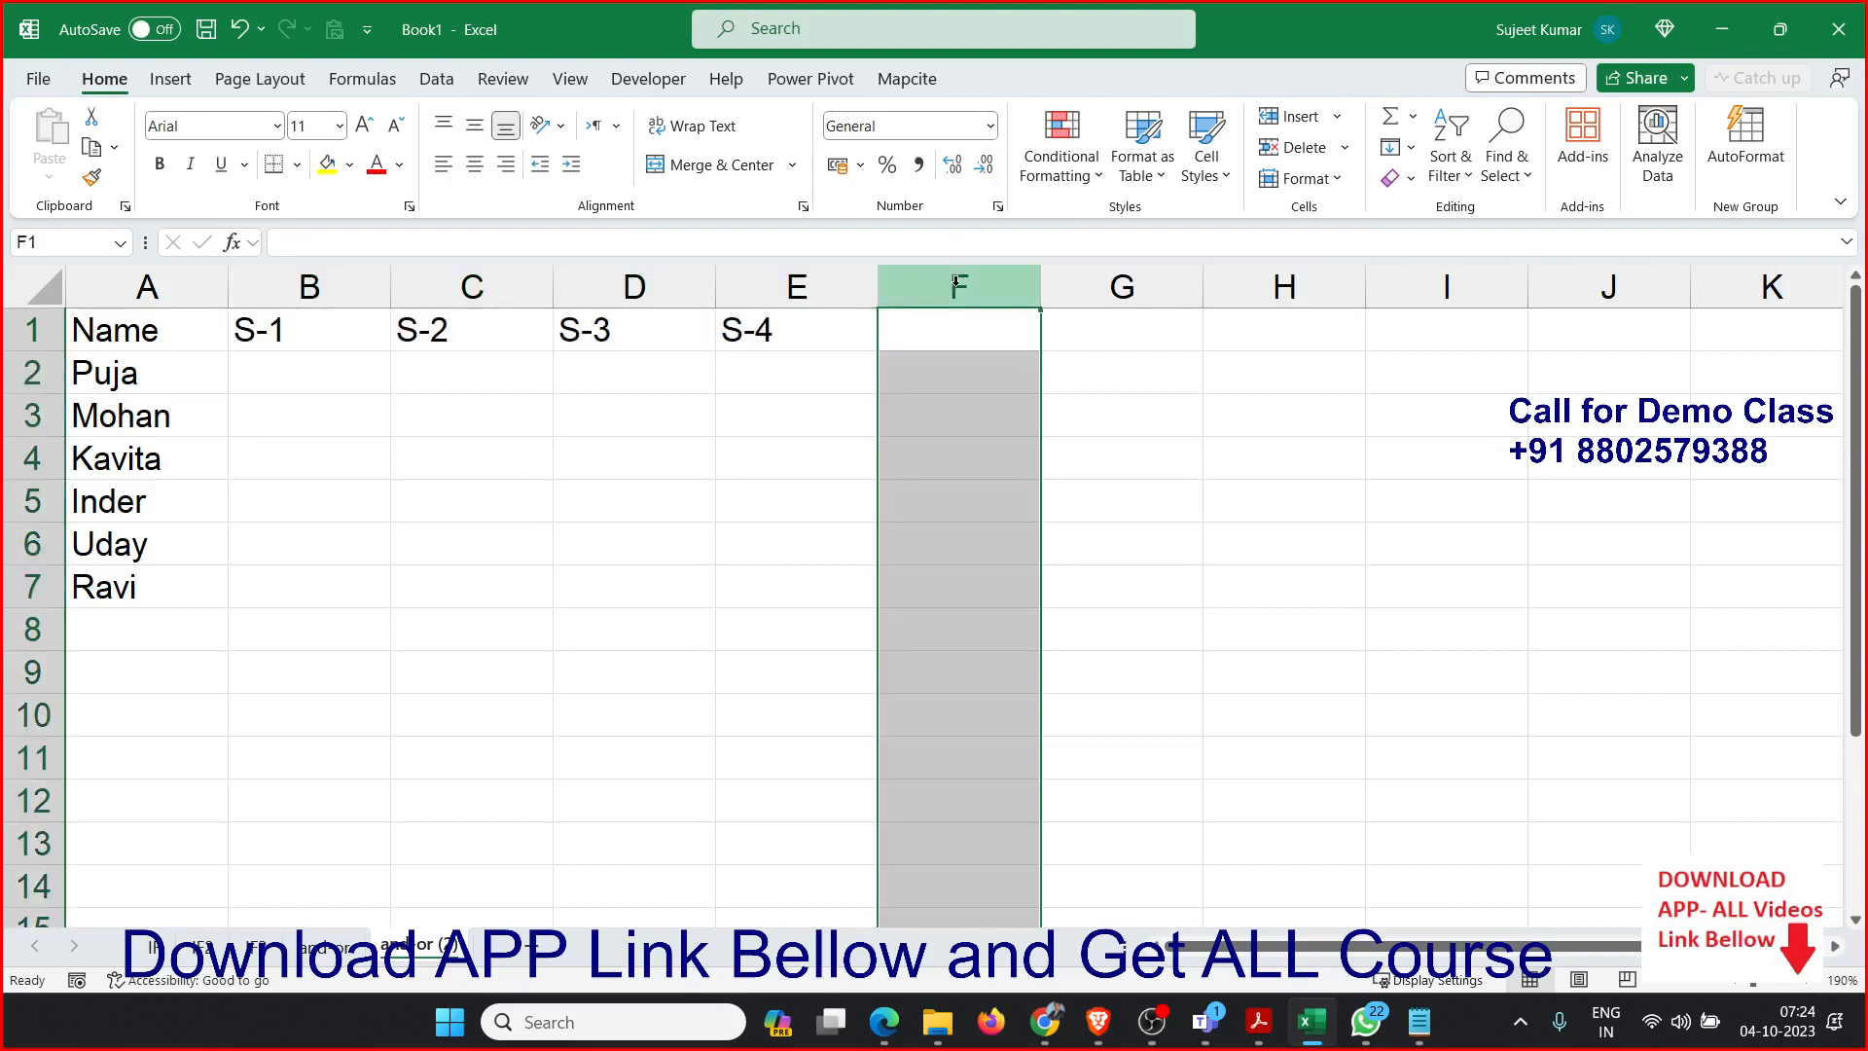
pyautogui.press('Up')
pyautogui.write('Resul')
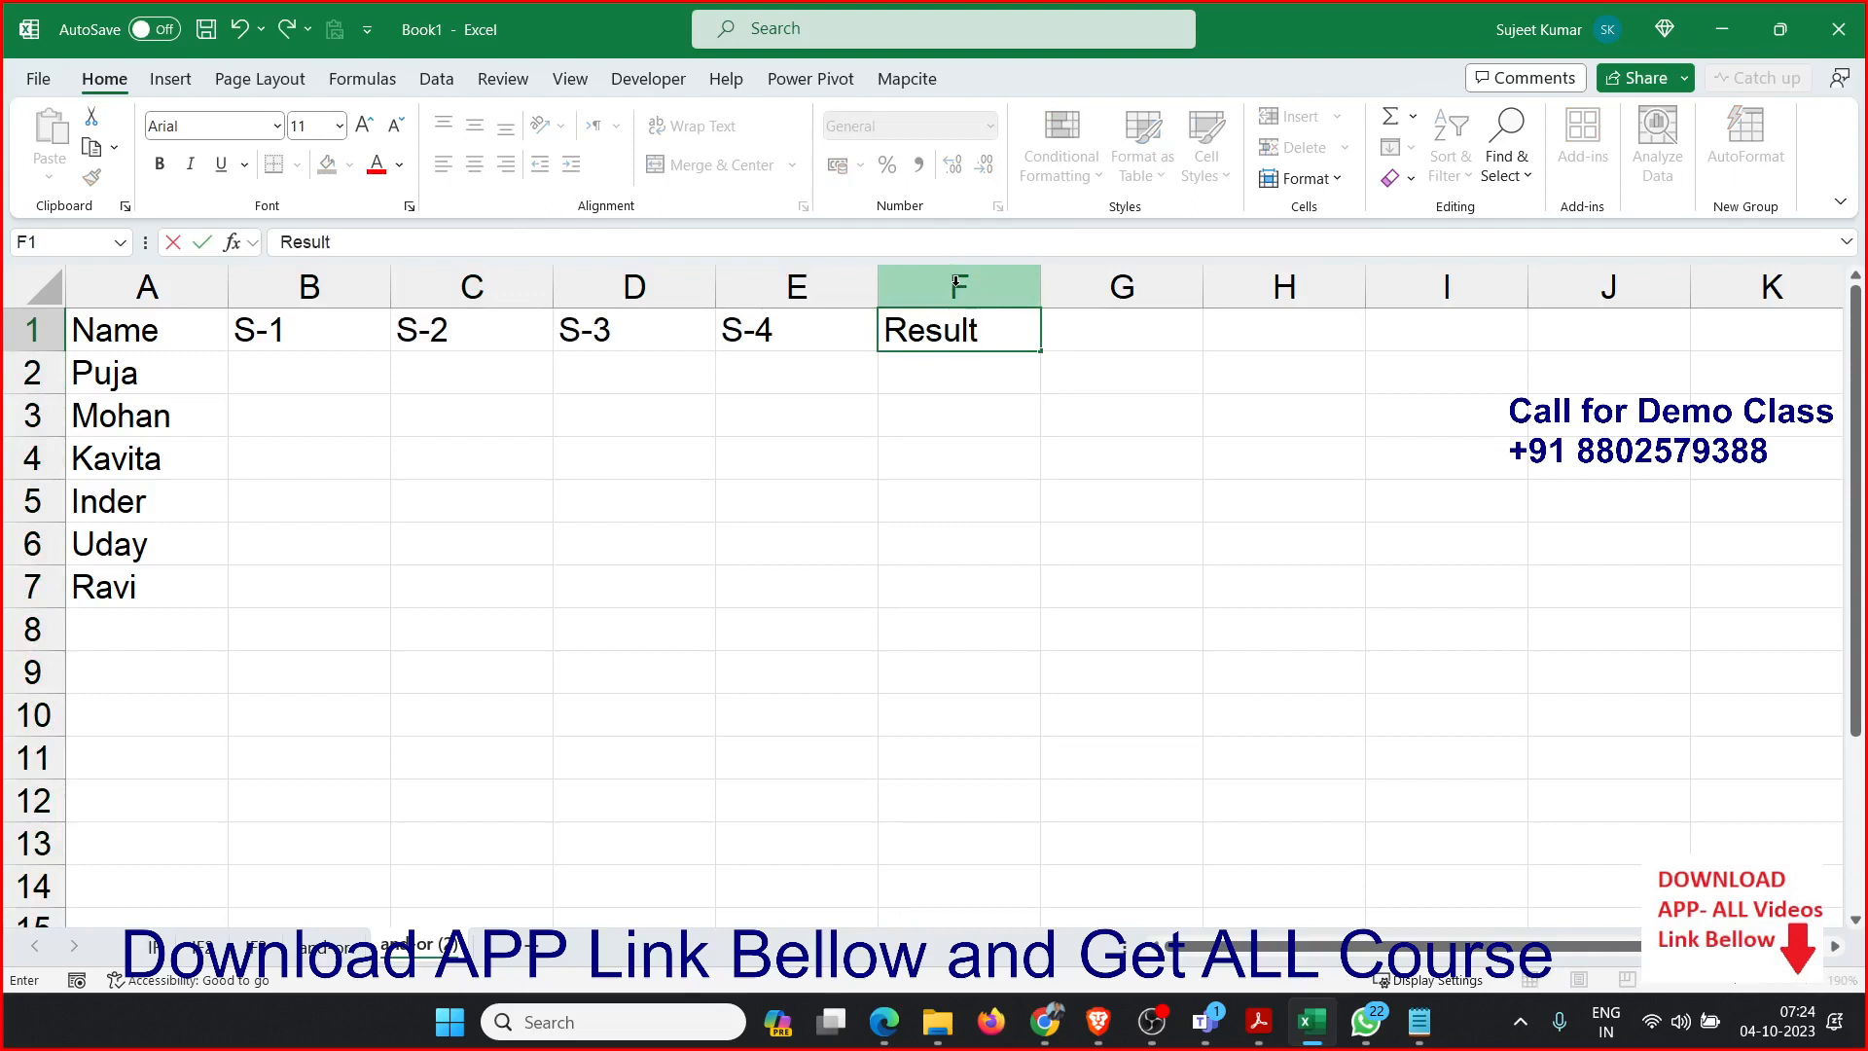
pyautogui.press('Return')
# Enter the formula =RANDBETWEEN(10,90) in B2 to generate a random mark.
pyautogui.press('Left')
pyautogui.press('Left')
pyautogui.press('Left')
pyautogui.press('Left')
pyautogui.write('=r')
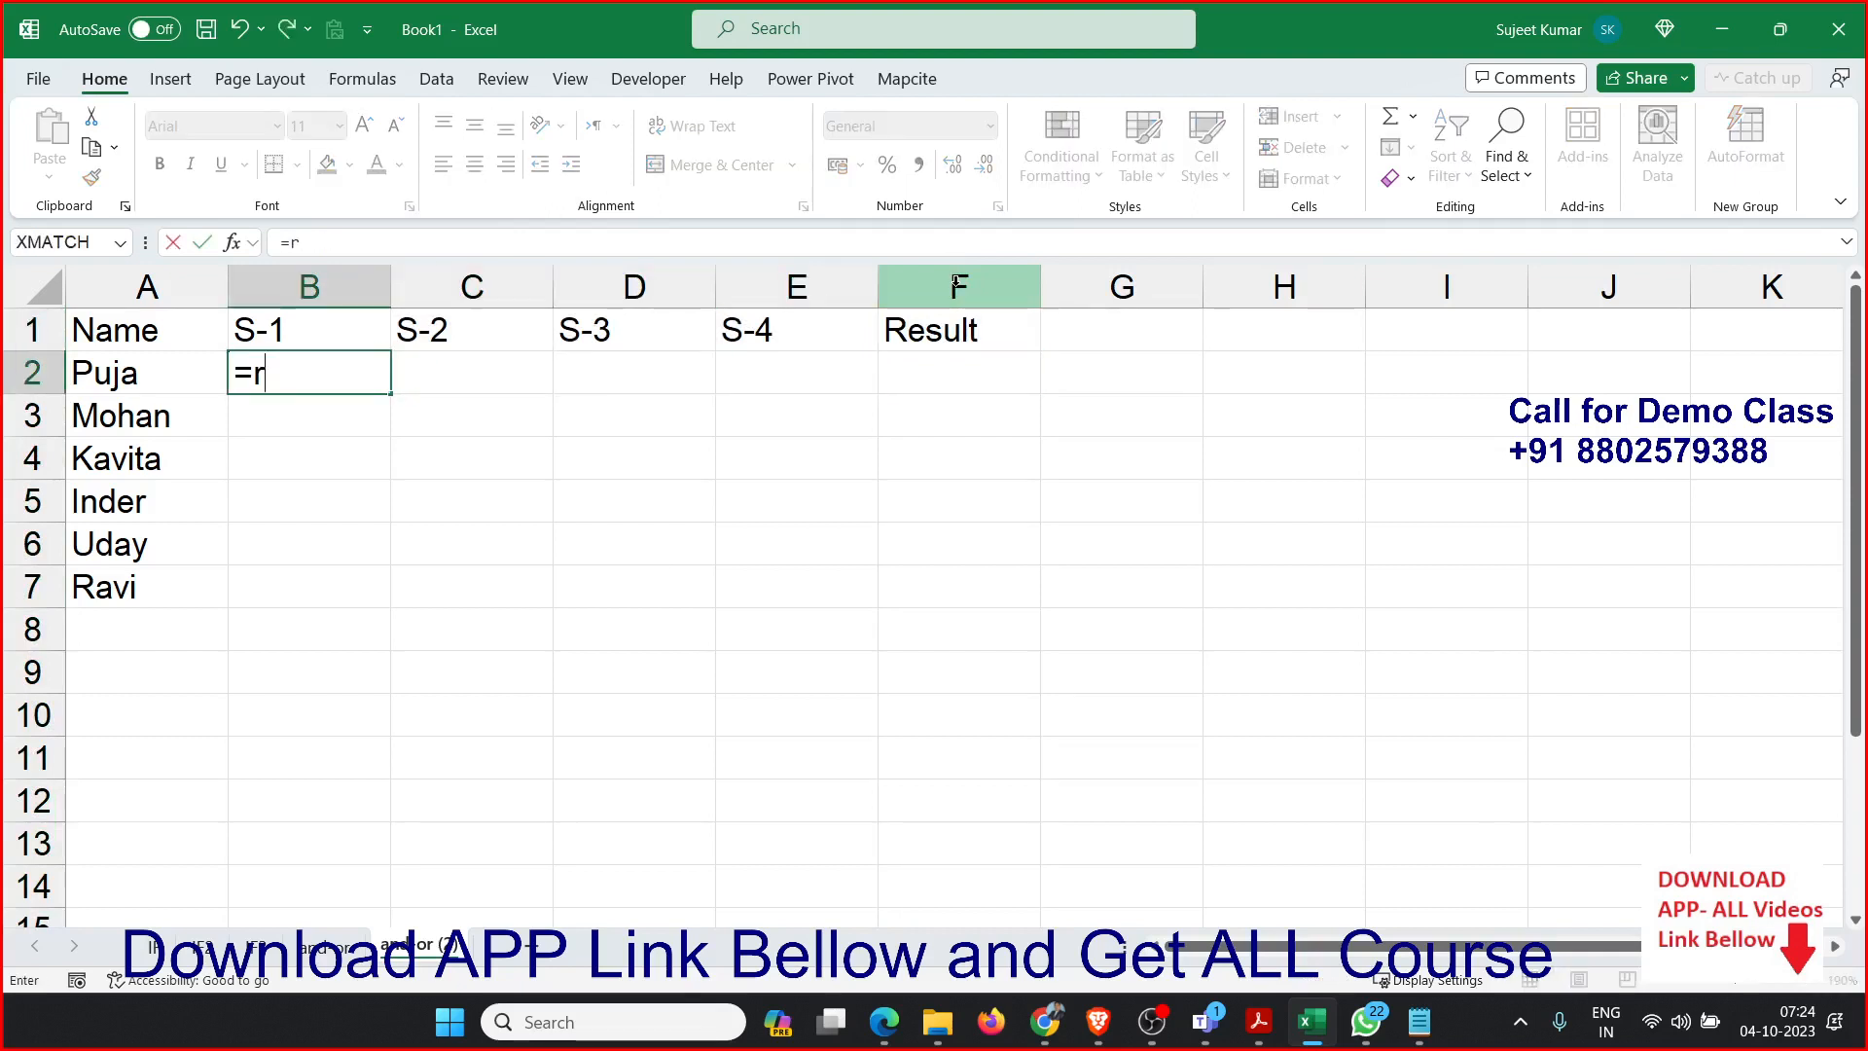
pyautogui.write('a')
pyautogui.press('Down')
pyautogui.press('Down')
pyautogui.press('Tab')
pyautogui.write('10')
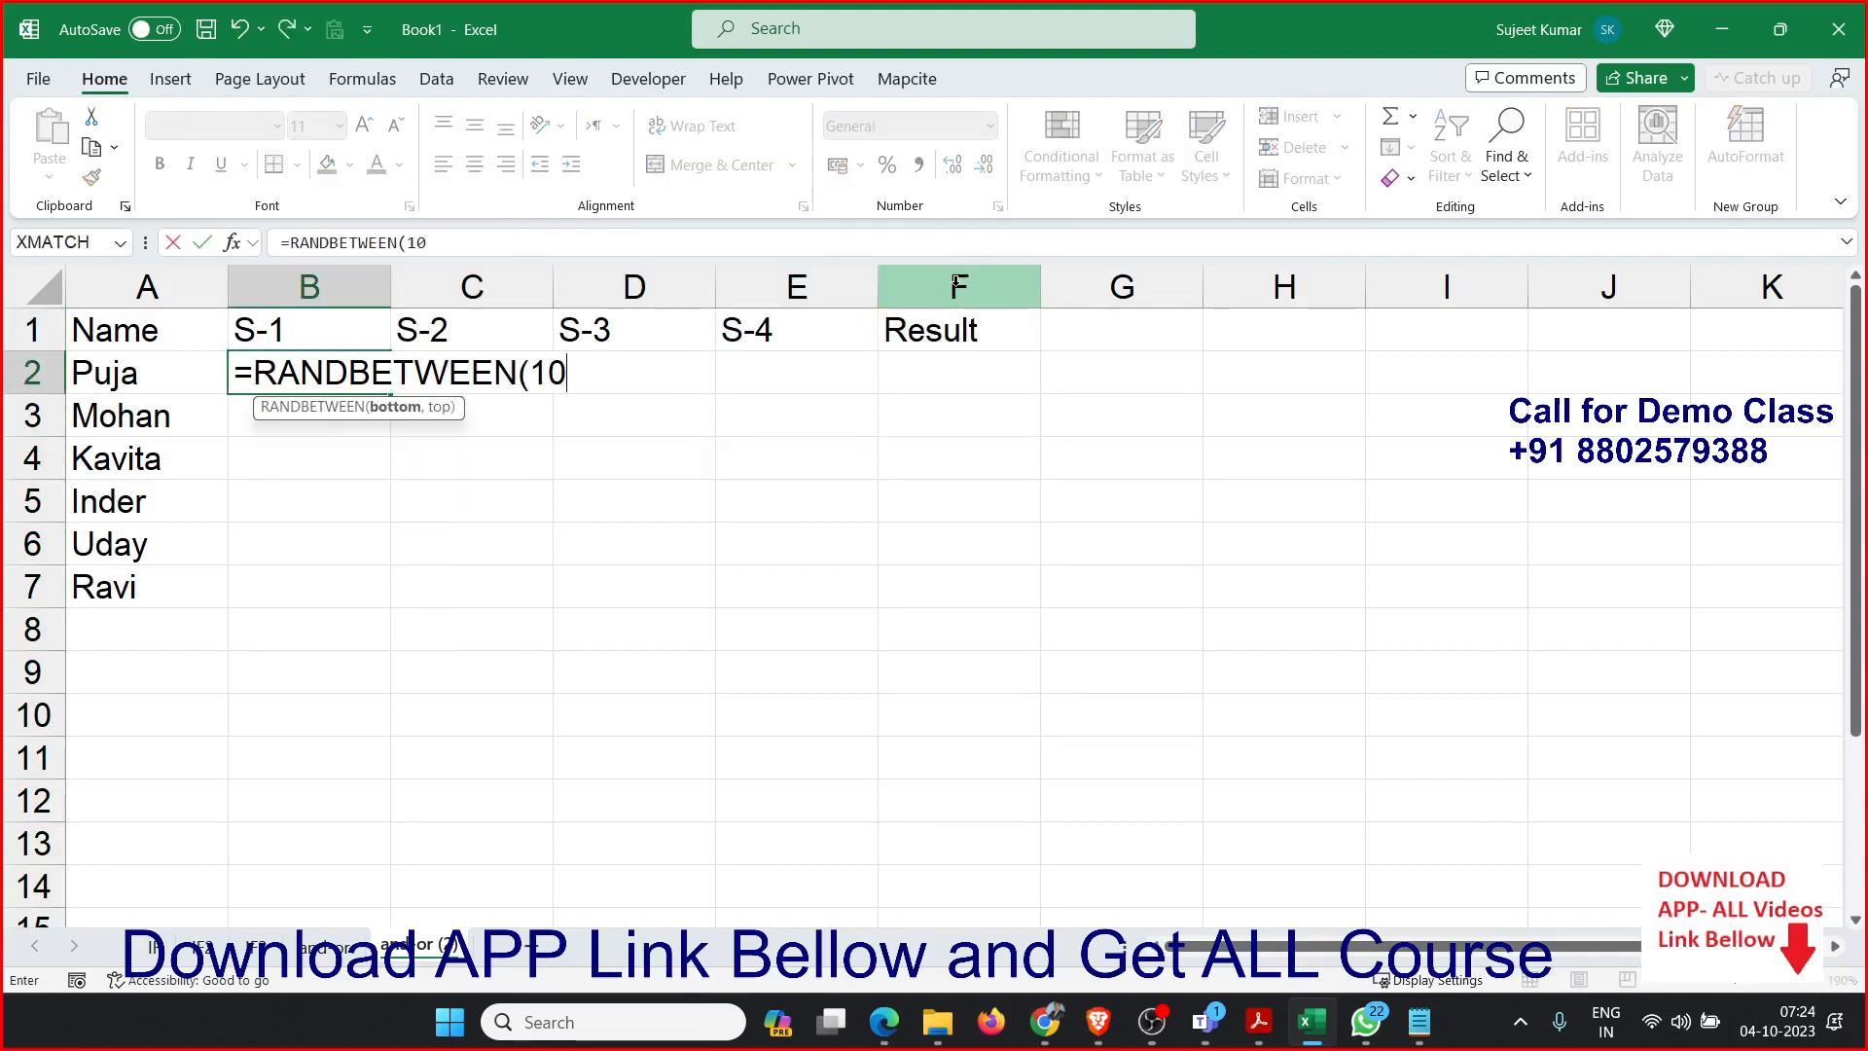
pyautogui.write(',90')
pyautogui.press('Return')
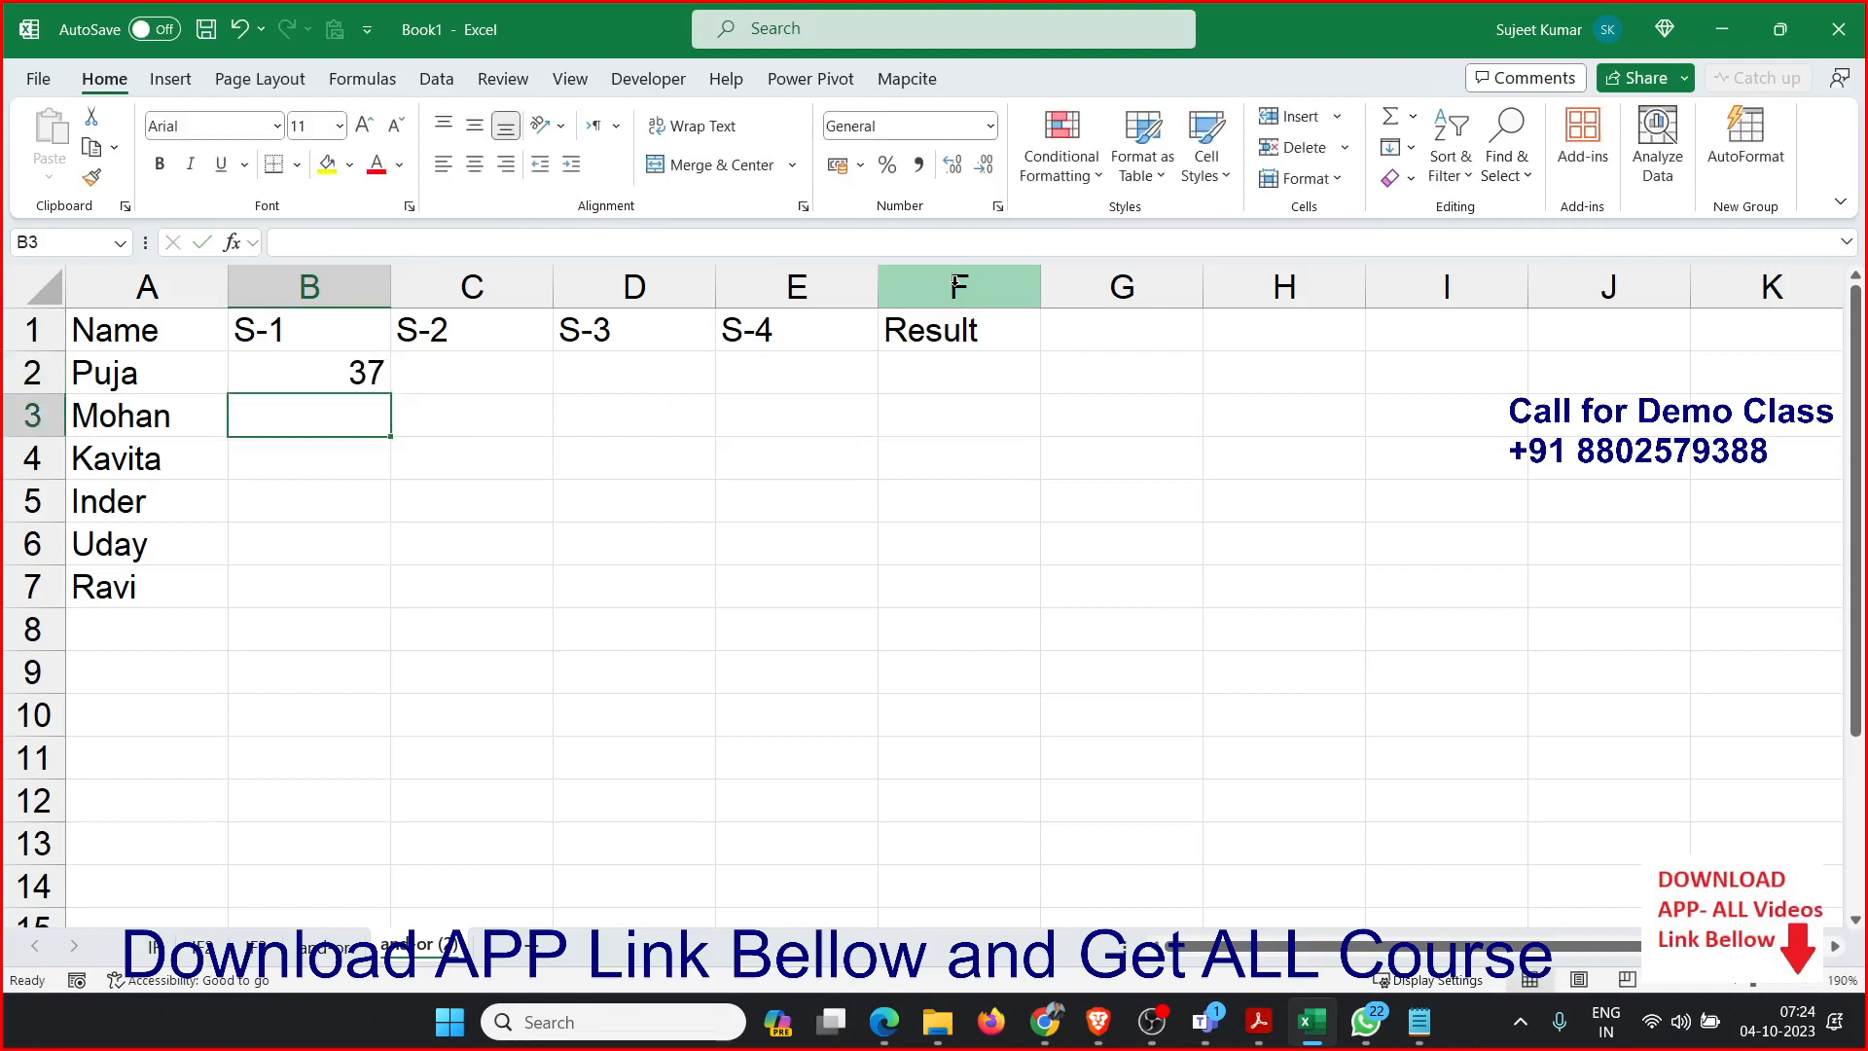
# Fill B2:E7 with the RANDBETWEEN formula and convert the whole range to static values.
pyautogui.moveTo(377, 370); pyautogui.dragTo(863, 588)
pyautogui.press('F2')
pyautogui.hotkey('ctrl', 'Return')
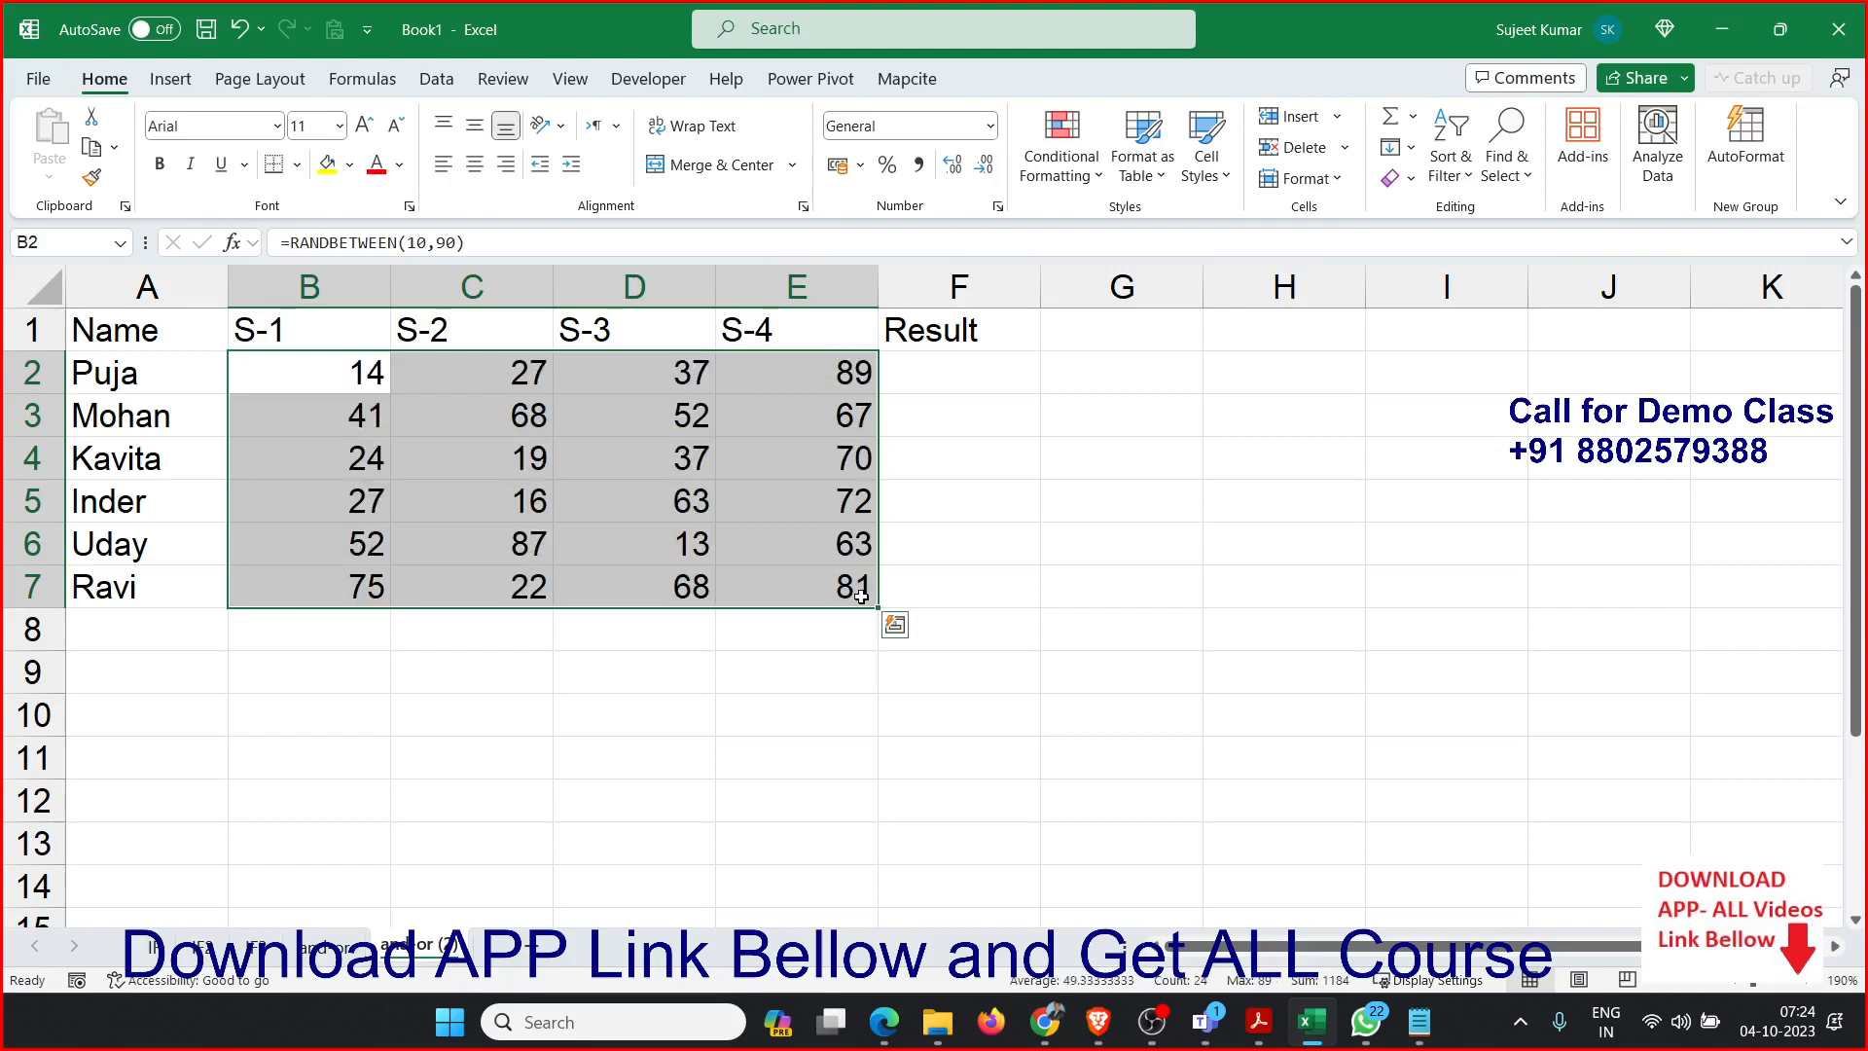
pyautogui.hotkey('ctrl', 'c')
pyautogui.click(49, 167)
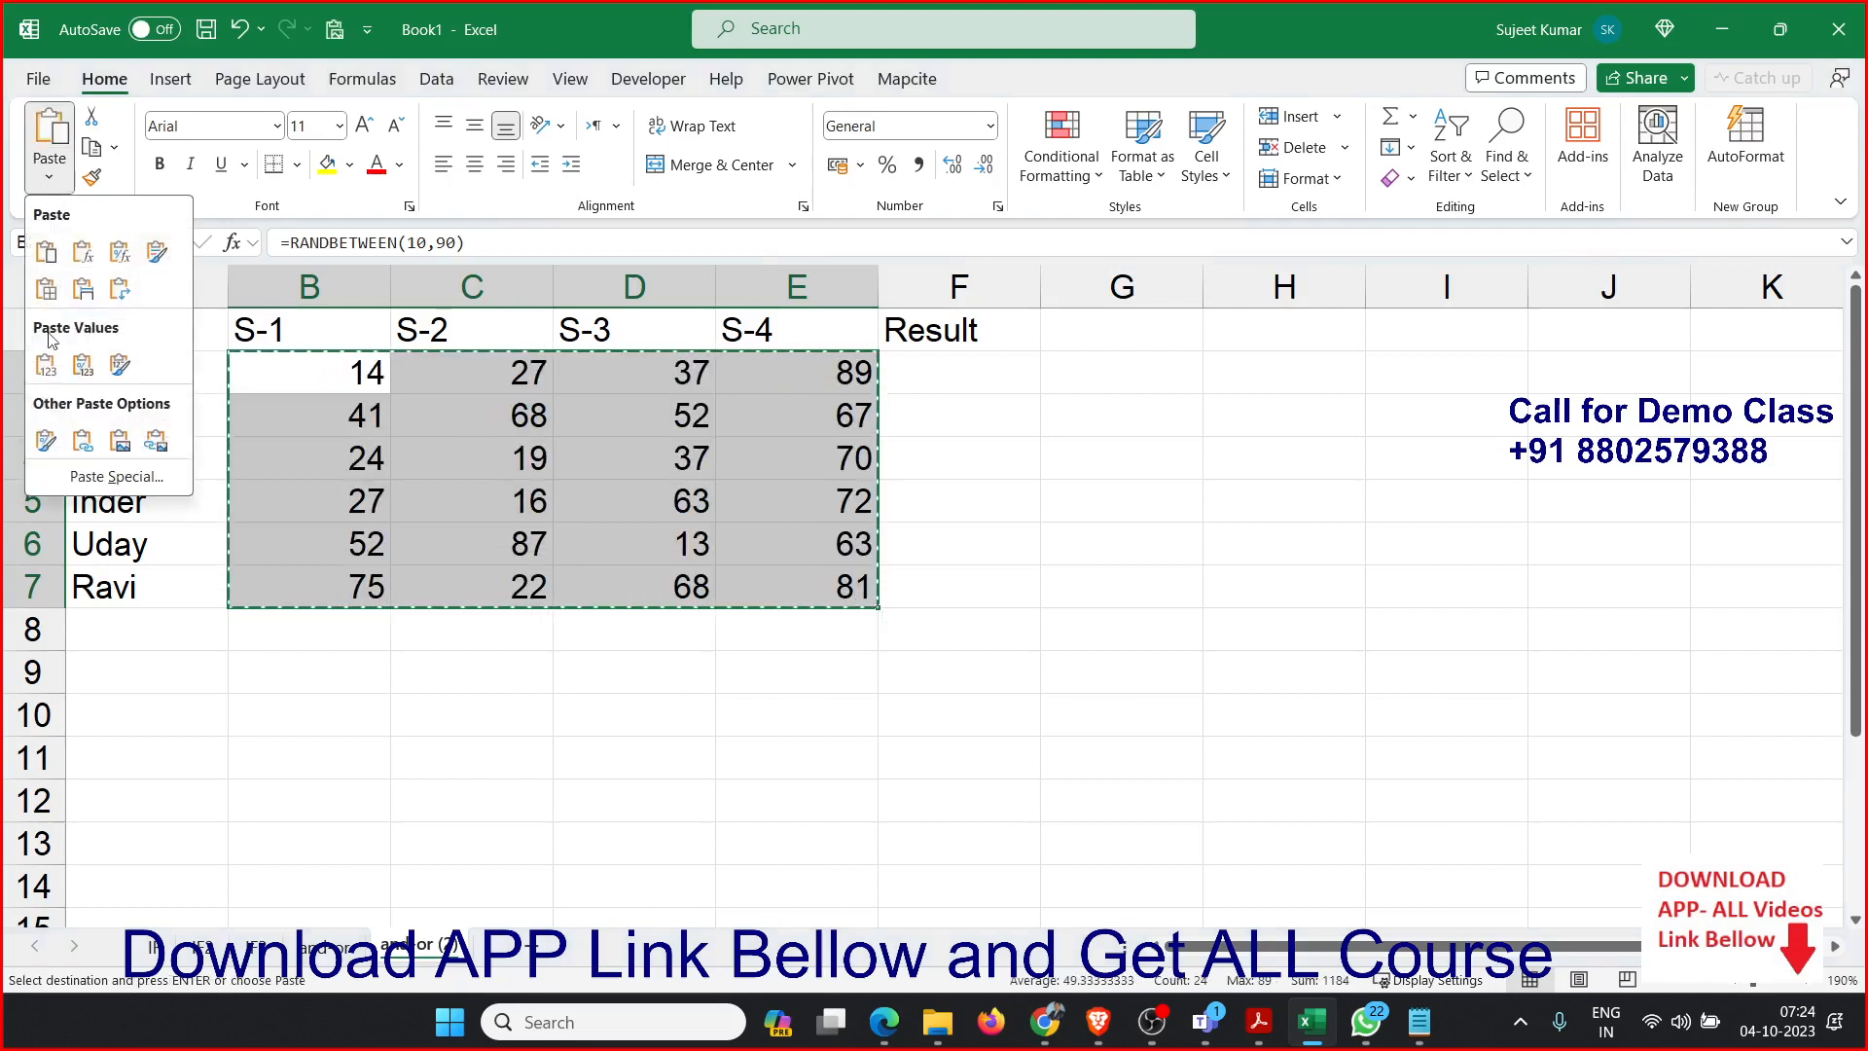
pyautogui.click(46, 364)
pyautogui.press('Escape')
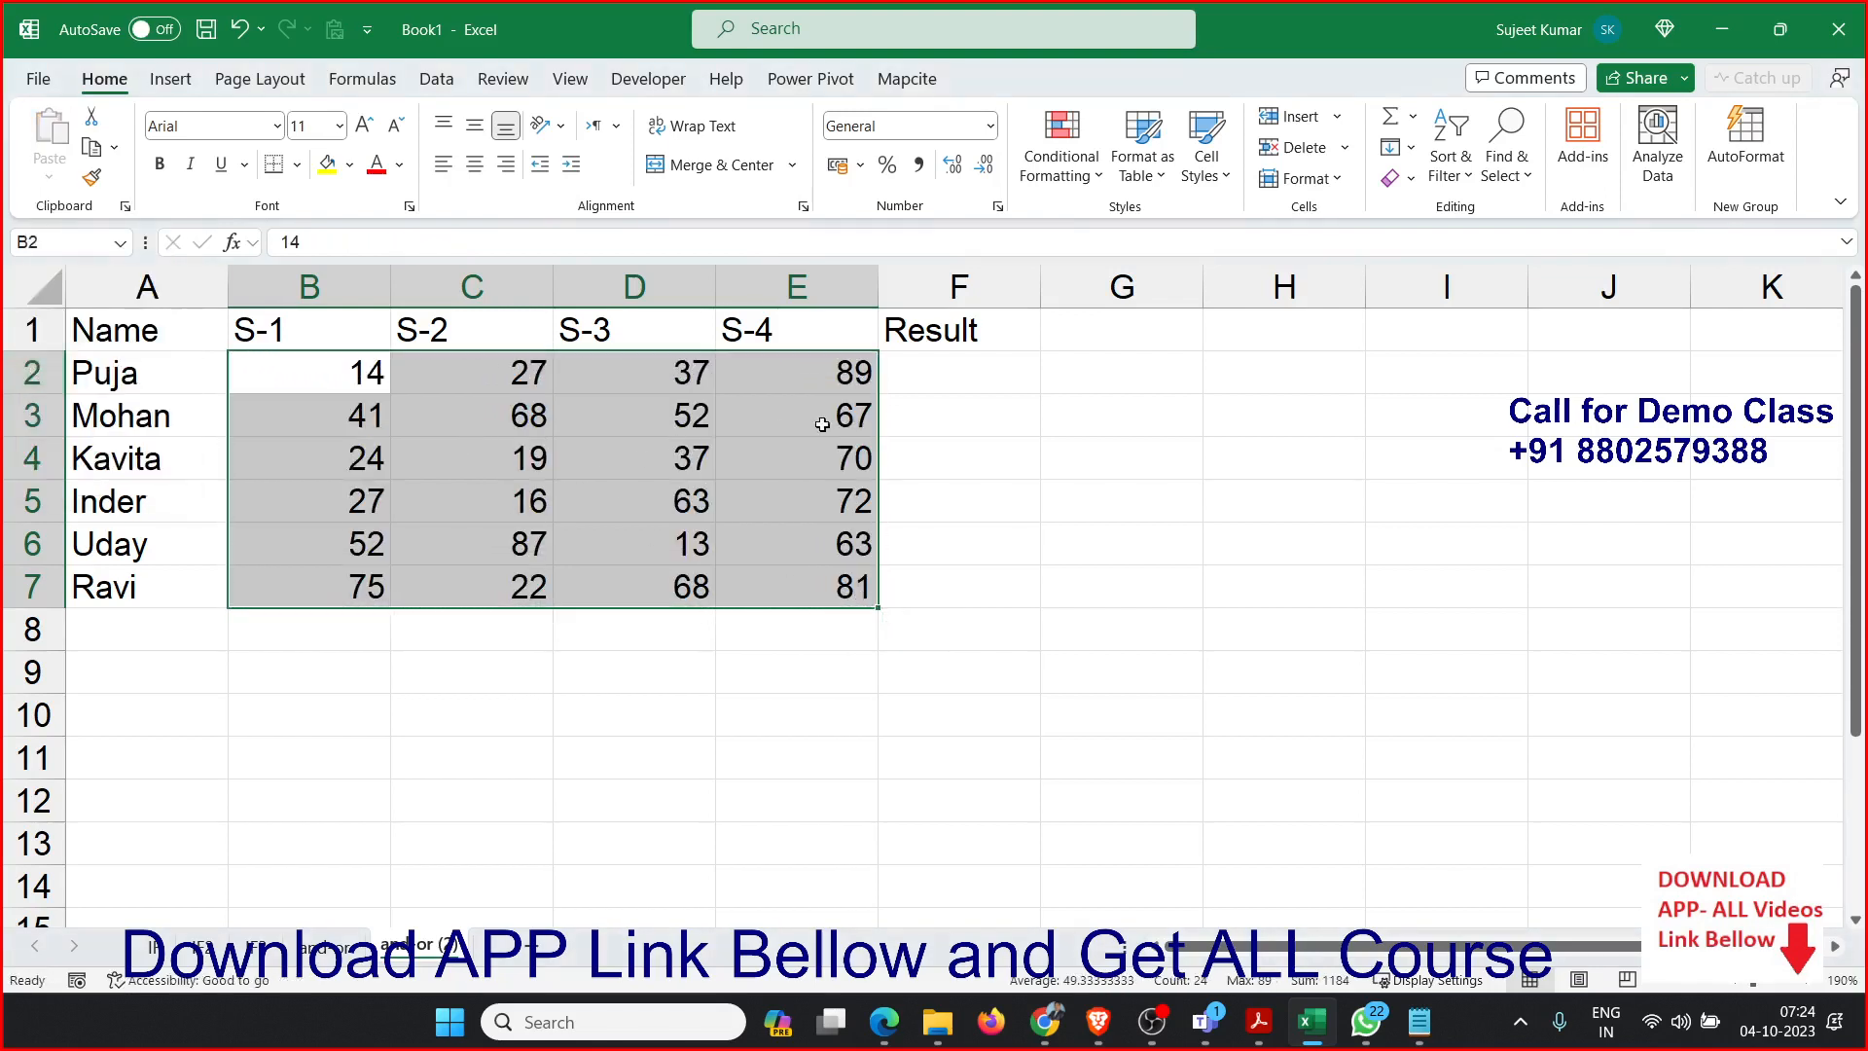
# Begin an AND formula in F2 with the first condition B2>=14.
pyautogui.click(931, 402)
pyautogui.click(942, 370)
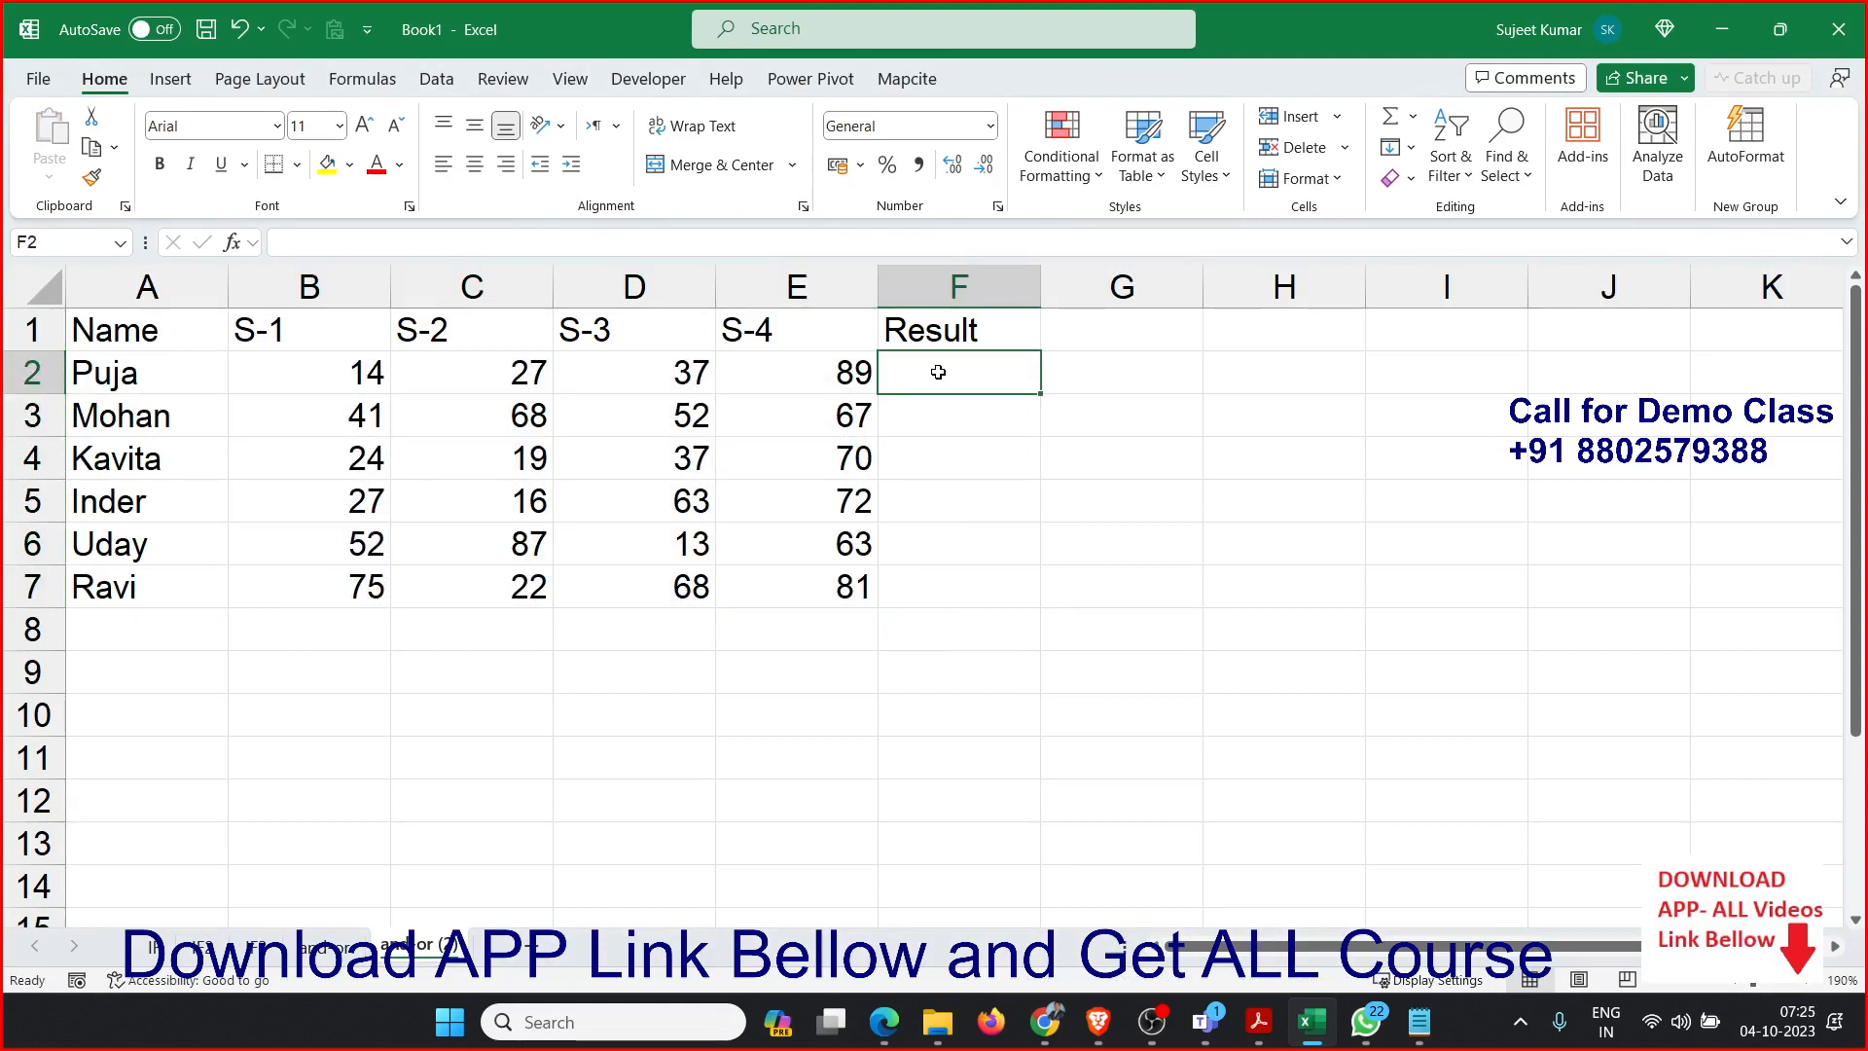
pyautogui.write('=and')
pyautogui.press('Tab')
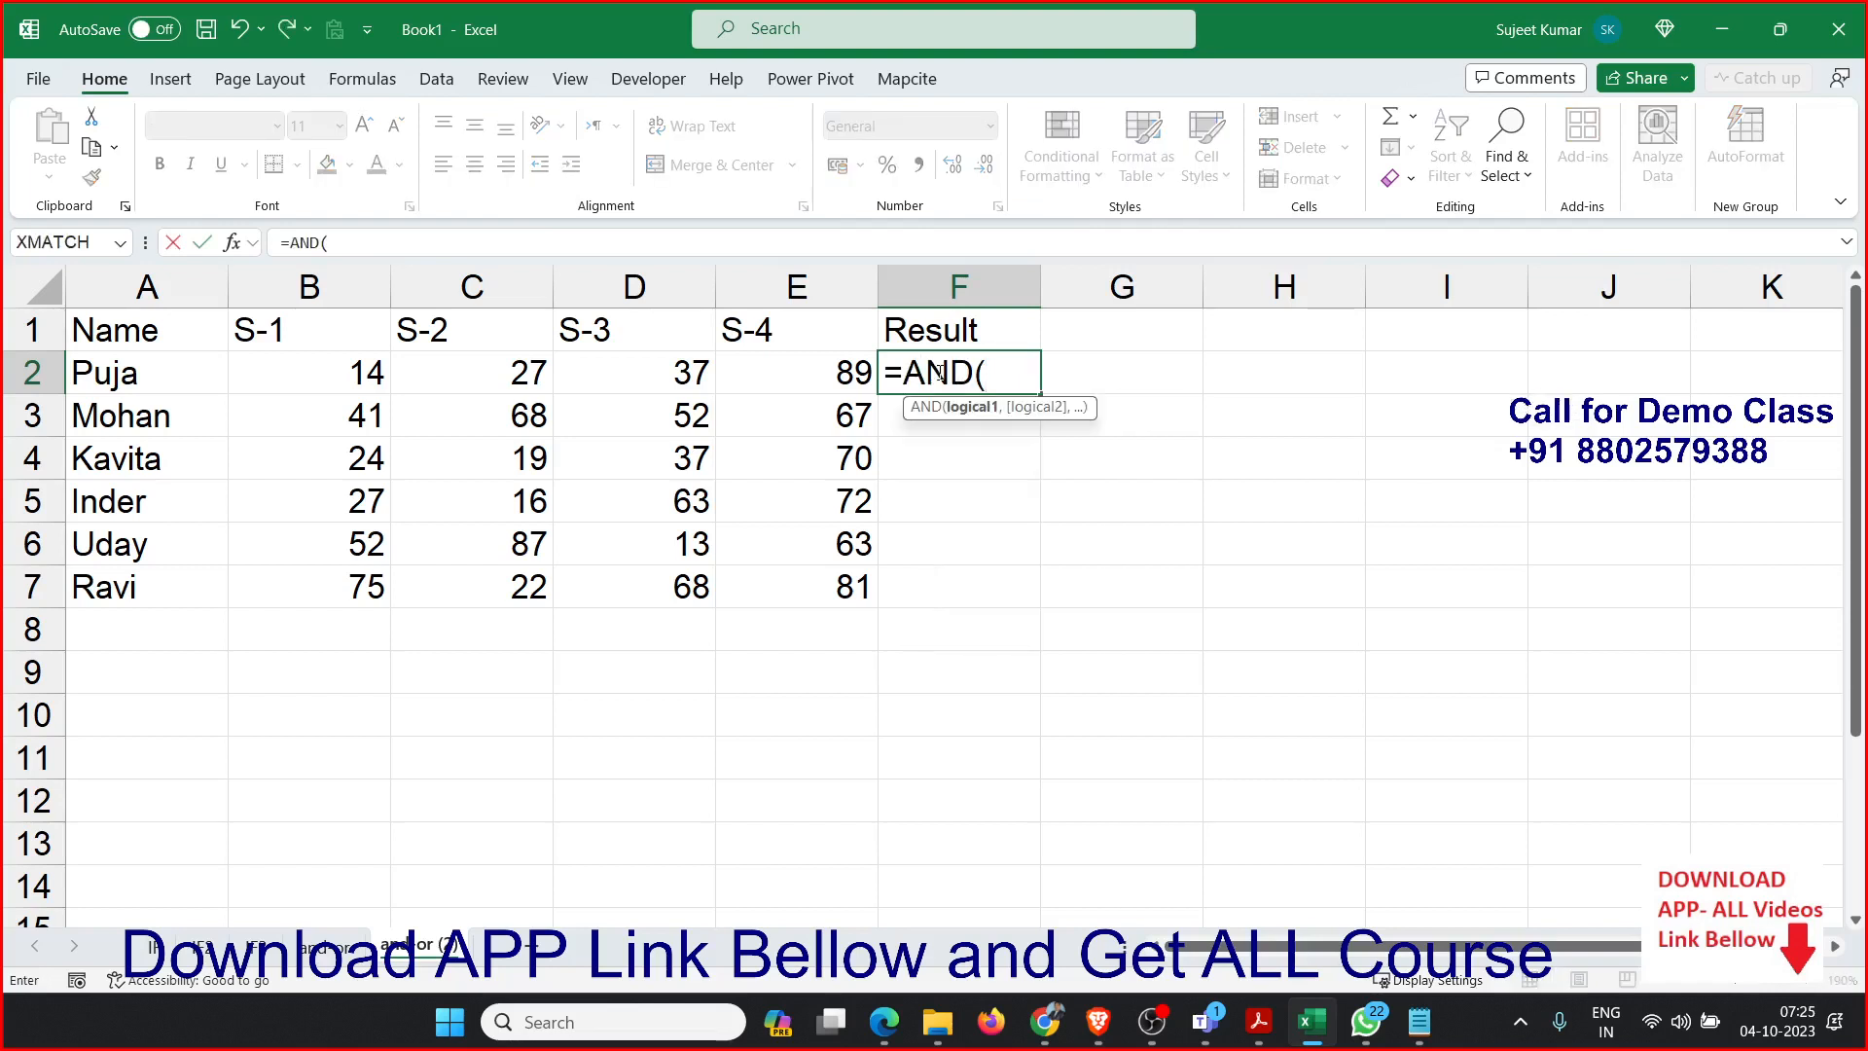
pyautogui.click(374, 378)
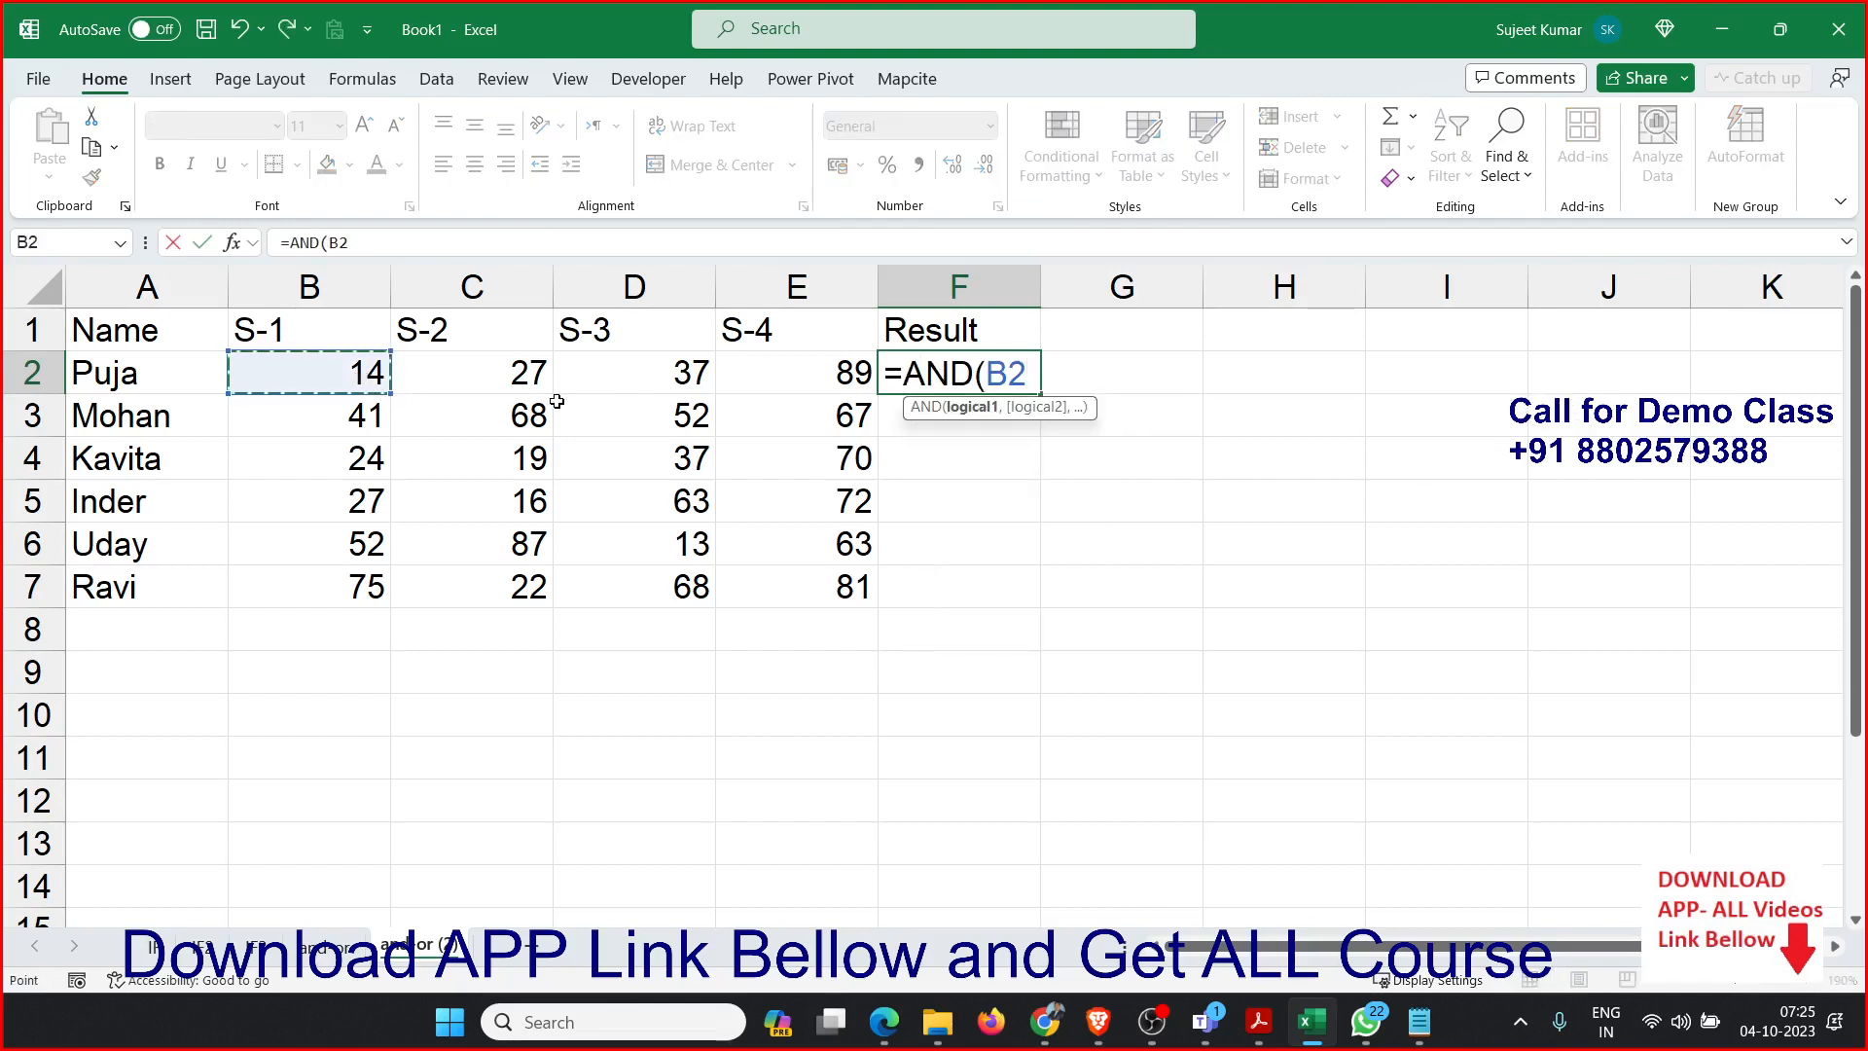
pyautogui.write('>')
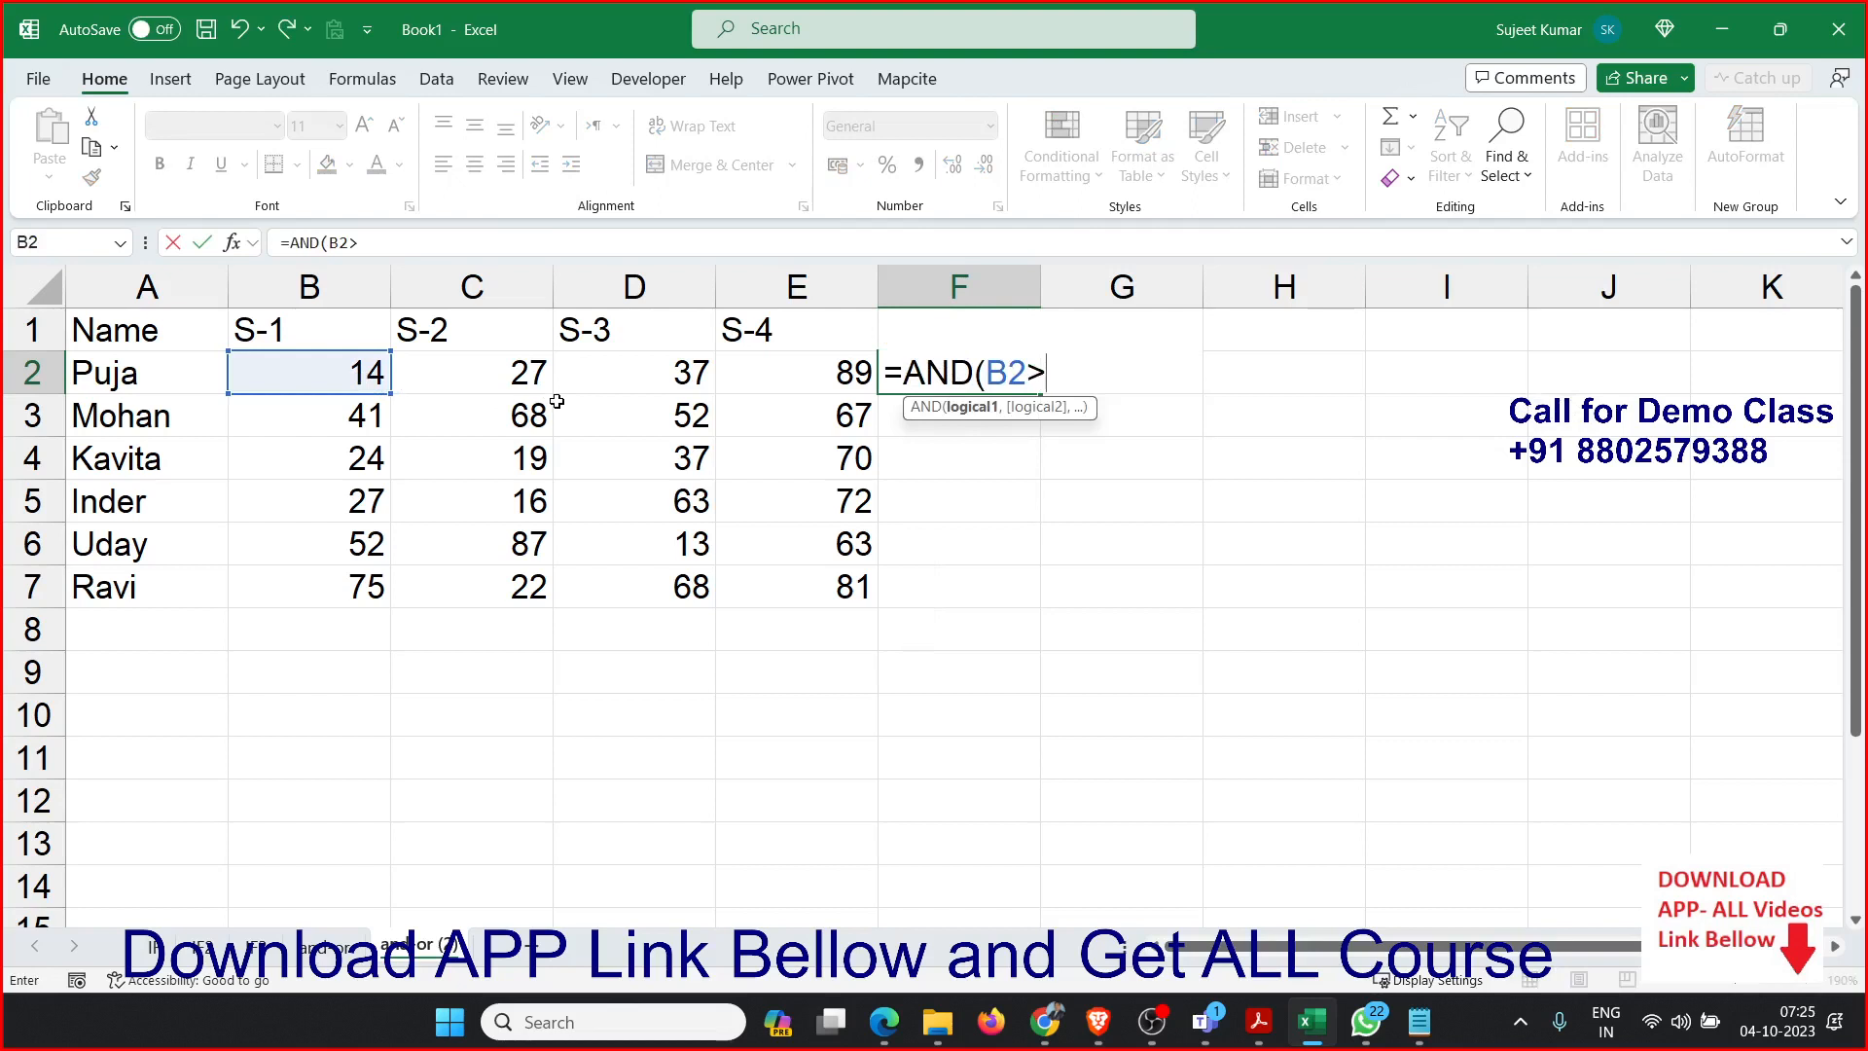
pyautogui.write('=14,')
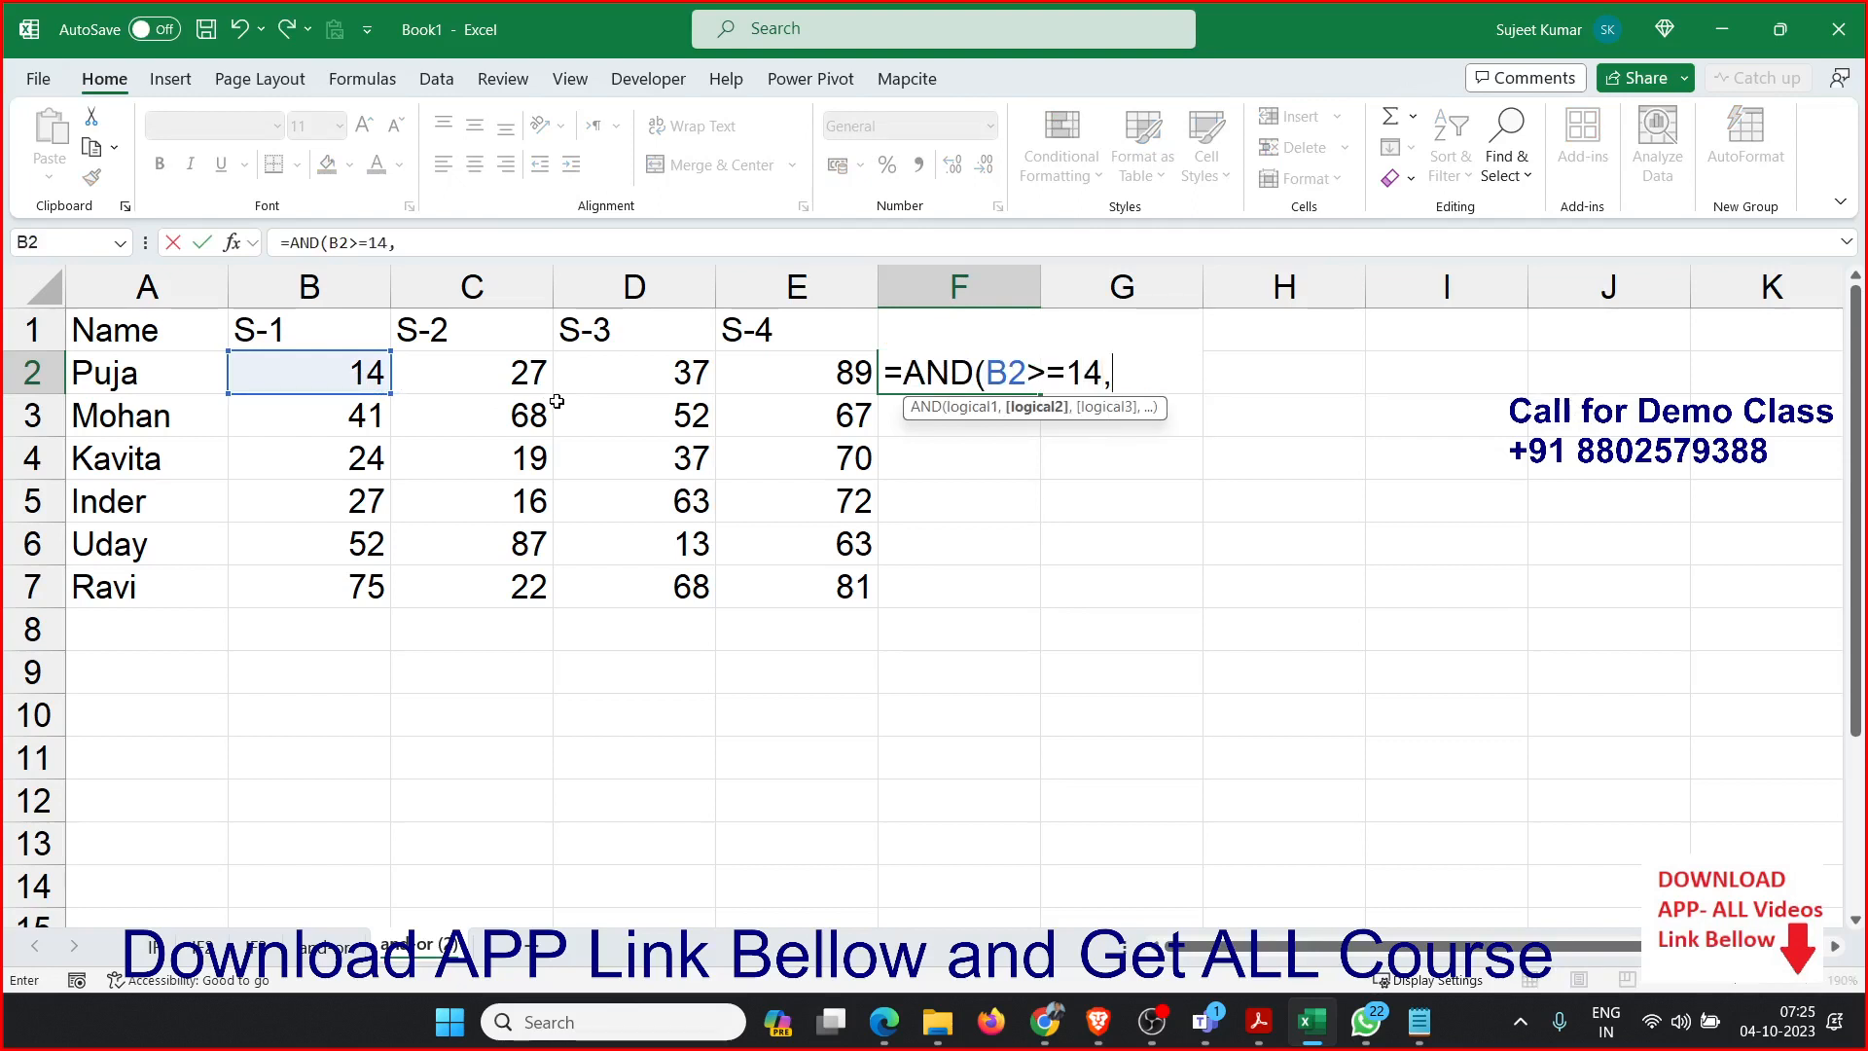
# Change the B2 threshold to 30 in the AND formula and add the condition C2>=30.
pyautogui.click(520, 376)
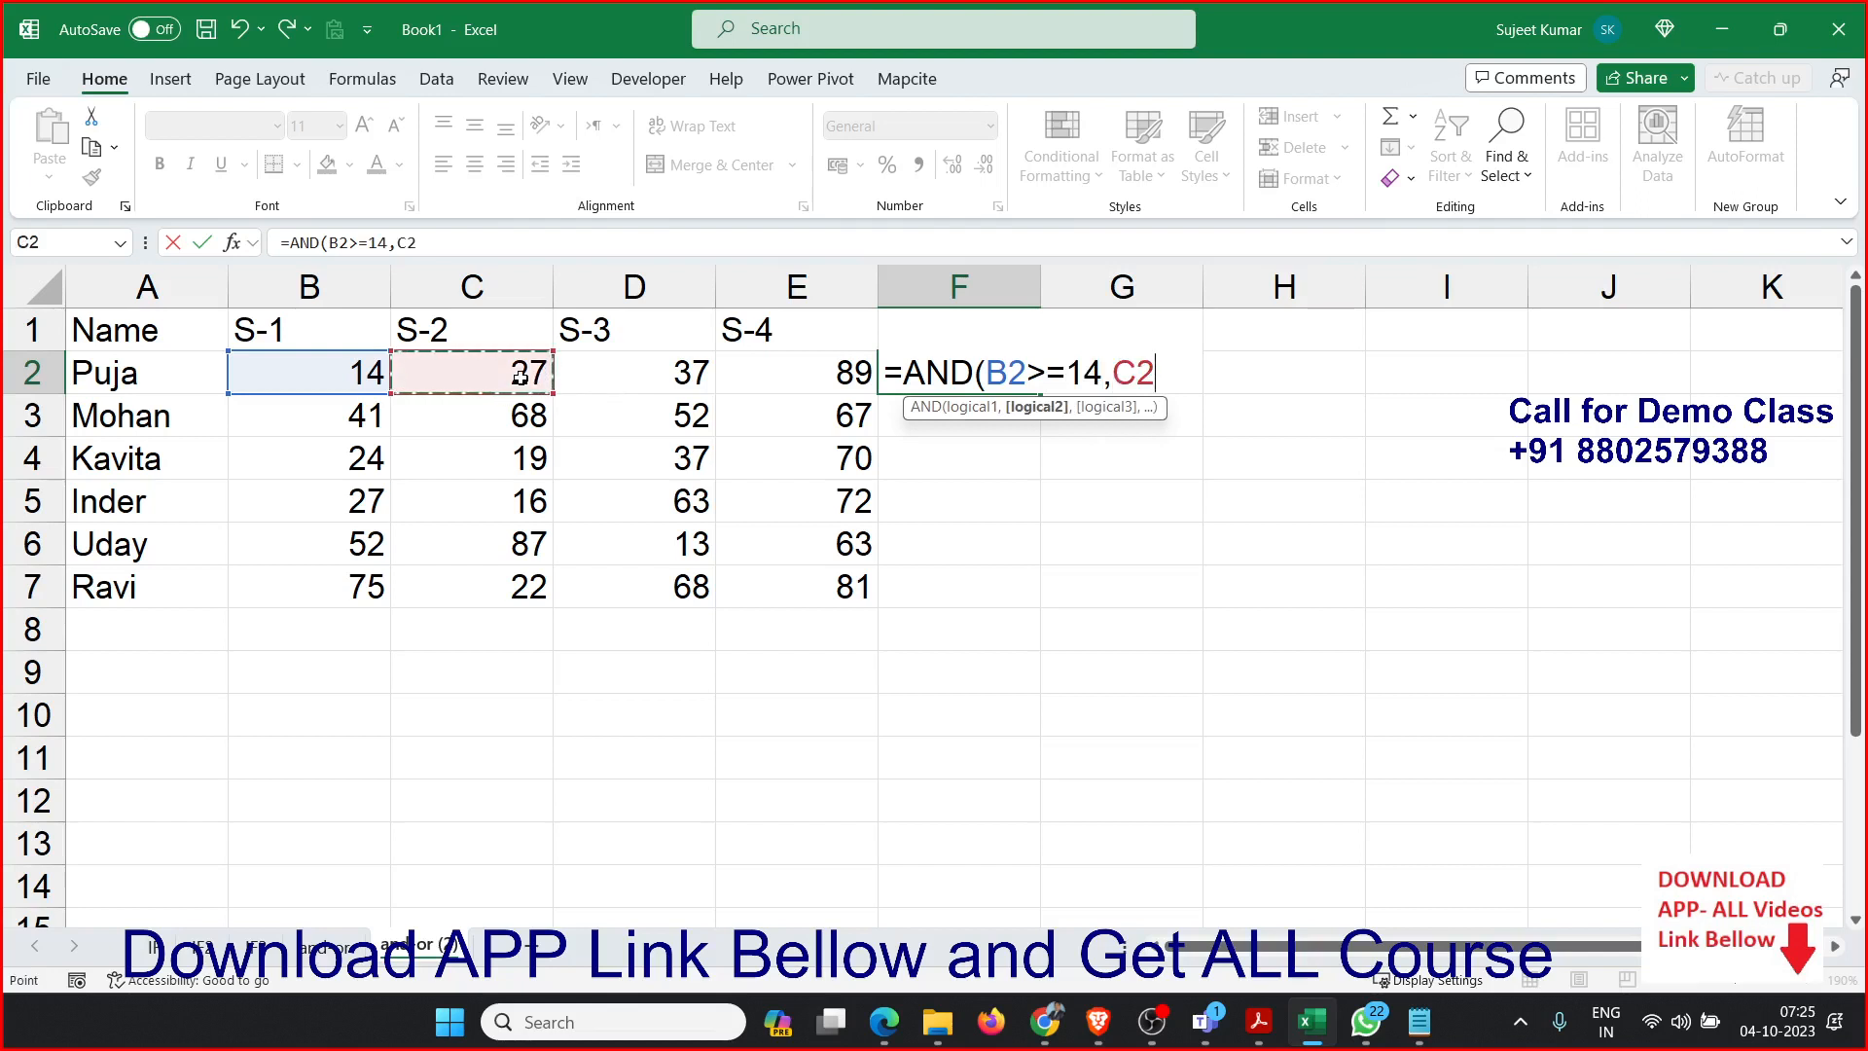
pyautogui.doubleClick(1086, 370)
pyautogui.write('30')
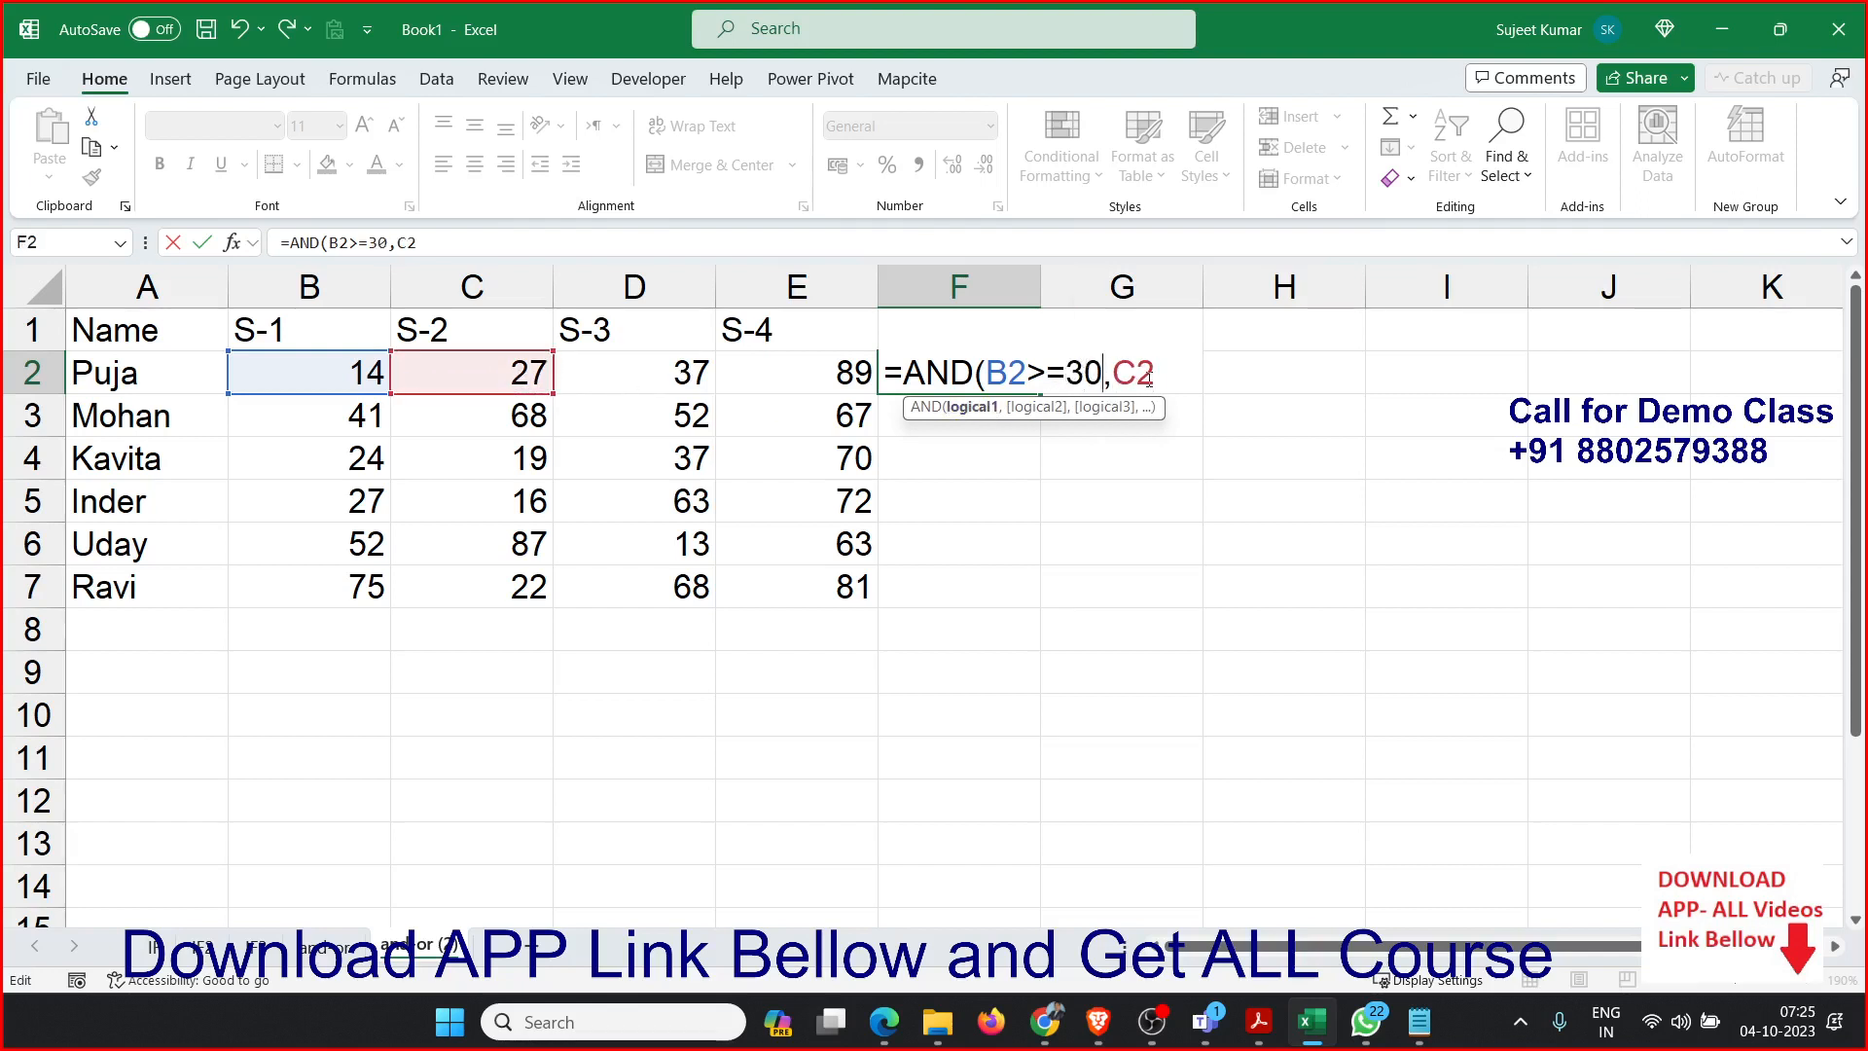
pyautogui.click(1155, 380)
pyautogui.write('>=')
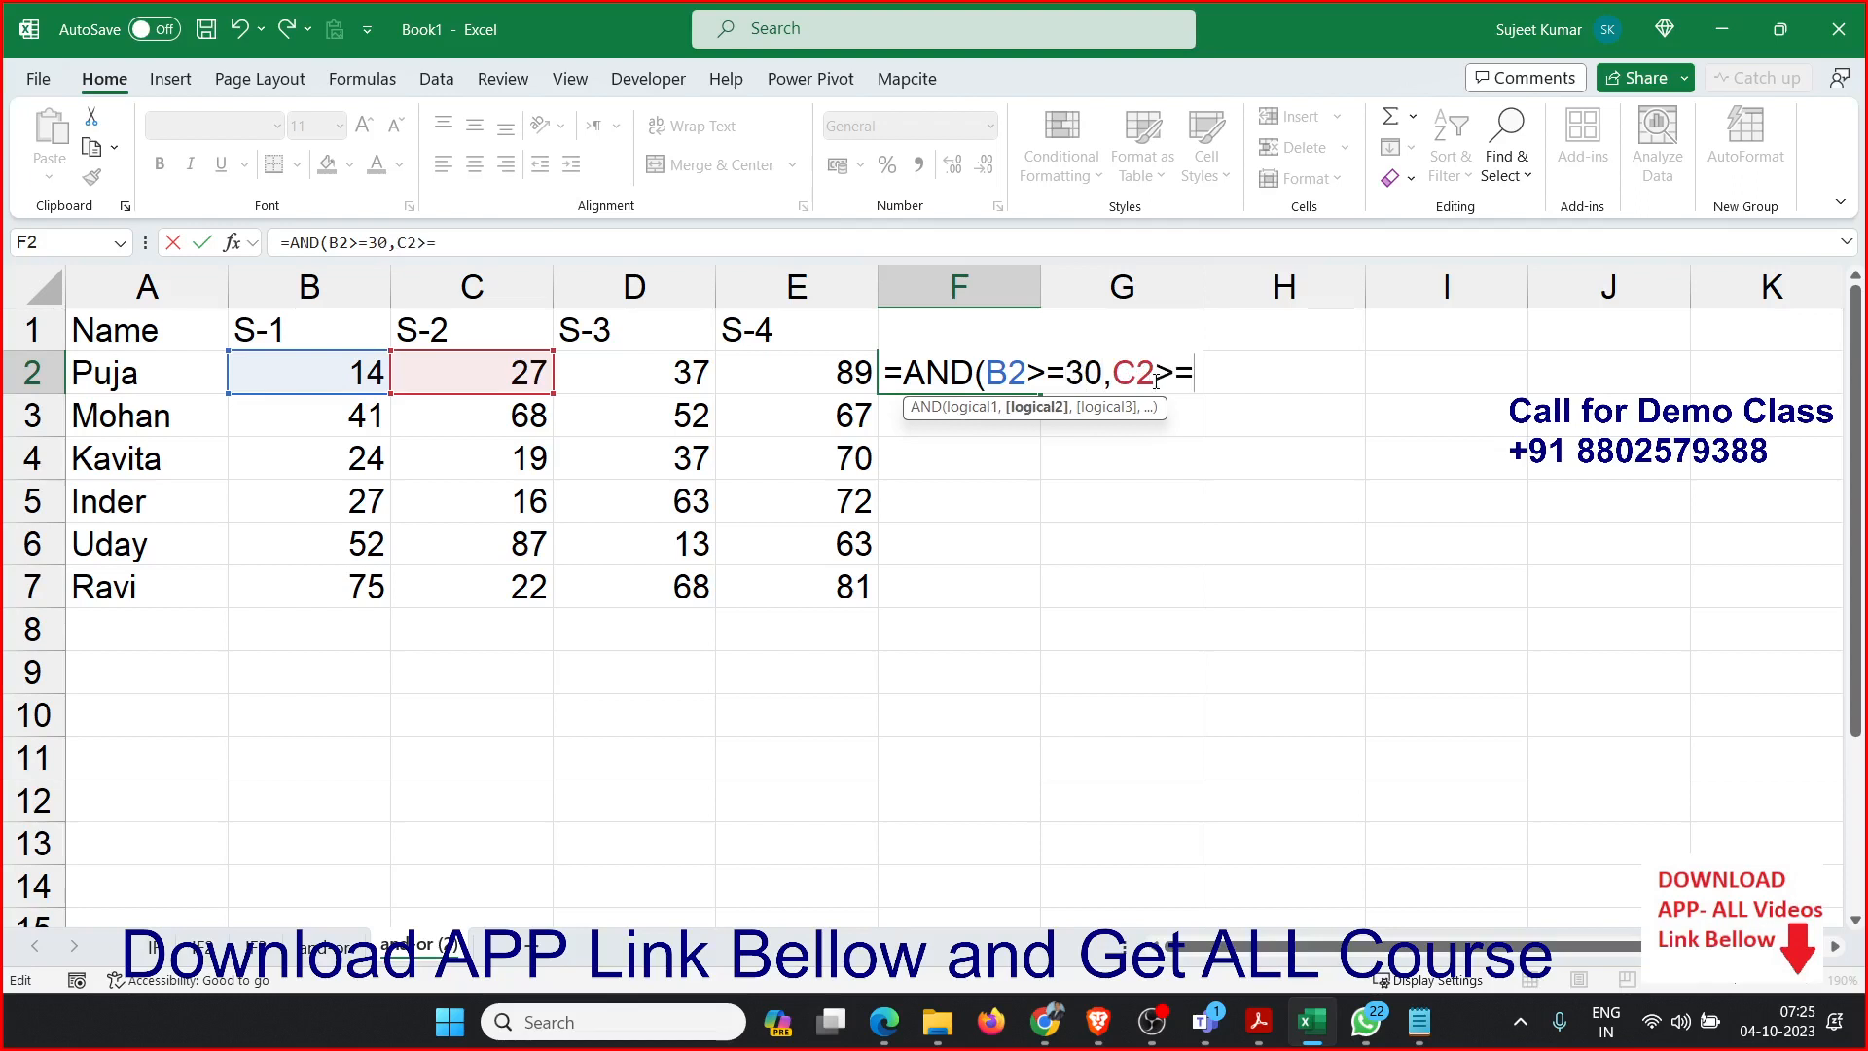
pyautogui.write('30,')
# Complete the AND formula with the conditions D2>=30 and E2>=30, and fill it down through F7.
pyautogui.click(637, 385)
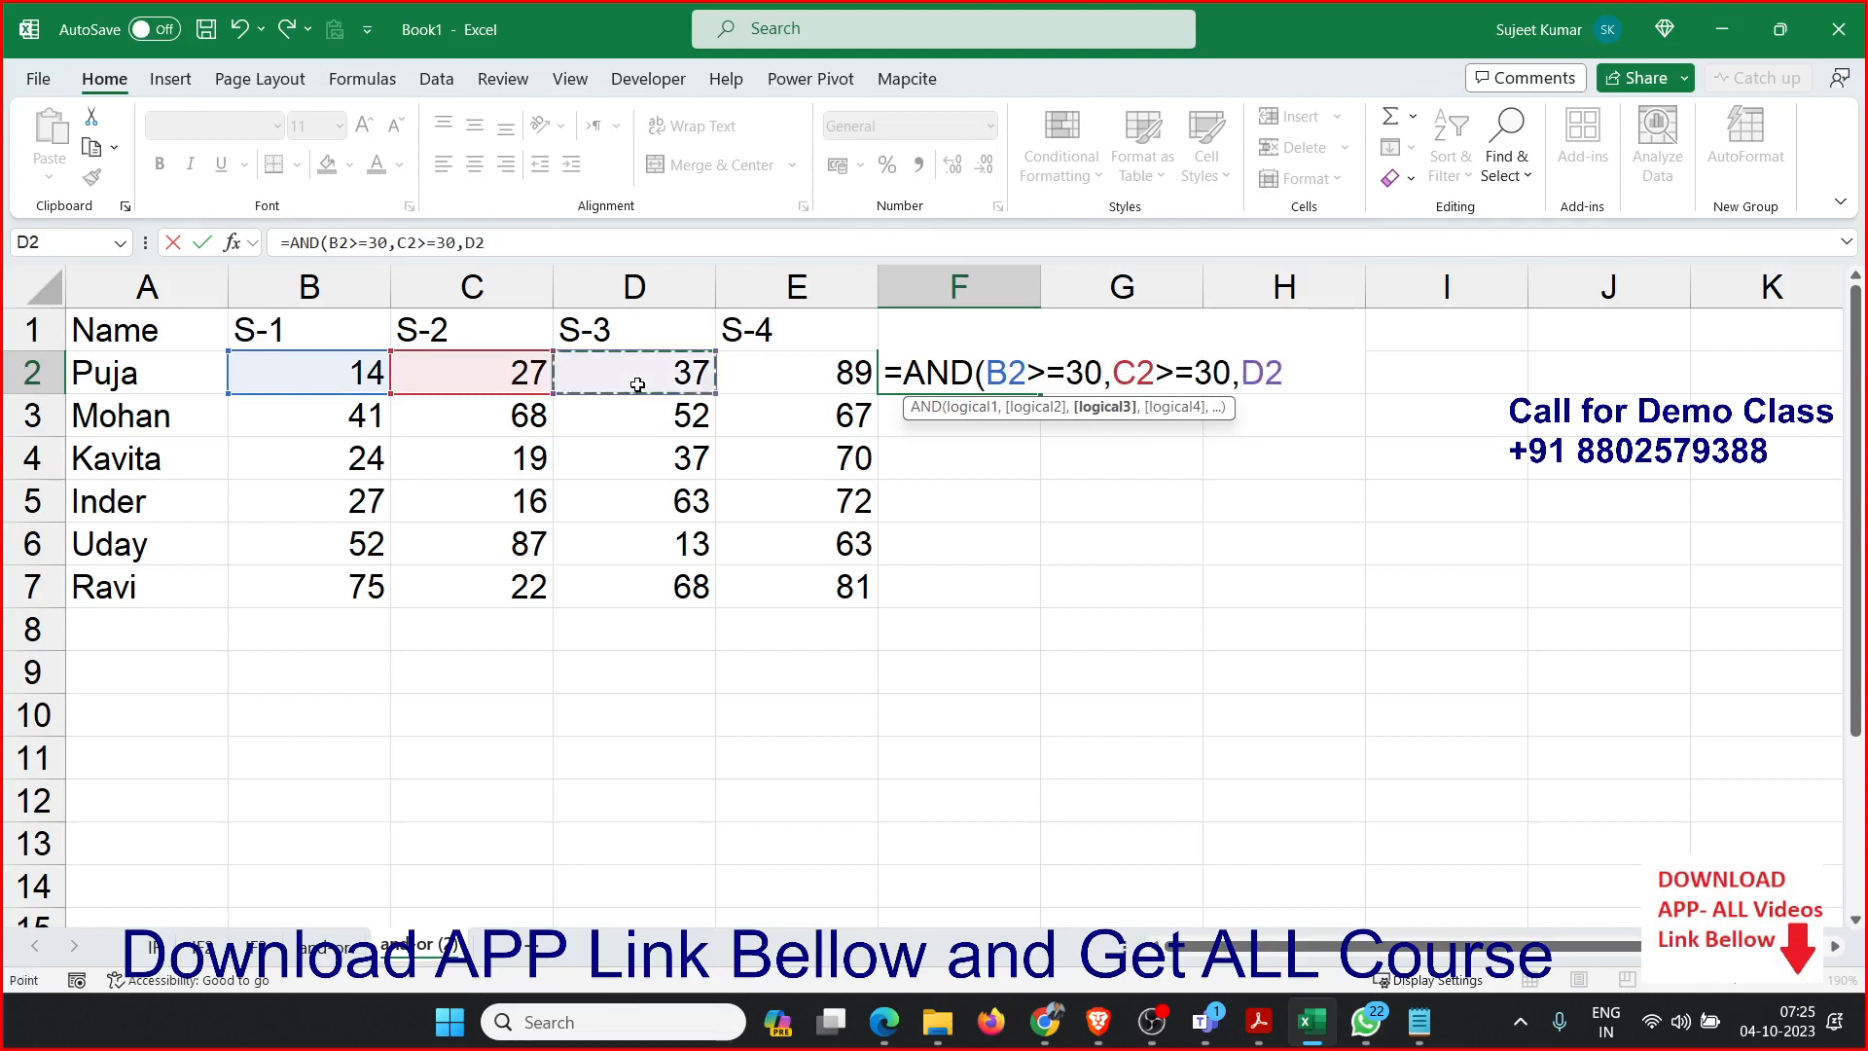
pyautogui.write('>=30,')
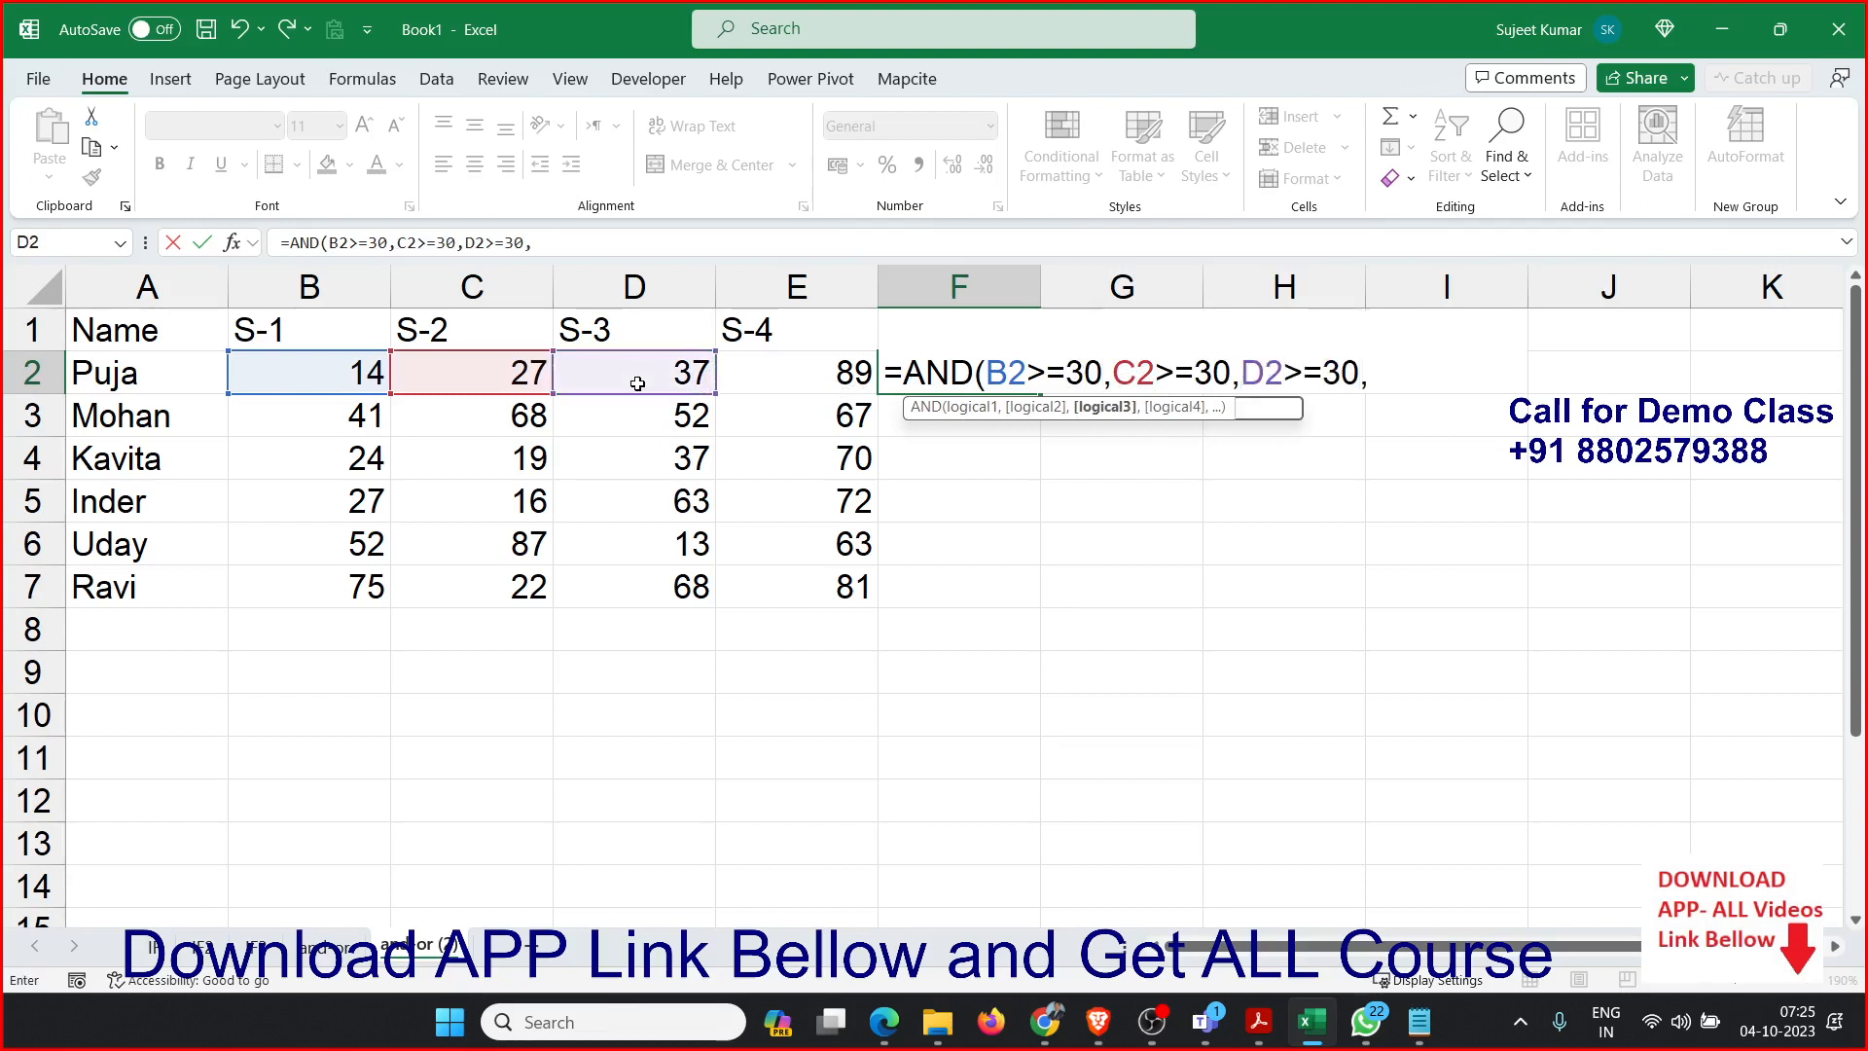
pyautogui.click(728, 367)
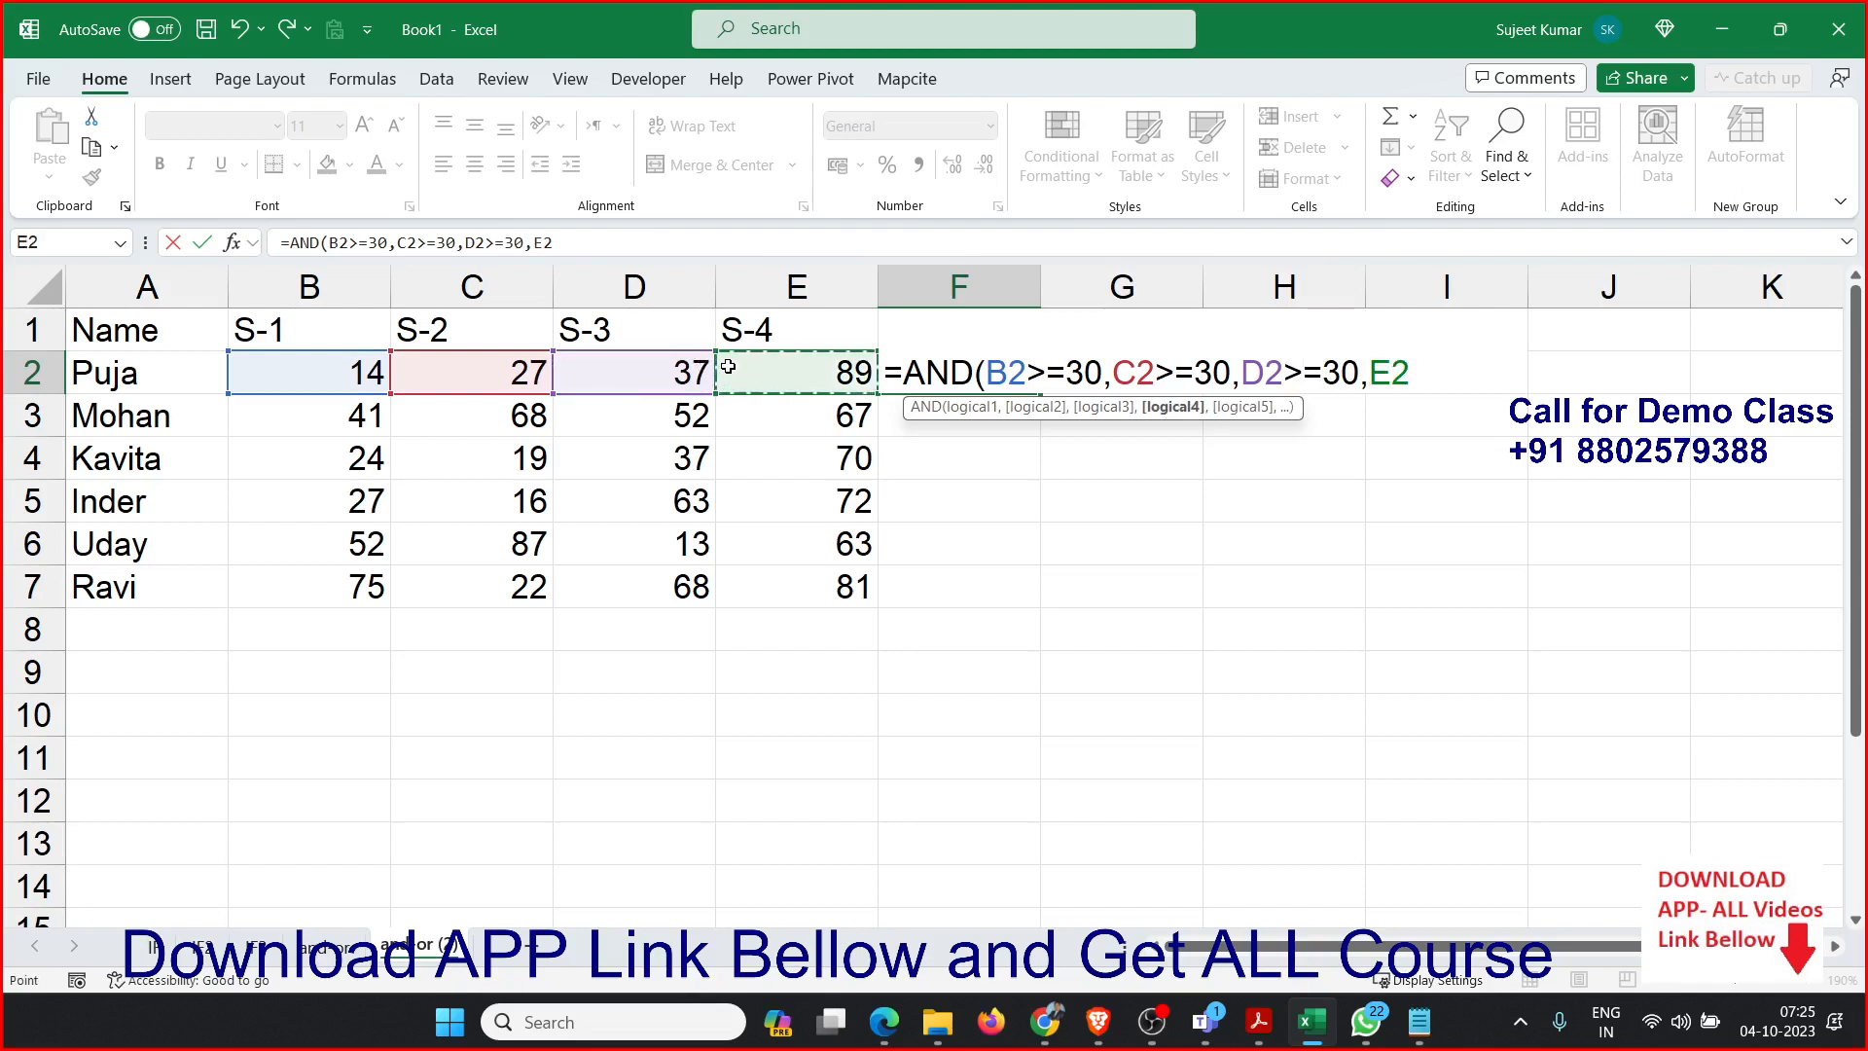
pyautogui.write('>=30')
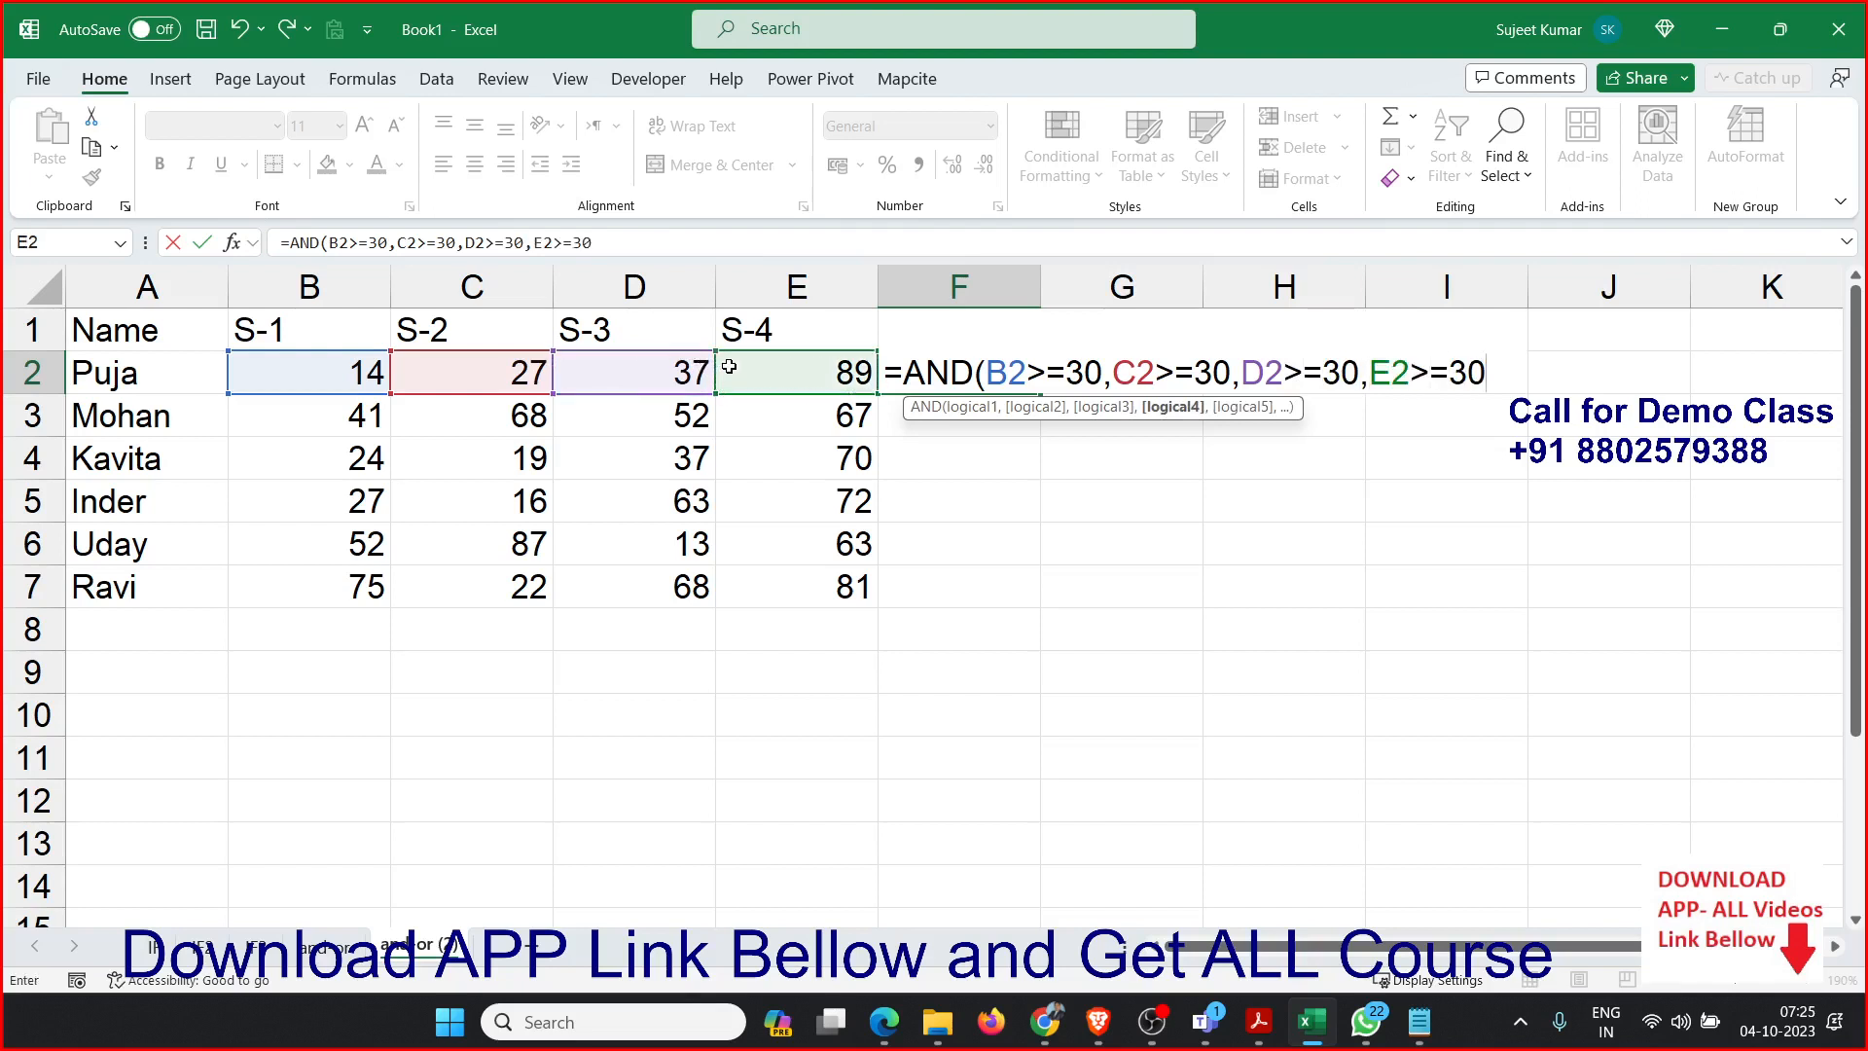
pyautogui.press('Return')
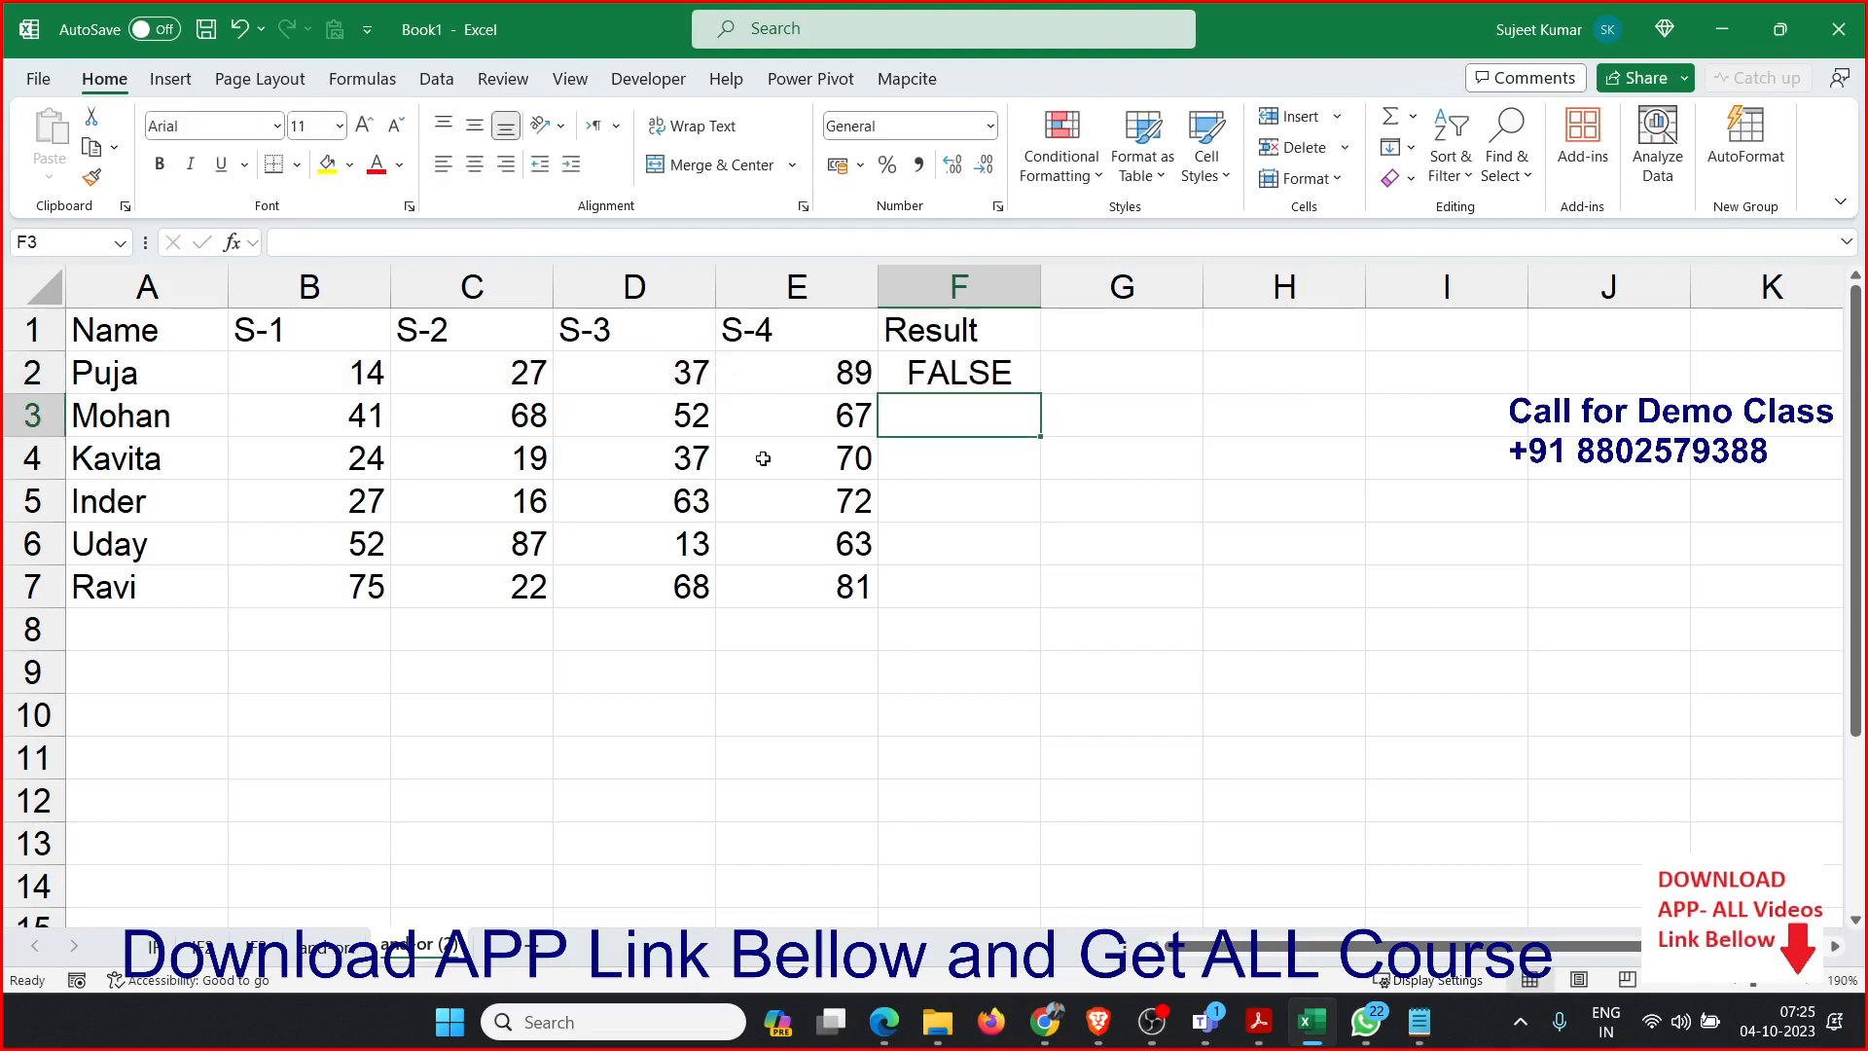
pyautogui.click(1009, 380)
pyautogui.moveTo(1039, 394); pyautogui.dragTo(1017, 603)
# Wrap the AND formula in F2 in an IF function that returns "Pass" when true and "Fail" when false.
pyautogui.doubleClick(952, 372)
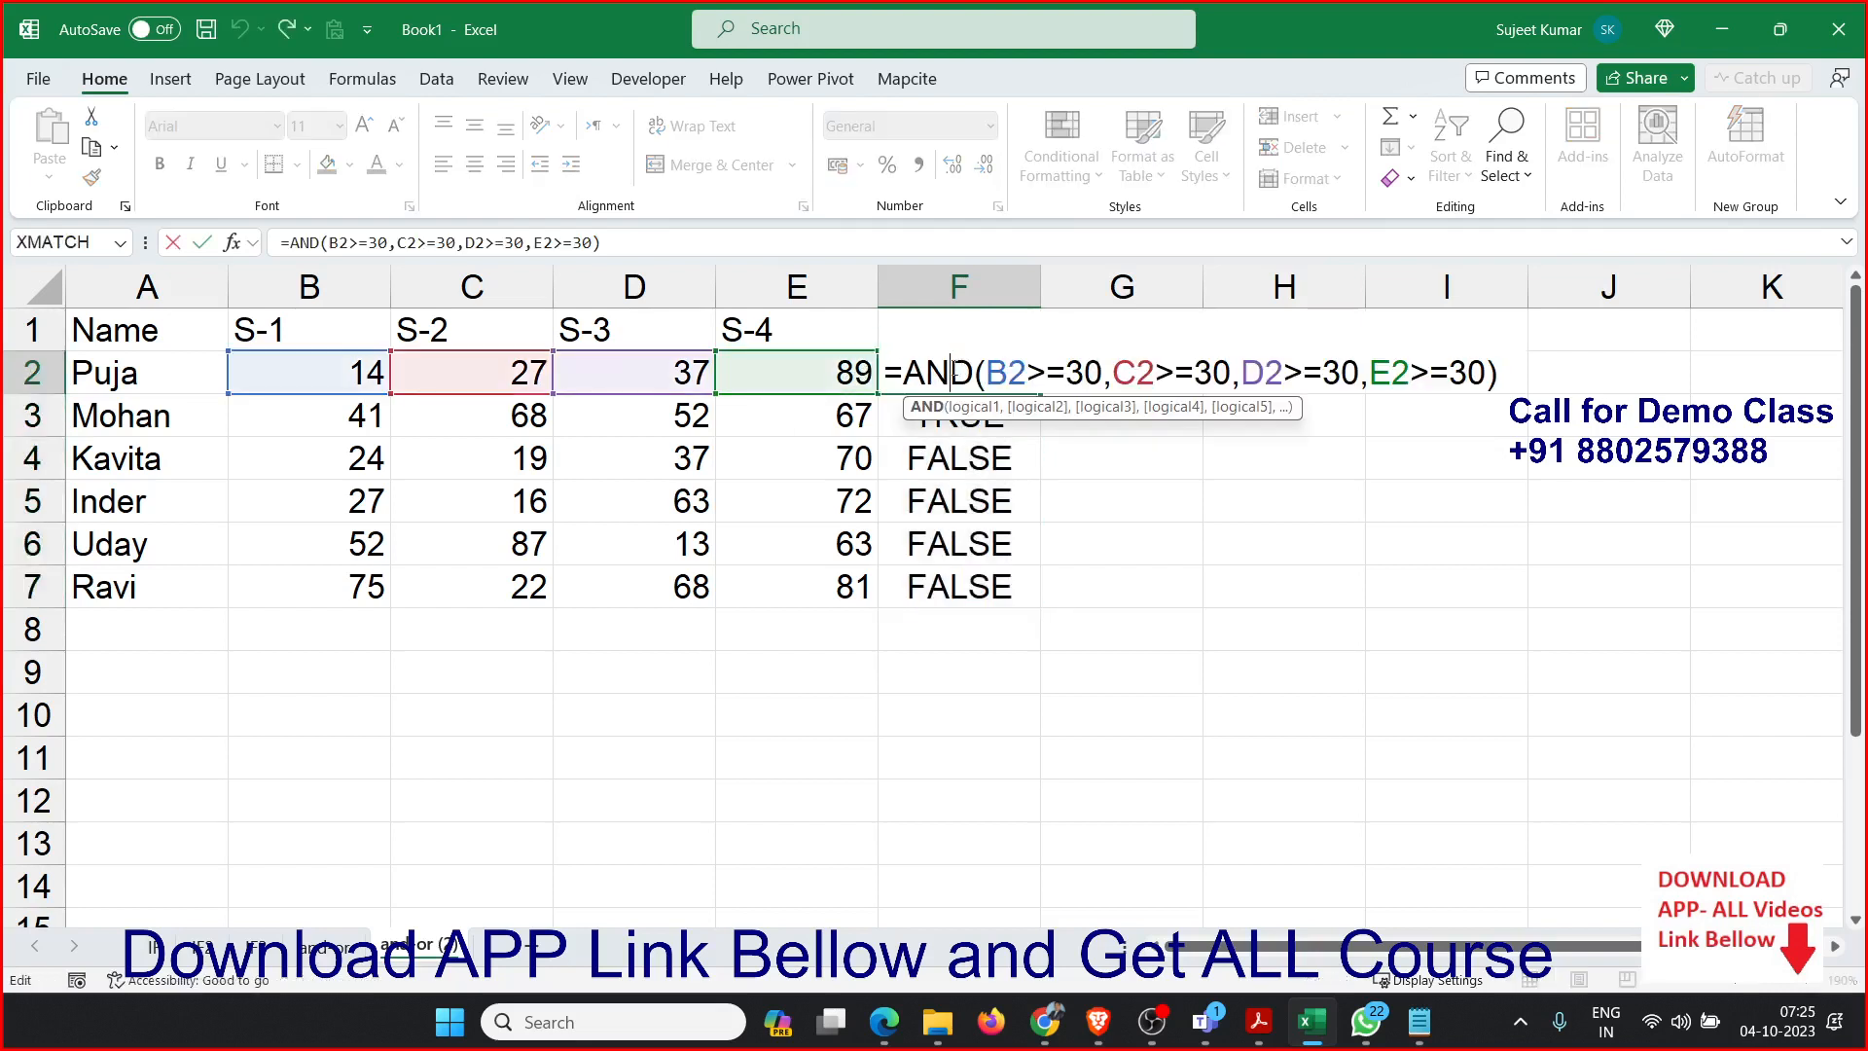
pyautogui.click(905, 375)
pyautogui.write('if')
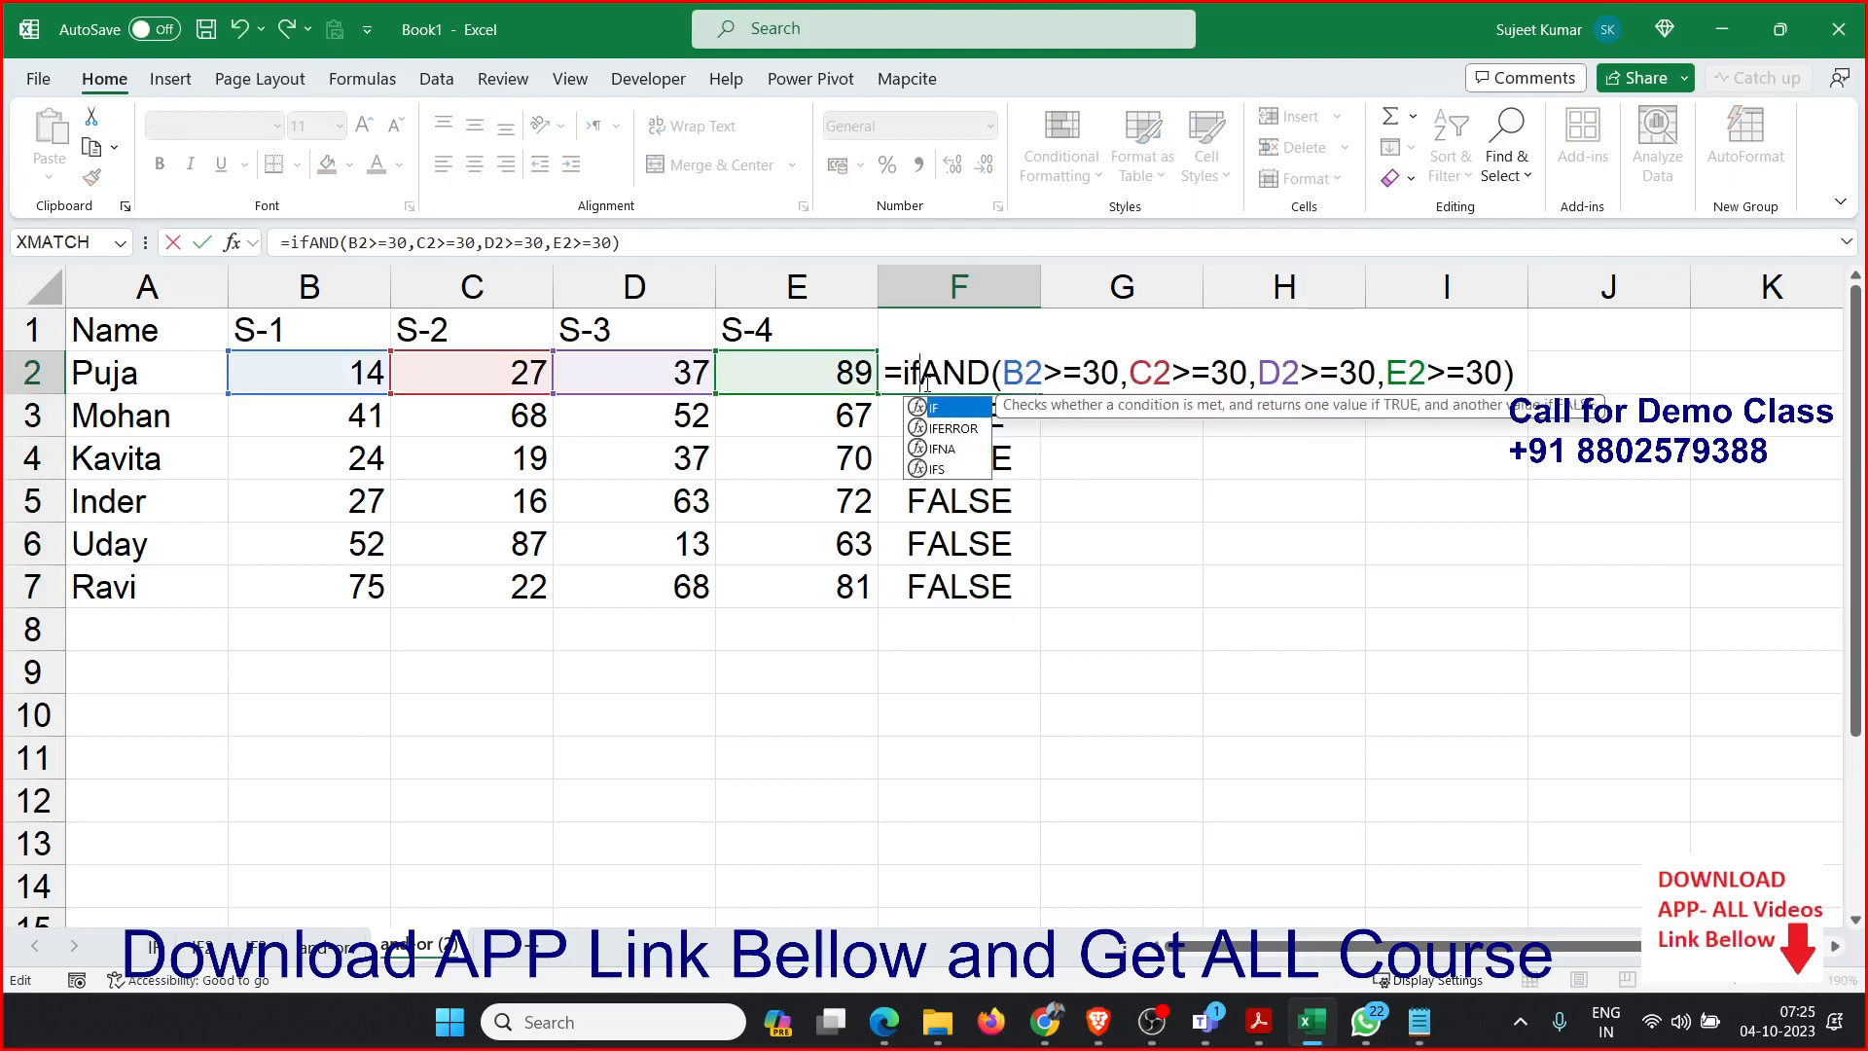
pyautogui.press('Tab')
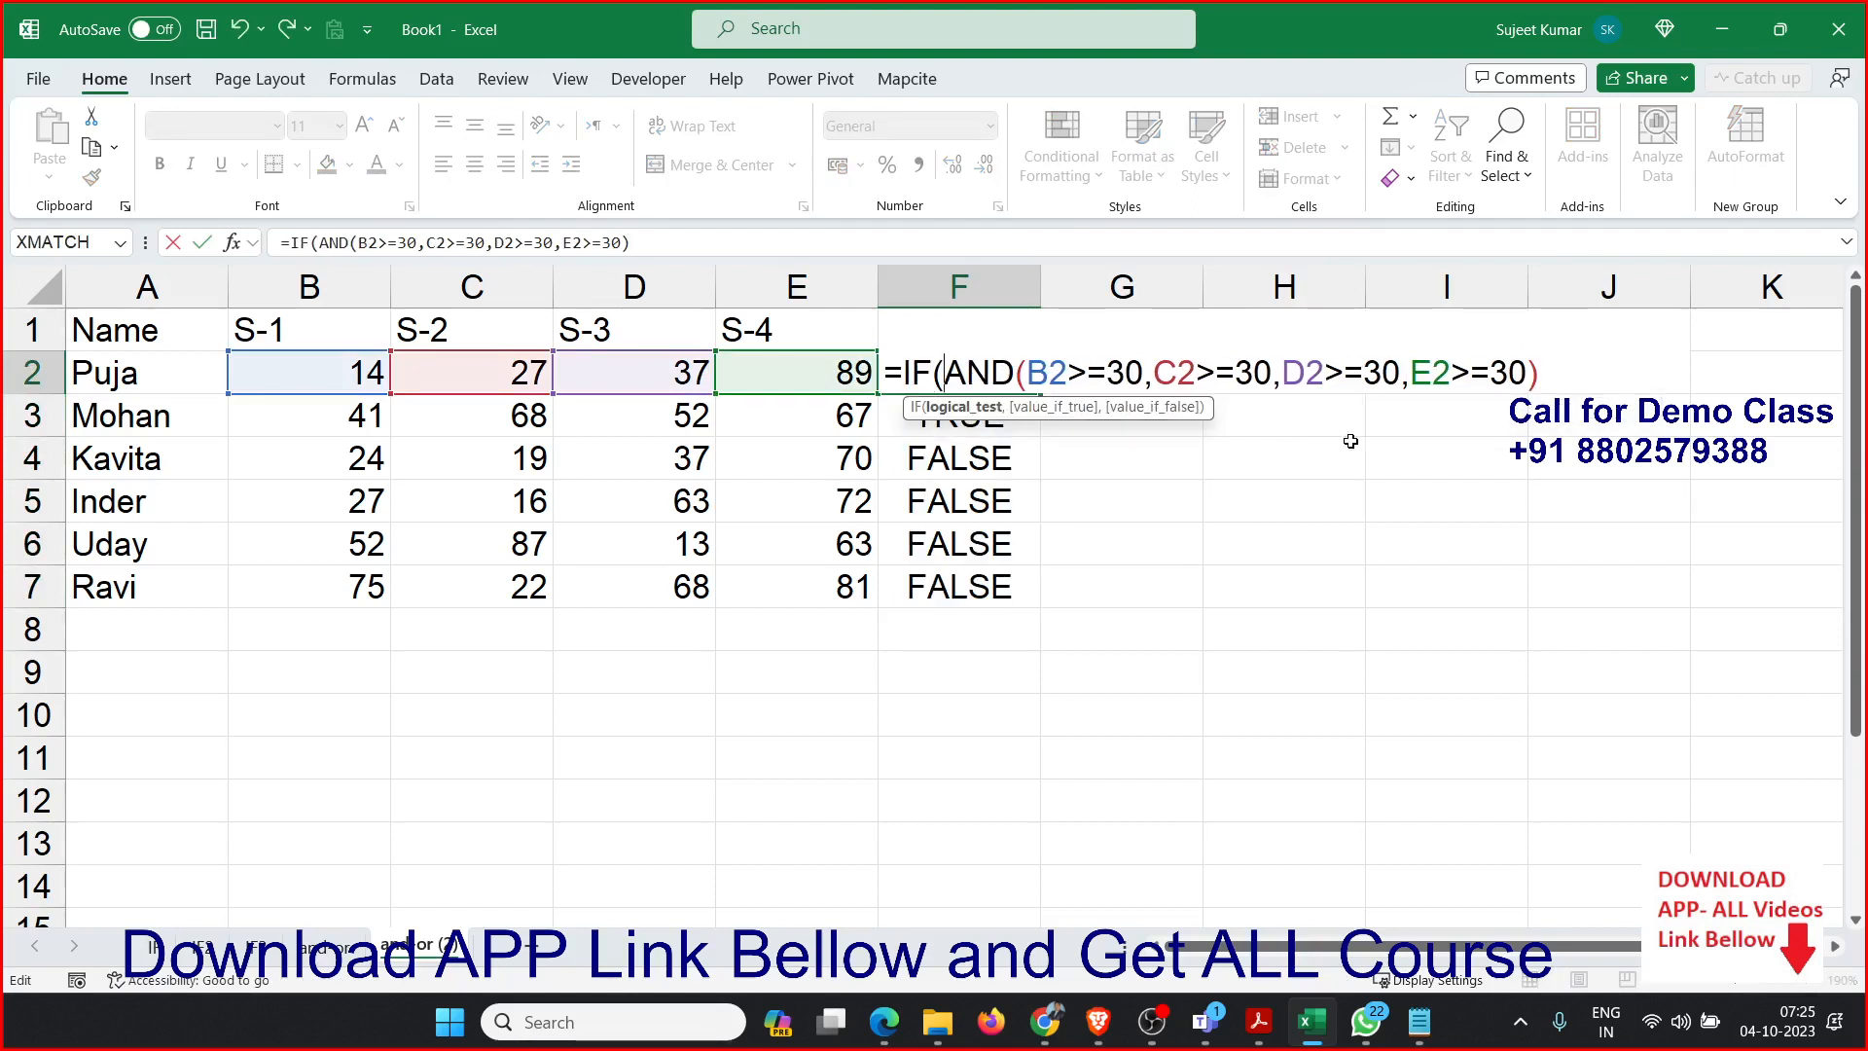
pyautogui.write(',"Pass"')
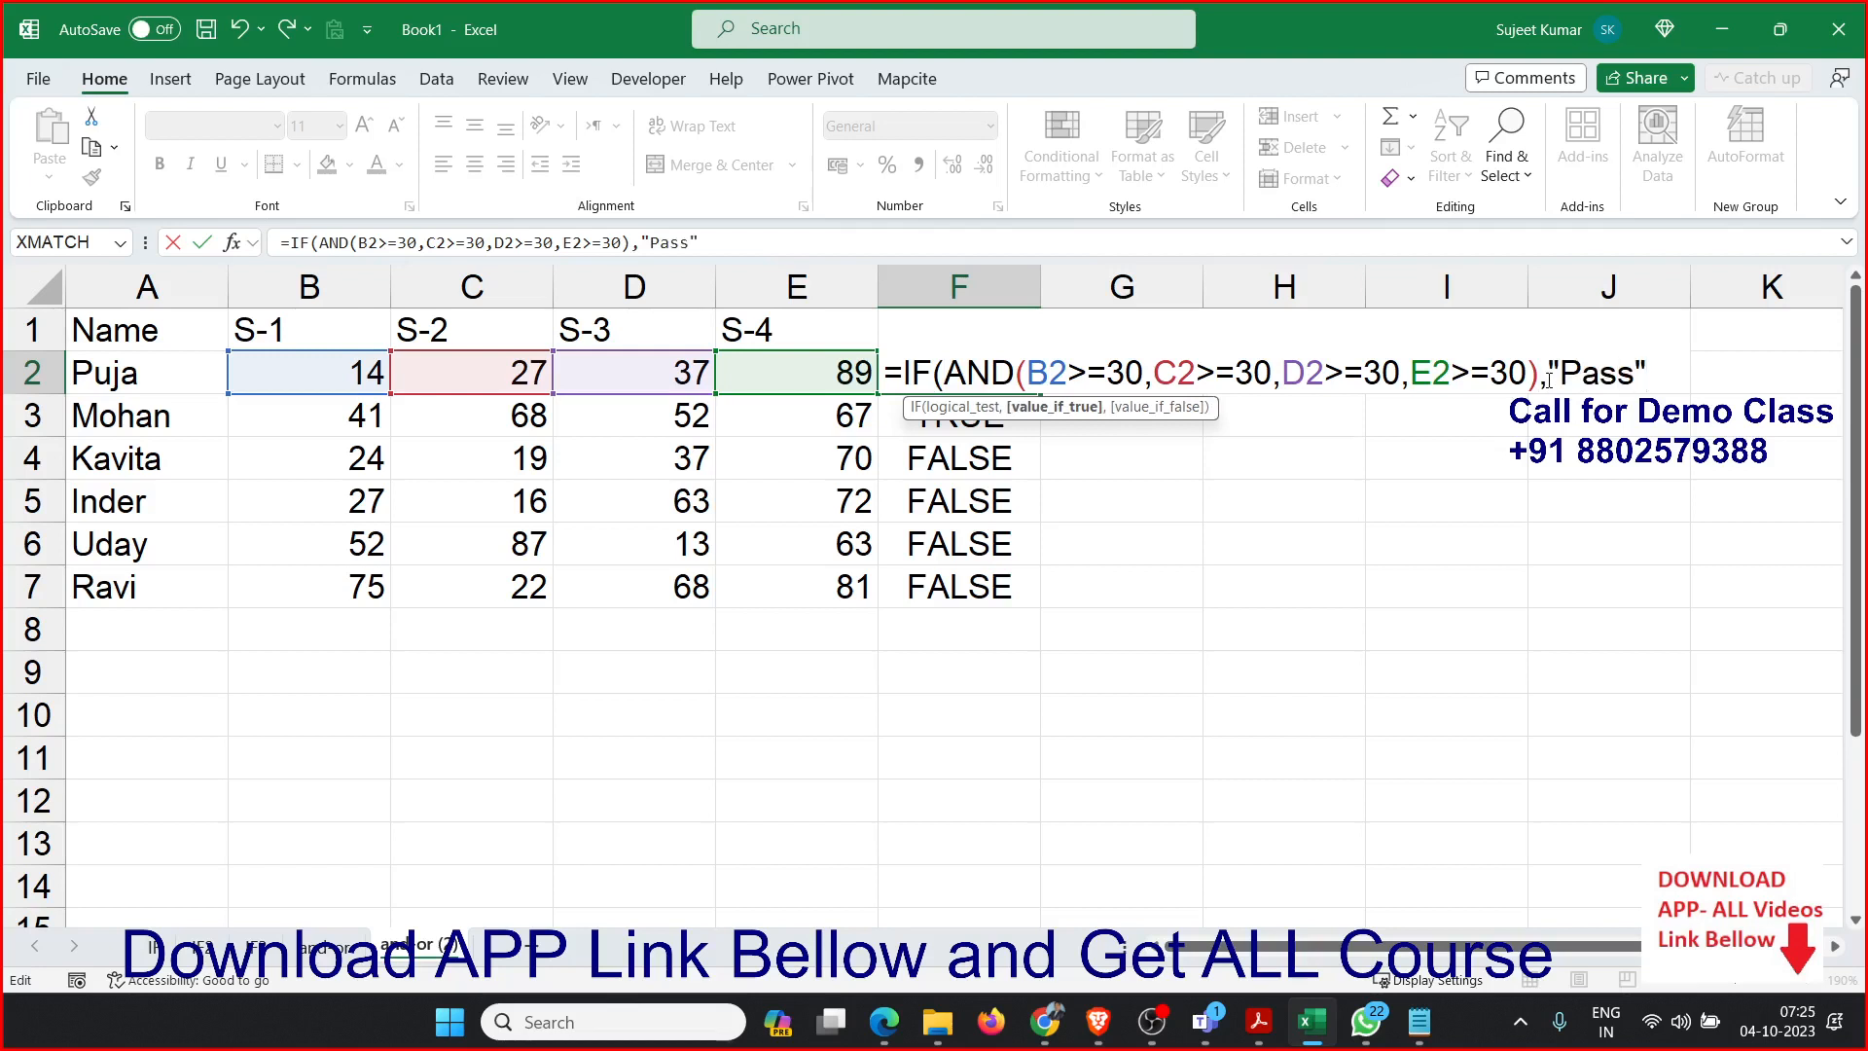
pyautogui.write(',"Fail')
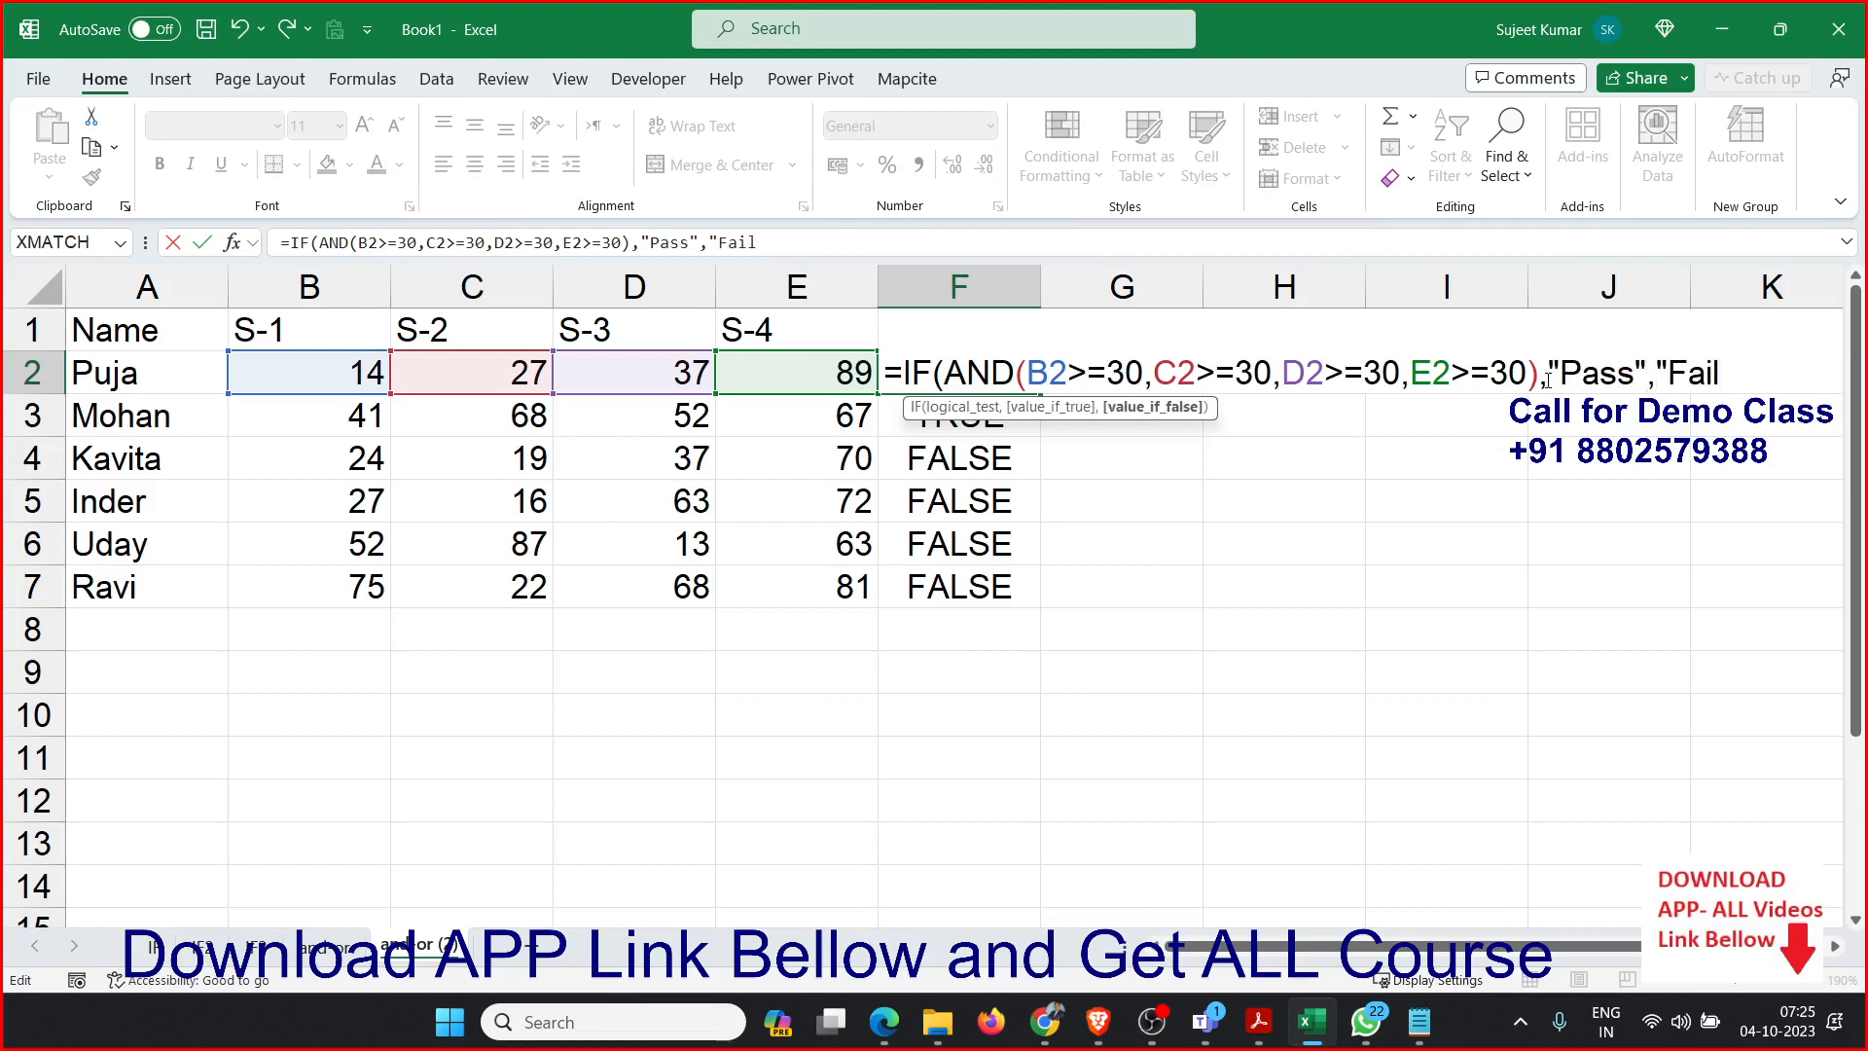
pyautogui.write('")')
pyautogui.hotkey('ctrl', 'Return')
# Fill the IF formula from F2 down through F7.
pyautogui.hotkey('ctrl', 'shift', 'Down')
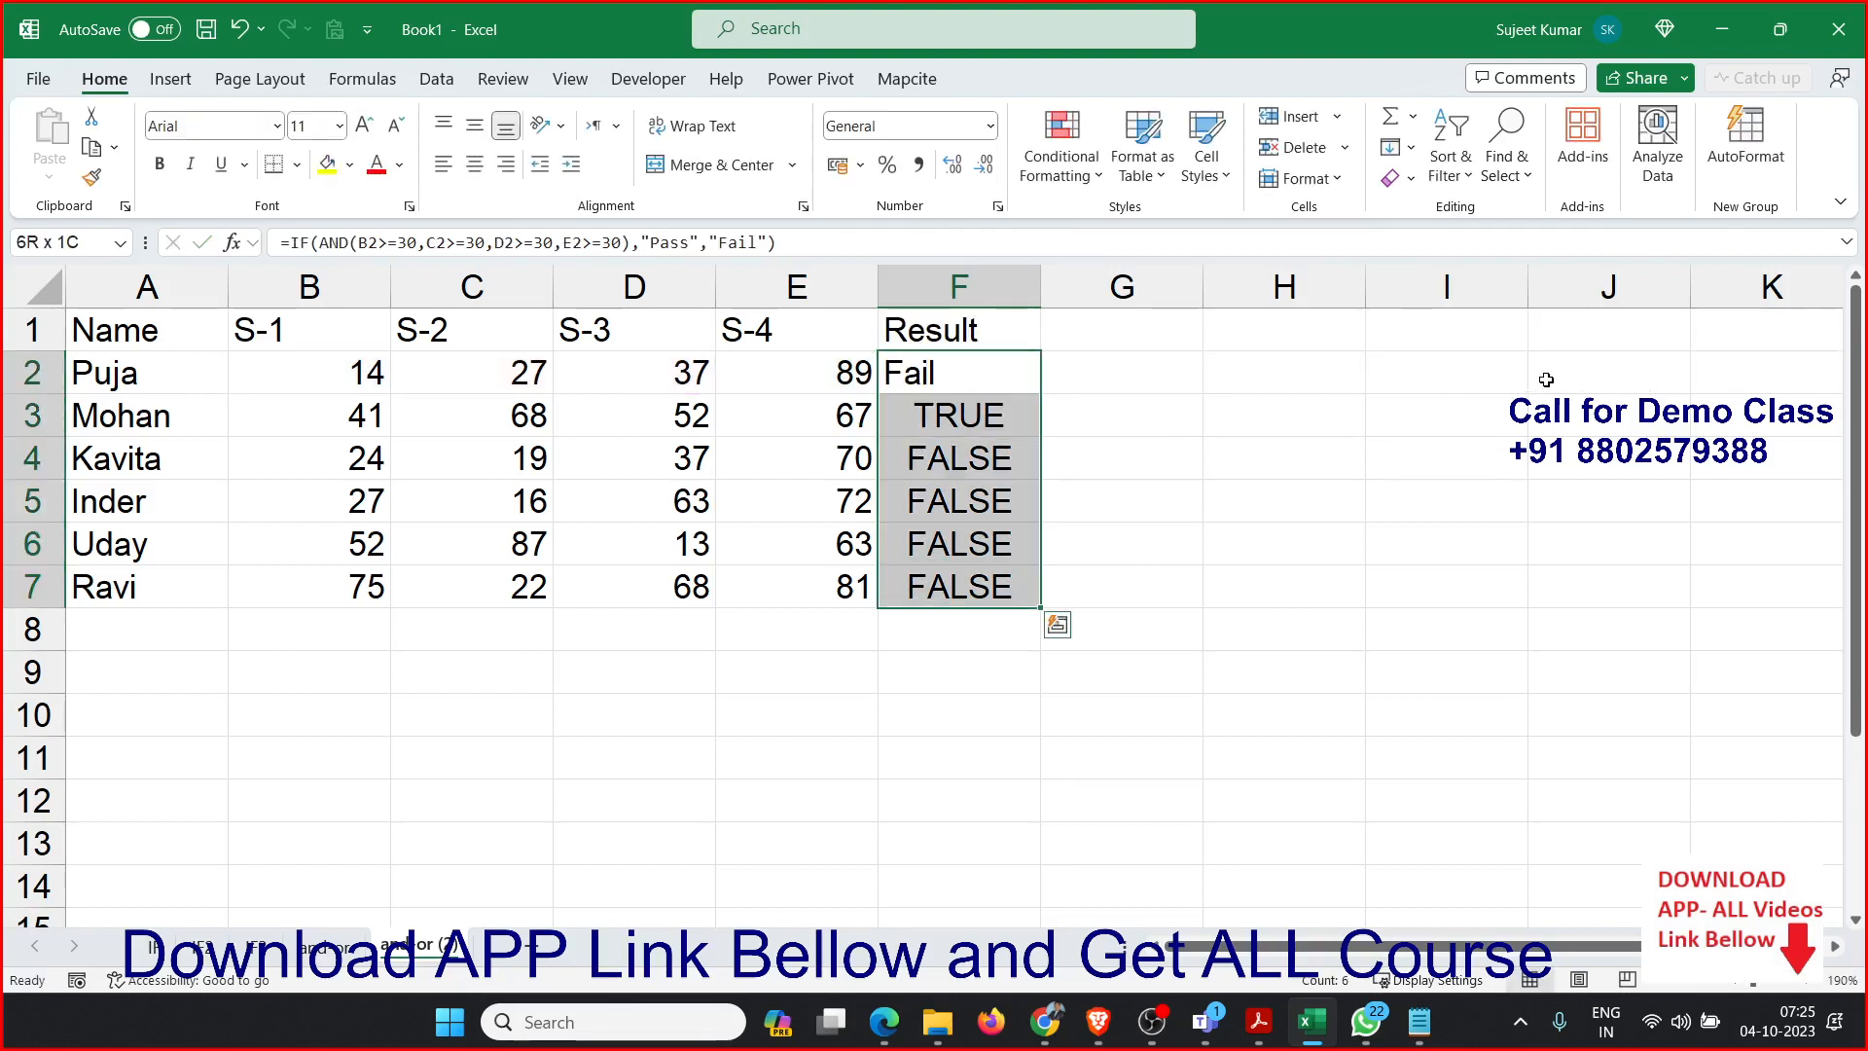
pyautogui.hotkey('ctrl', 'd')
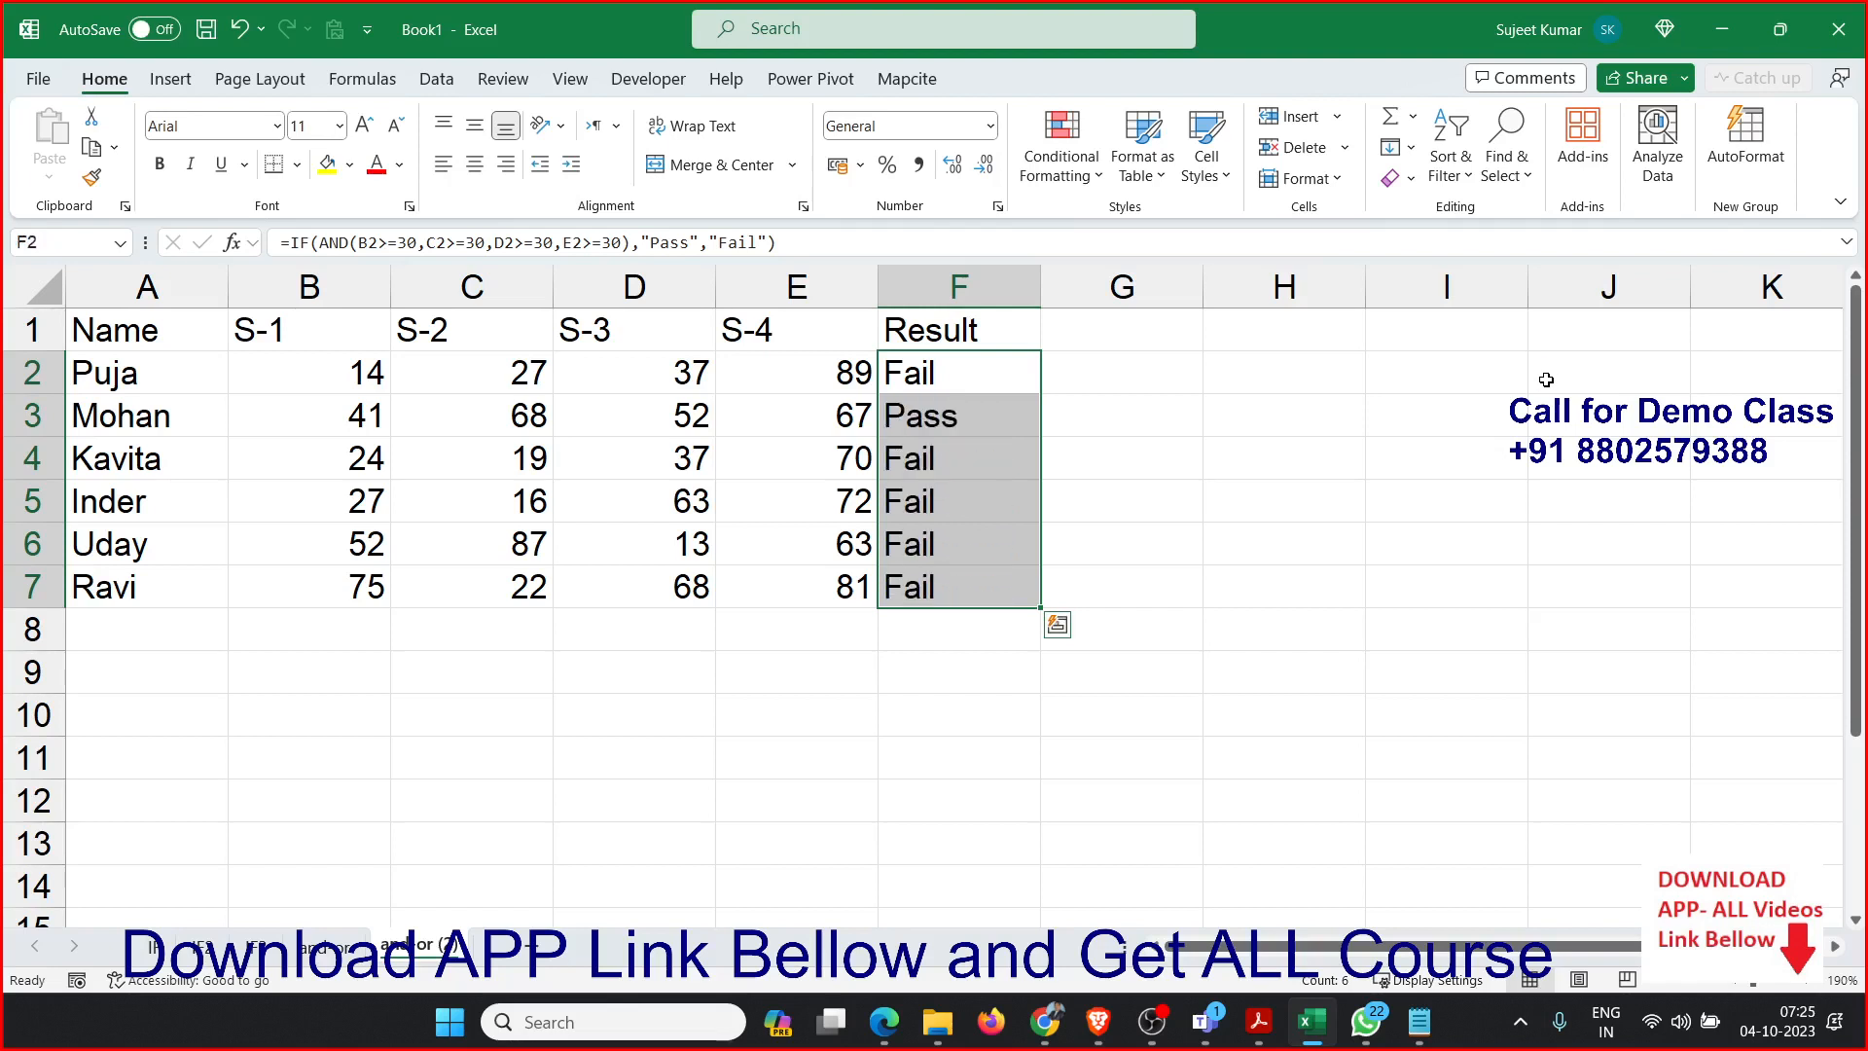
pyautogui.press('Right')
pyautogui.press('Right')
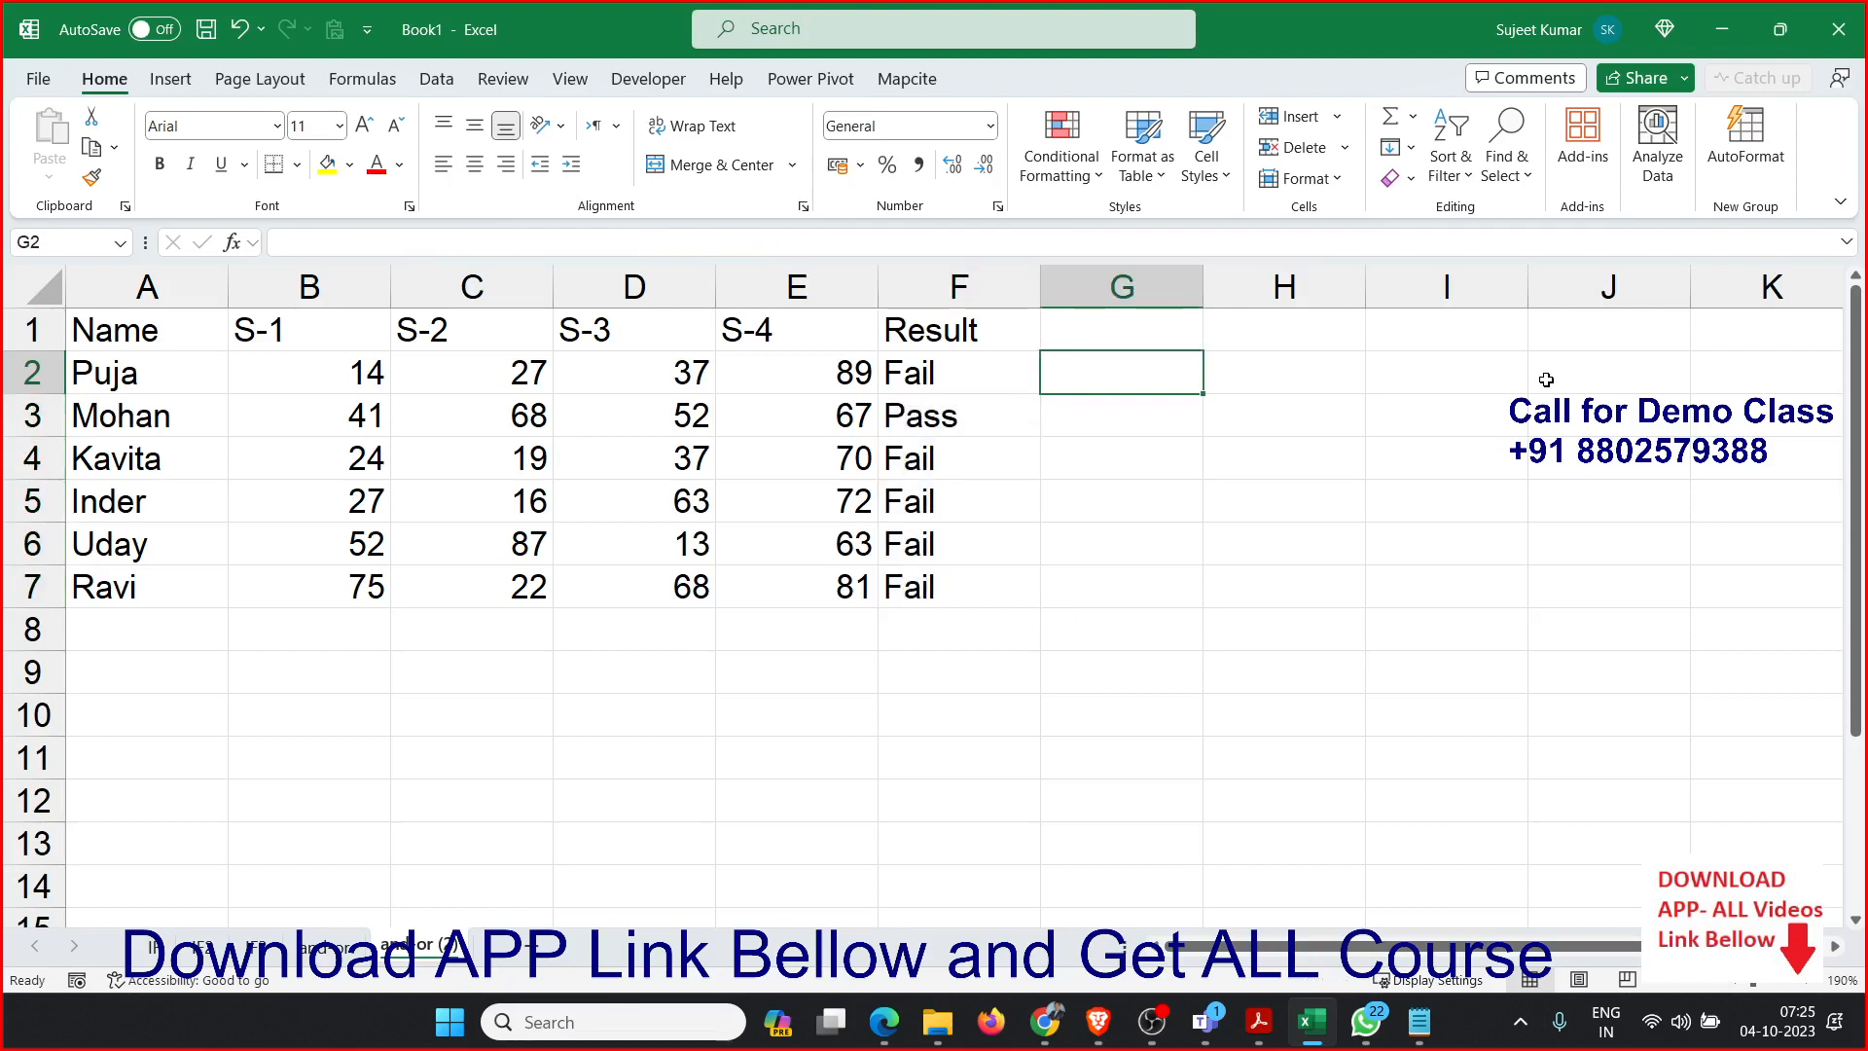
pyautogui.press('Up')
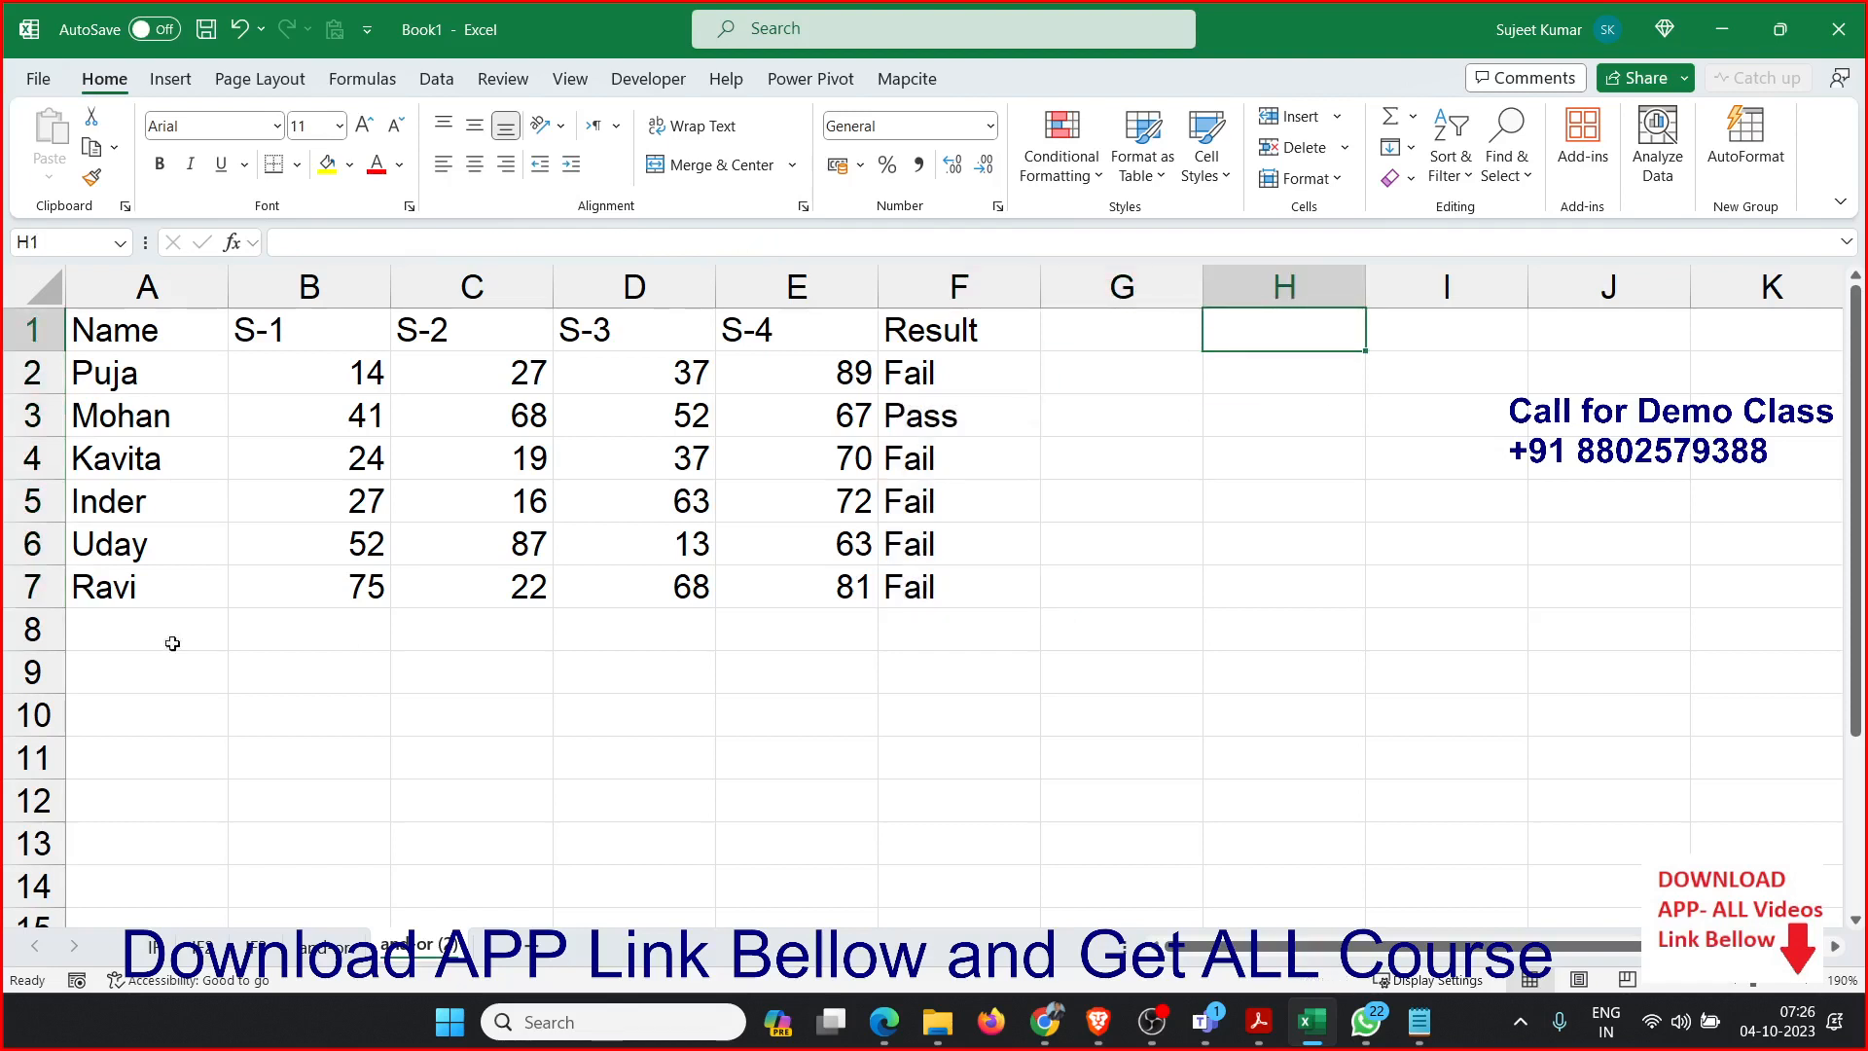
# Copy the Name column A1:A7 and paste it below the marks table starting at A10.
pyautogui.moveTo(124, 338); pyautogui.dragTo(93, 596)
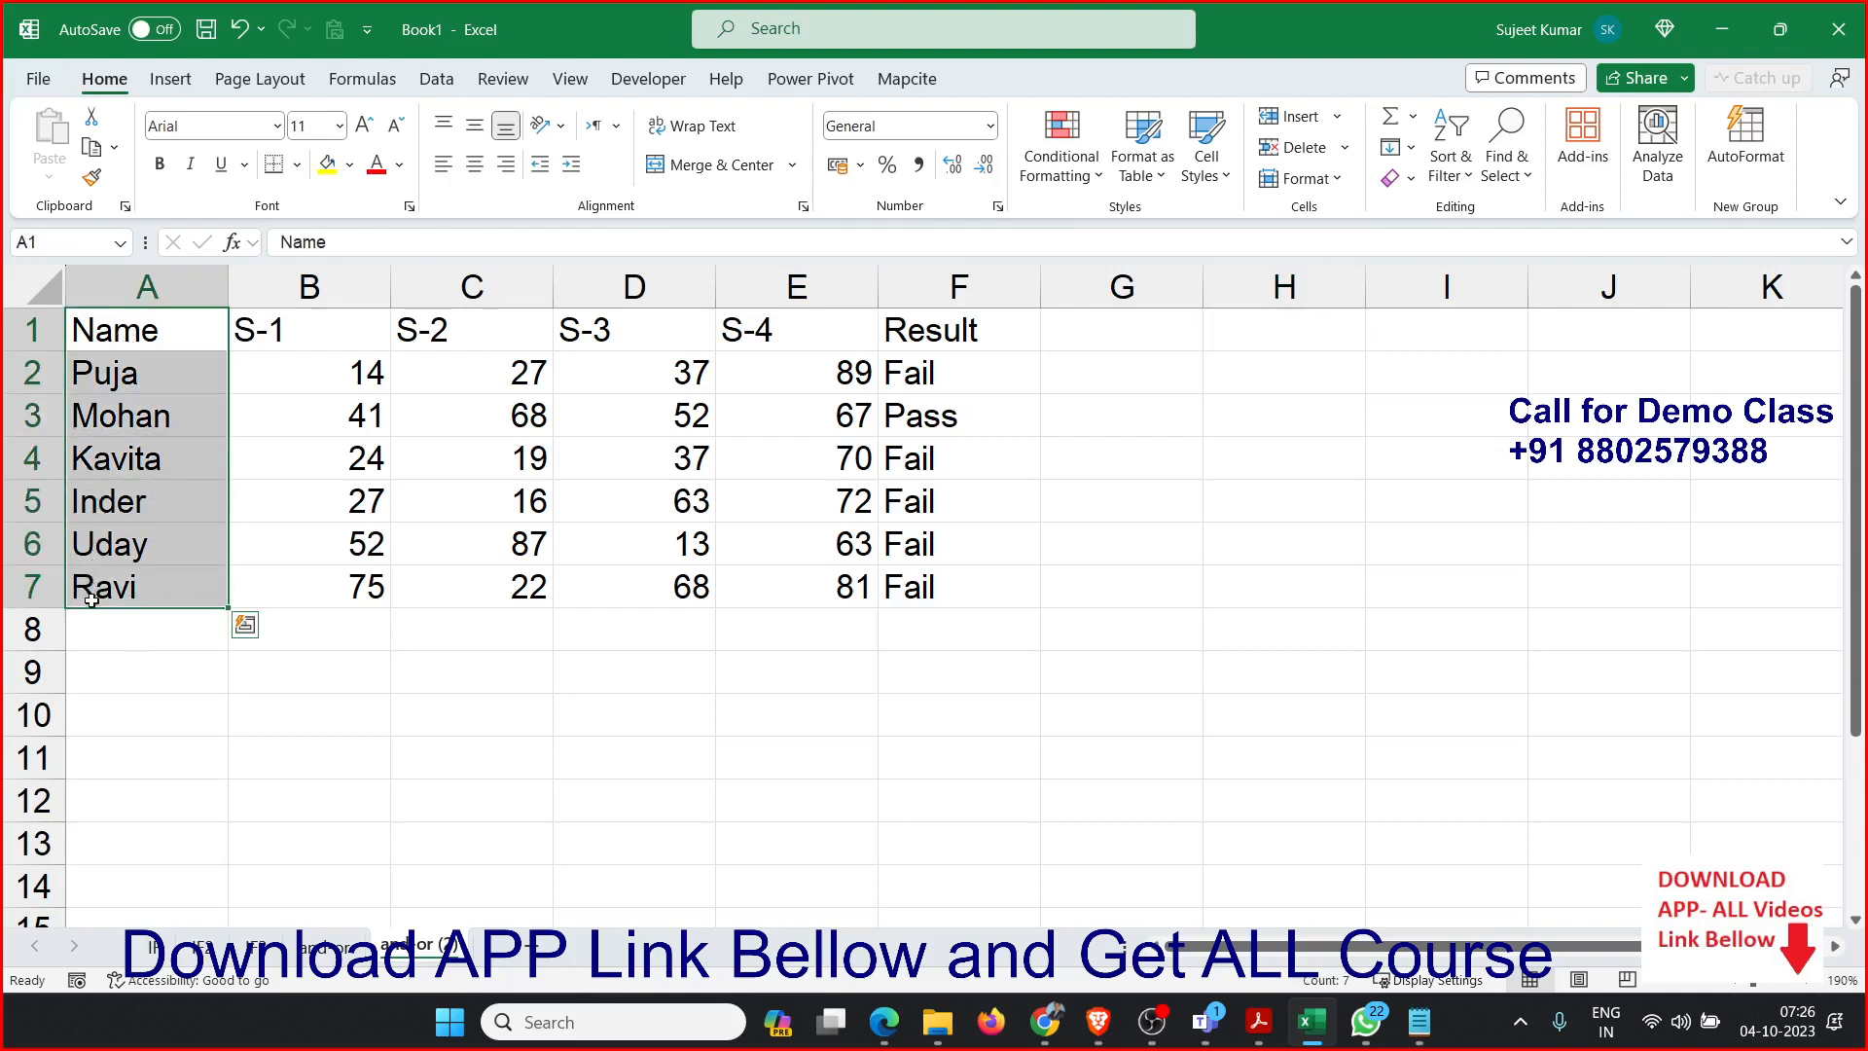
pyautogui.hotkey('ctrl', 'c')
pyautogui.click(107, 705)
pyautogui.hotkey('ctrl', 'v')
pyautogui.scroll(-2, 126, 706)
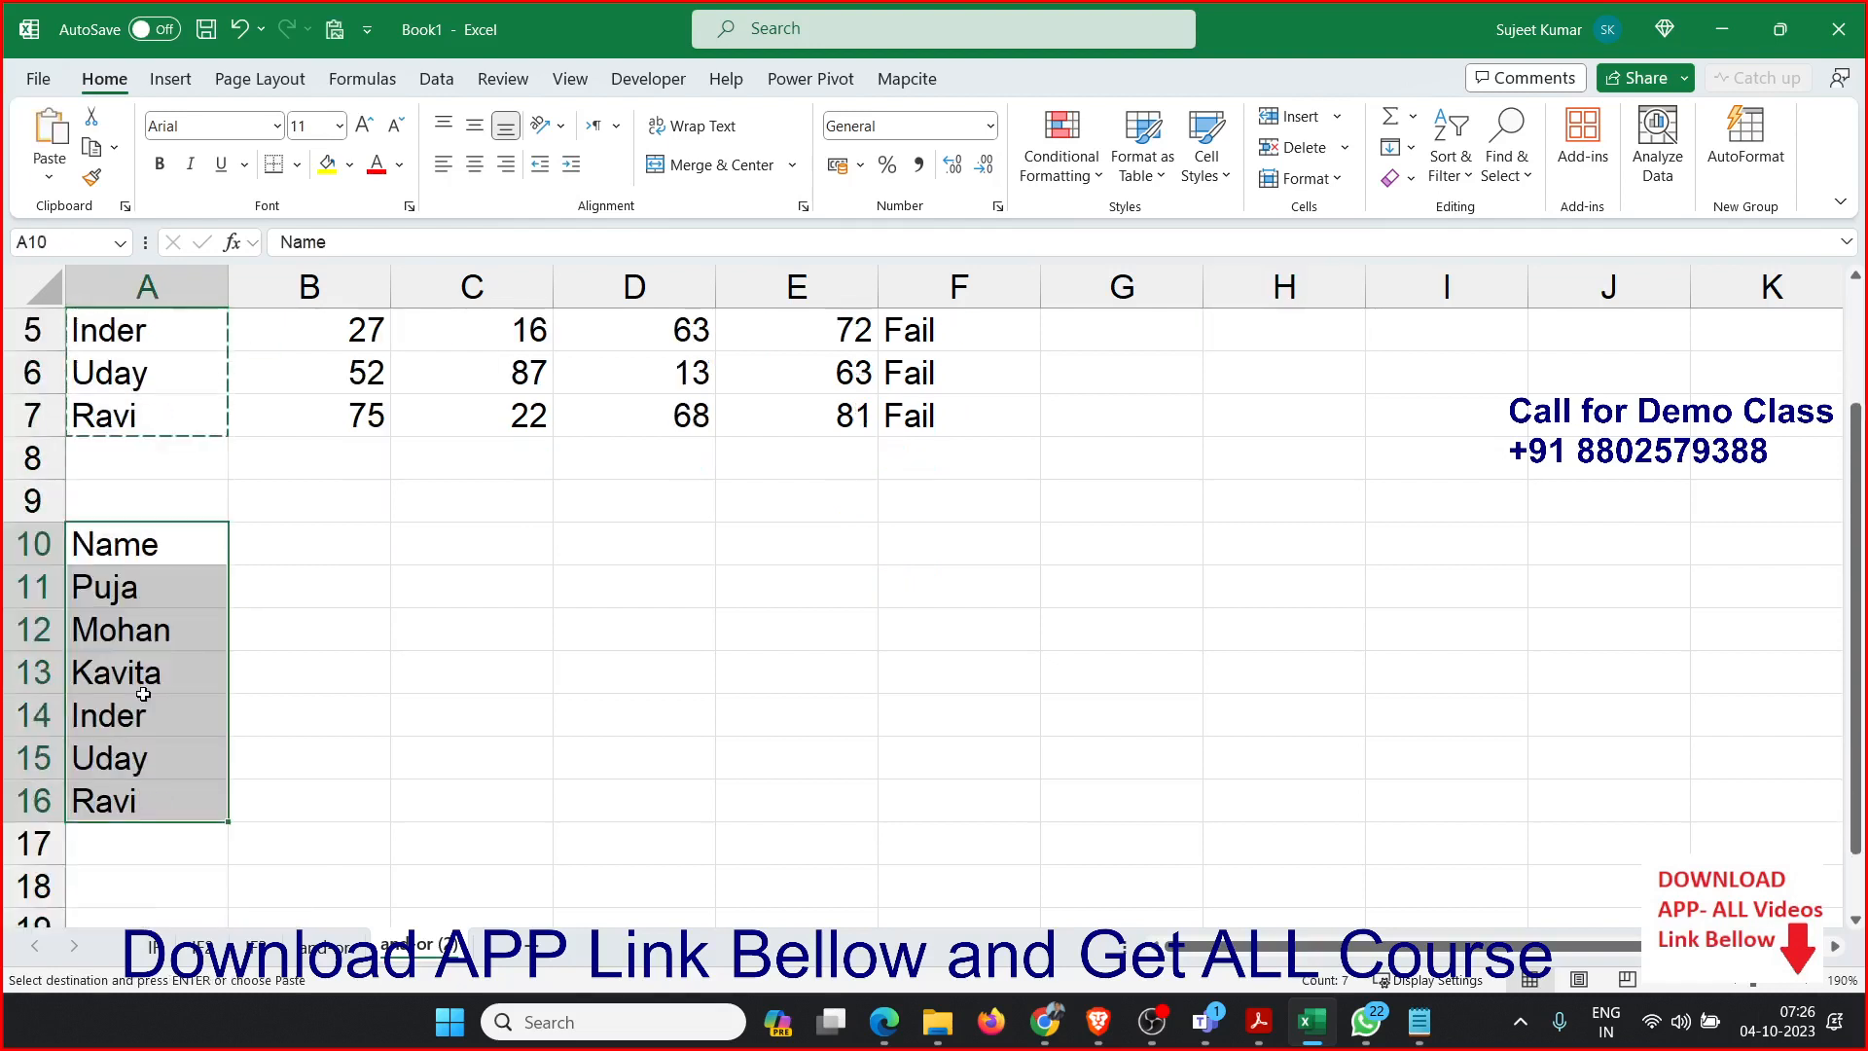
pyautogui.click(298, 564)
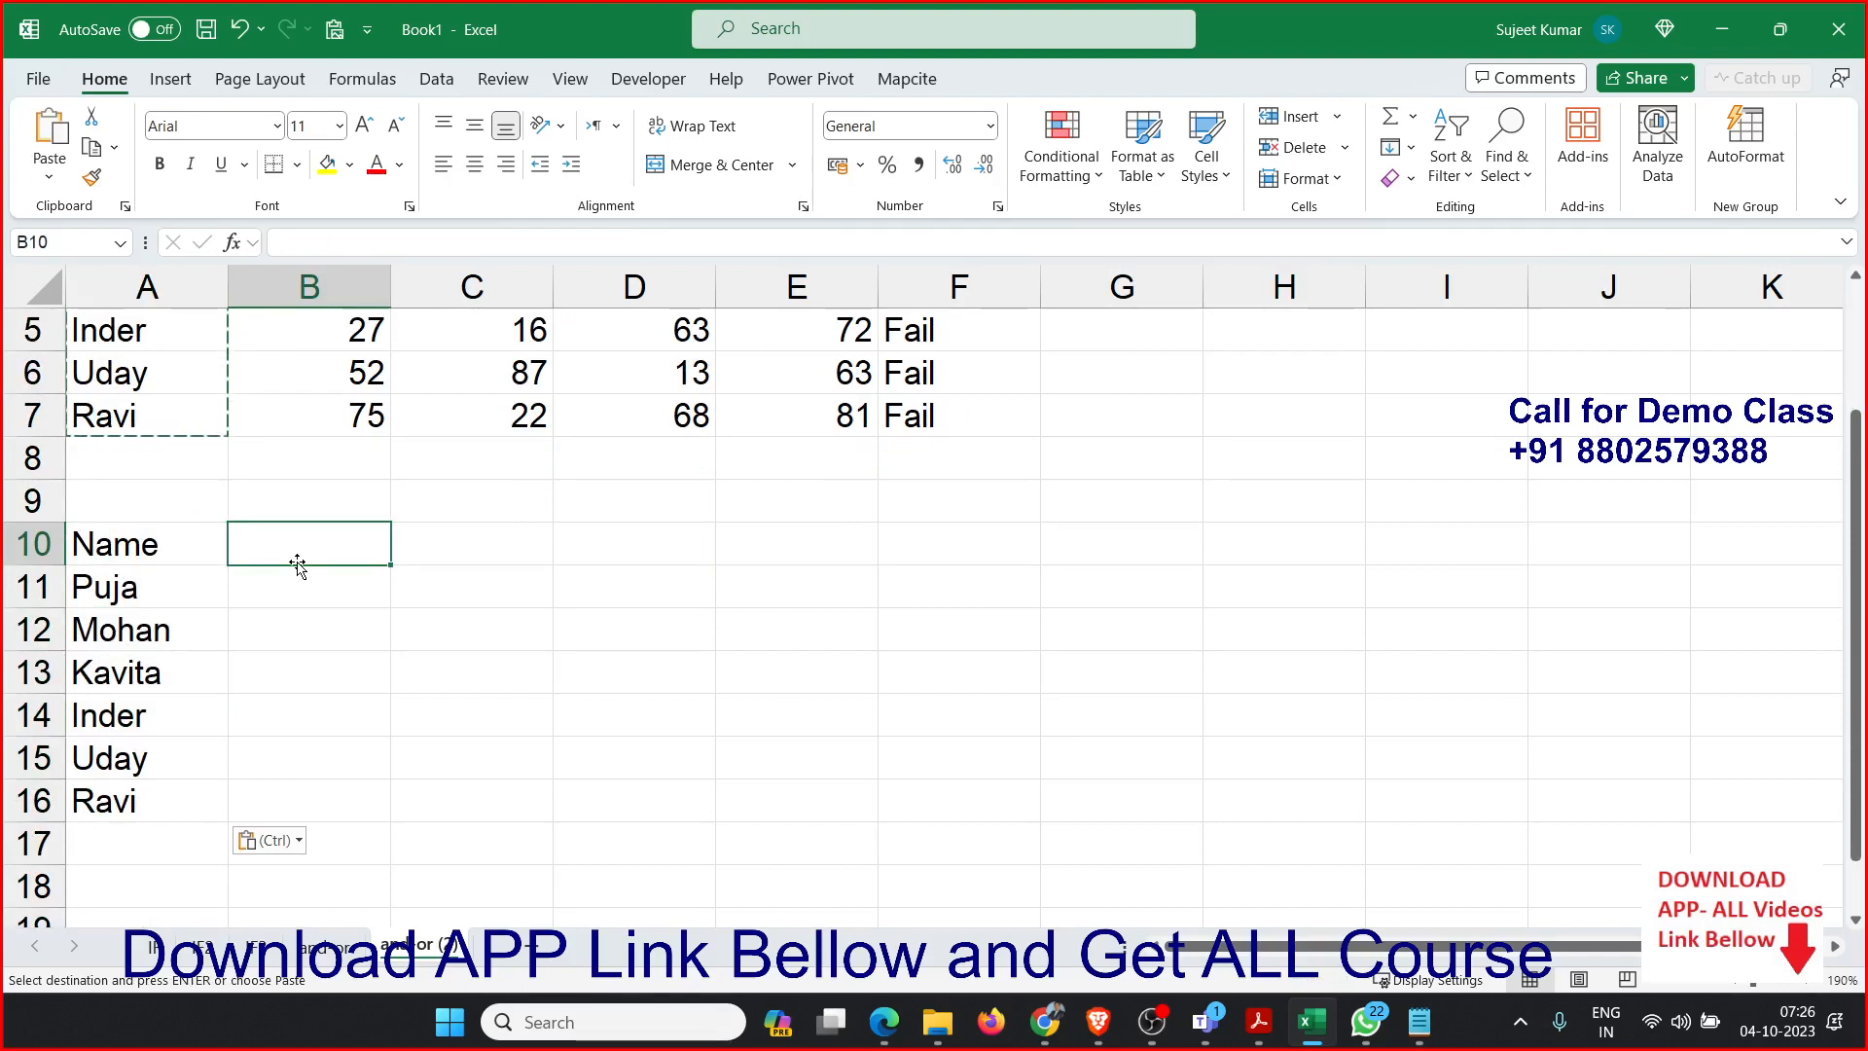
pyautogui.press('Escape')
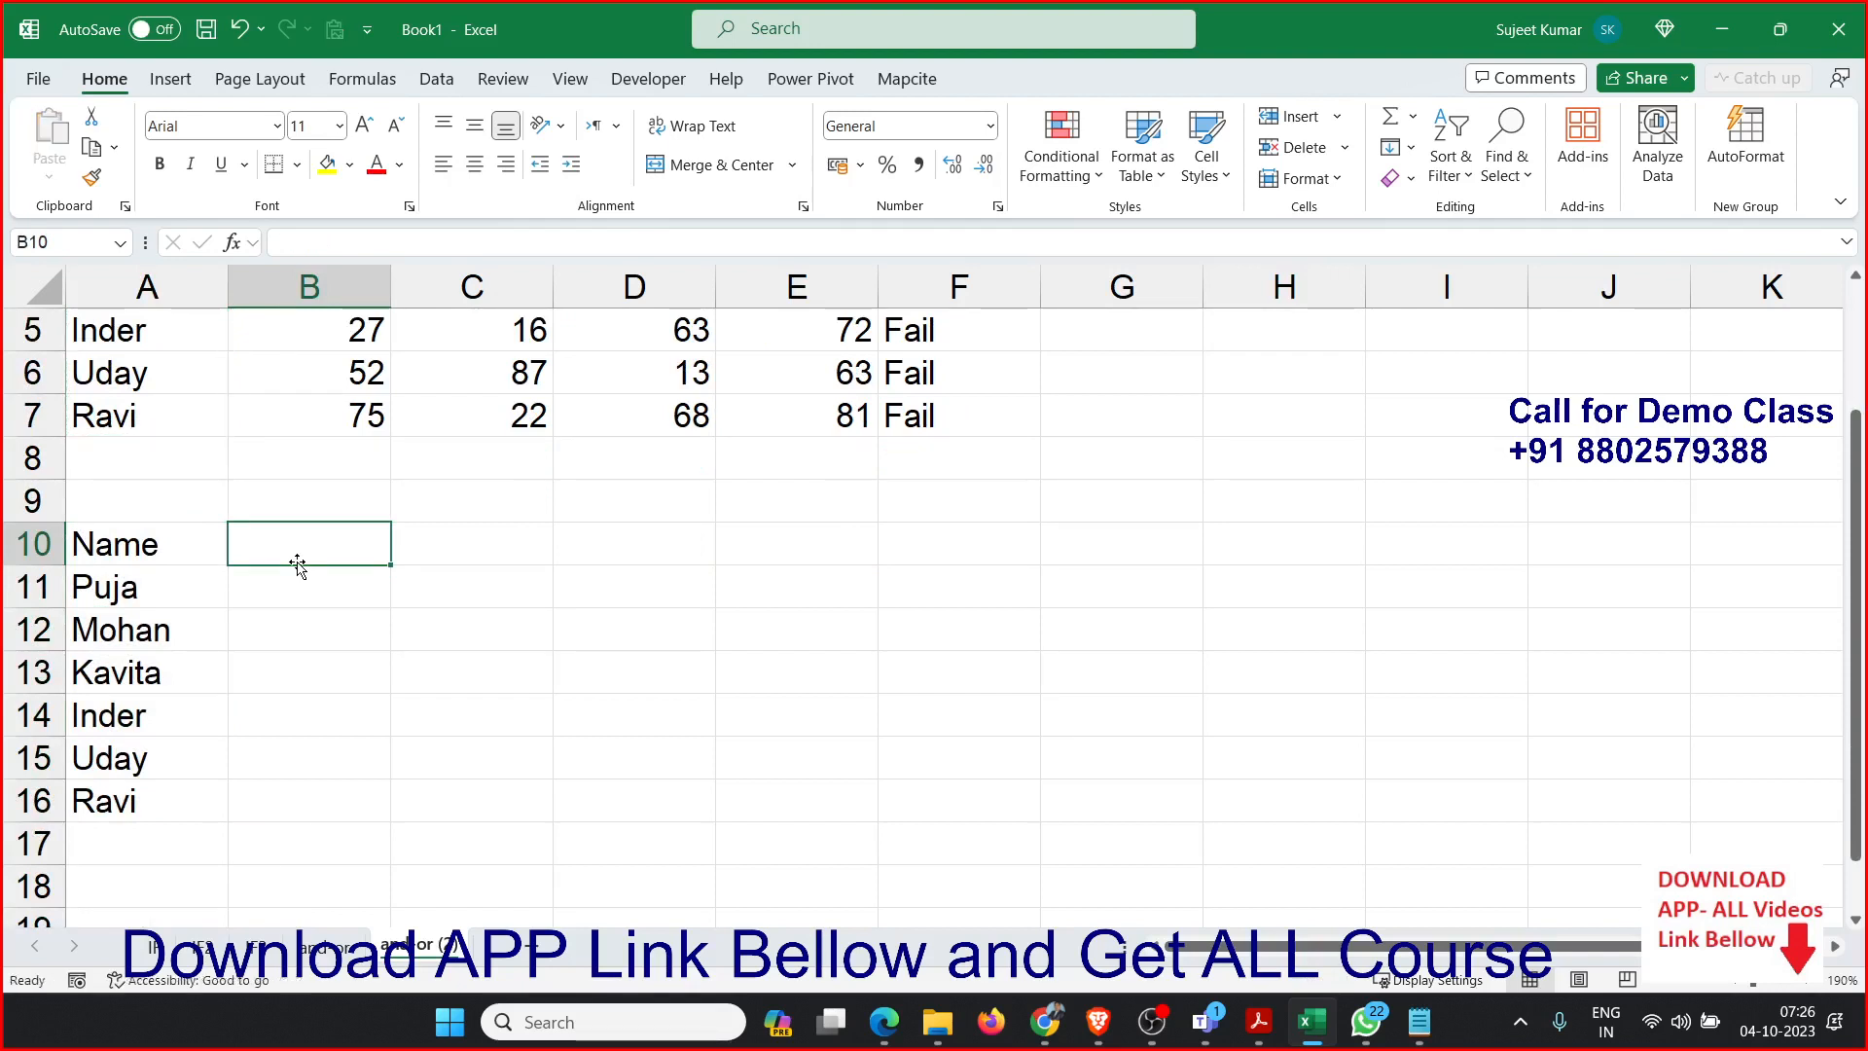
# Enter the title ID in A9 and the column header PAN in B10.
pyautogui.press('Up')
pyautogui.press('Left')
pyautogui.write('ID')
pyautogui.press('Tab')
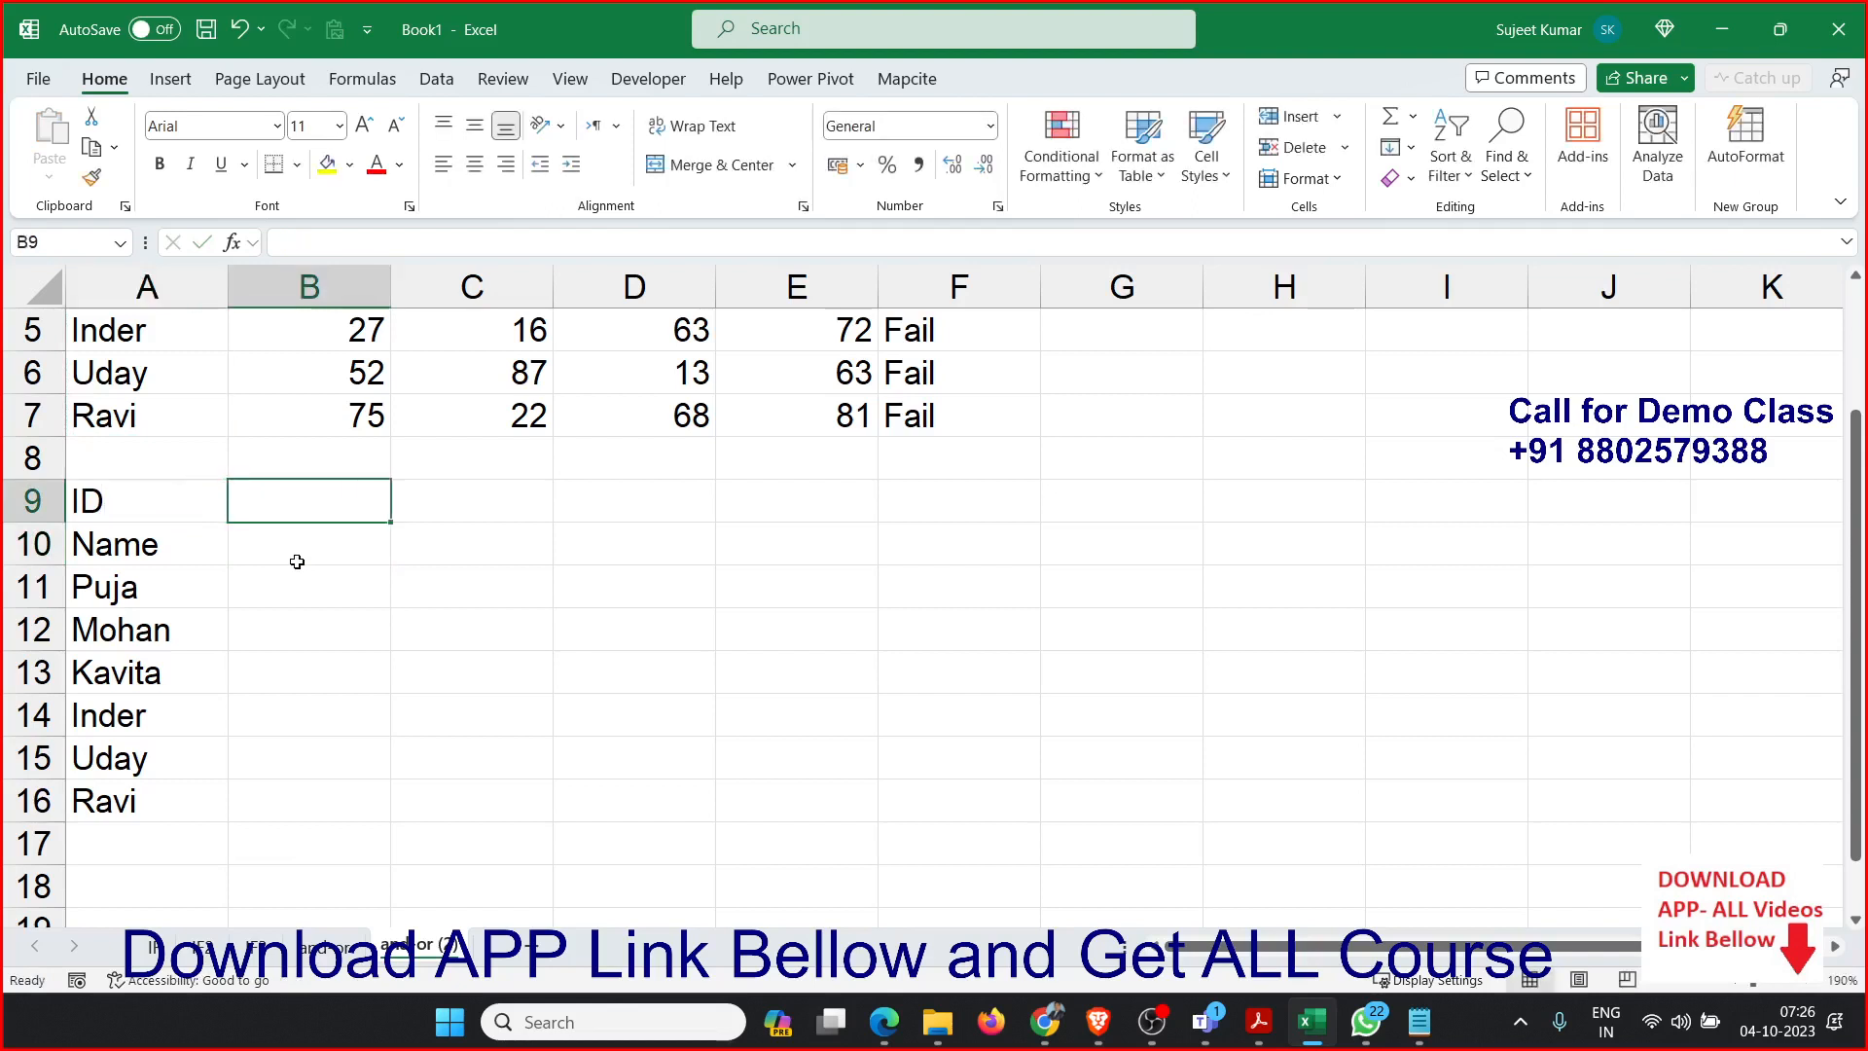
pyautogui.click(298, 565)
pyautogui.write('PAN')
pyautogui.press('Tab')
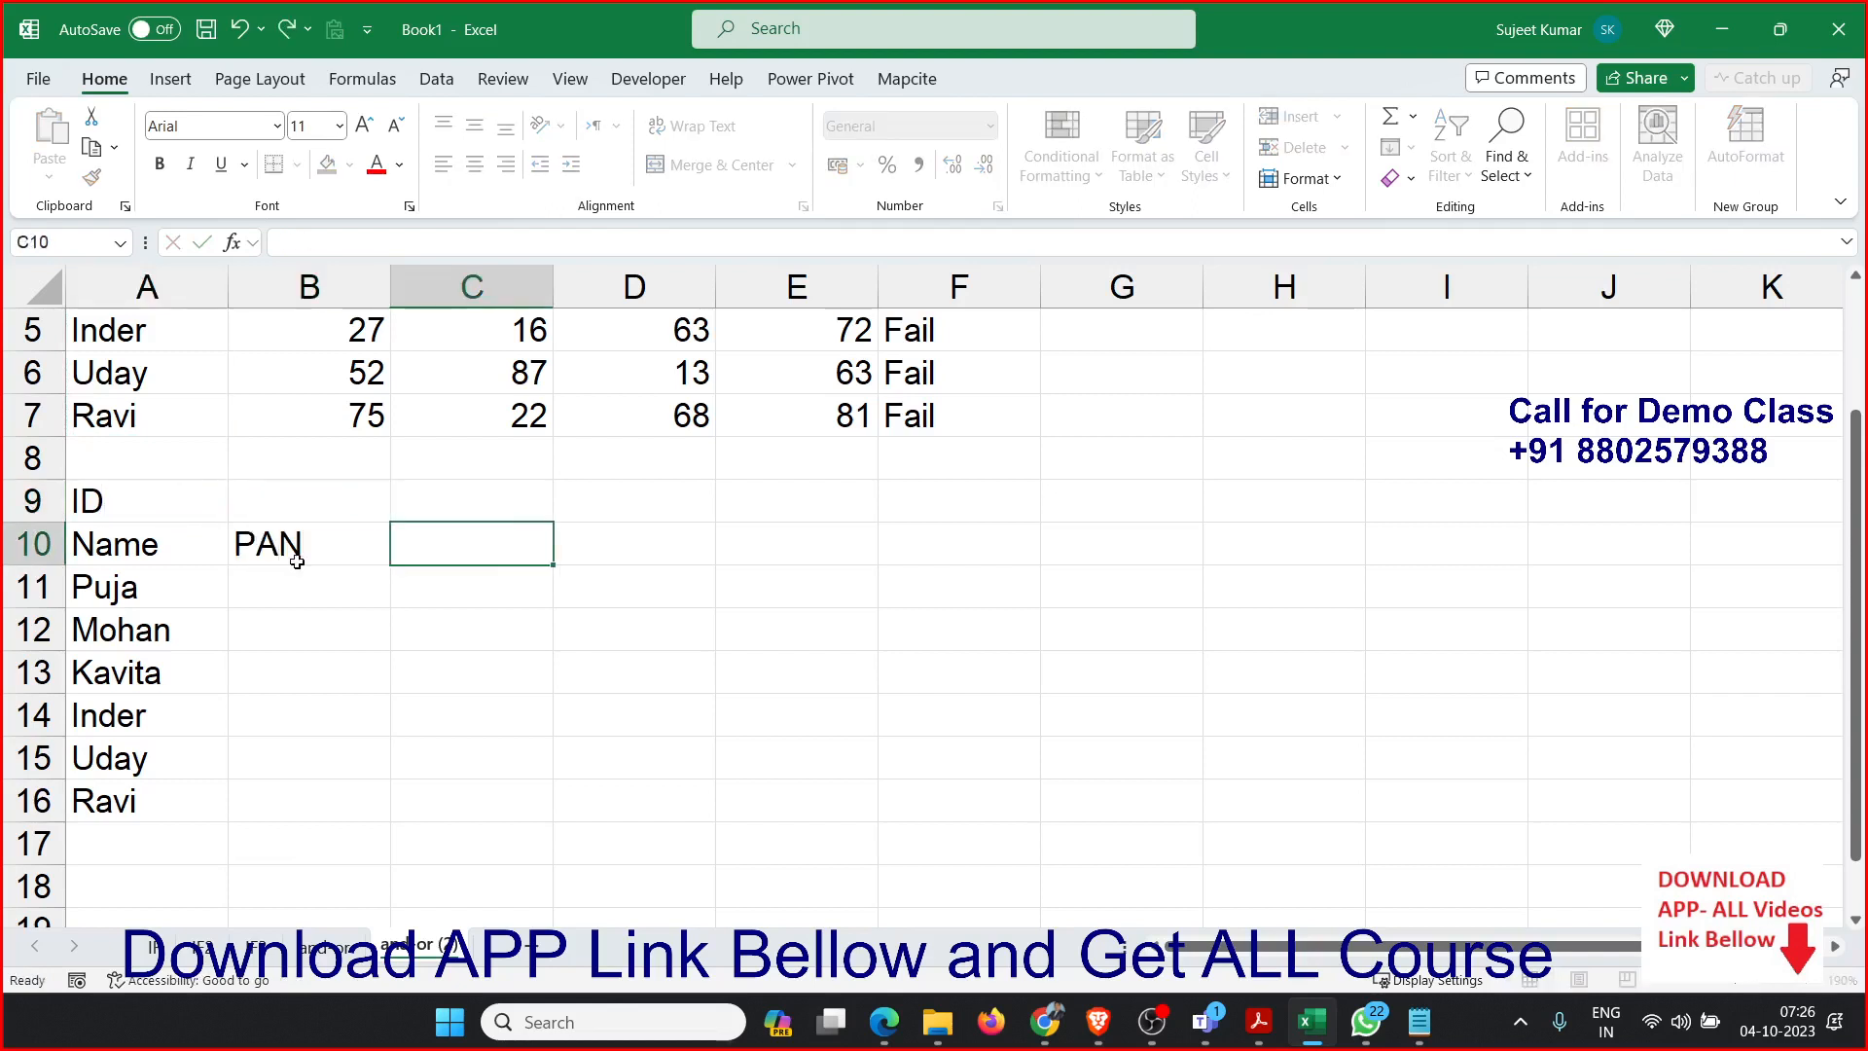
# Set the column header in C10 to D L.
pyautogui.write('New Delhi')
pyautogui.press('Left')
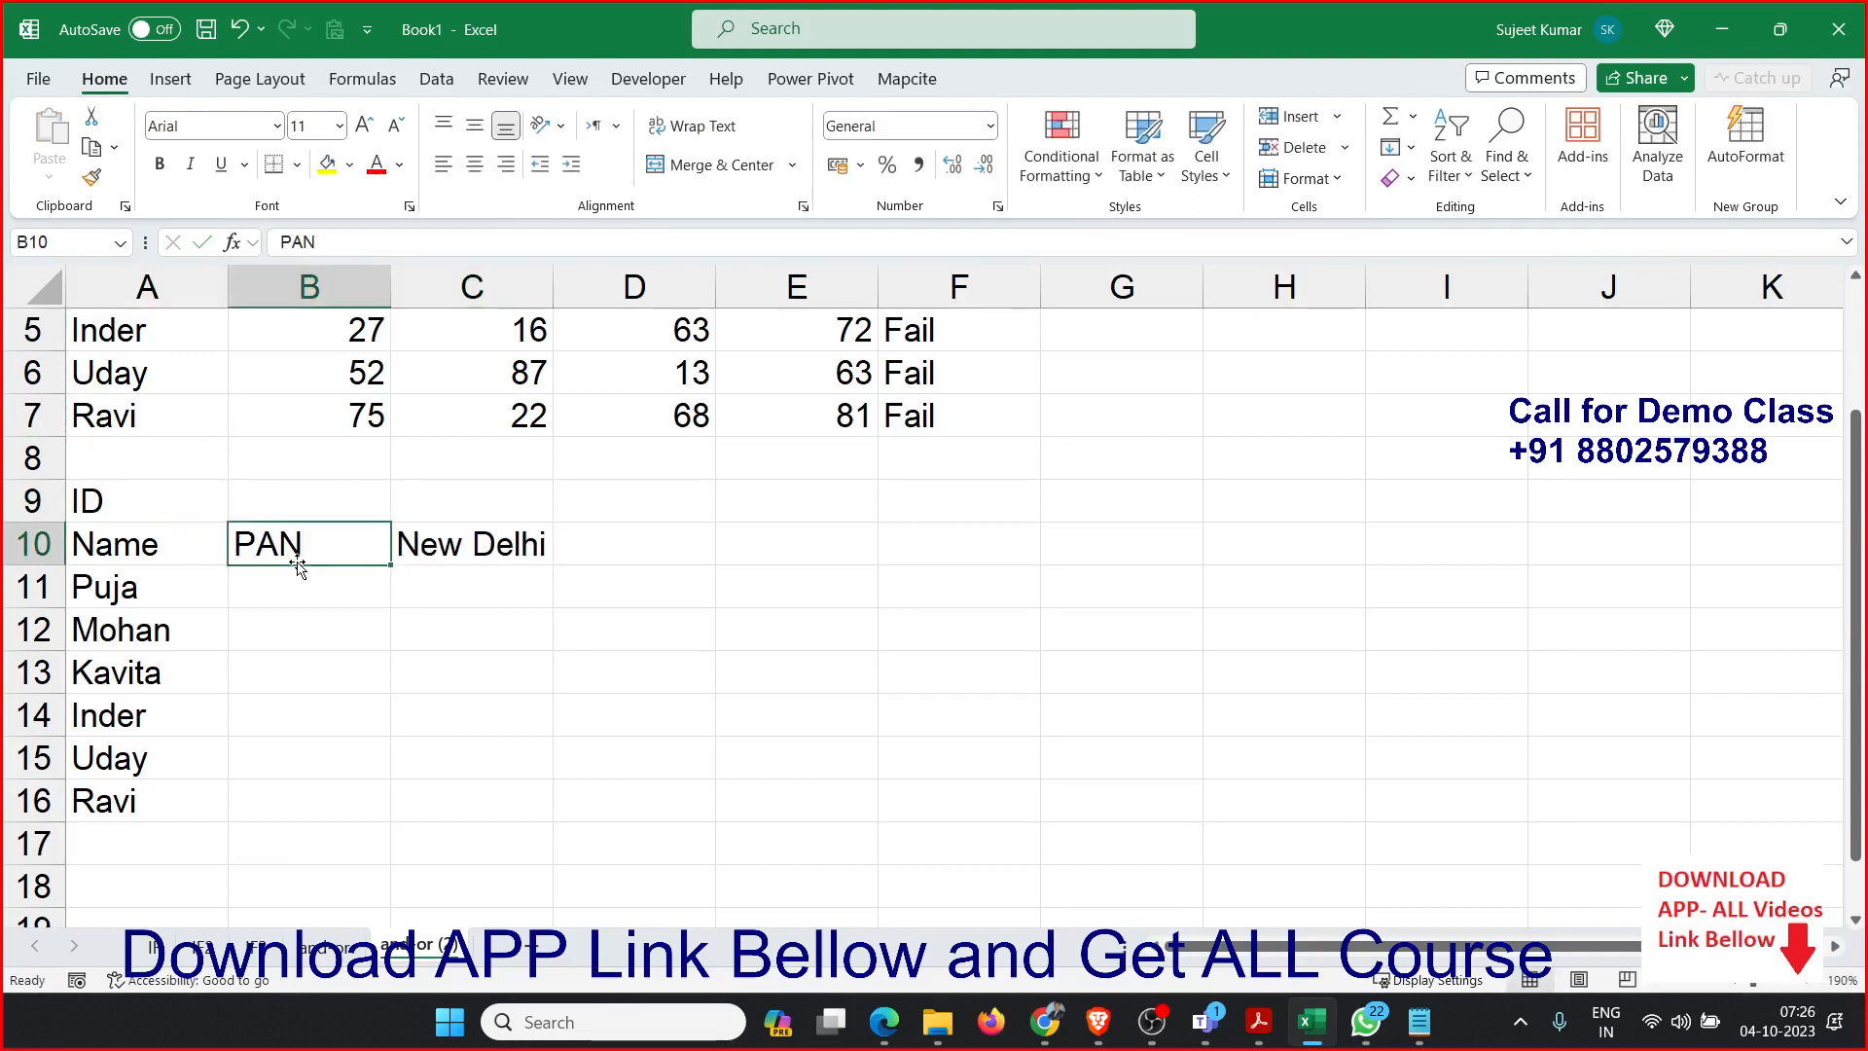
pyautogui.press('Right')
pyautogui.write('D')
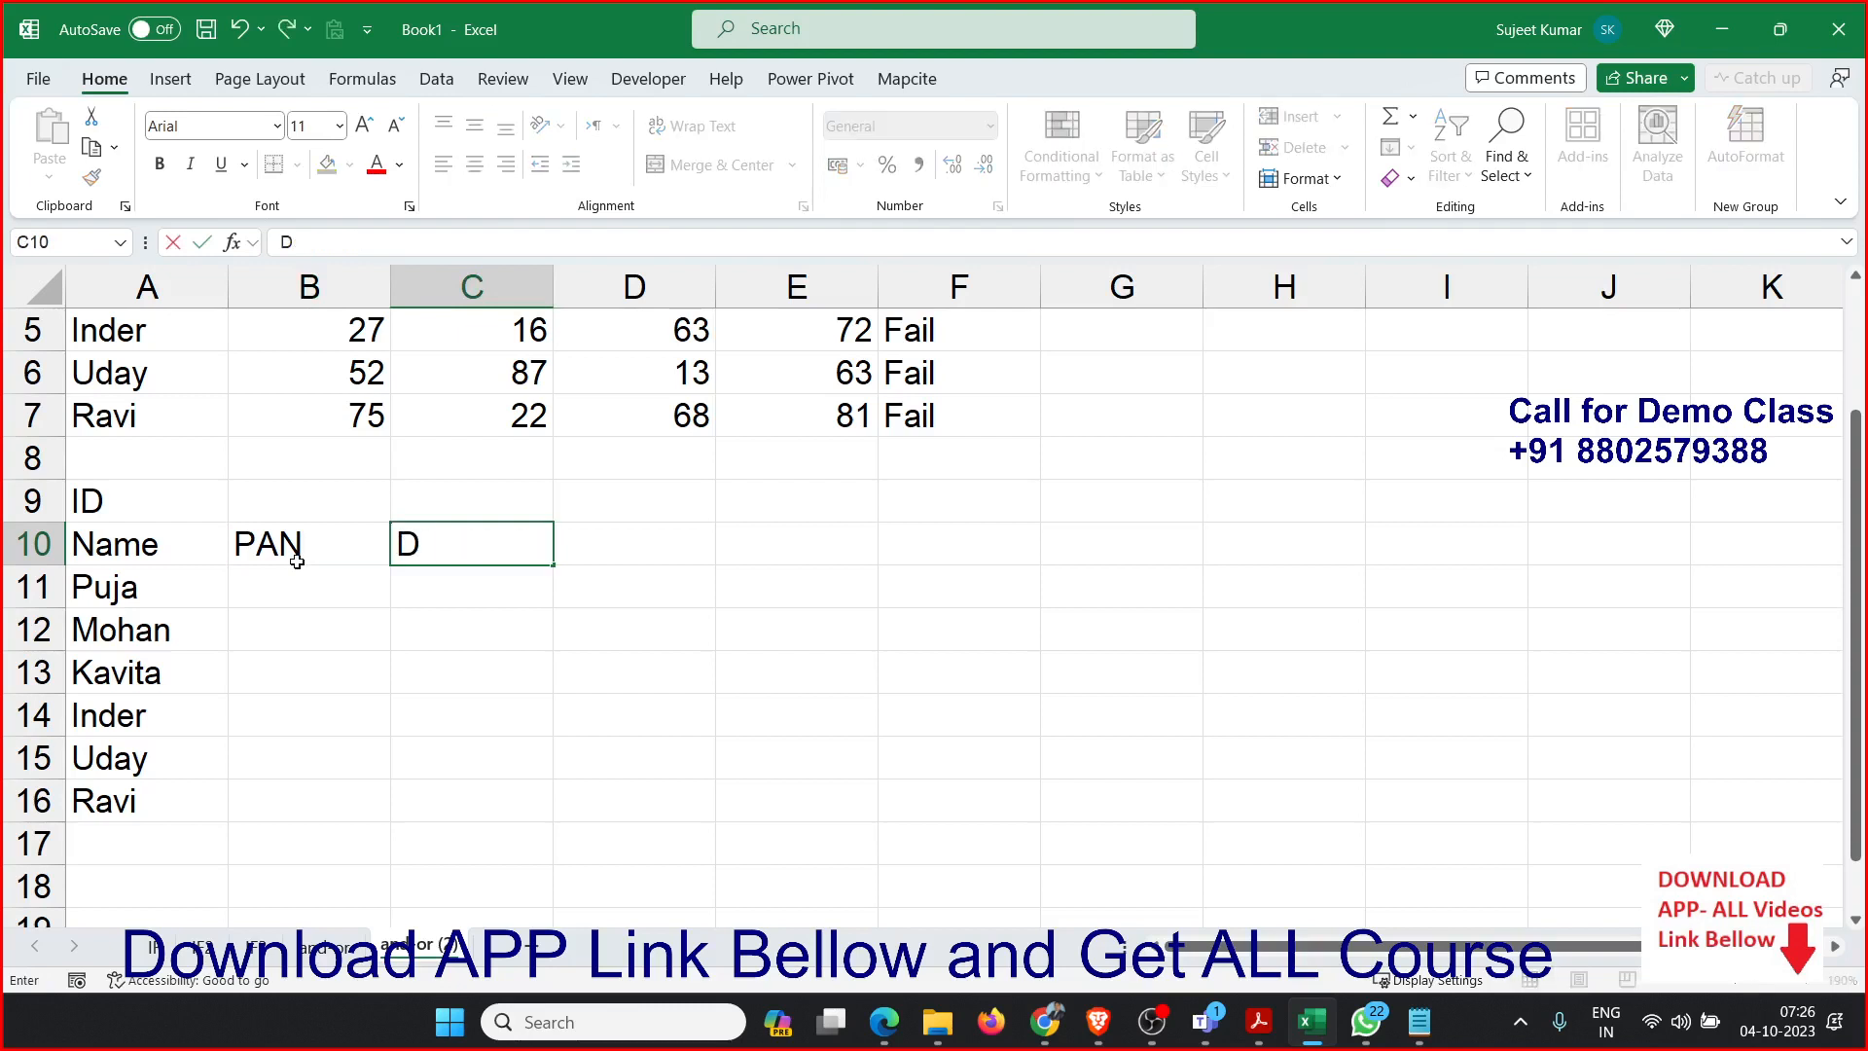
pyautogui.write(' L')
pyautogui.press('Tab')
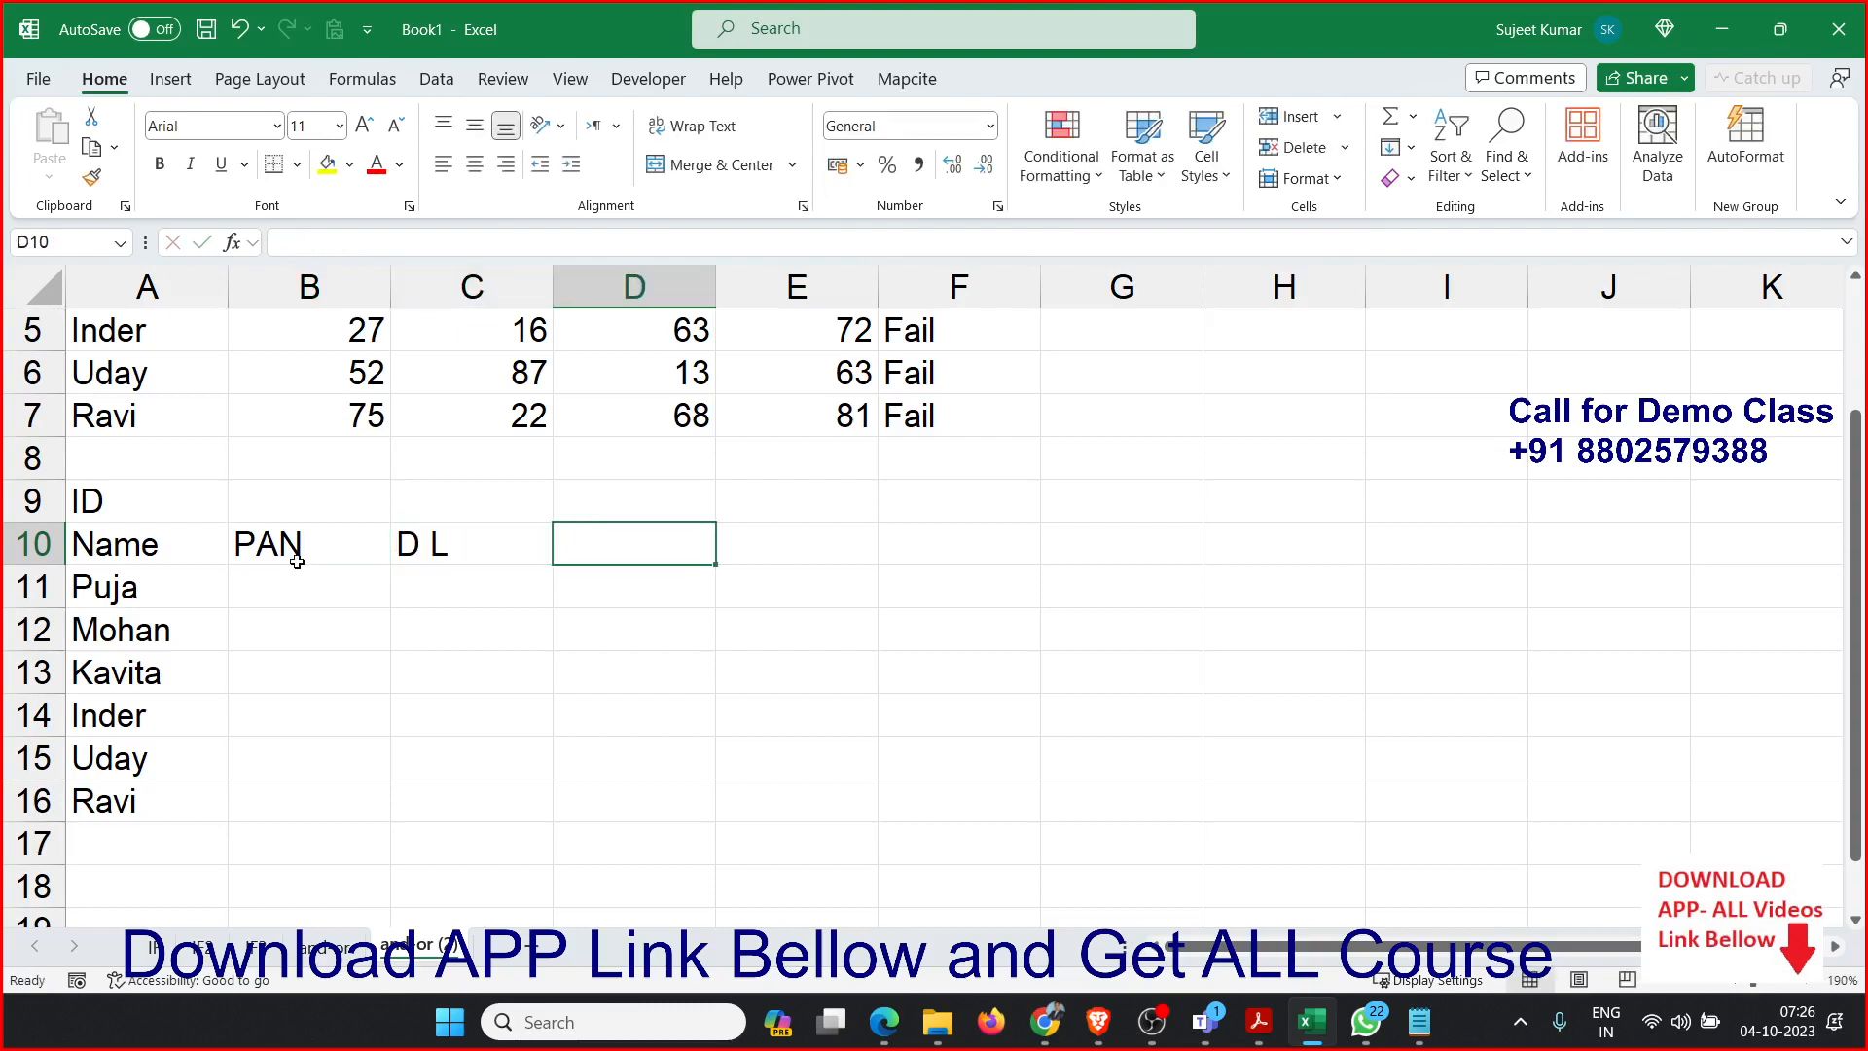
# Enter the column headers Voter, UID, Pass and Status in D10:G10.
pyautogui.write('Voter')
pyautogui.press('Tab')
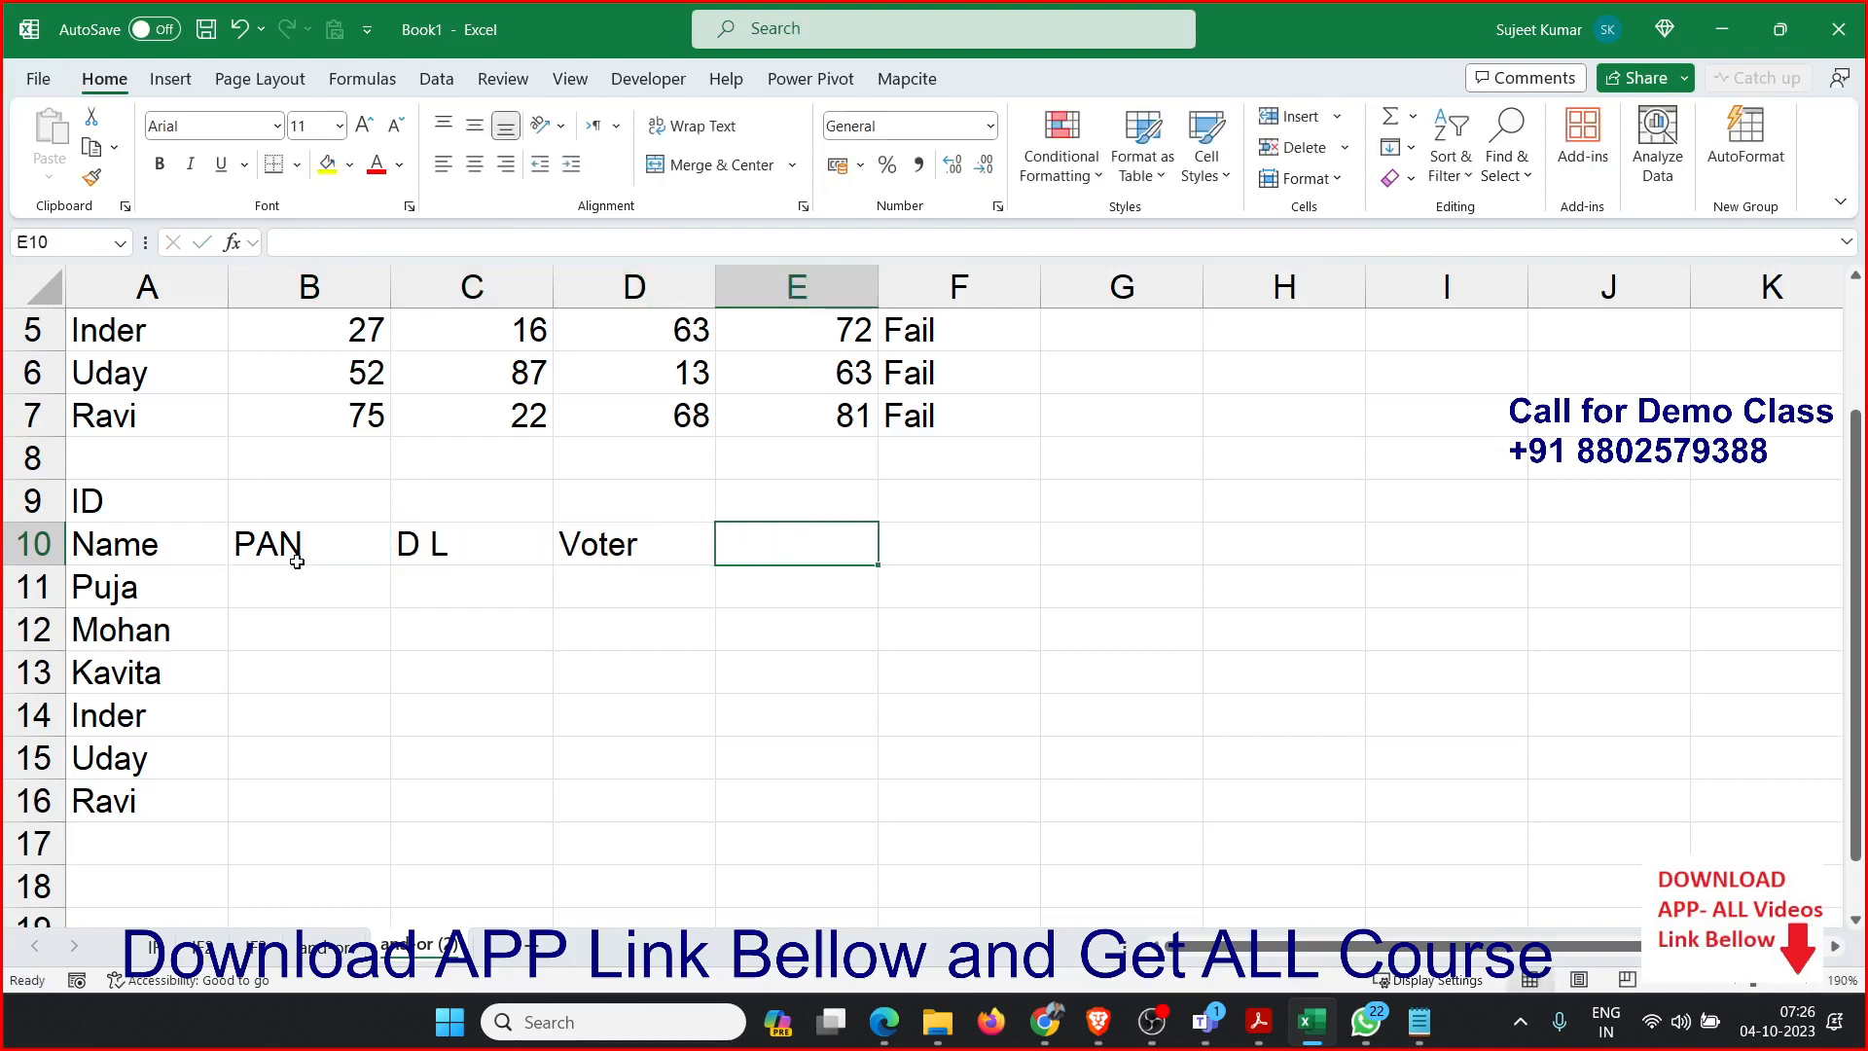
pyautogui.write('UID')
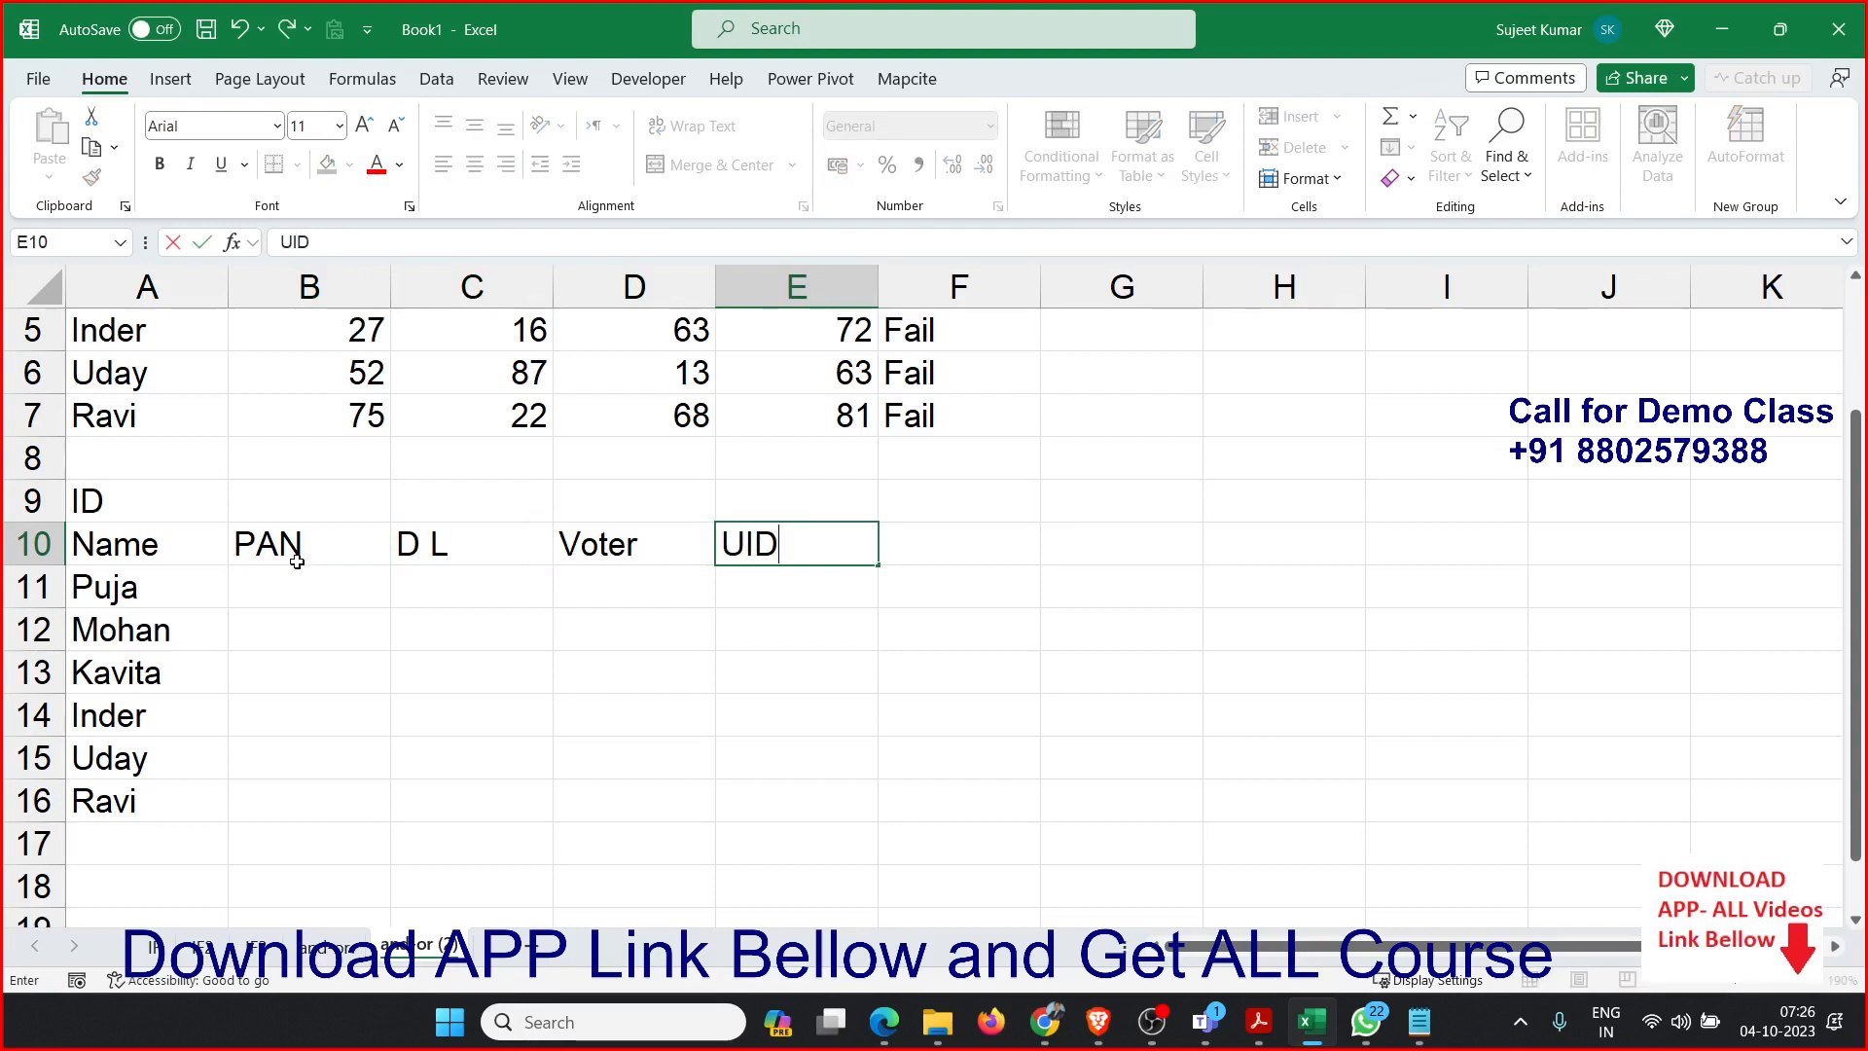
pyautogui.press('Tab')
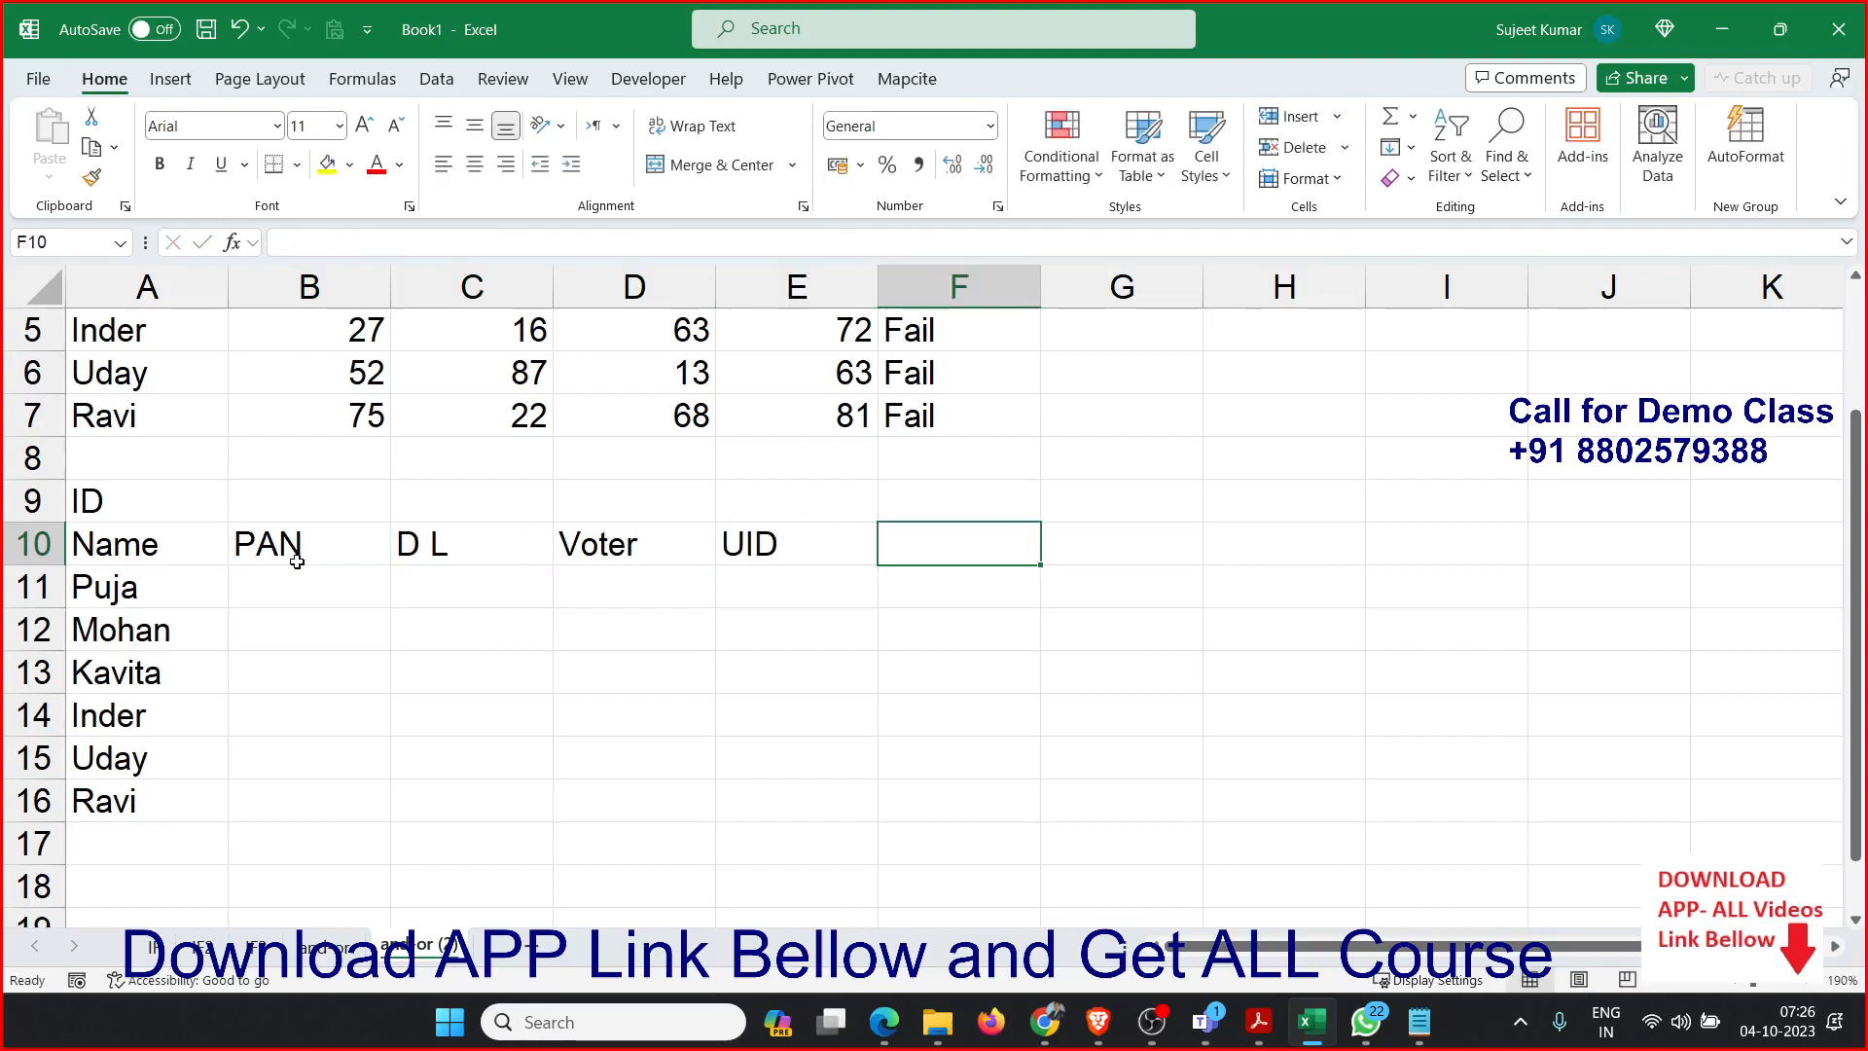
pyautogui.write('PAss')
pyautogui.press('Tab')
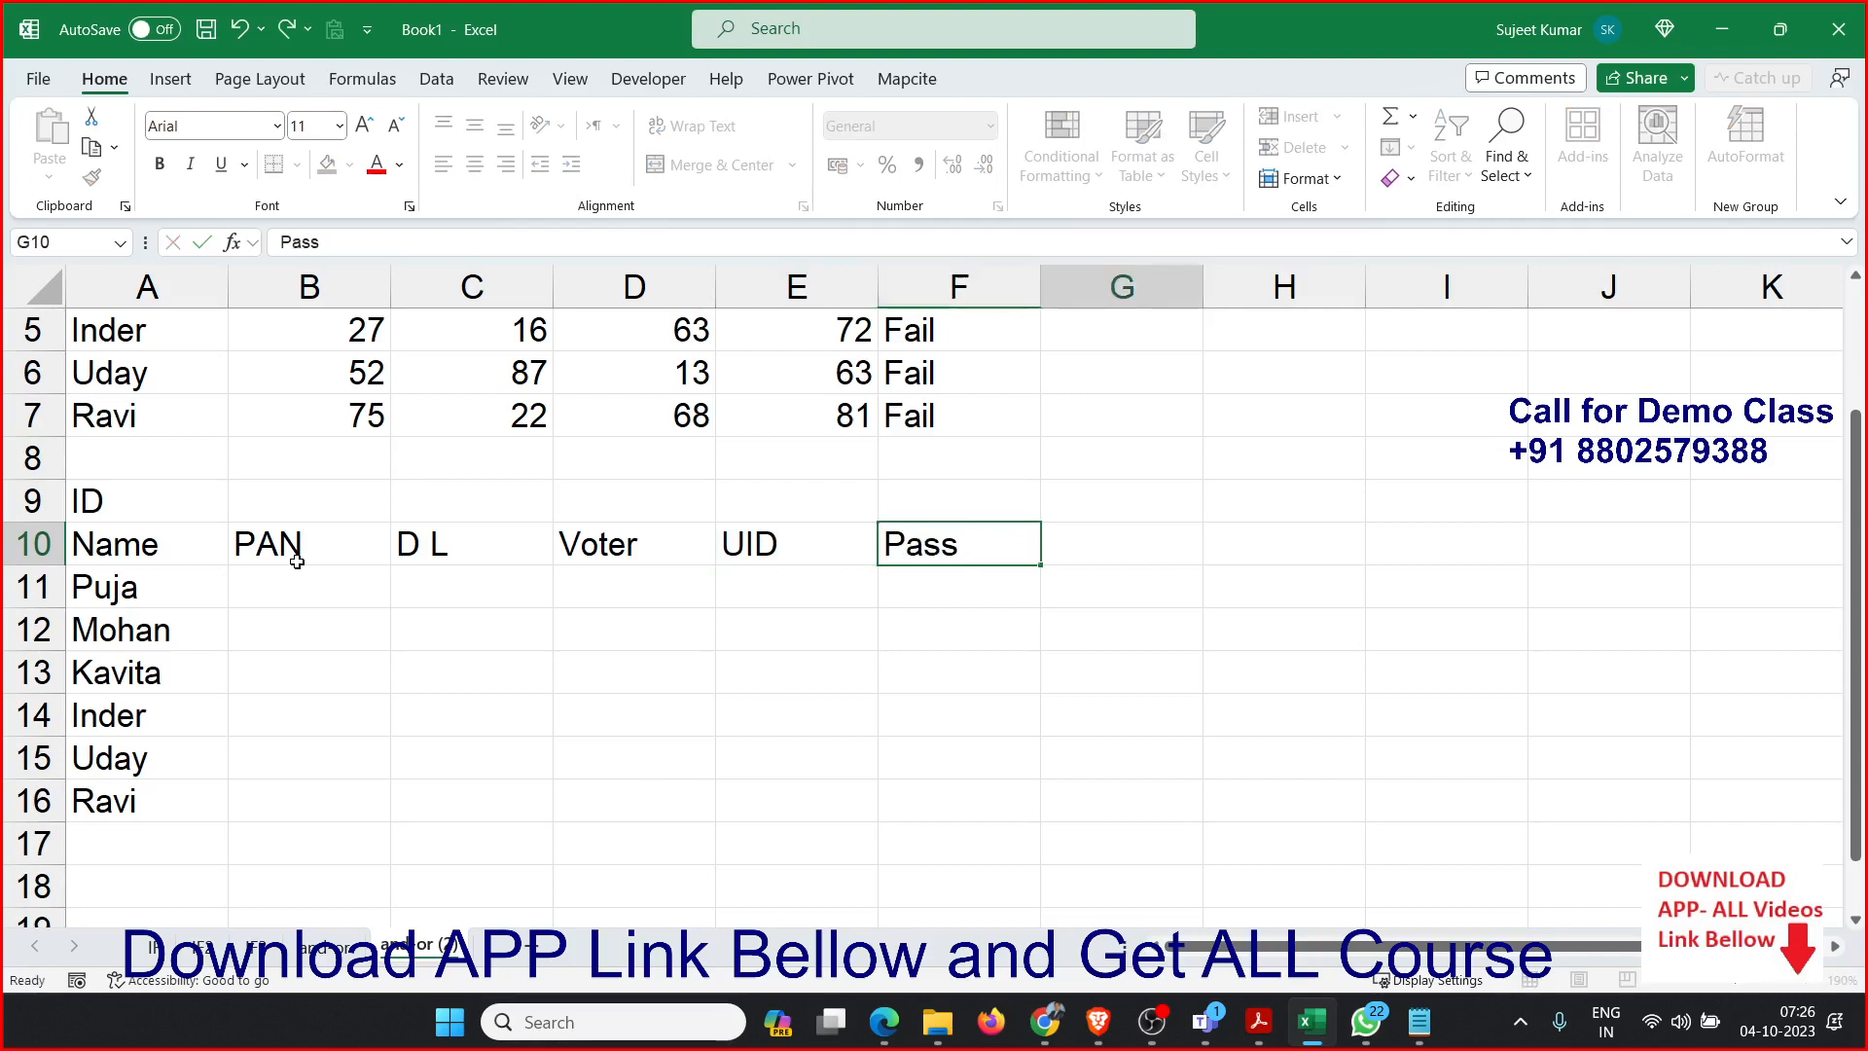
pyautogui.write('Sta')
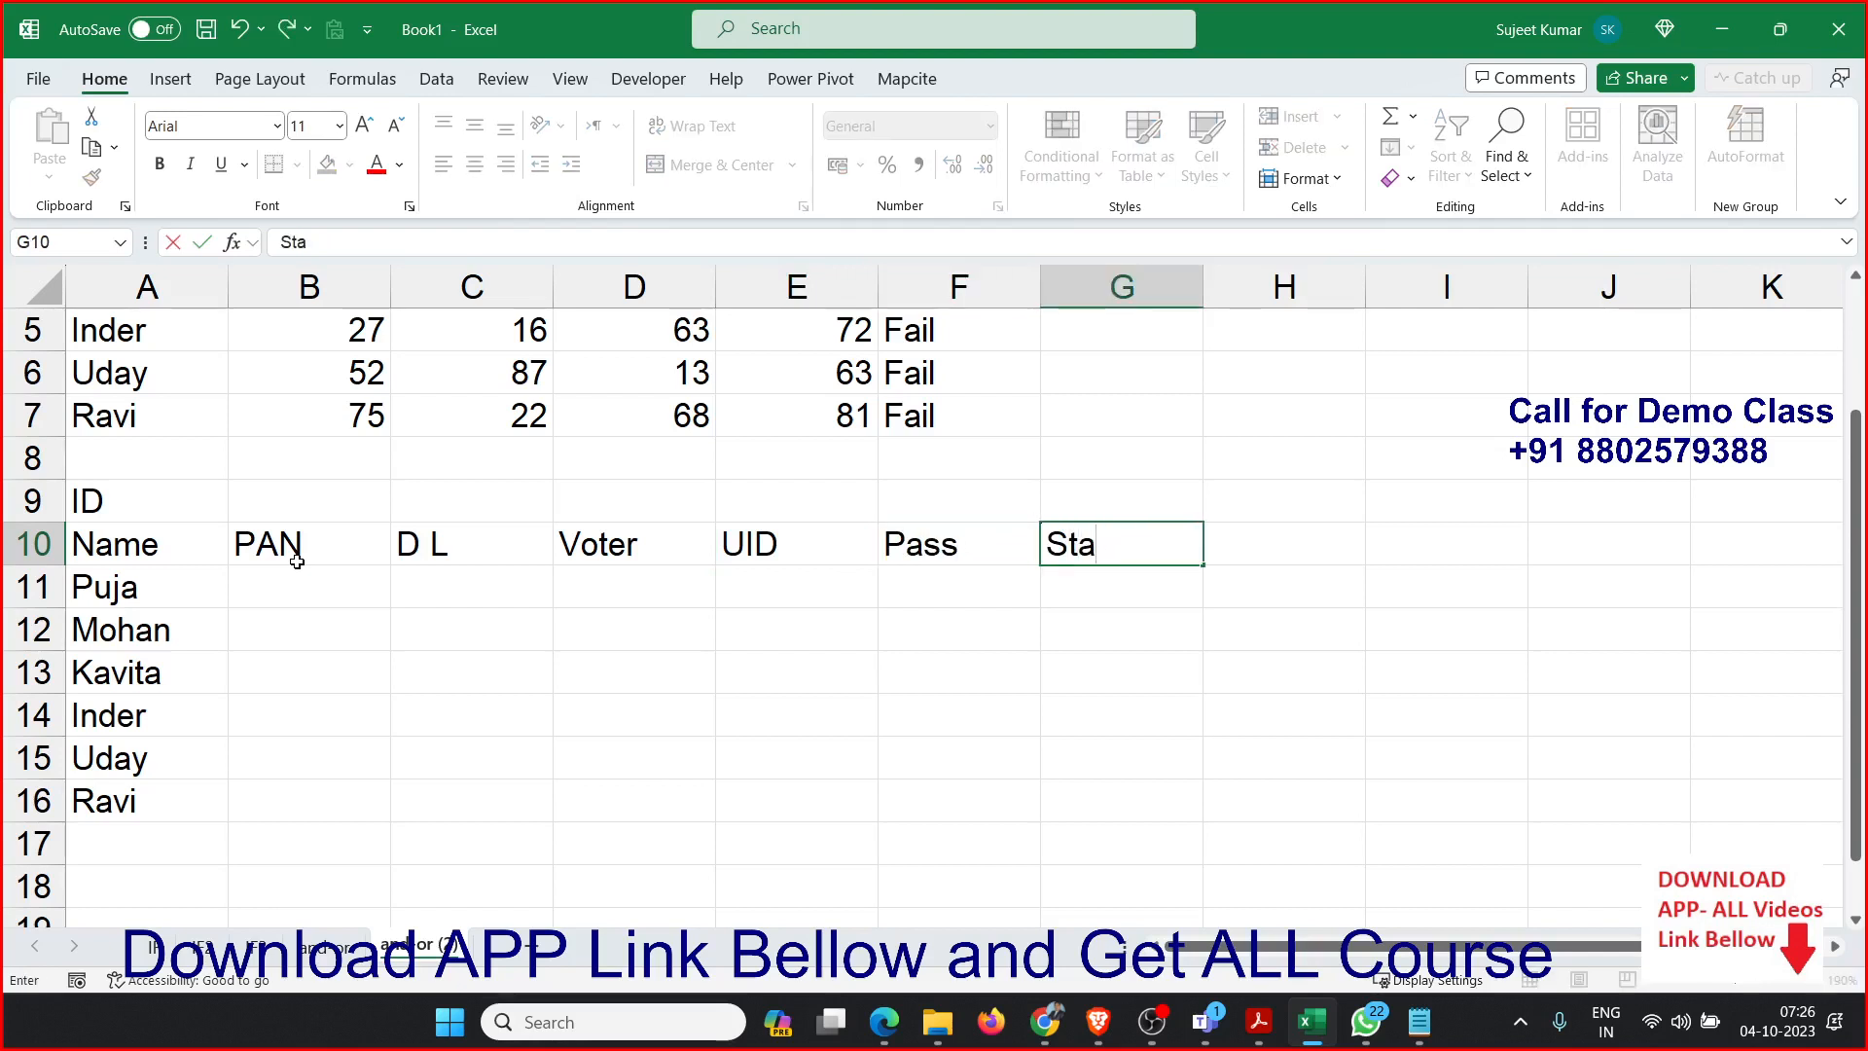
pyautogui.write('rtus')
pyautogui.press('Return')
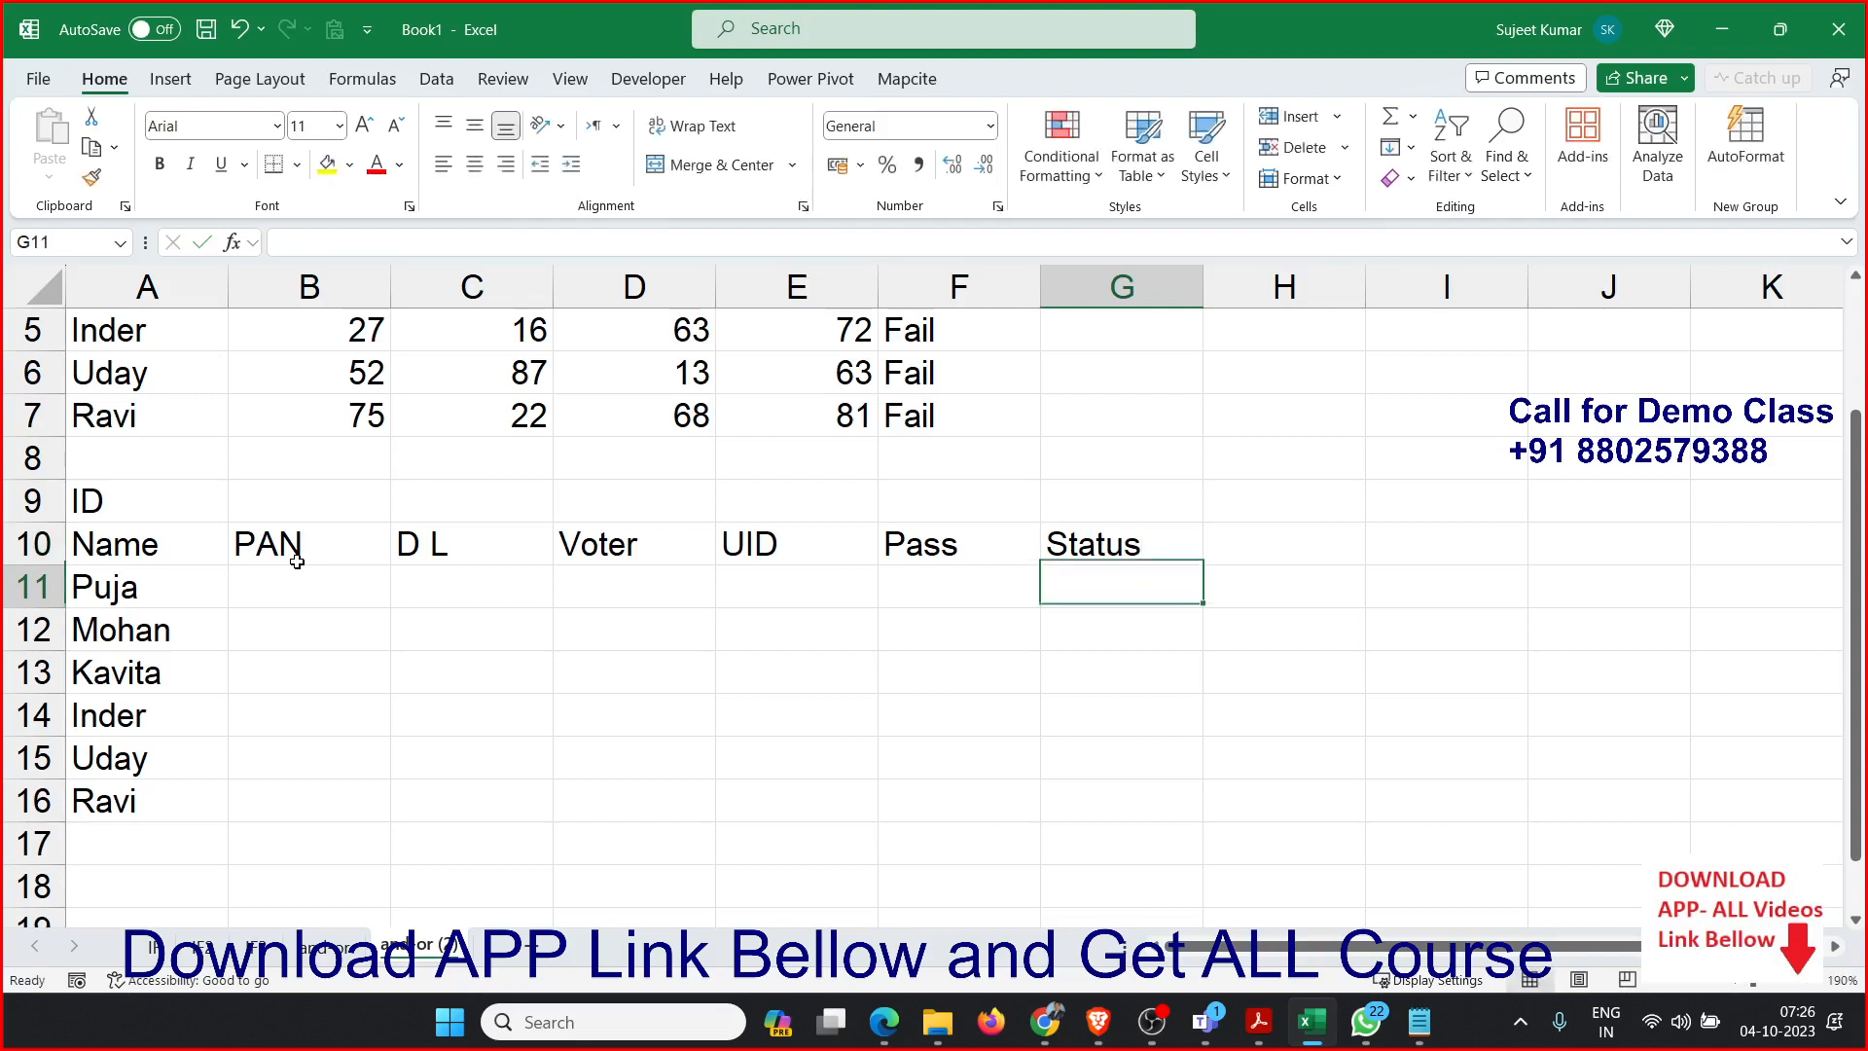
# Enter Y in B11 to mark the first person's PAN as provided.
pyautogui.press('Left')
pyautogui.press('Left')
pyautogui.press('Left')
pyautogui.press('Left')
pyautogui.press('Left')
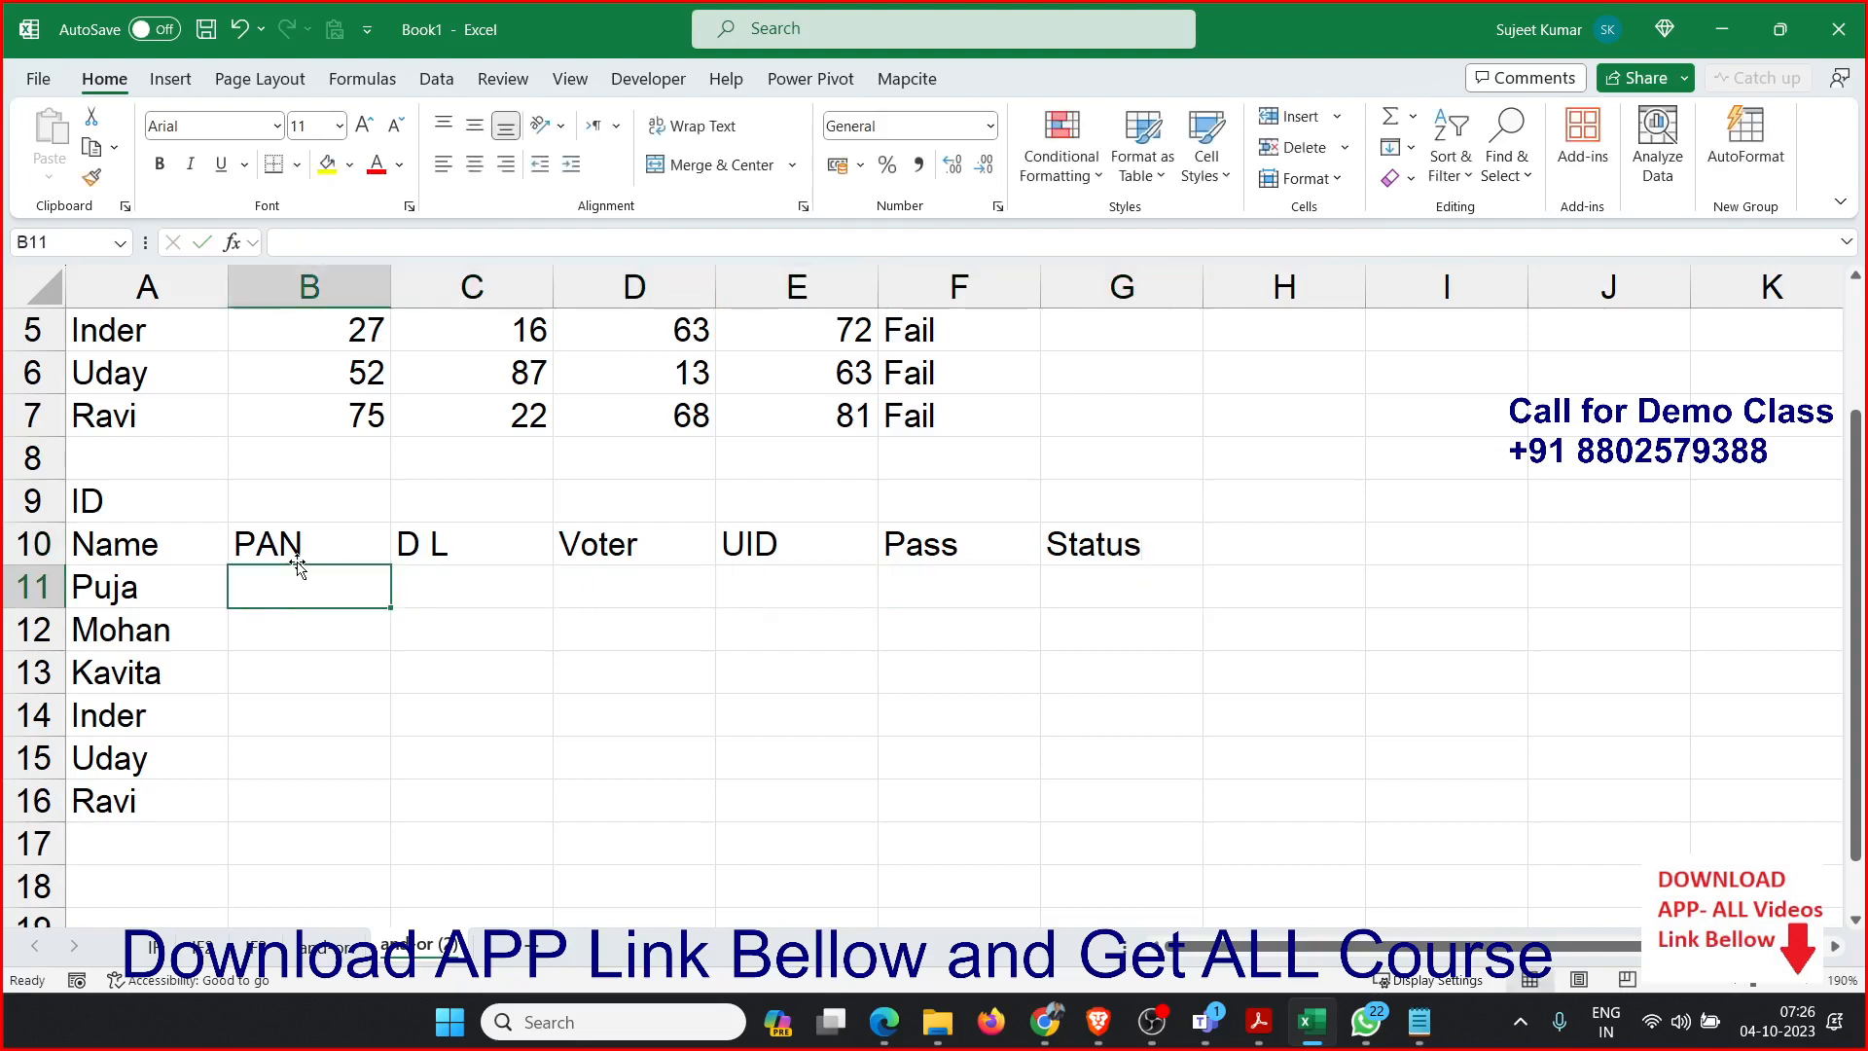
pyautogui.write('Y')
pyautogui.press('Right')
pyautogui.press('Right')
# Enter Y in D12 and F12 to mark the second person's Voter and Pass IDs as provided.
pyautogui.press('Down')
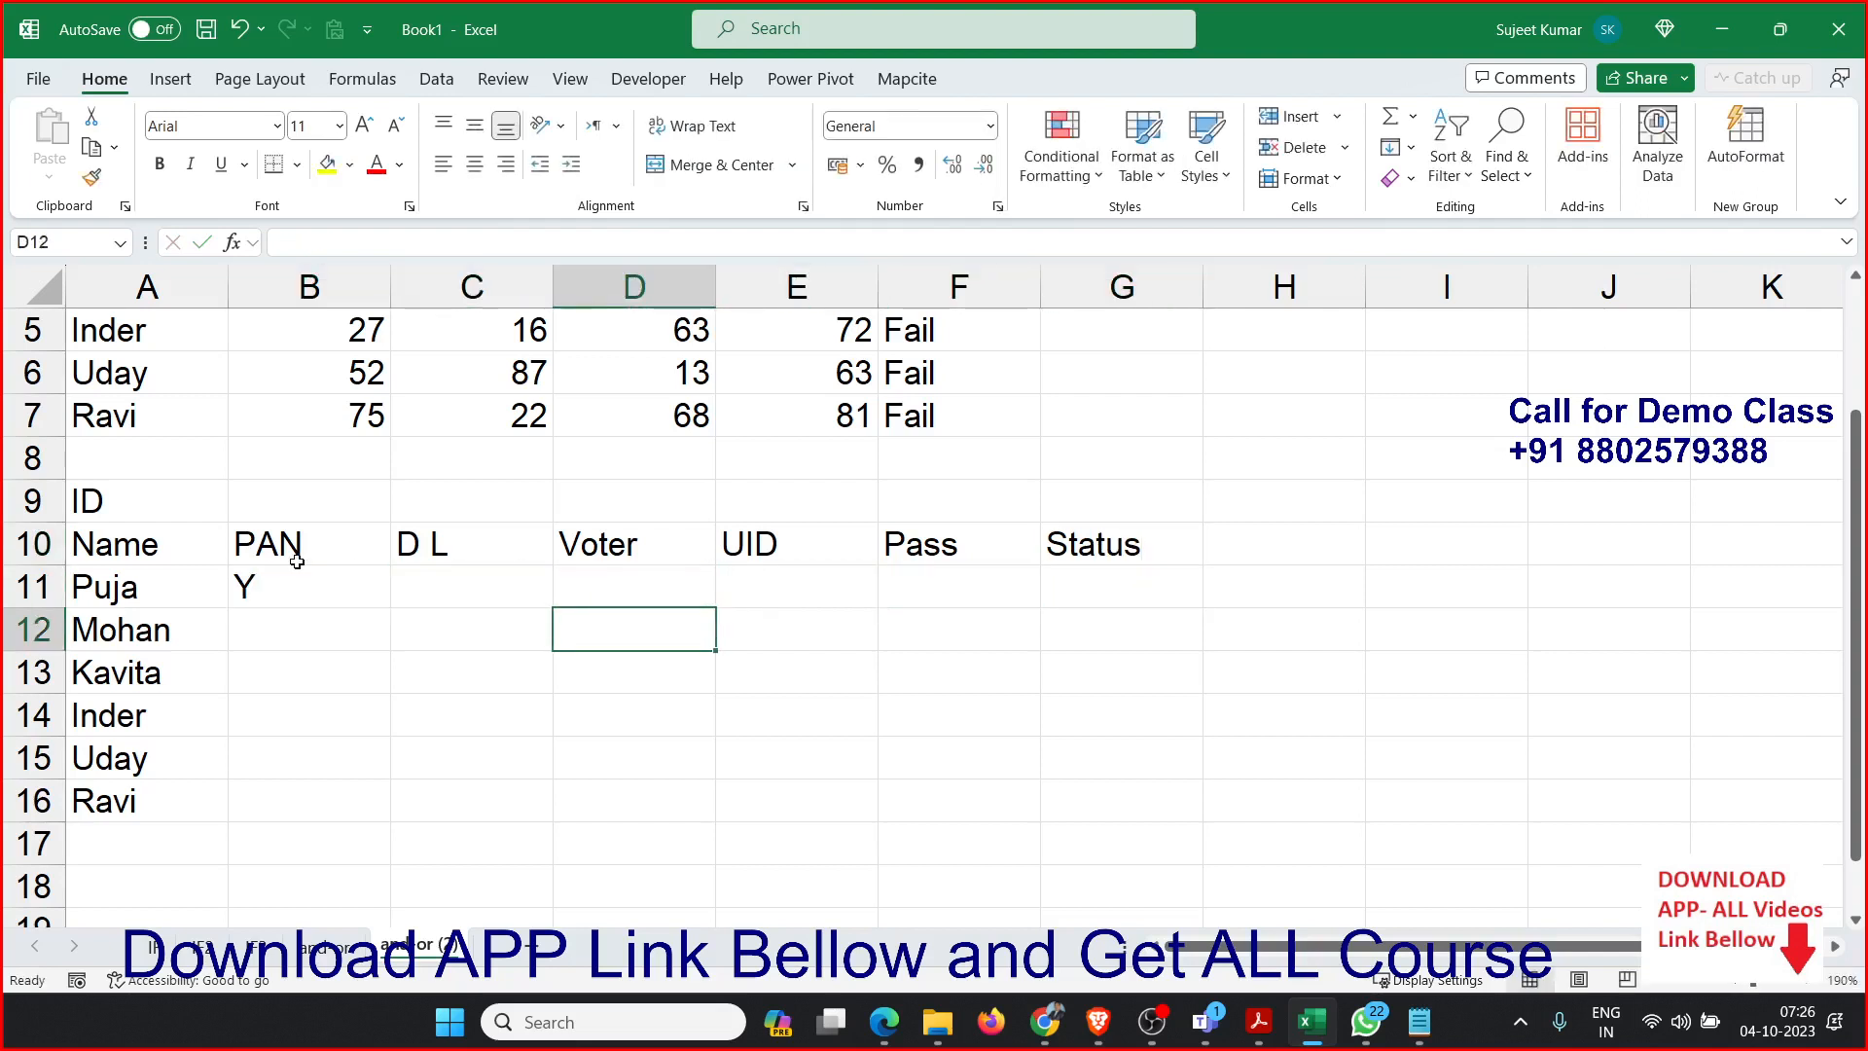
pyautogui.write('Y')
pyautogui.press('Right')
pyautogui.press('Right')
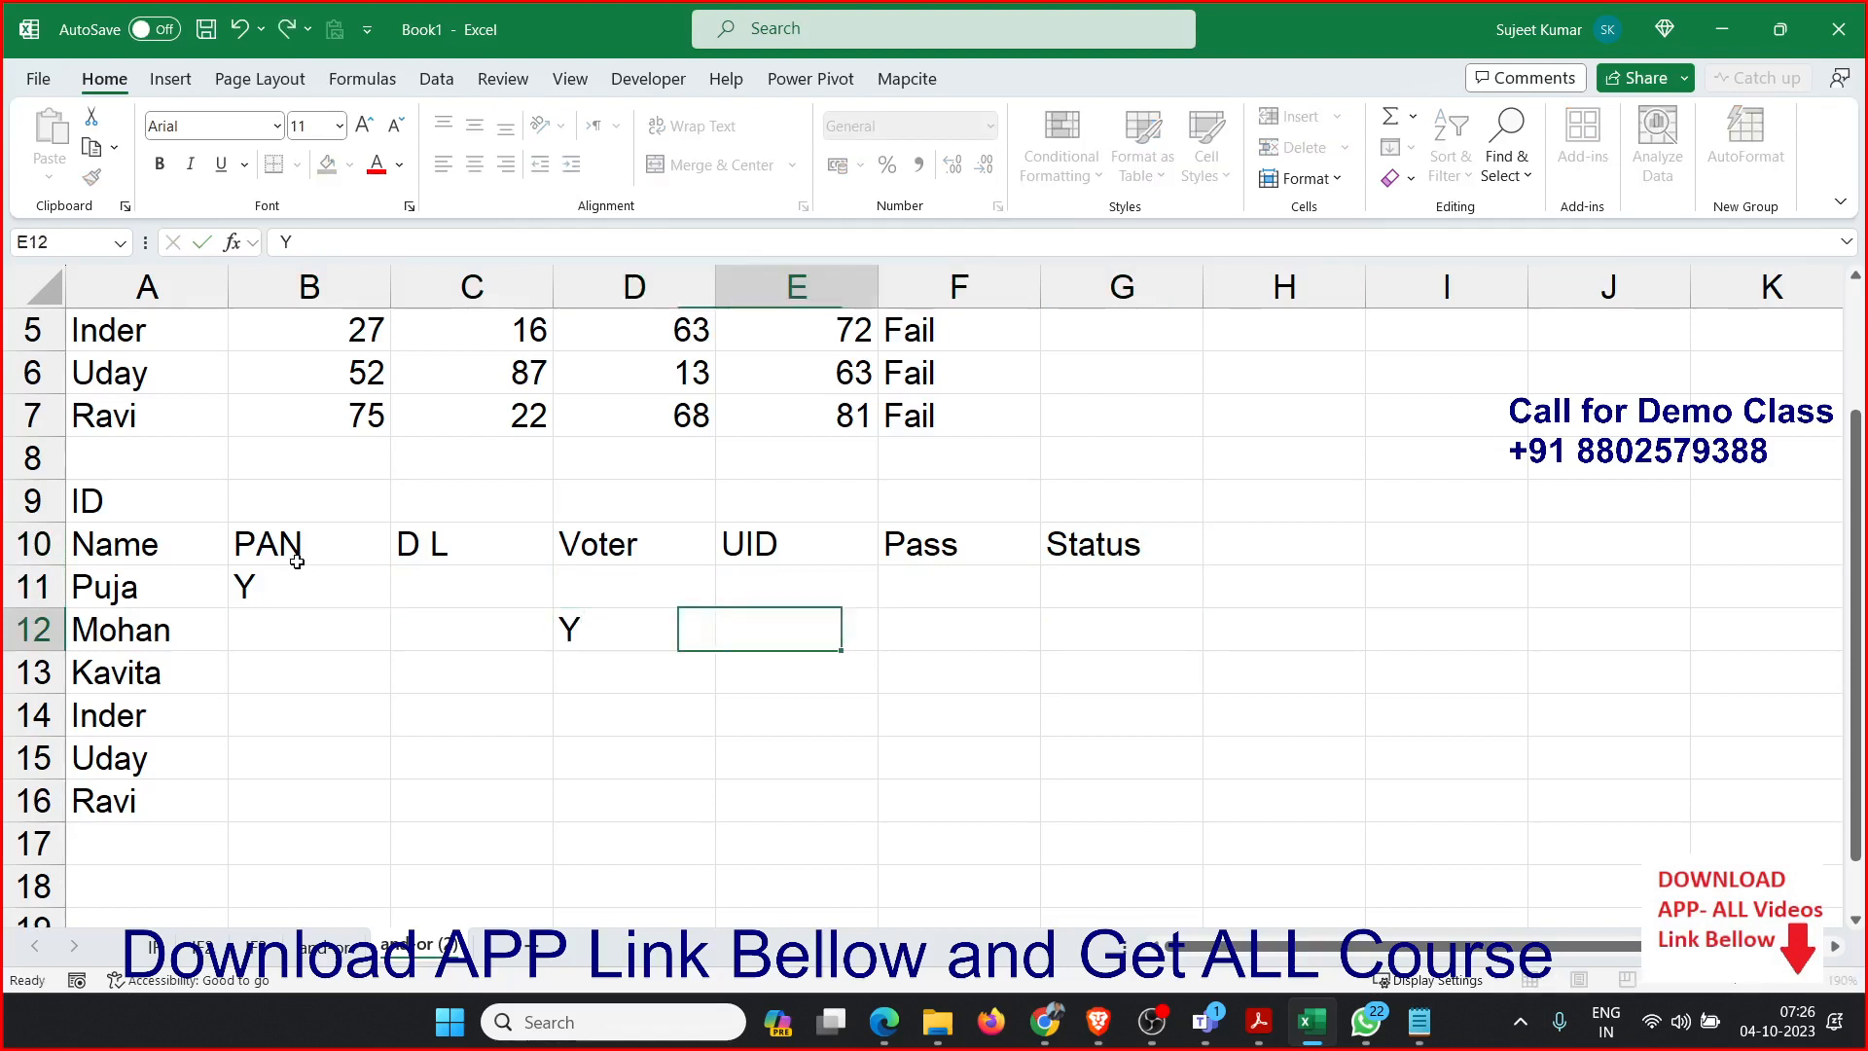
pyautogui.write('Y')
pyautogui.press('Return')
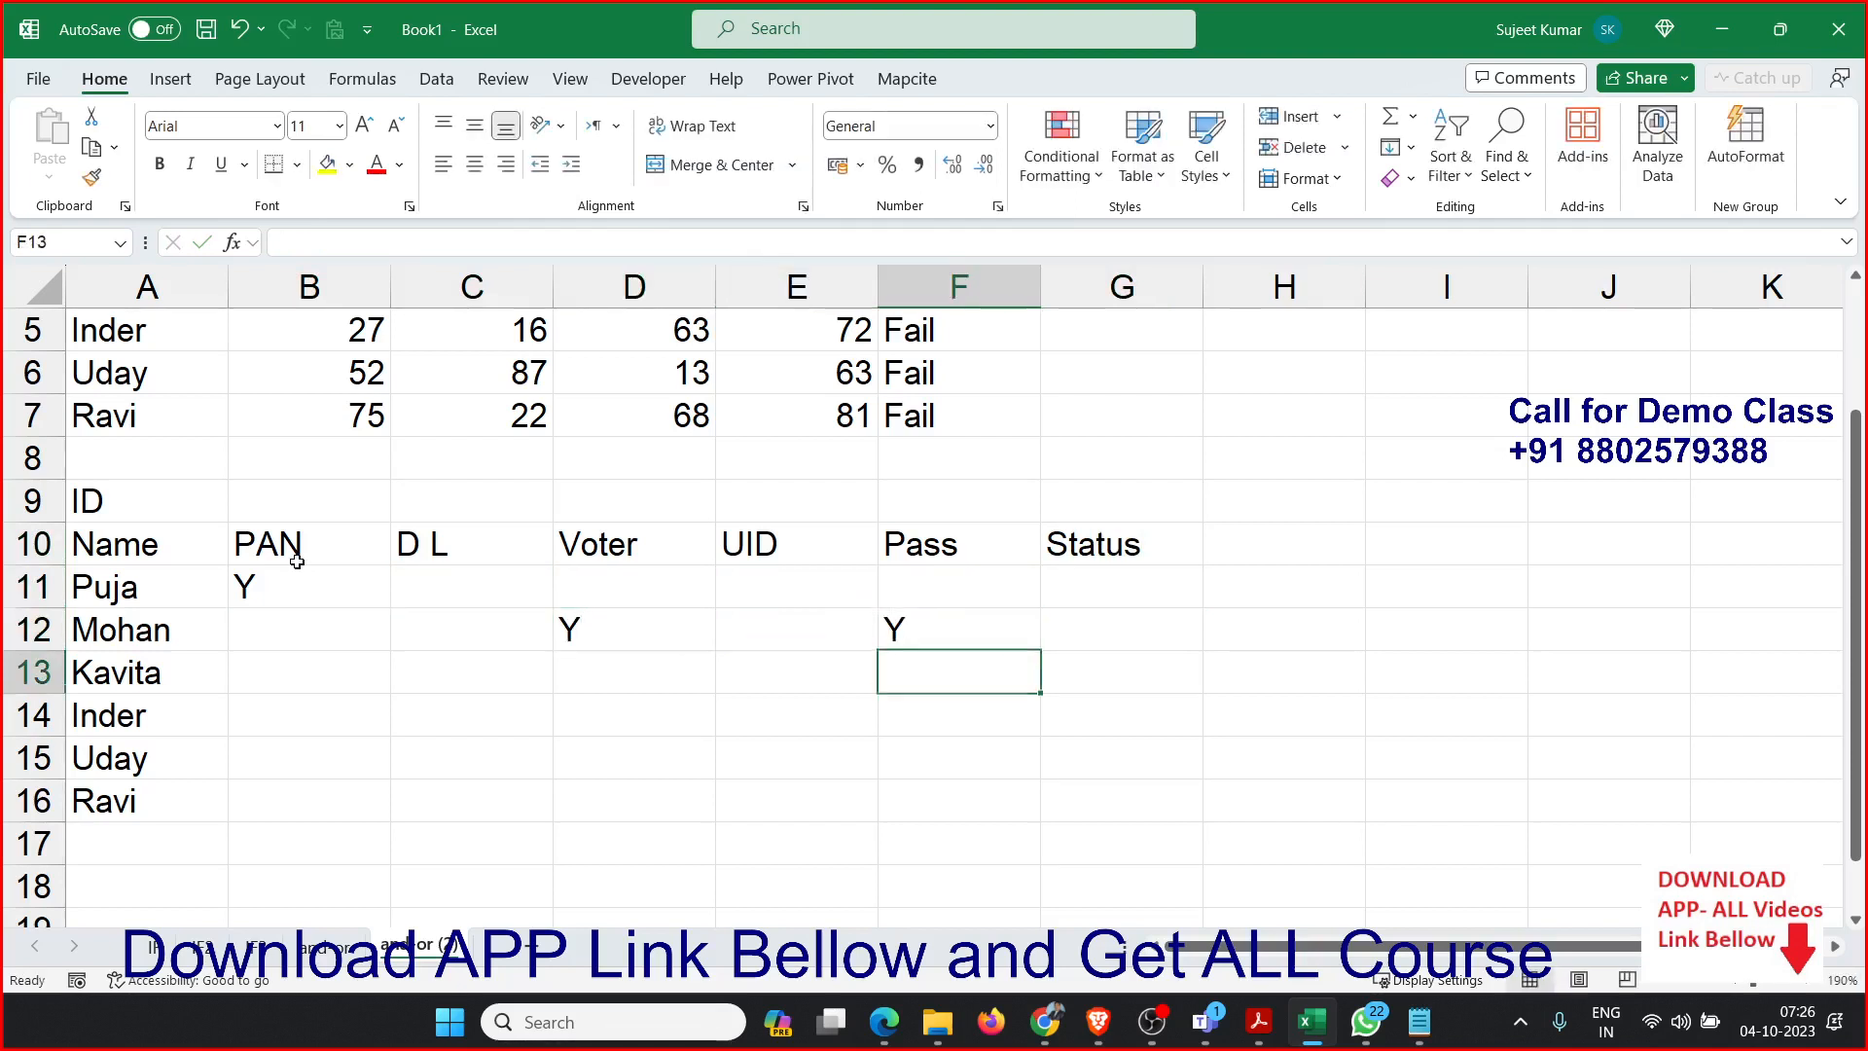
# Enter Y in C13 to mark the third person's D L as provided.
pyautogui.press('Left')
pyautogui.press('Left')
pyautogui.press('Left')
pyautogui.write('Y')
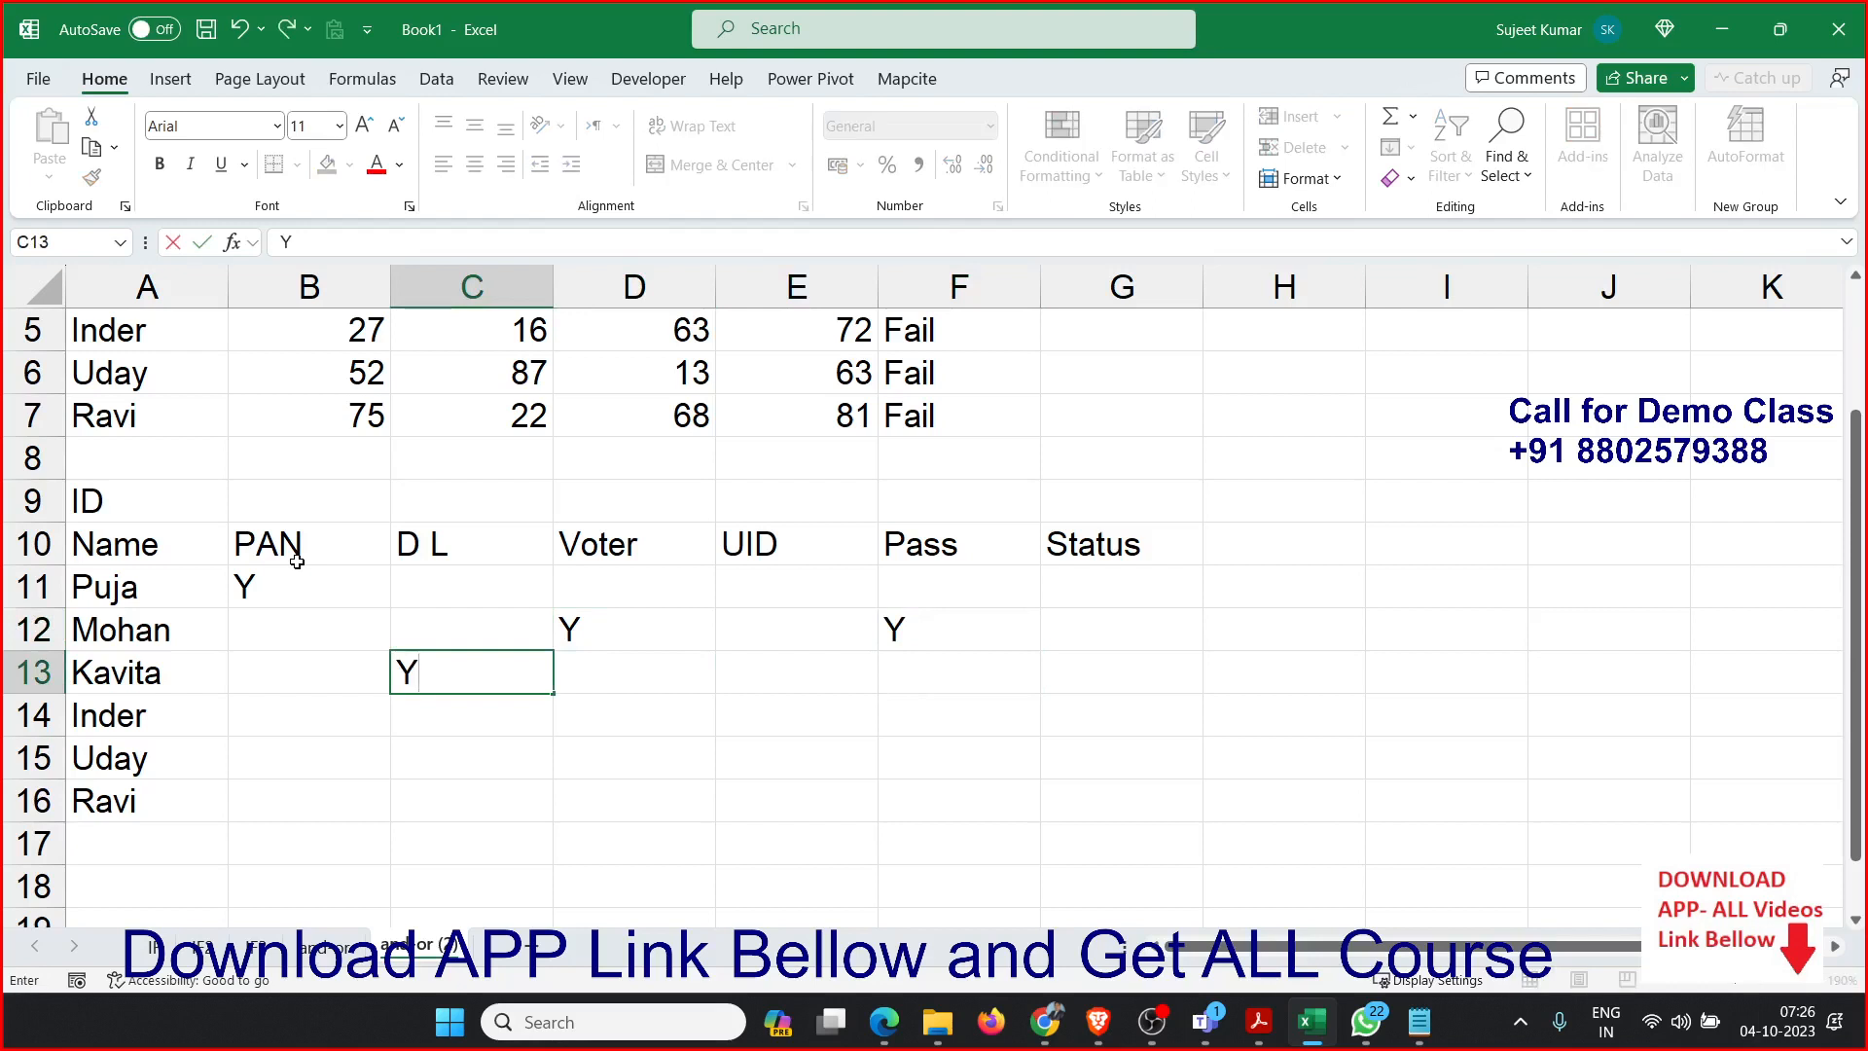
pyautogui.click(1002, 626)
# Enter the formula =COUNTA(B11:F11) in H11 to count the IDs in the first person's row.
pyautogui.click(1096, 603)
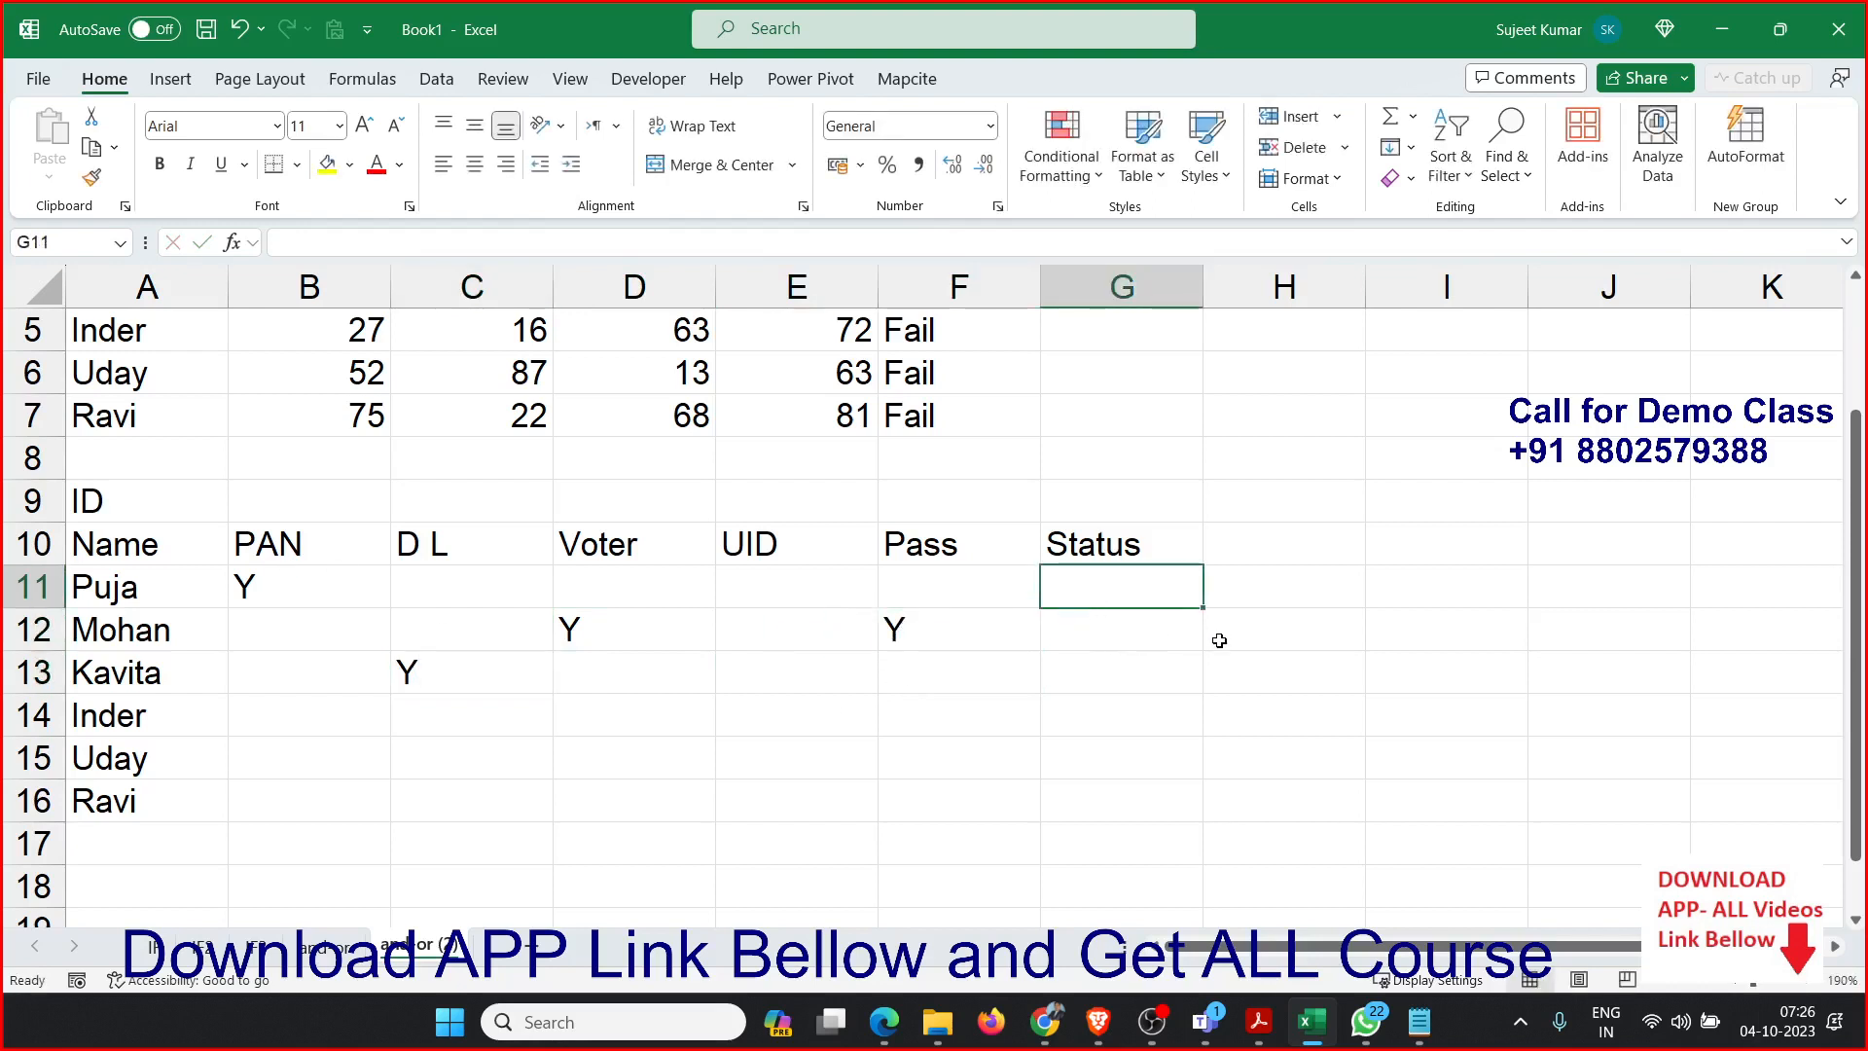
pyautogui.click(1253, 591)
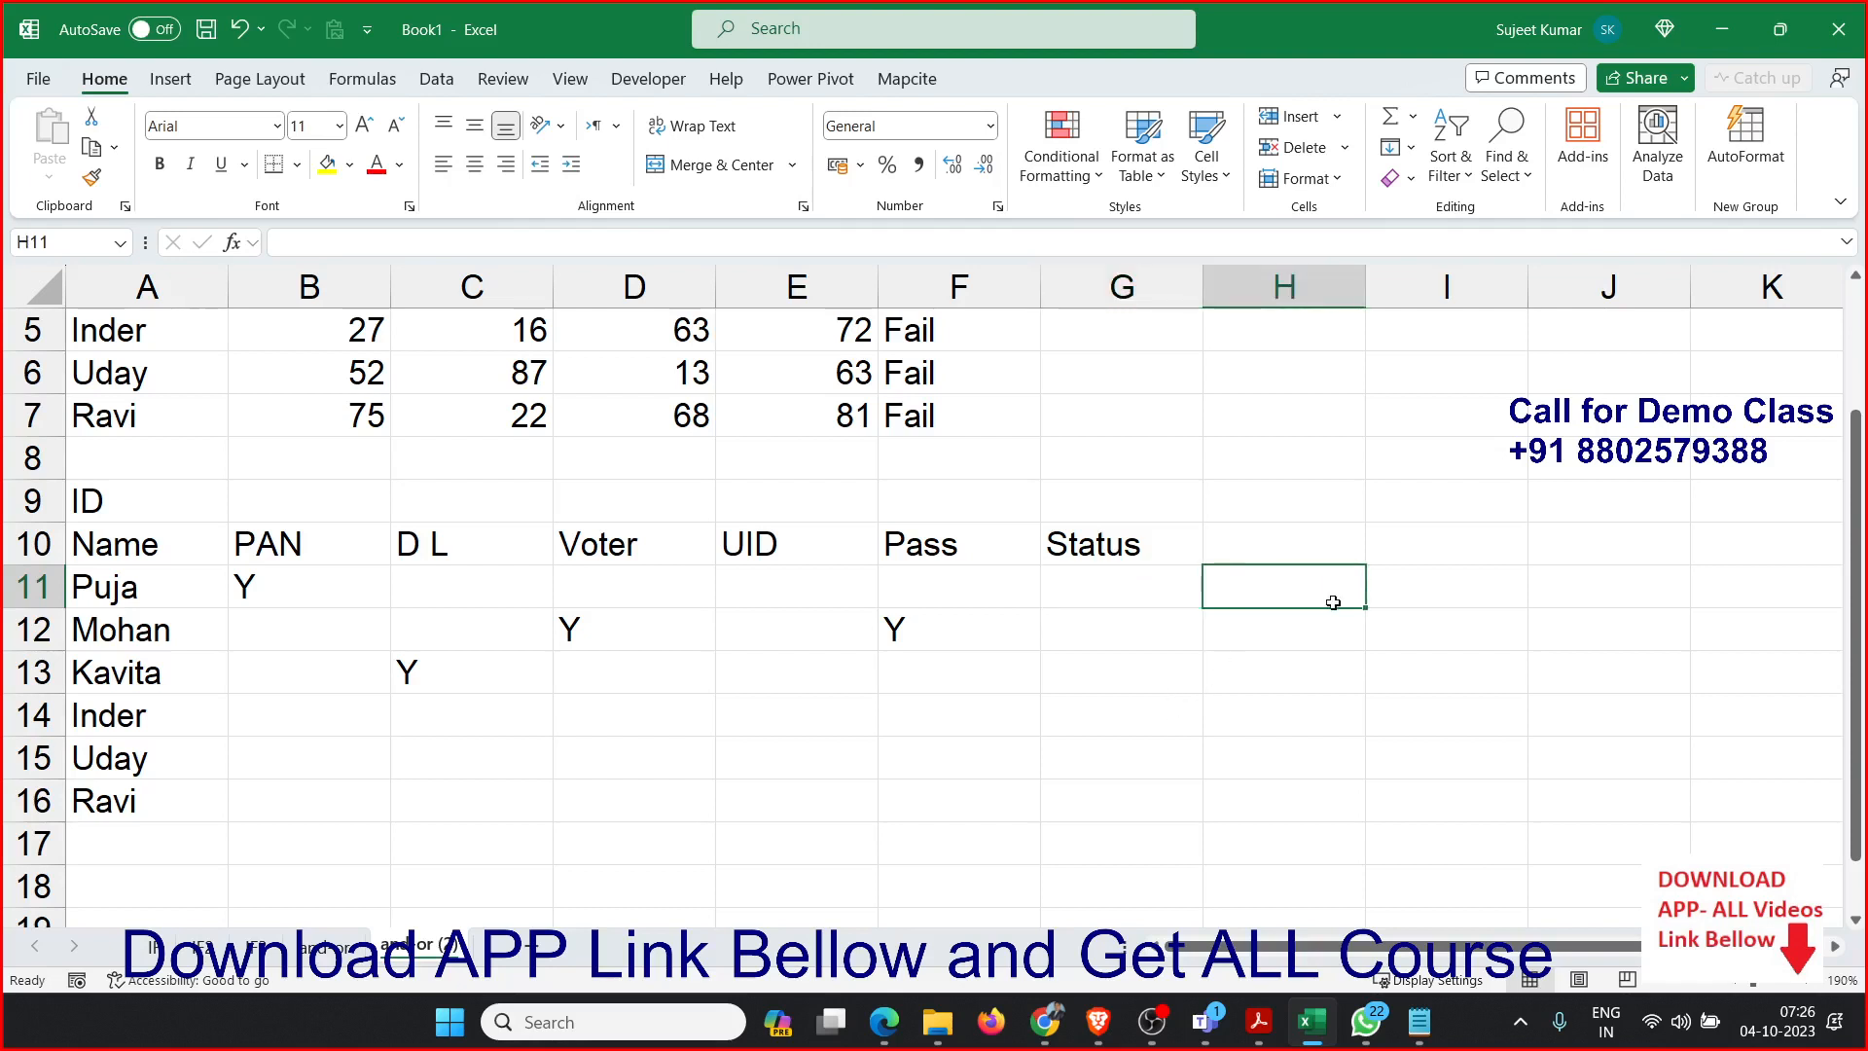
pyautogui.write('=cou')
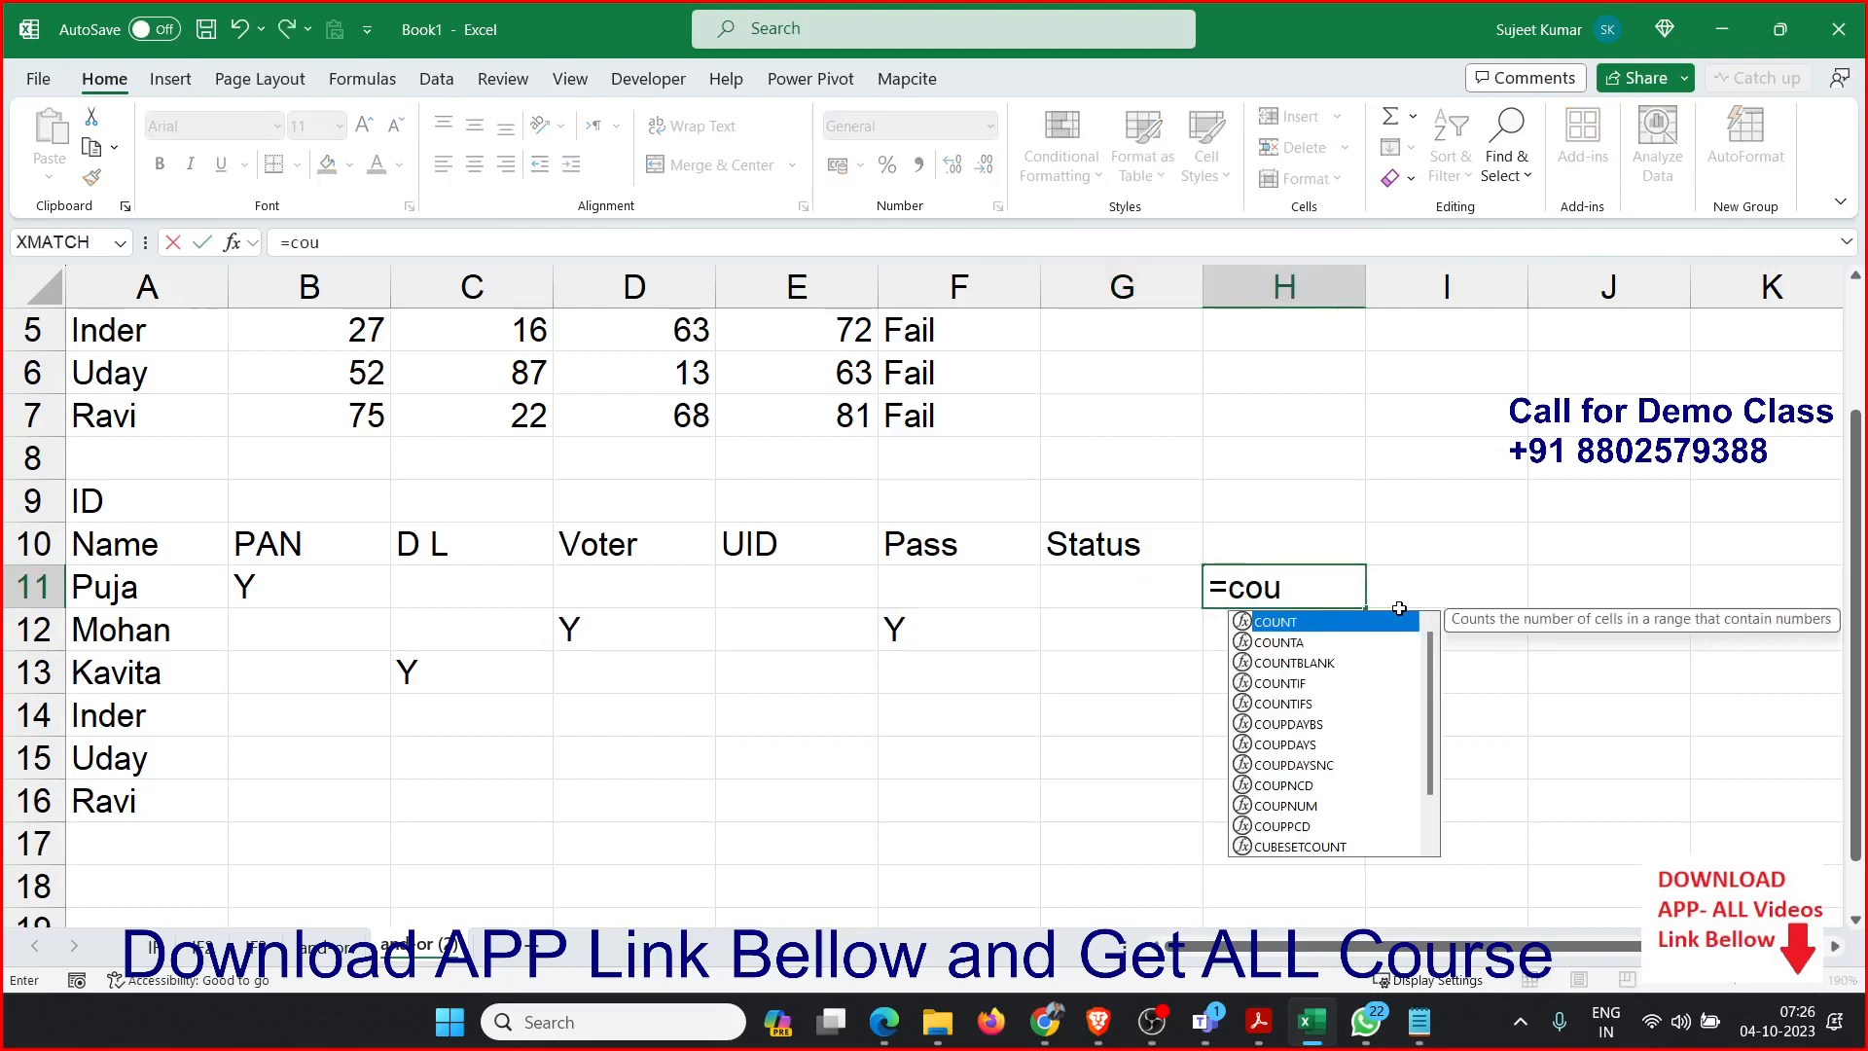
pyautogui.press('Down')
pyautogui.press('Tab')
pyautogui.press('Left')
pyautogui.press('Left')
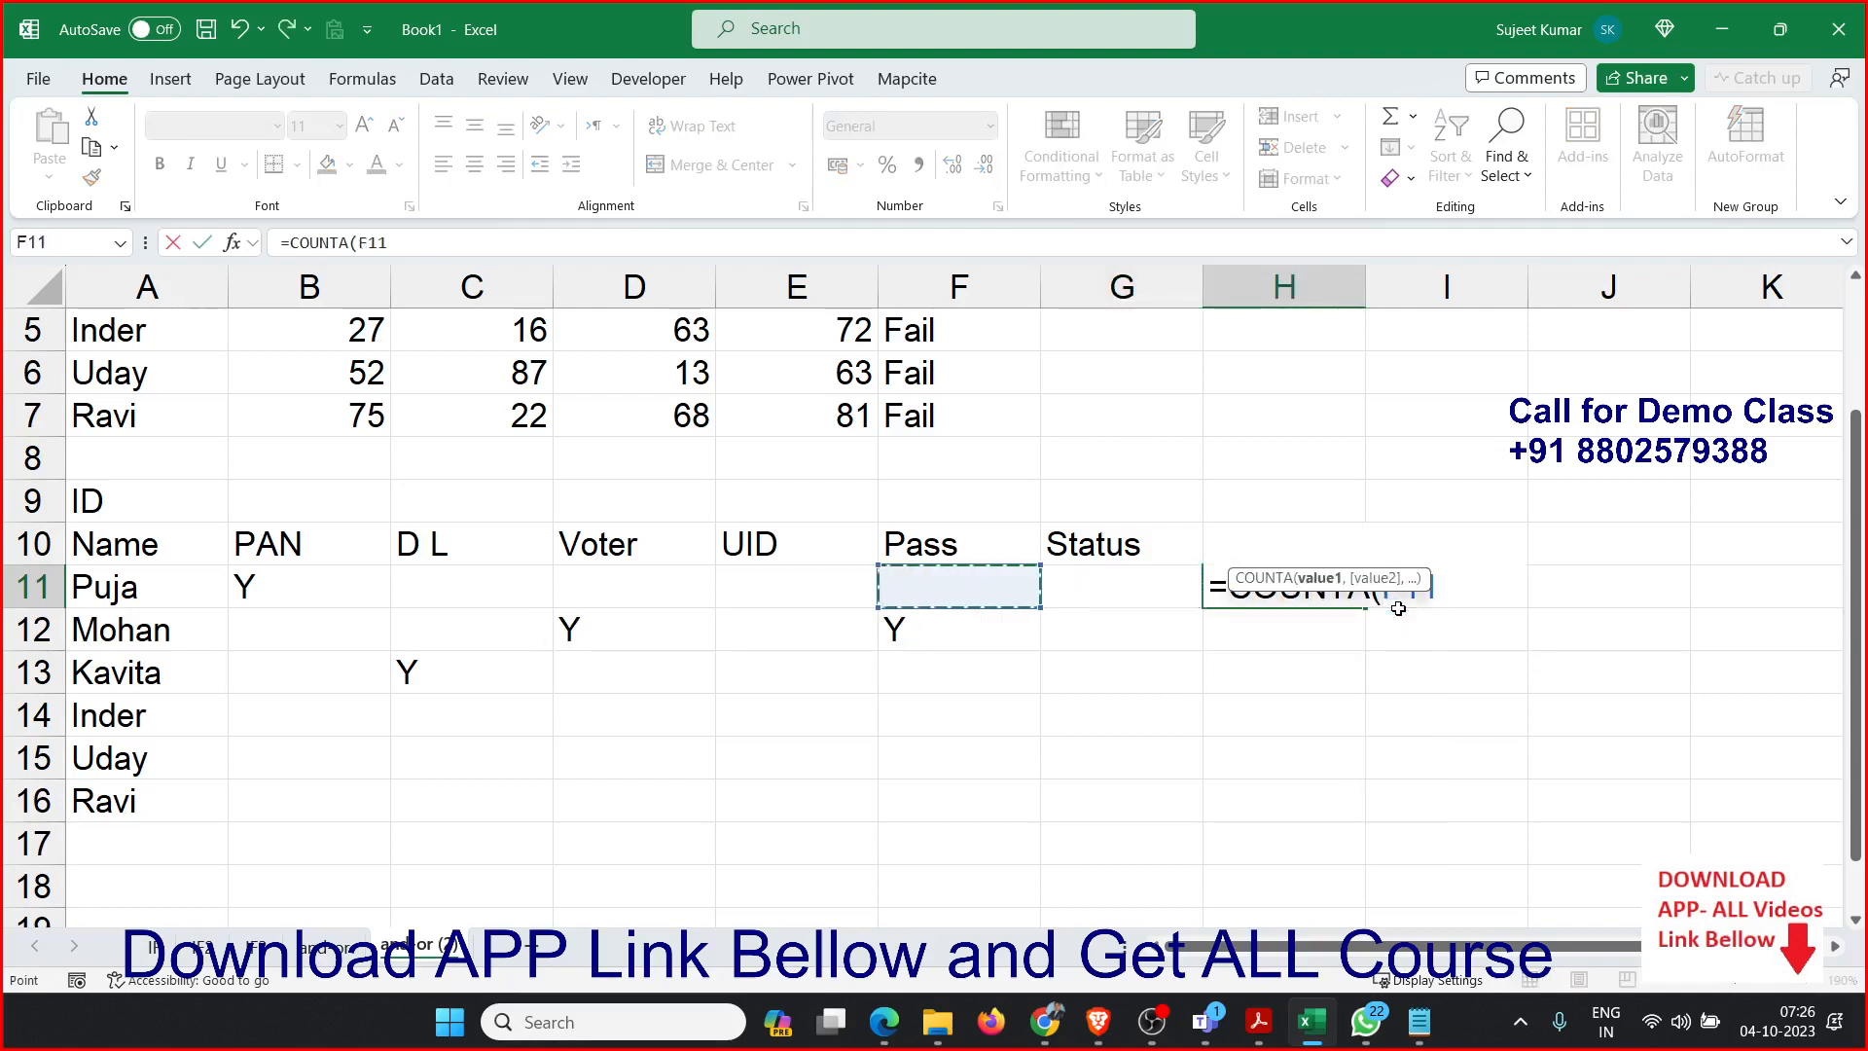
pyautogui.hotkey('shift', 'Left')
pyautogui.hotkey('shift', 'Left')
pyautogui.hotkey('shift', 'Left')
pyautogui.hotkey('shift', 'Left')
pyautogui.press('Return')
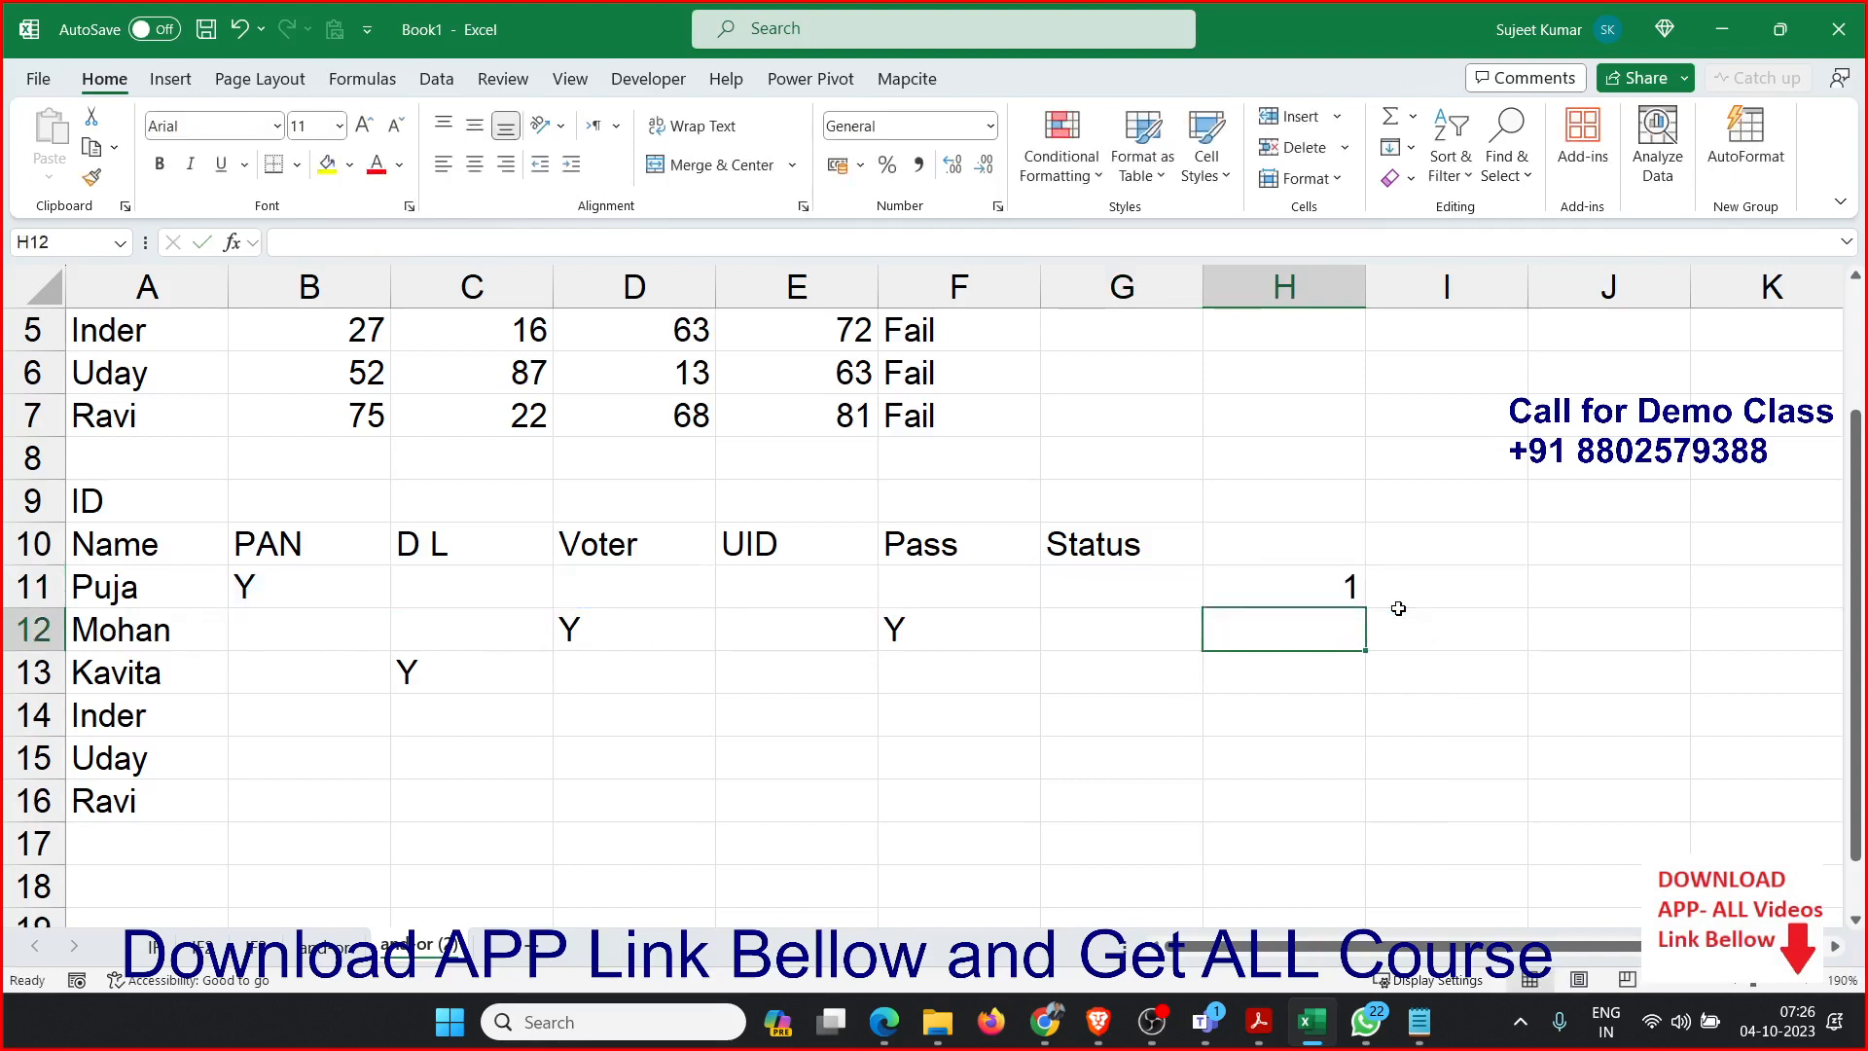
# Enter the formula =COUNTIF(B11:F11,"y") in I11 to count the Y marks in the first person's row.
pyautogui.press('Up')
pyautogui.press('Right')
pyautogui.write('=coun')
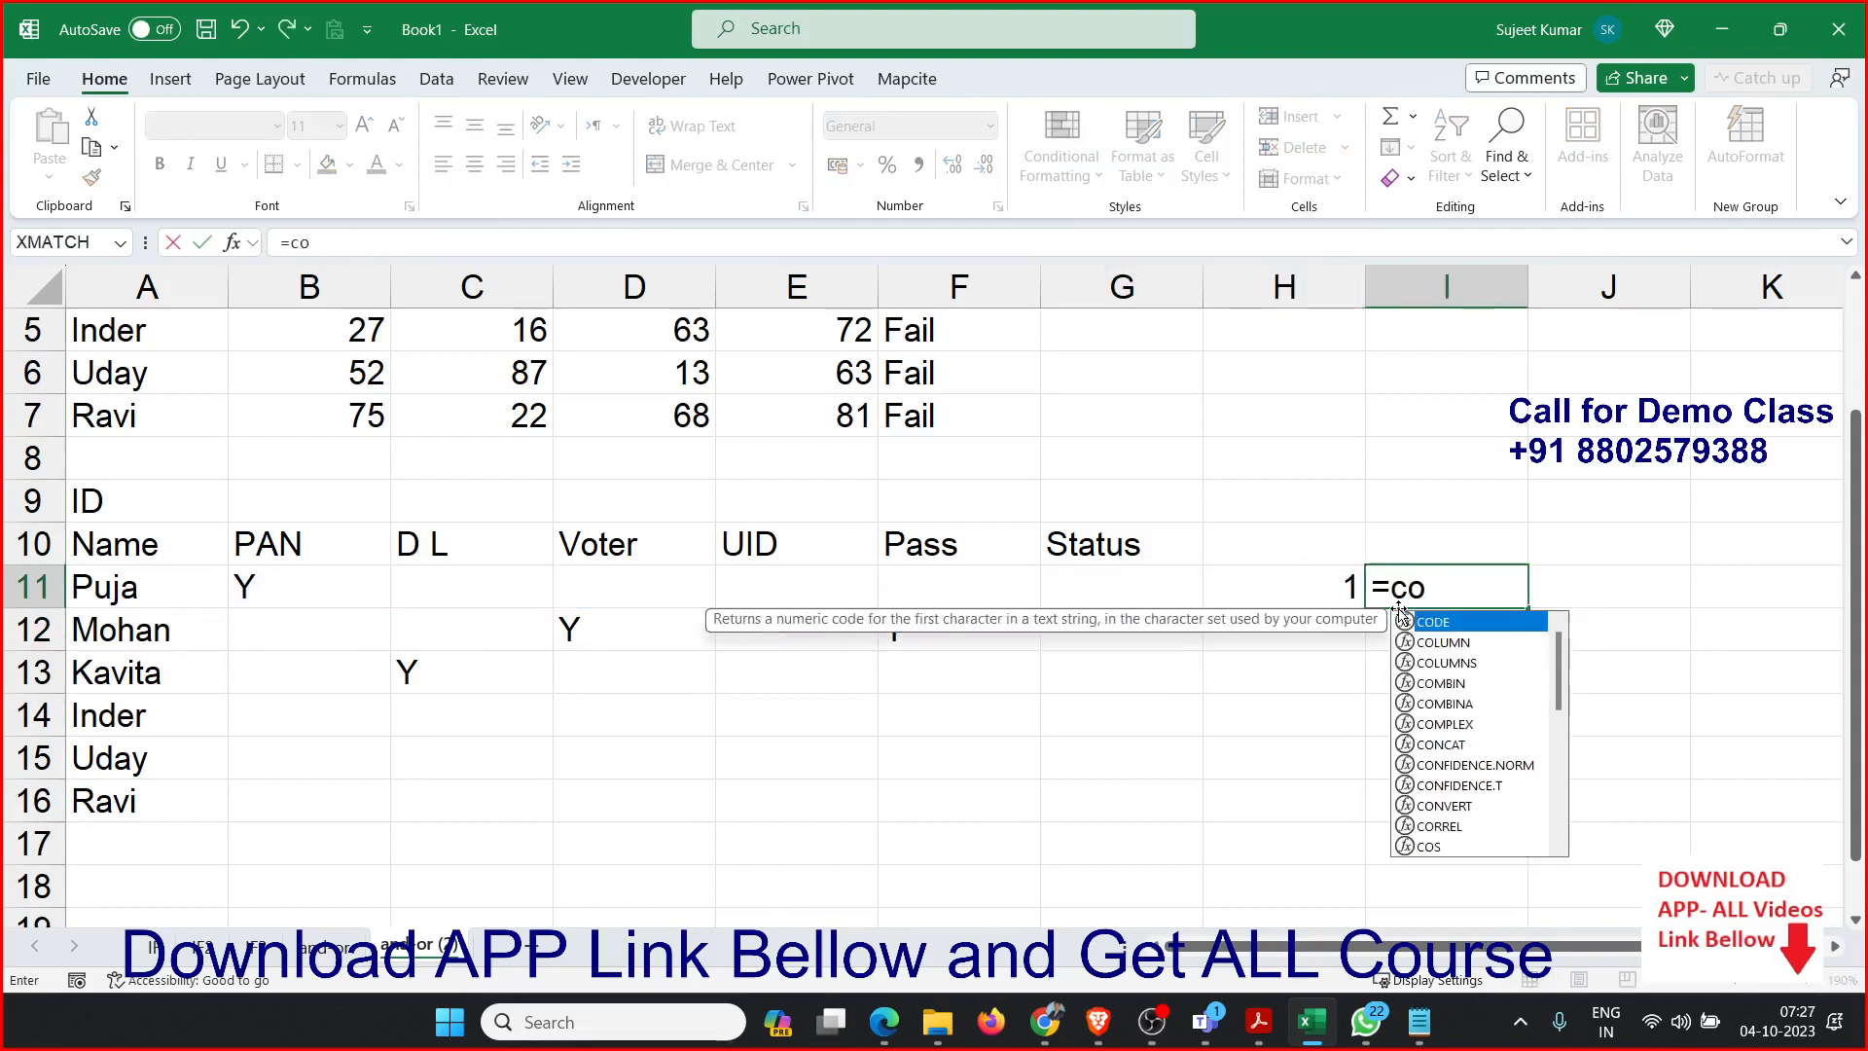
pyautogui.press('Down')
pyautogui.press('Down')
pyautogui.press('Down')
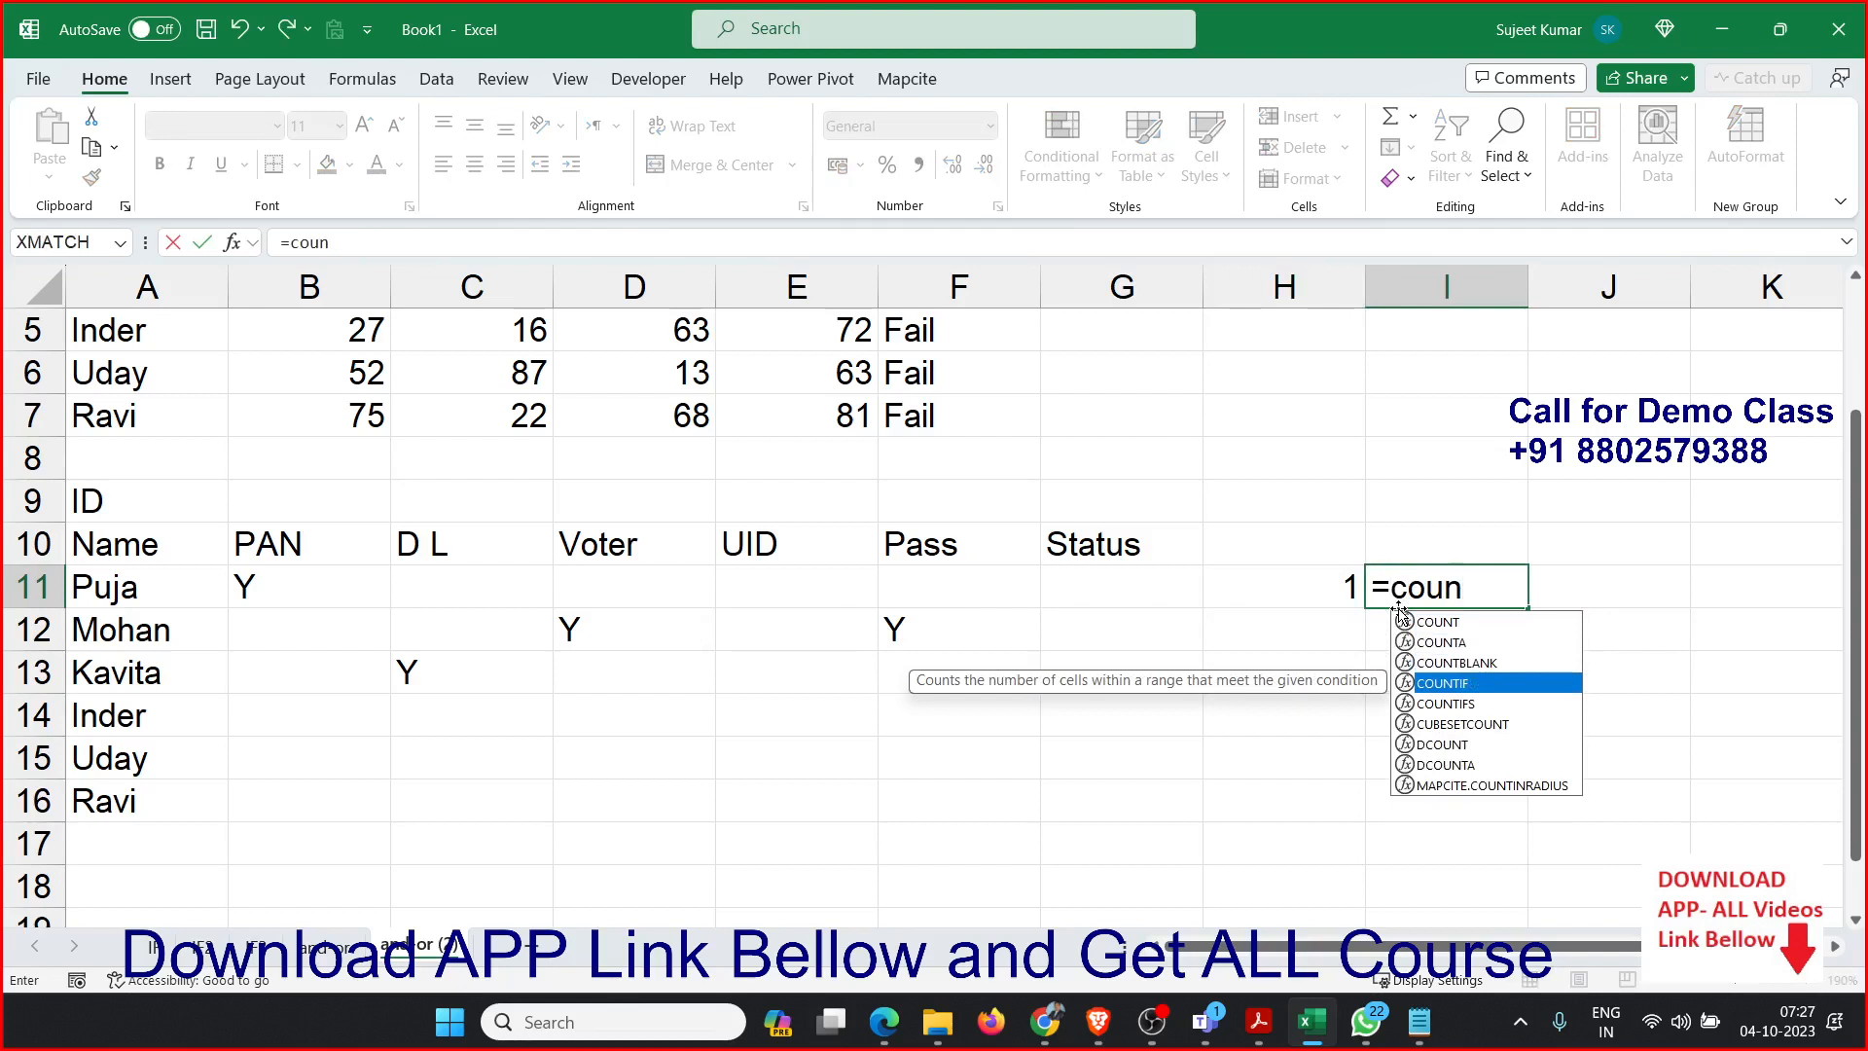
pyautogui.press('Tab')
pyautogui.press('Left')
pyautogui.press('Left')
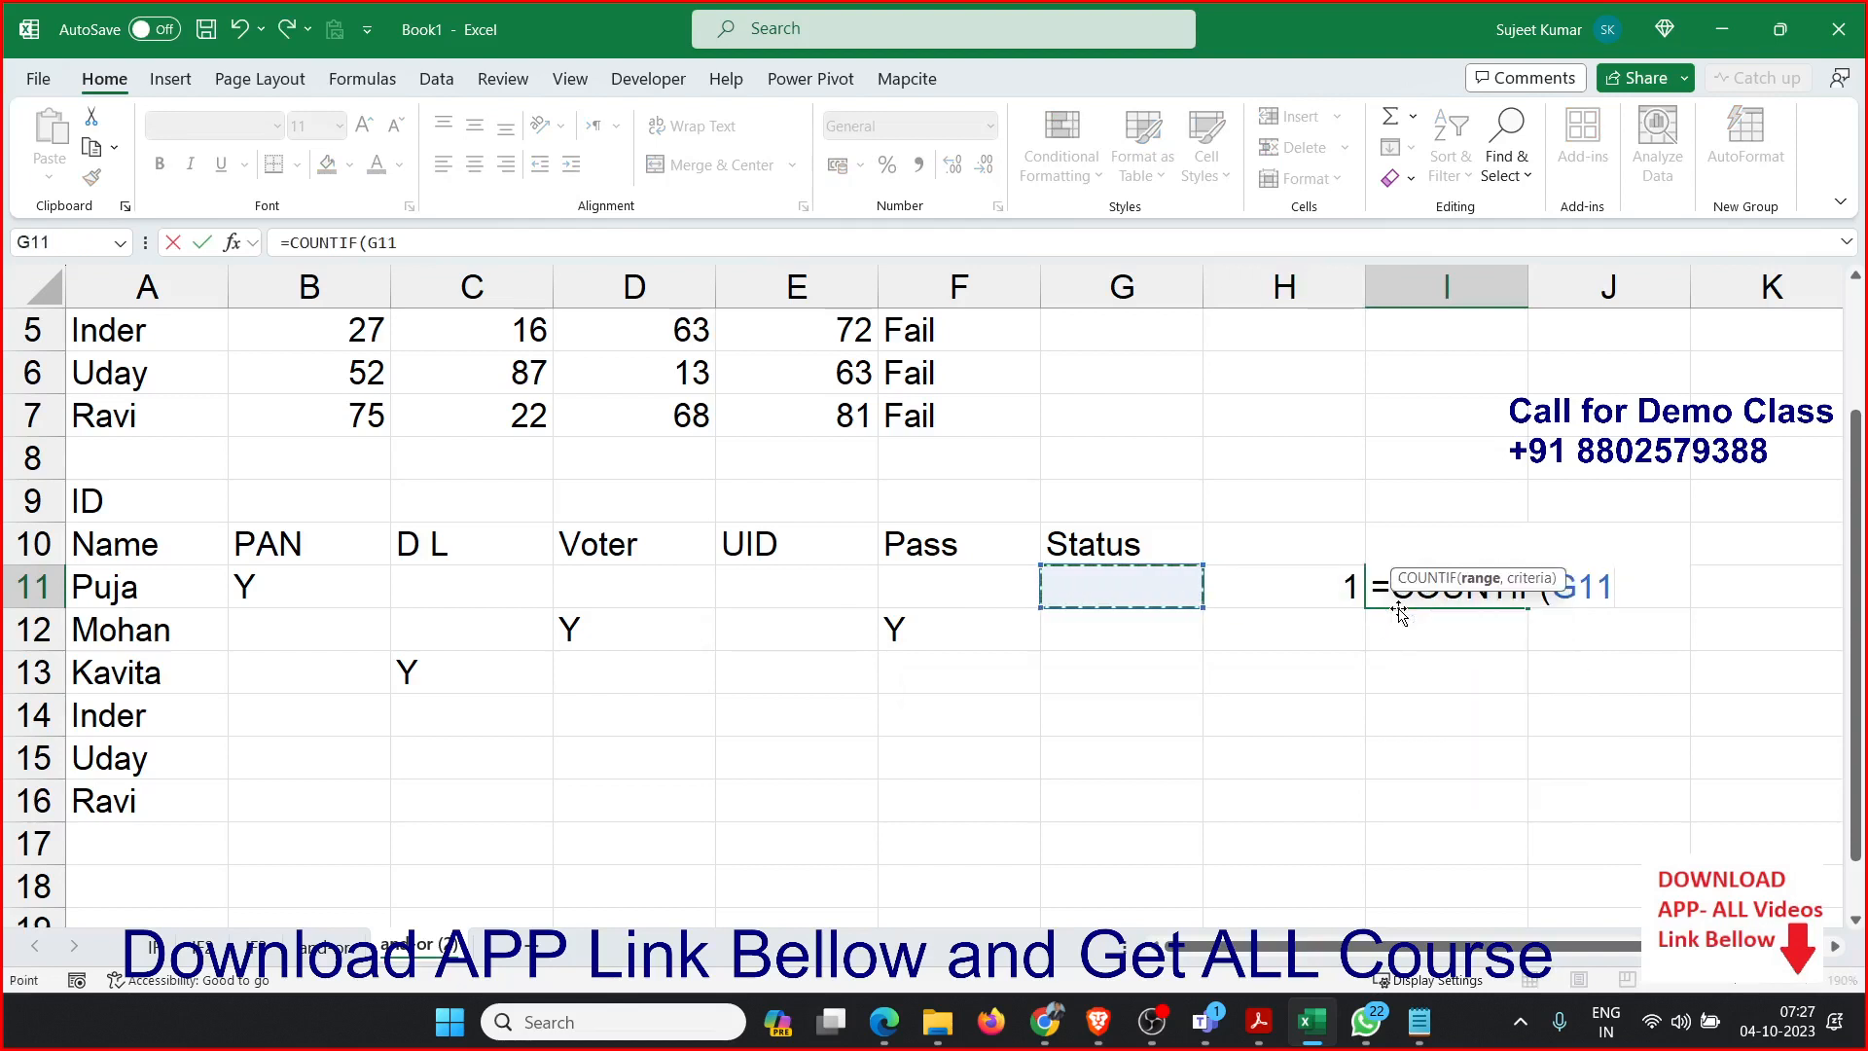
pyautogui.hotkey('shift', 'Left')
pyautogui.press('Left')
pyautogui.hotkey('shift', 'Left')
pyautogui.hotkey('shift', 'Left')
pyautogui.hotkey('shift', 'Left')
pyautogui.hotkey('shift', 'Left')
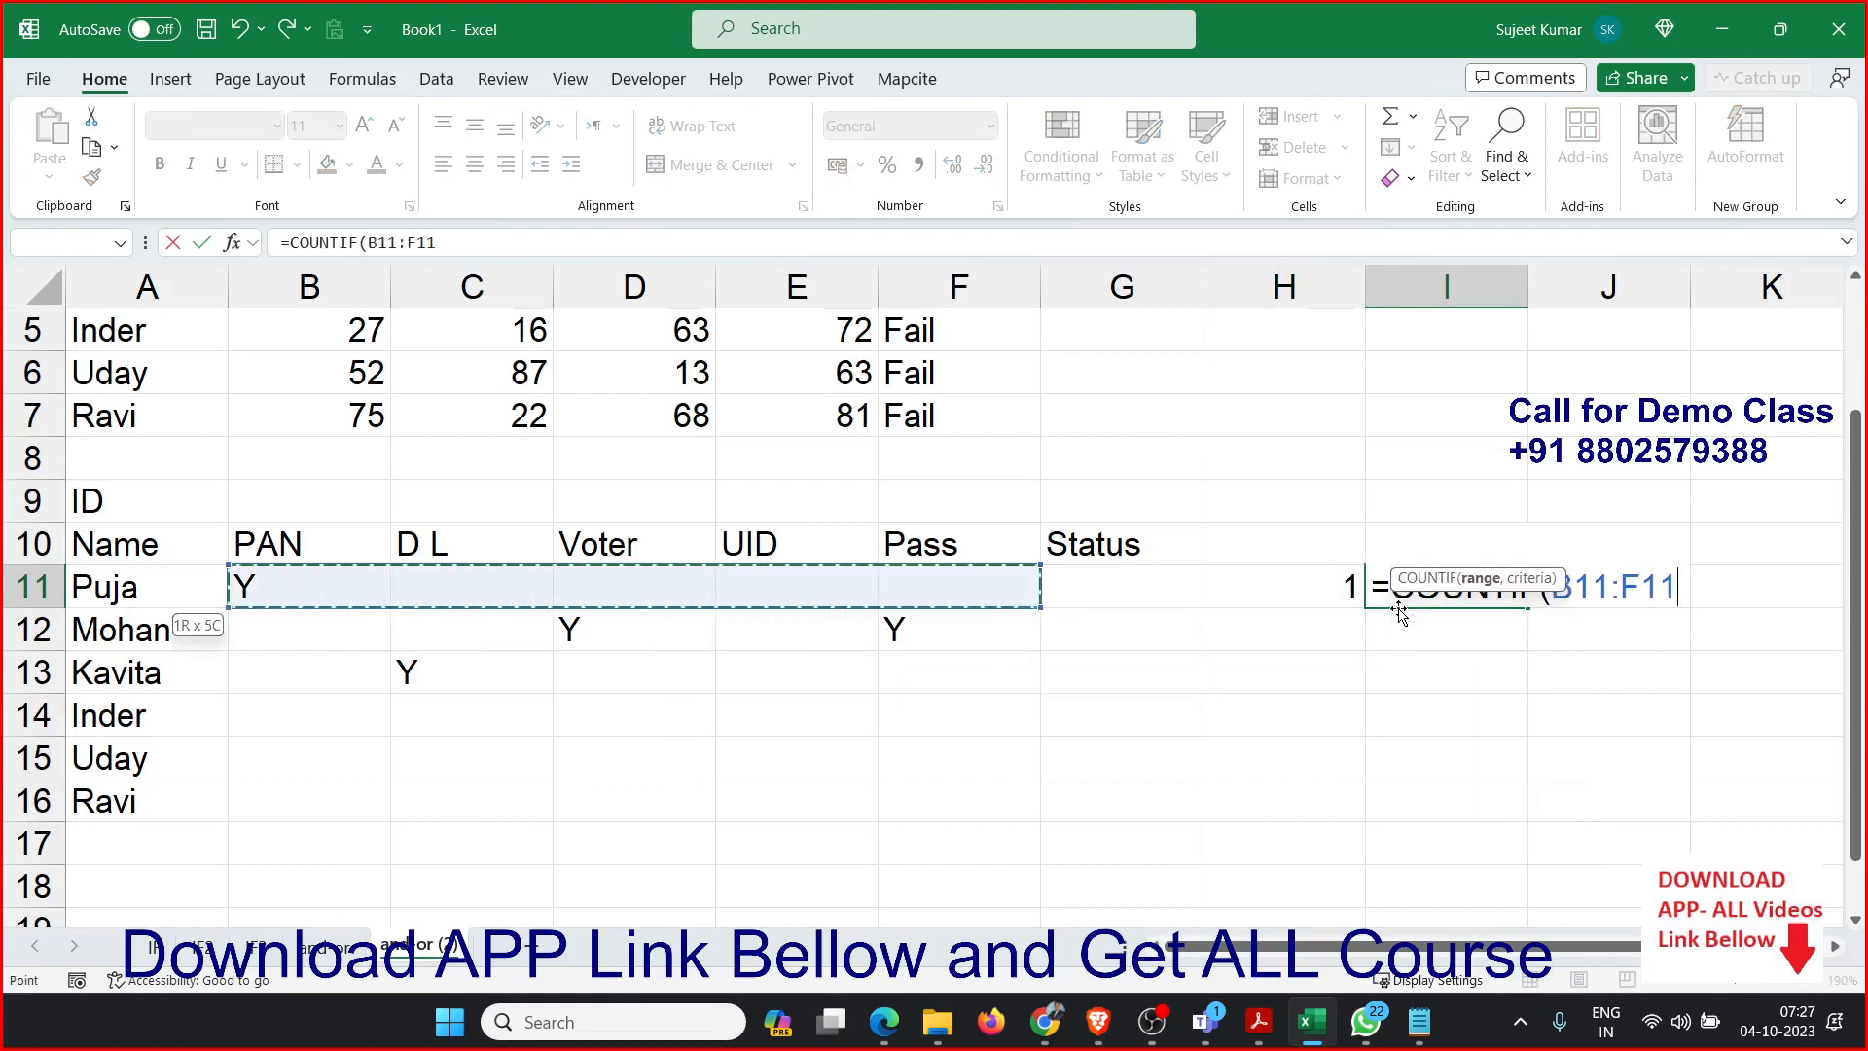
pyautogui.write(',"y')
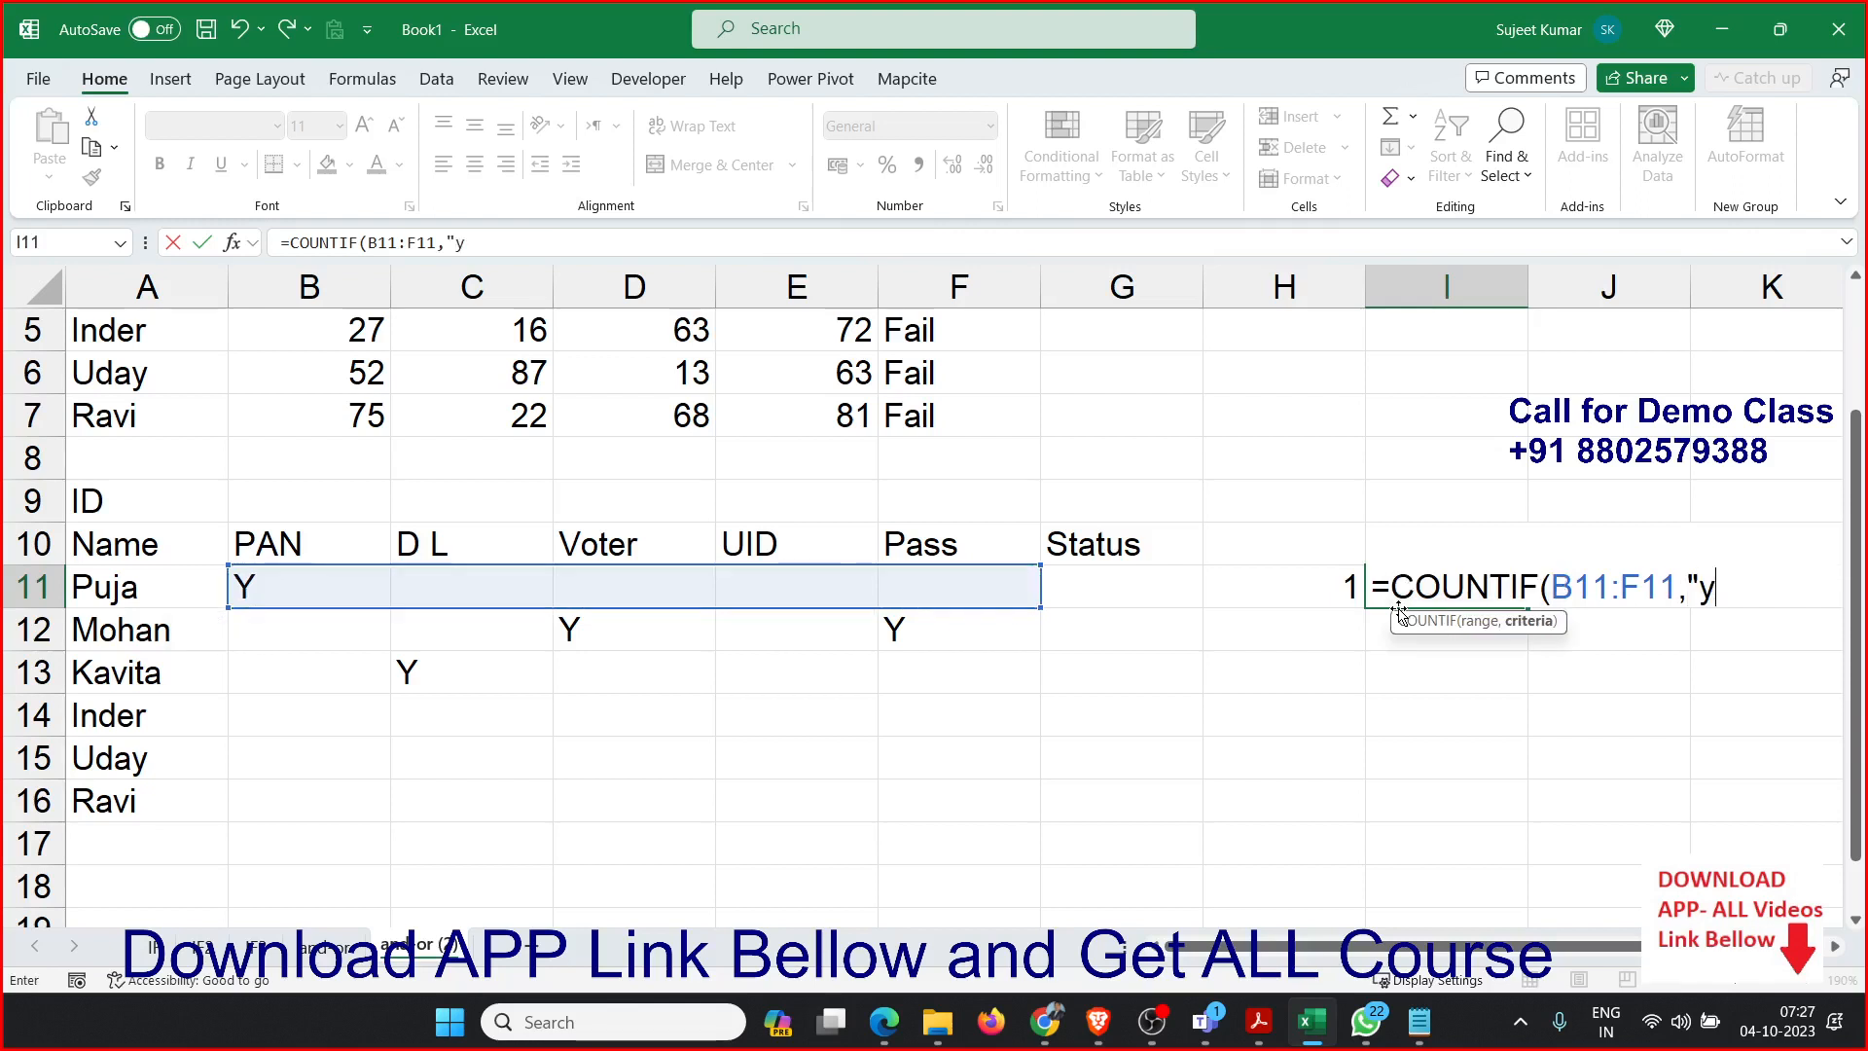
pyautogui.write('")')
pyautogui.press('Return')
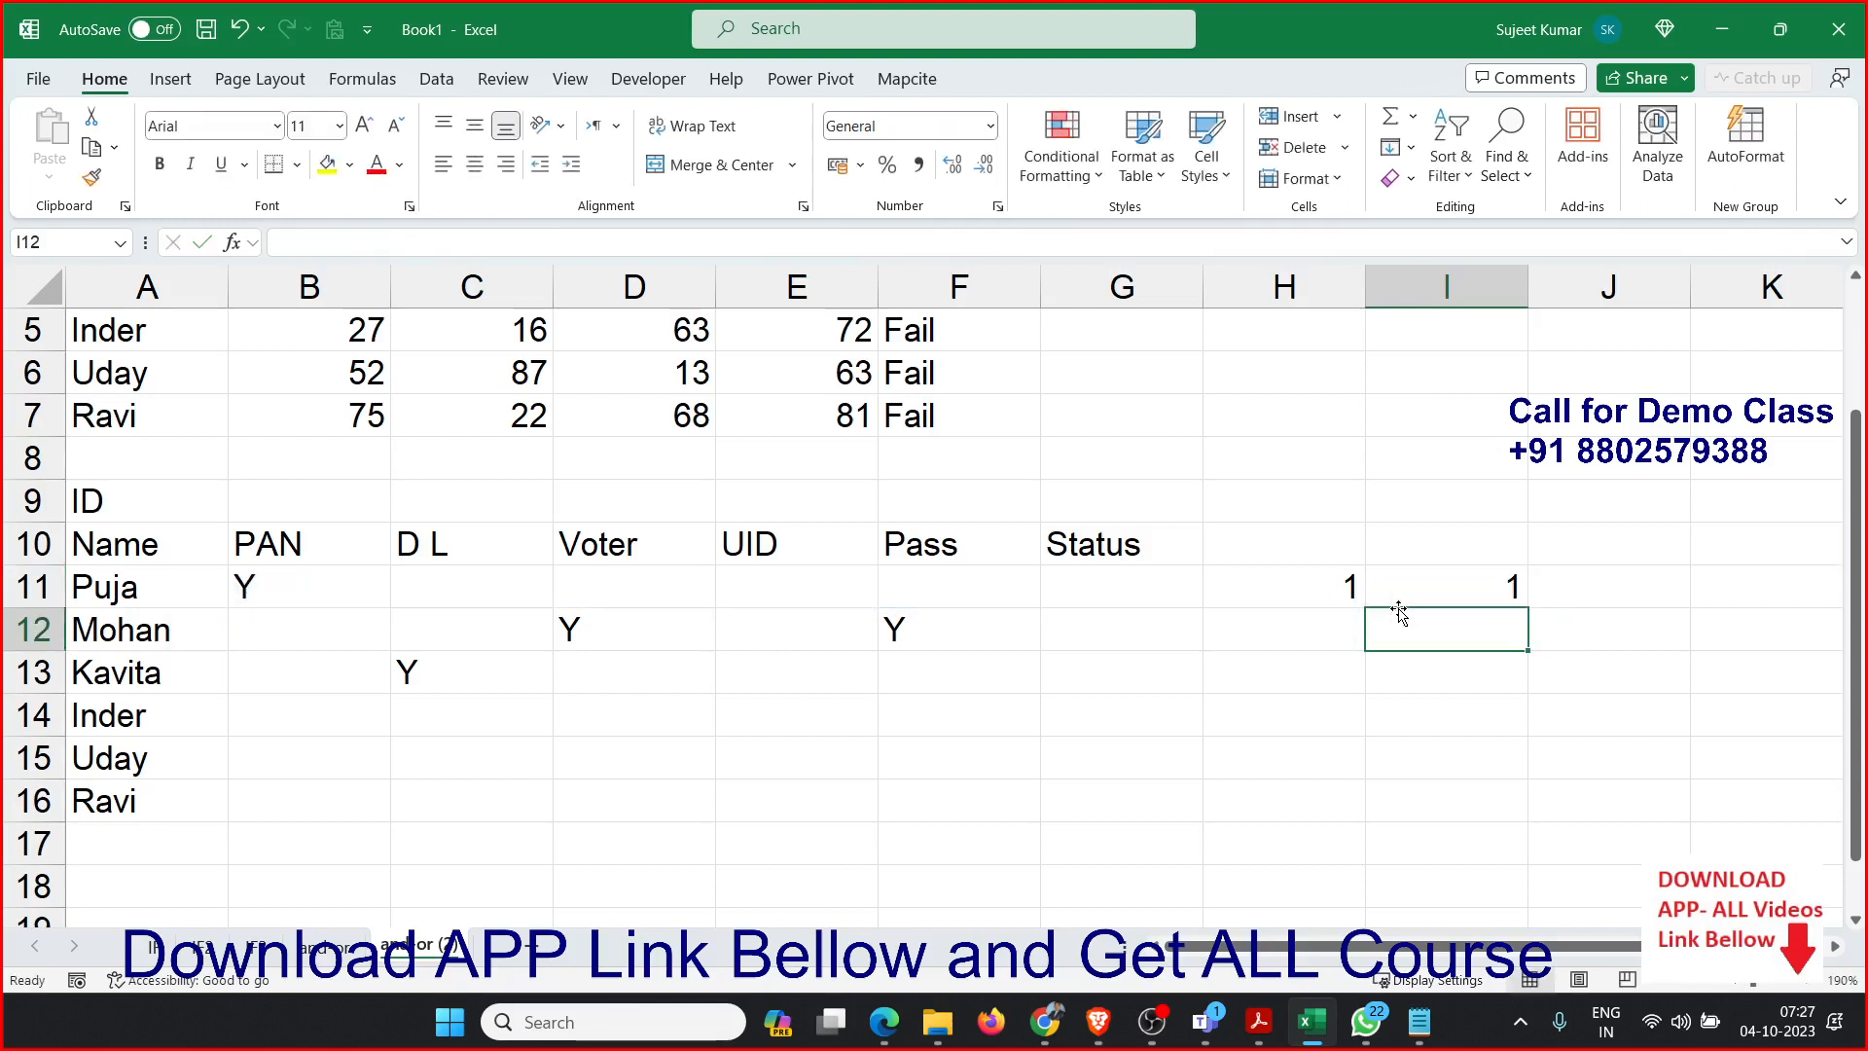
# Clear the COUNTA and COUNTIF formulas from H11:I11 and return to the first Status cell G11.
pyautogui.press('Left')
pyautogui.press('Left')
pyautogui.press('Left')
pyautogui.press('Left')
pyautogui.press('Left')
pyautogui.press('Left')
pyautogui.press('Up')
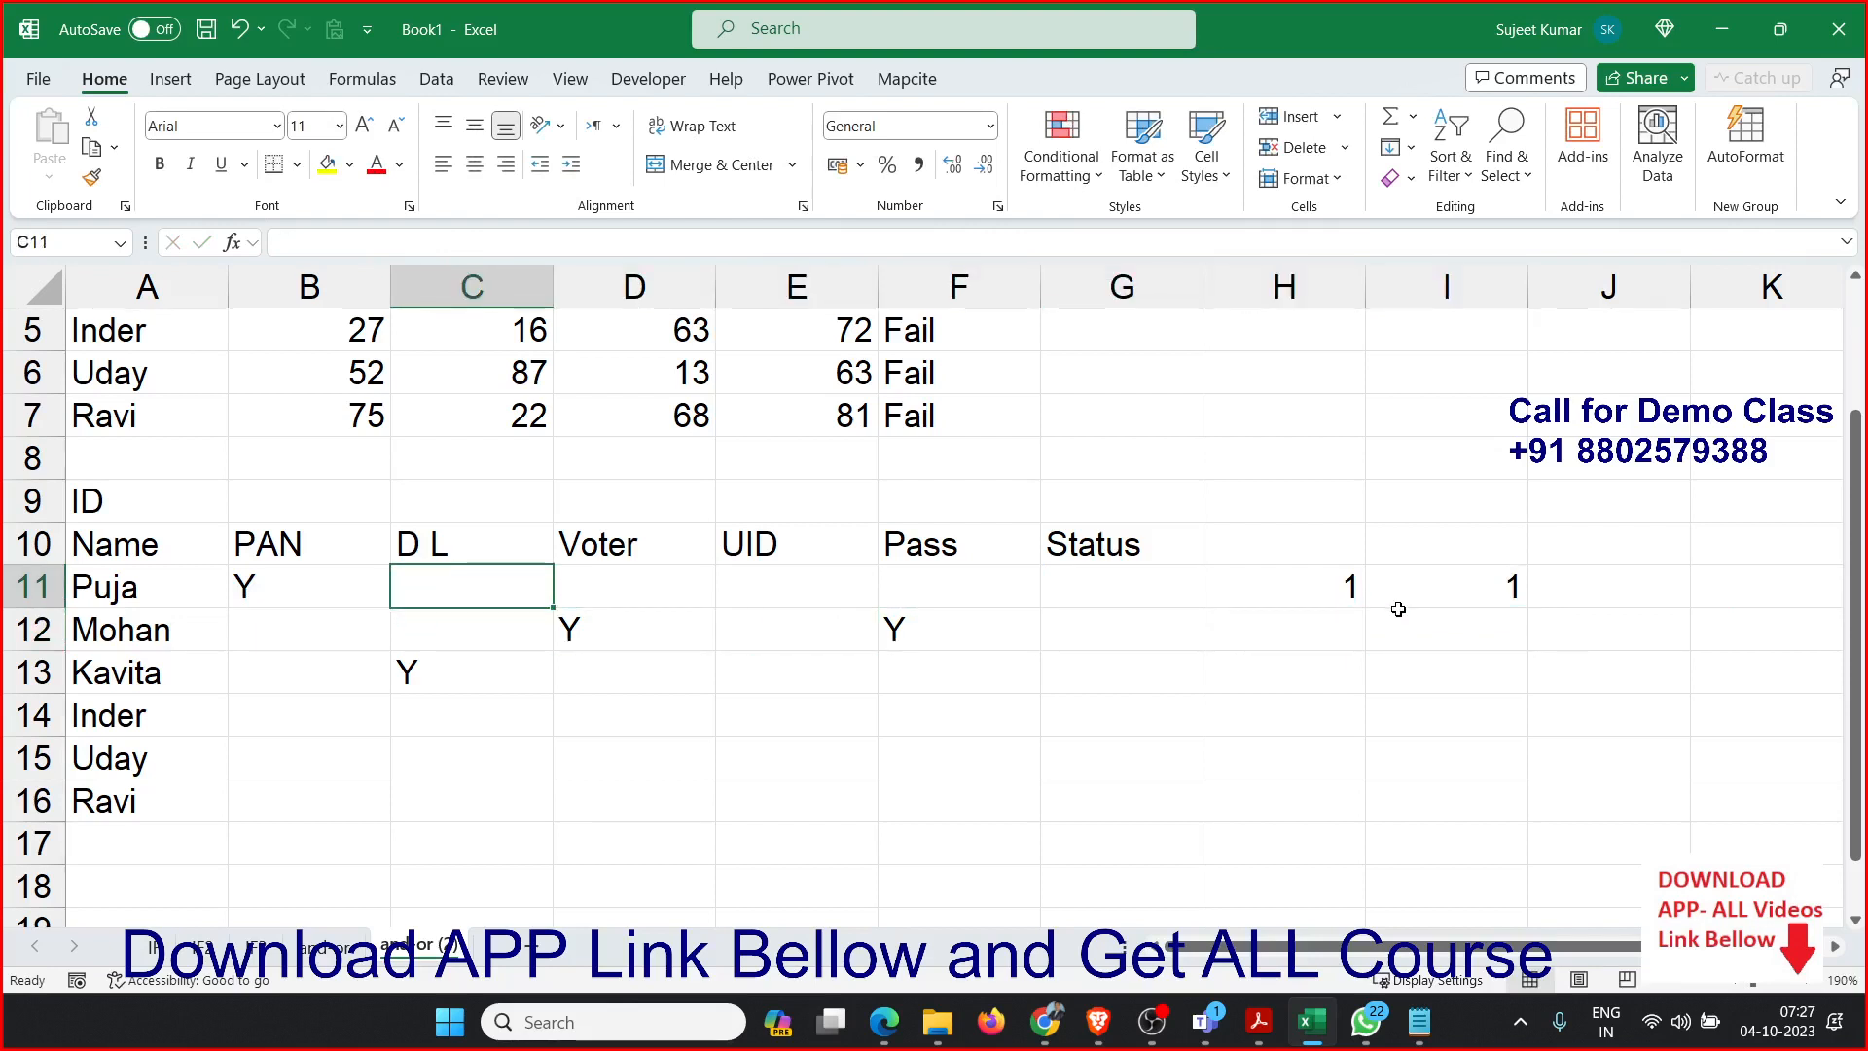
pyautogui.press('Right')
pyautogui.press('Right')
pyautogui.press('Right')
pyautogui.press('Right')
pyautogui.press('Right')
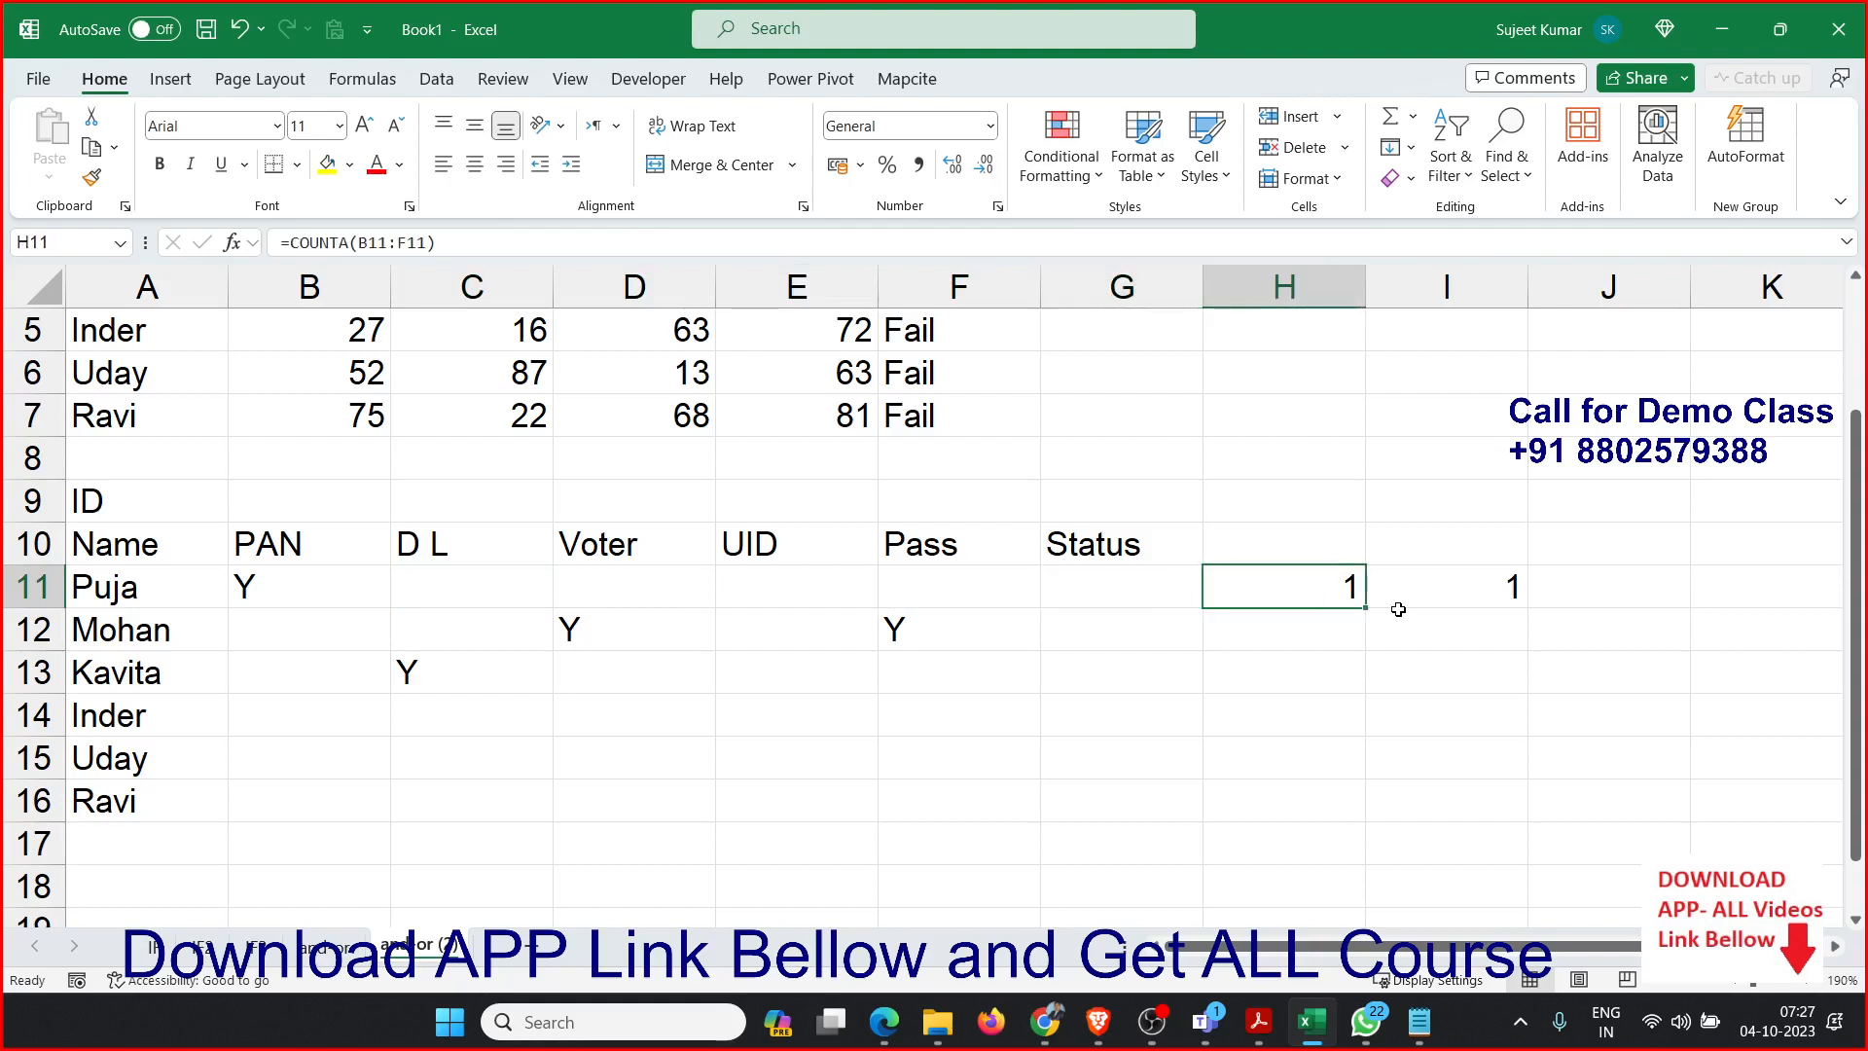
pyautogui.hotkey('shift', 'Right')
pyautogui.press('Delete')
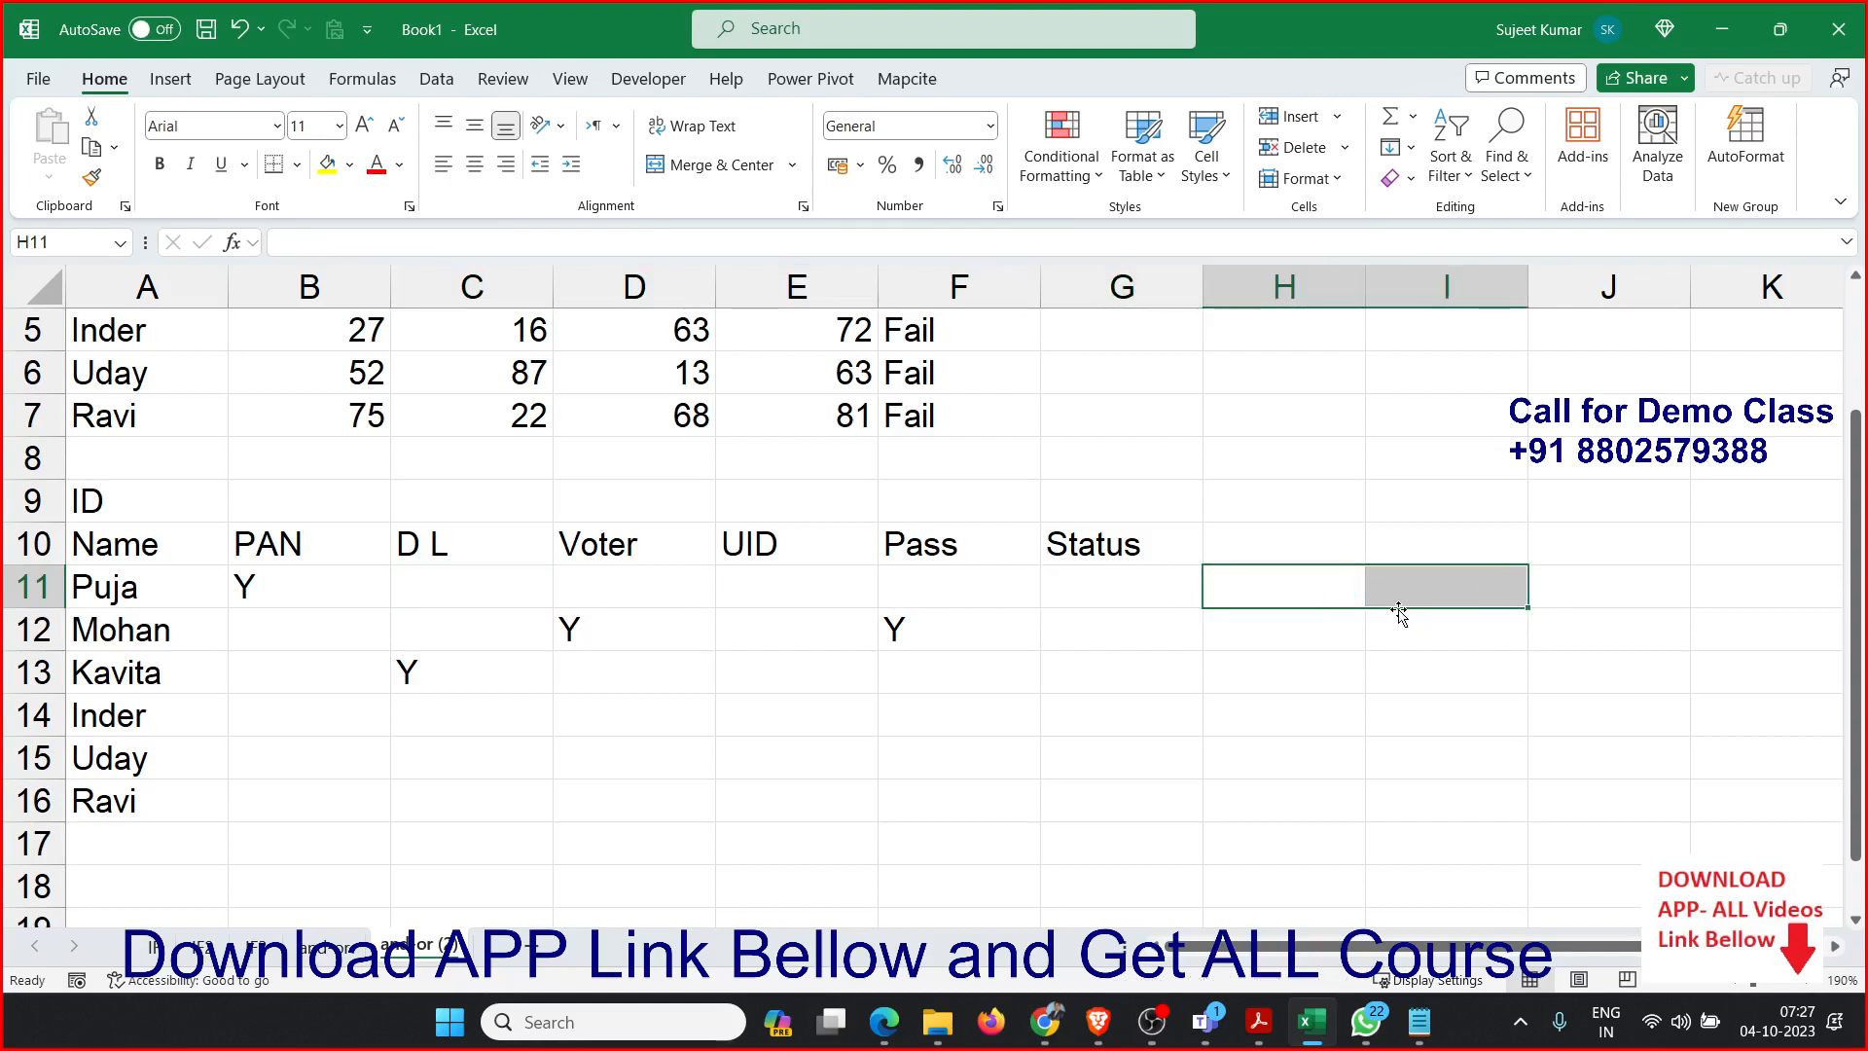
pyautogui.press('Left')
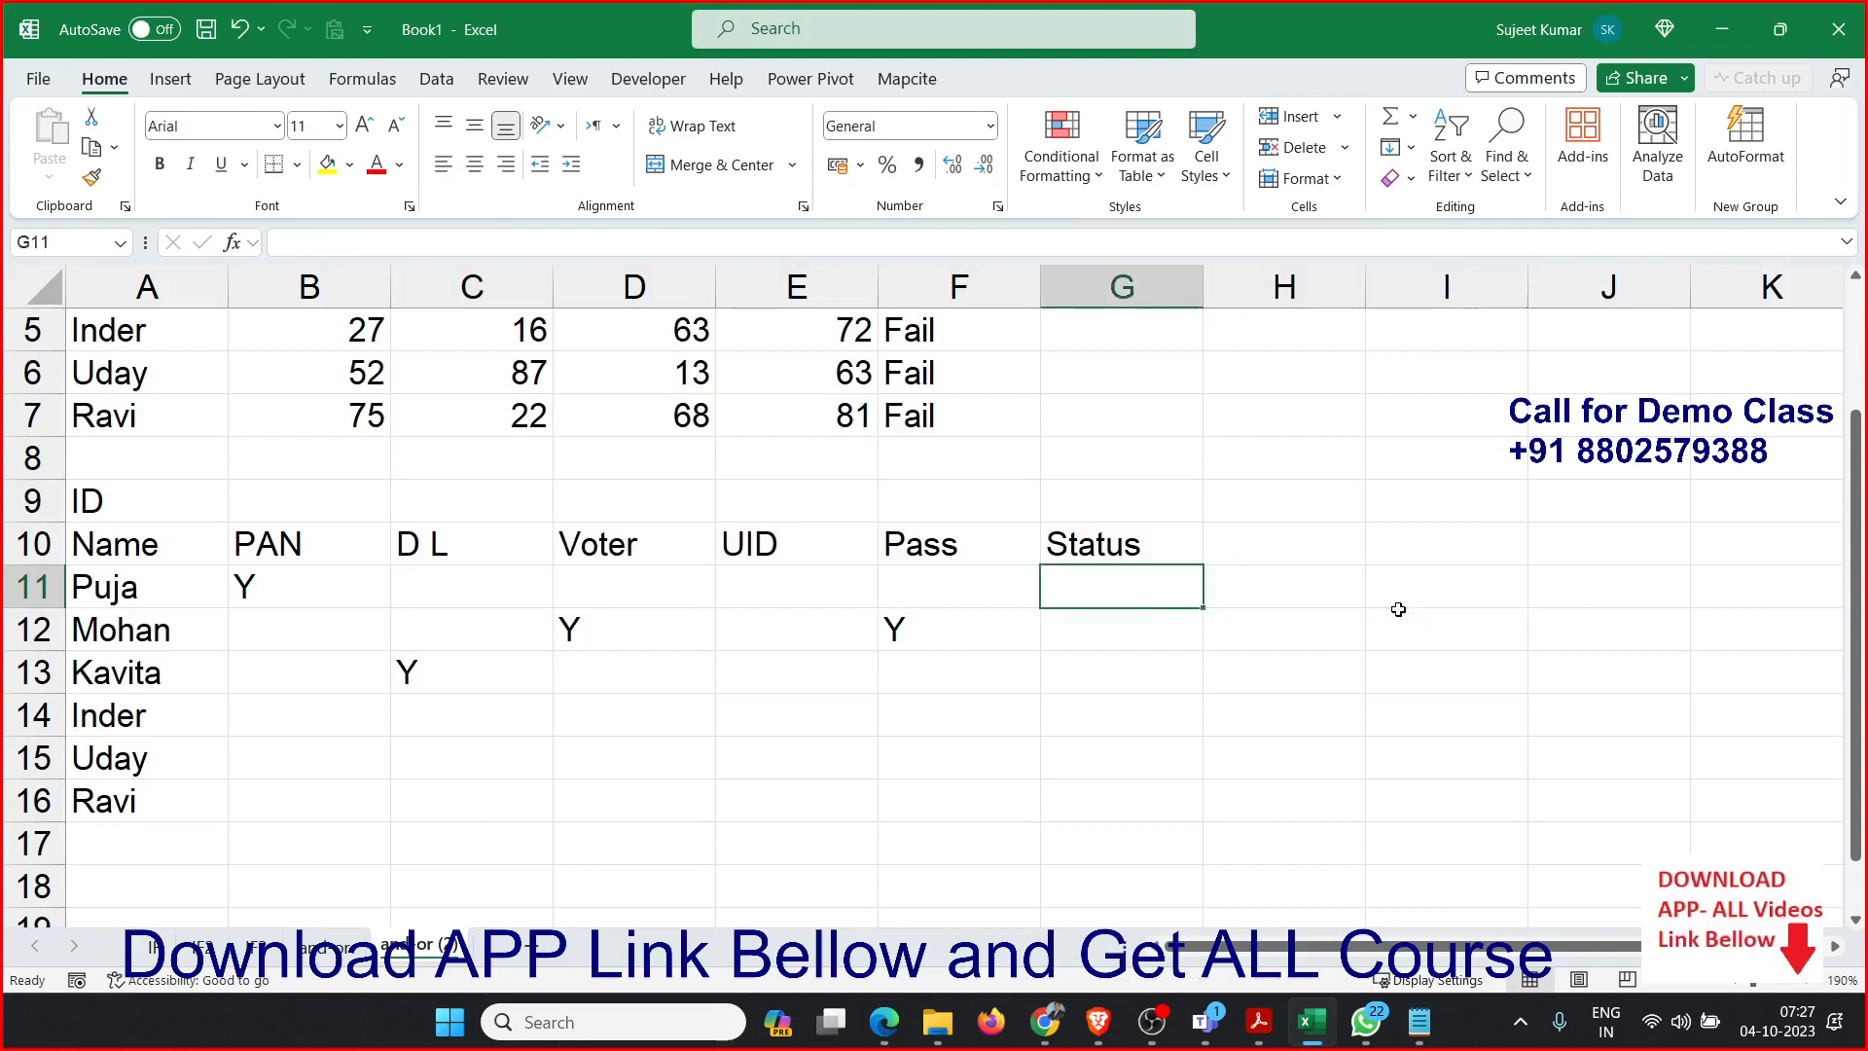
# Start an OR formula in G11 with the tests B11="y" and C11="y".
pyautogui.write('=or')
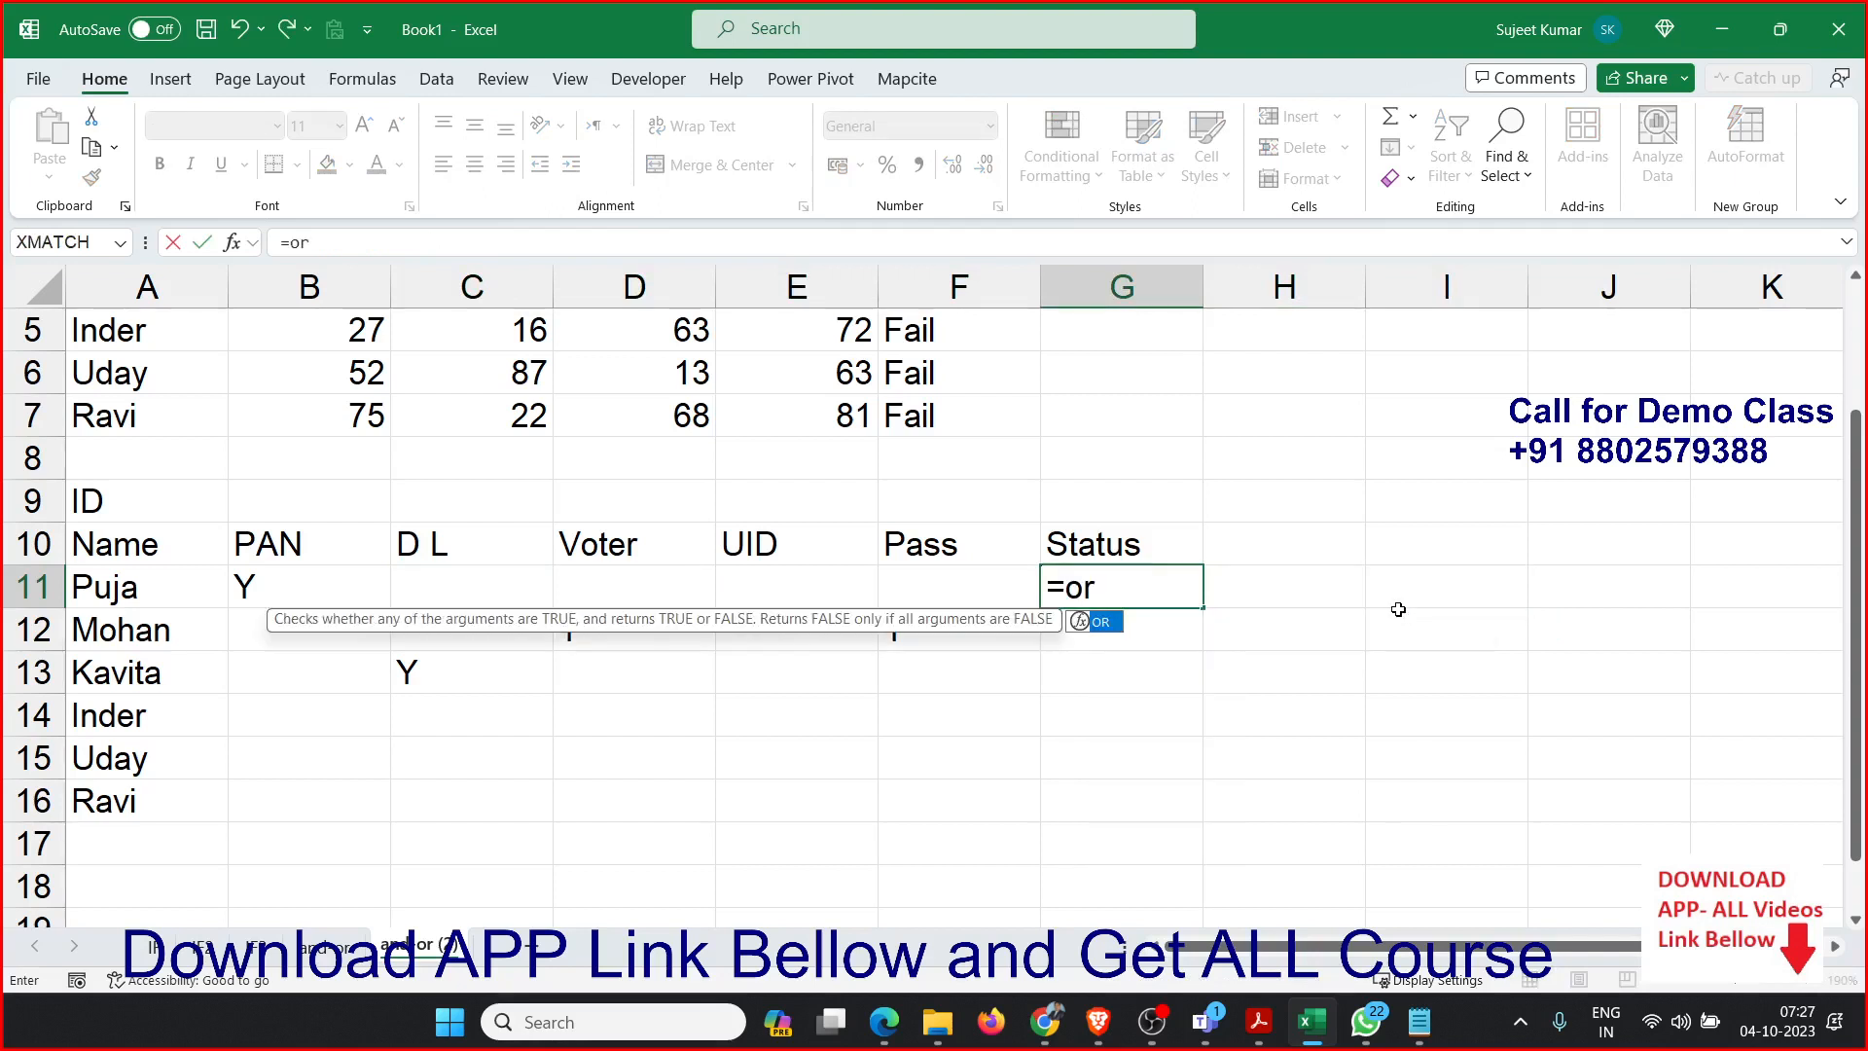
pyautogui.press('Tab')
pyautogui.press('Left')
pyautogui.press('Left')
pyautogui.press('Left')
pyautogui.press('Left')
pyautogui.press('Left')
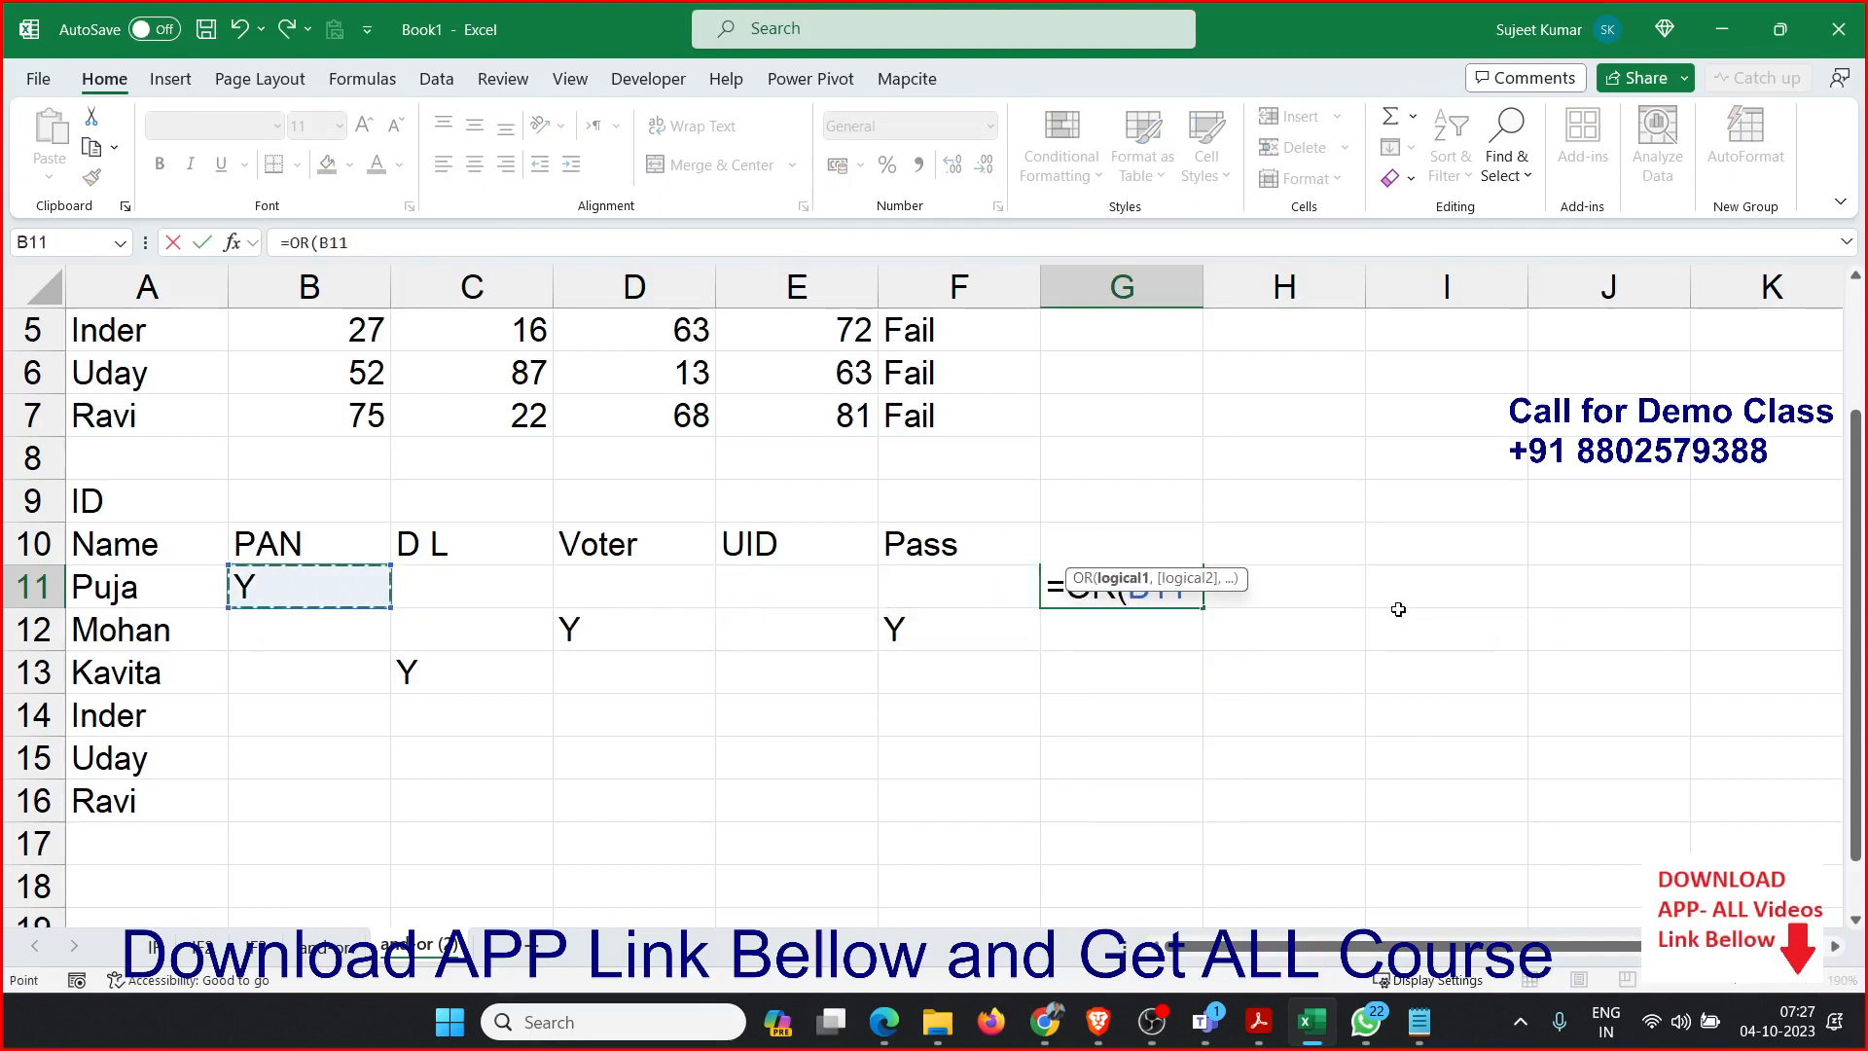
pyautogui.write('="y",')
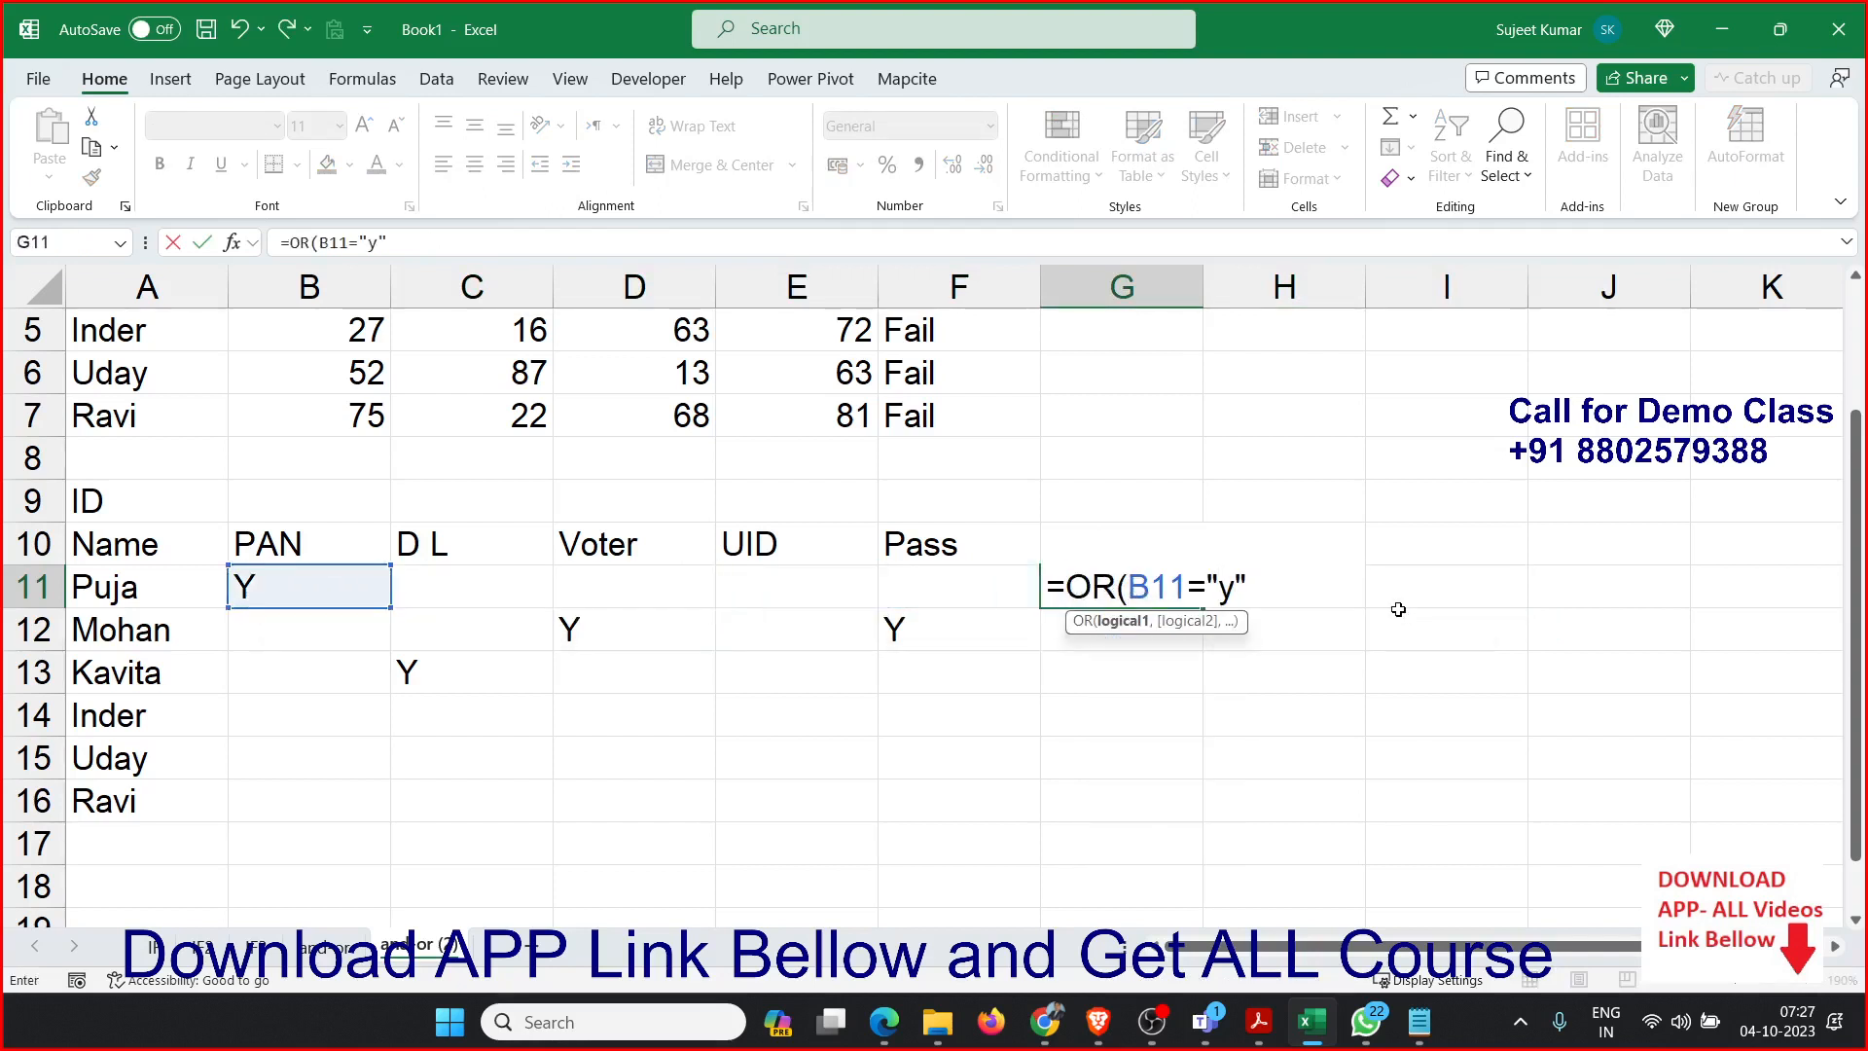
pyautogui.press('Left')
pyautogui.press('Left')
pyautogui.press('Left')
pyautogui.press('Left')
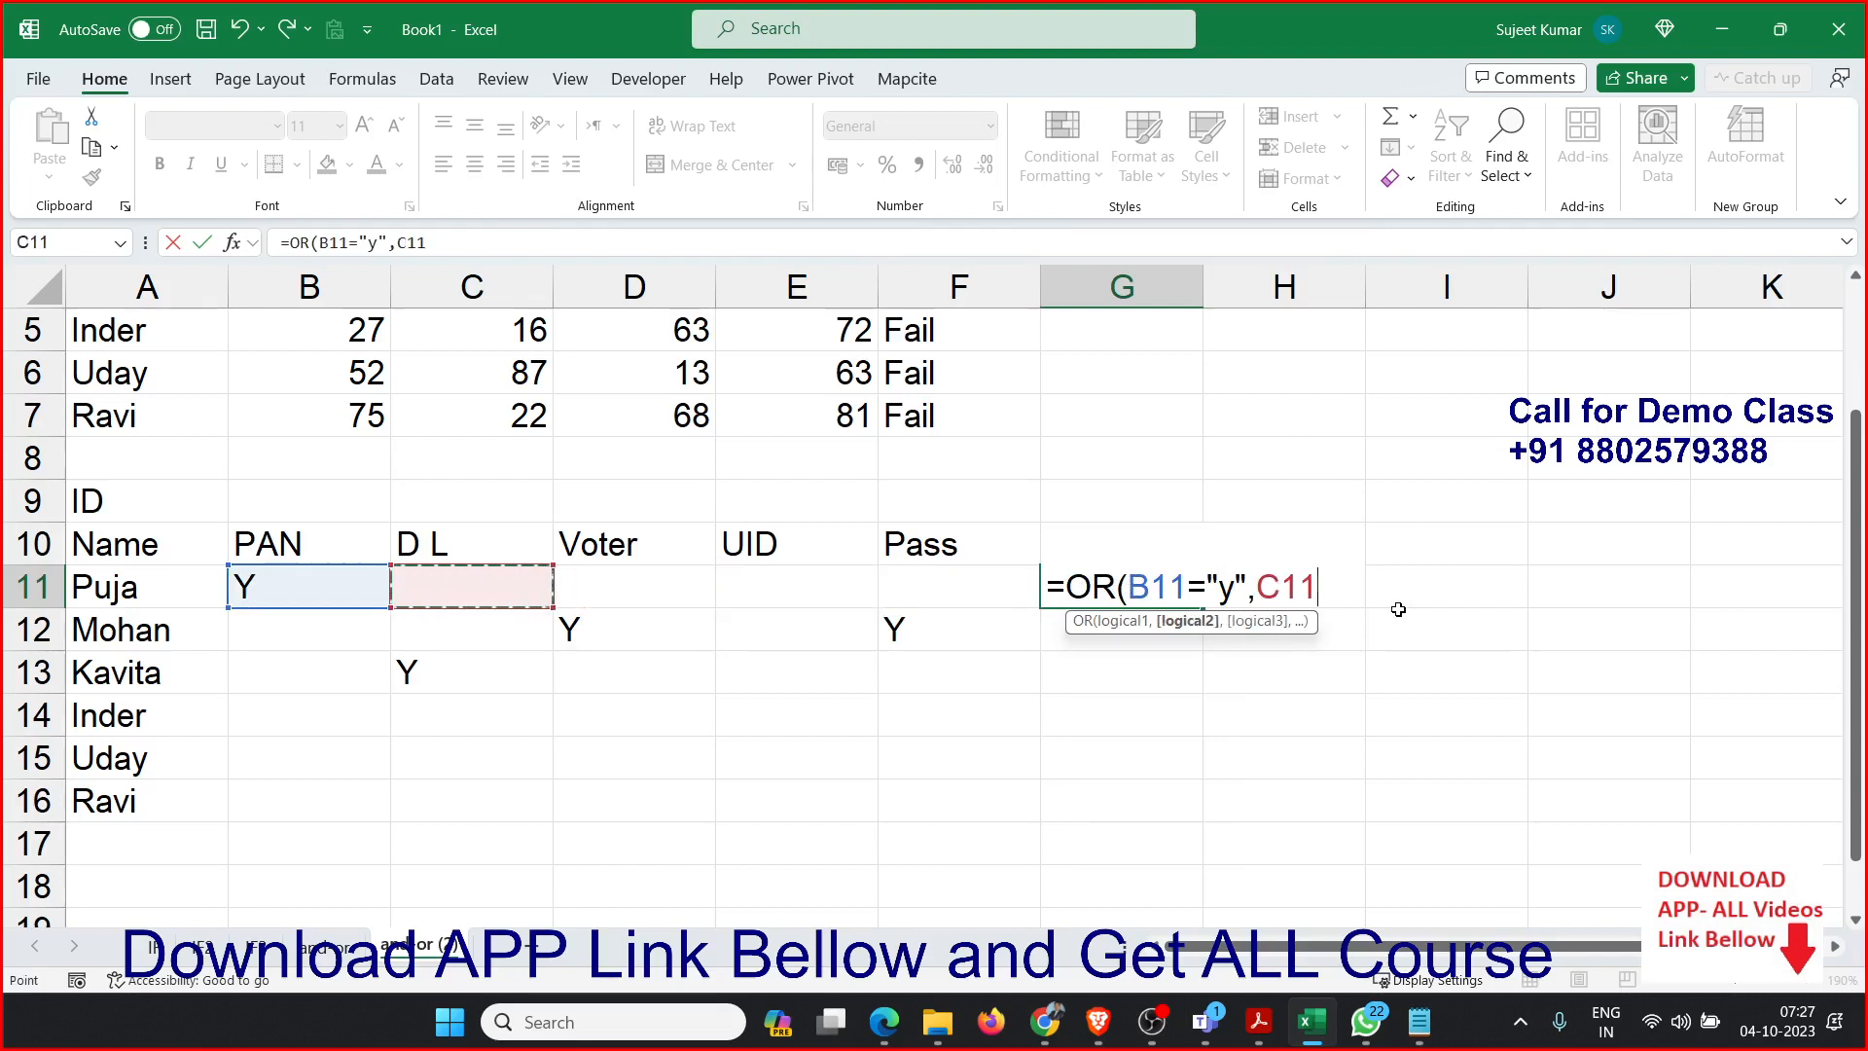
pyautogui.write('="y')
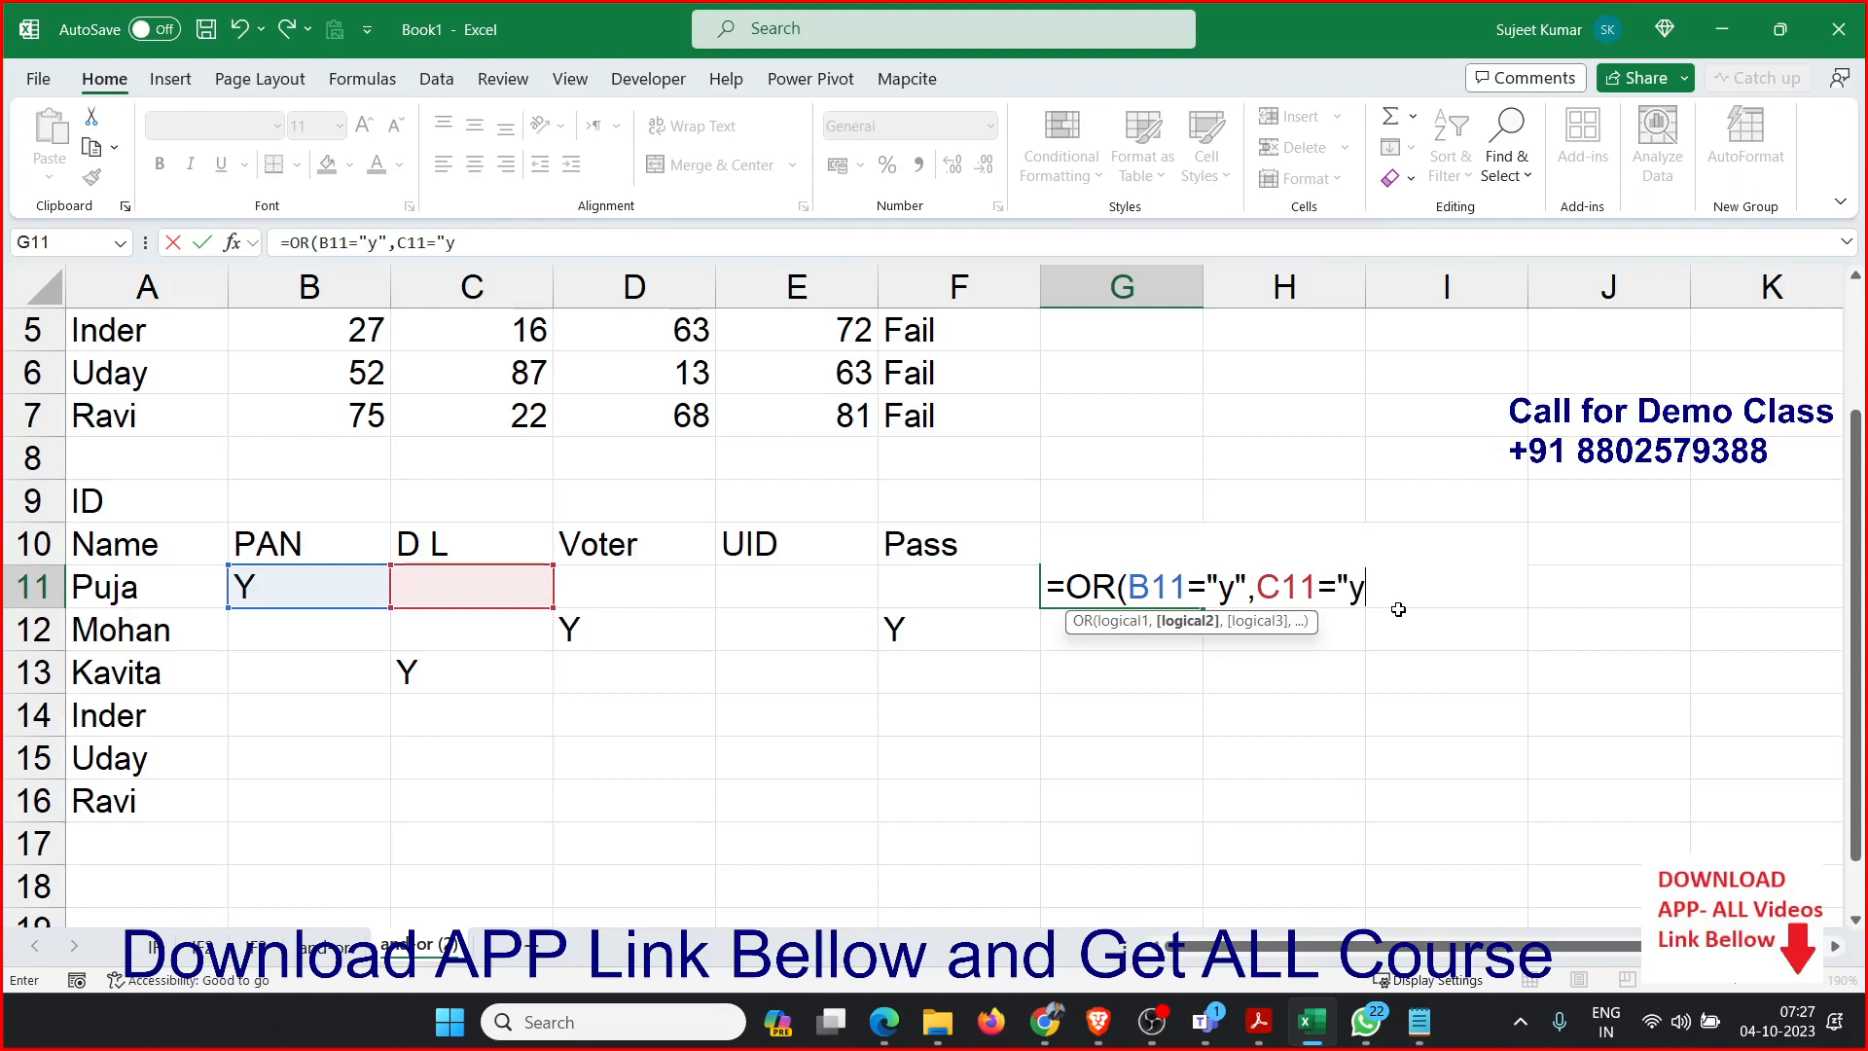
pyautogui.write('",')
# Complete the OR formula in G11 by adding the tests D11="y", E11="y" and F11="y".
pyautogui.press('Left')
pyautogui.press('Left')
pyautogui.press('Left')
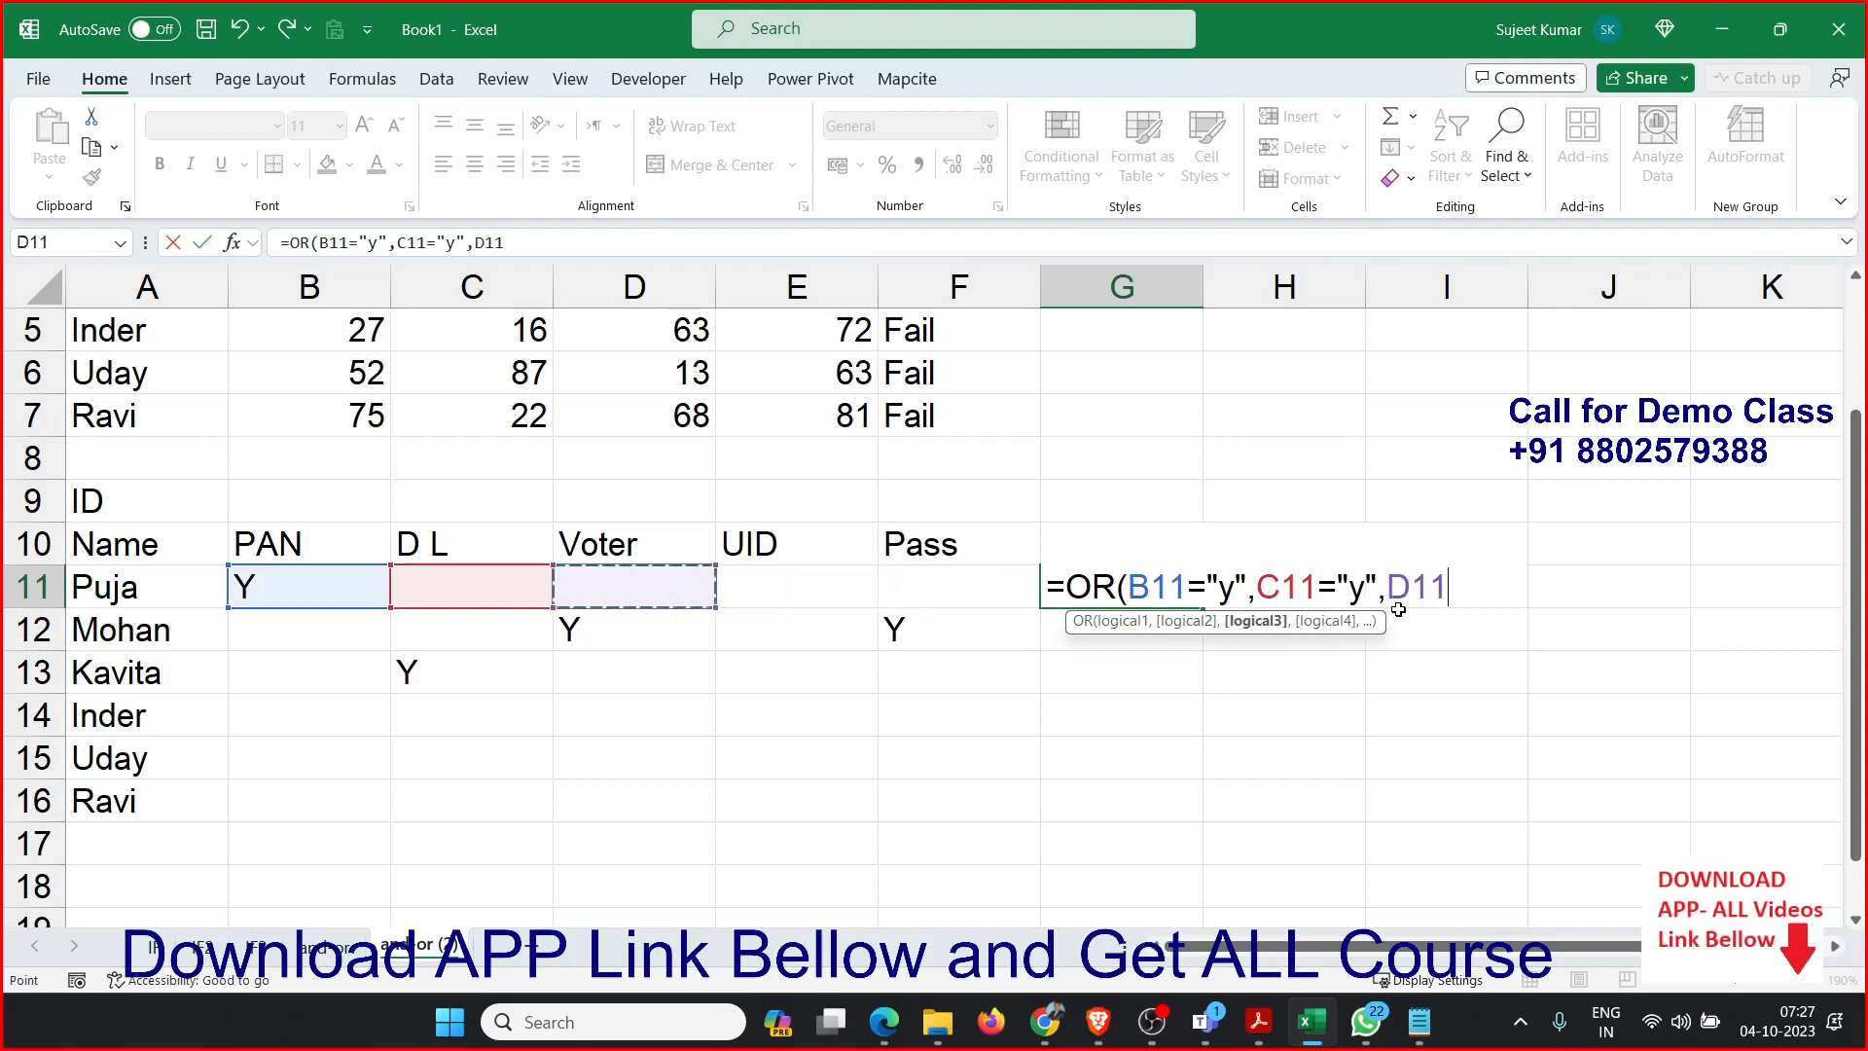
pyautogui.write('="y"')
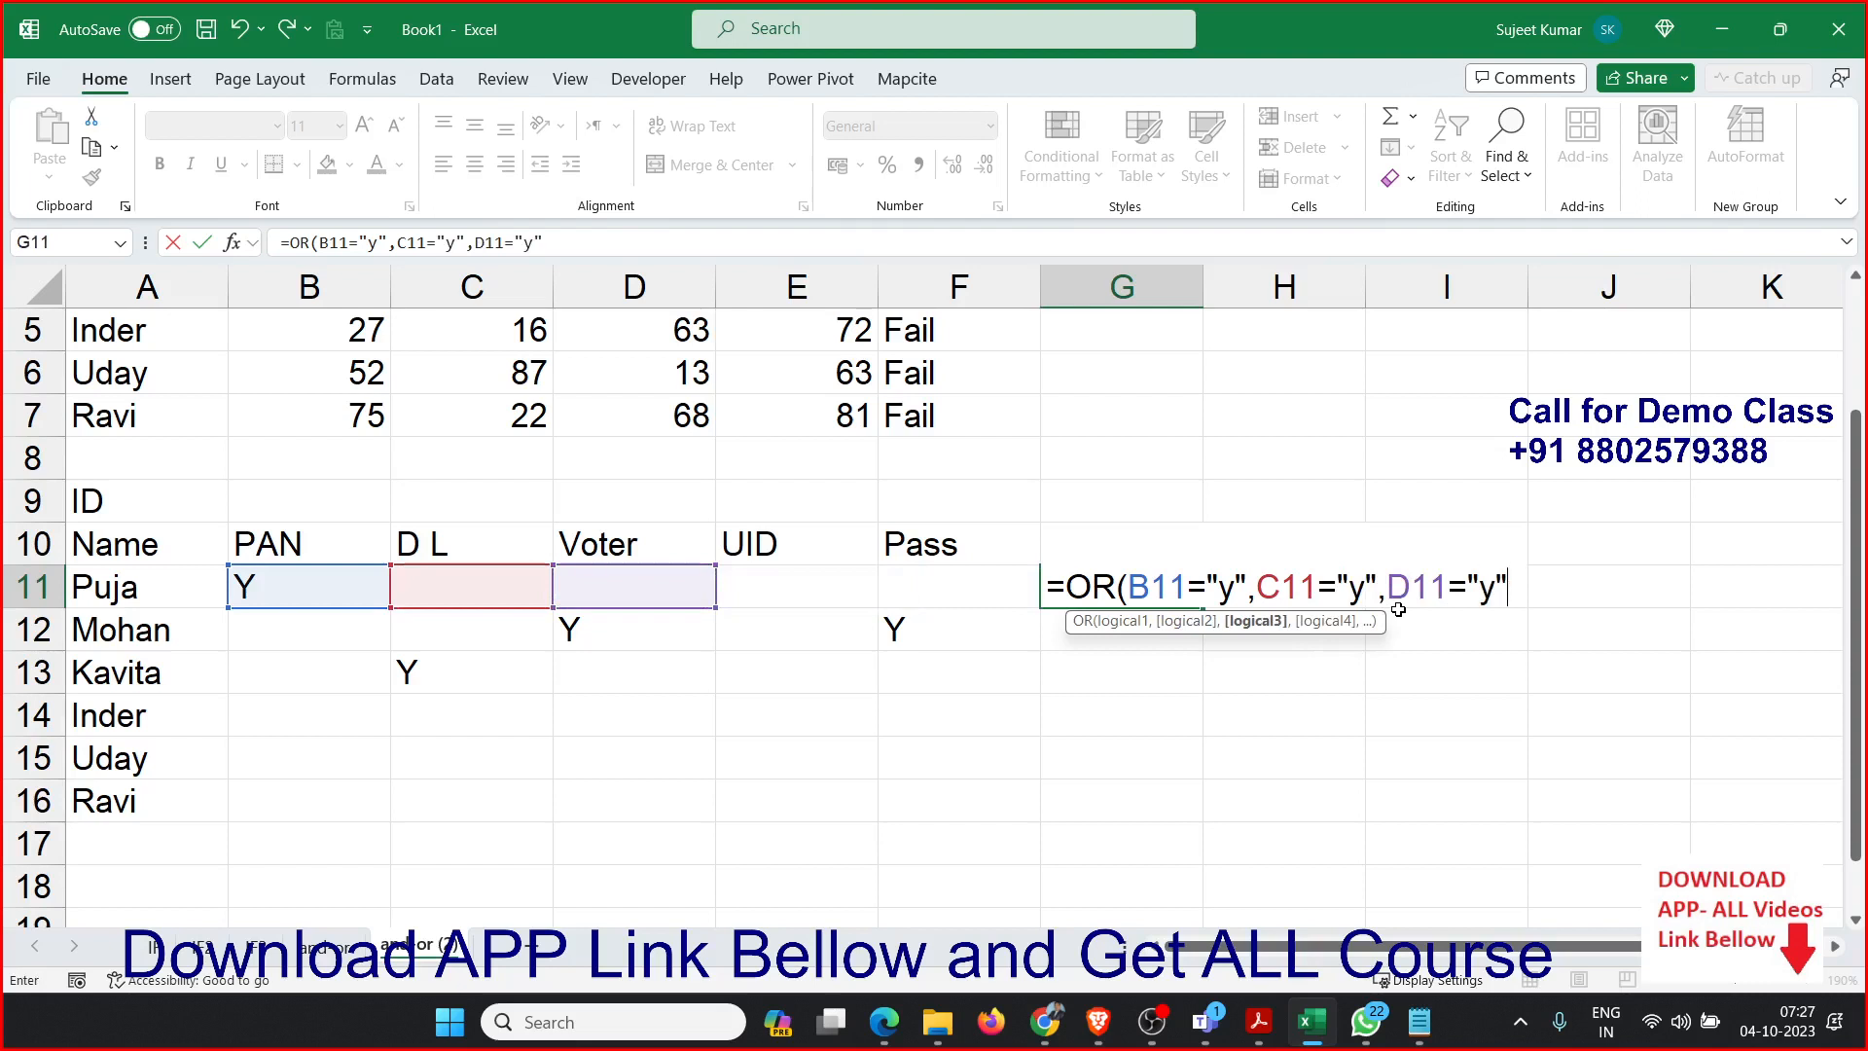
pyautogui.write(',')
pyautogui.press('Left')
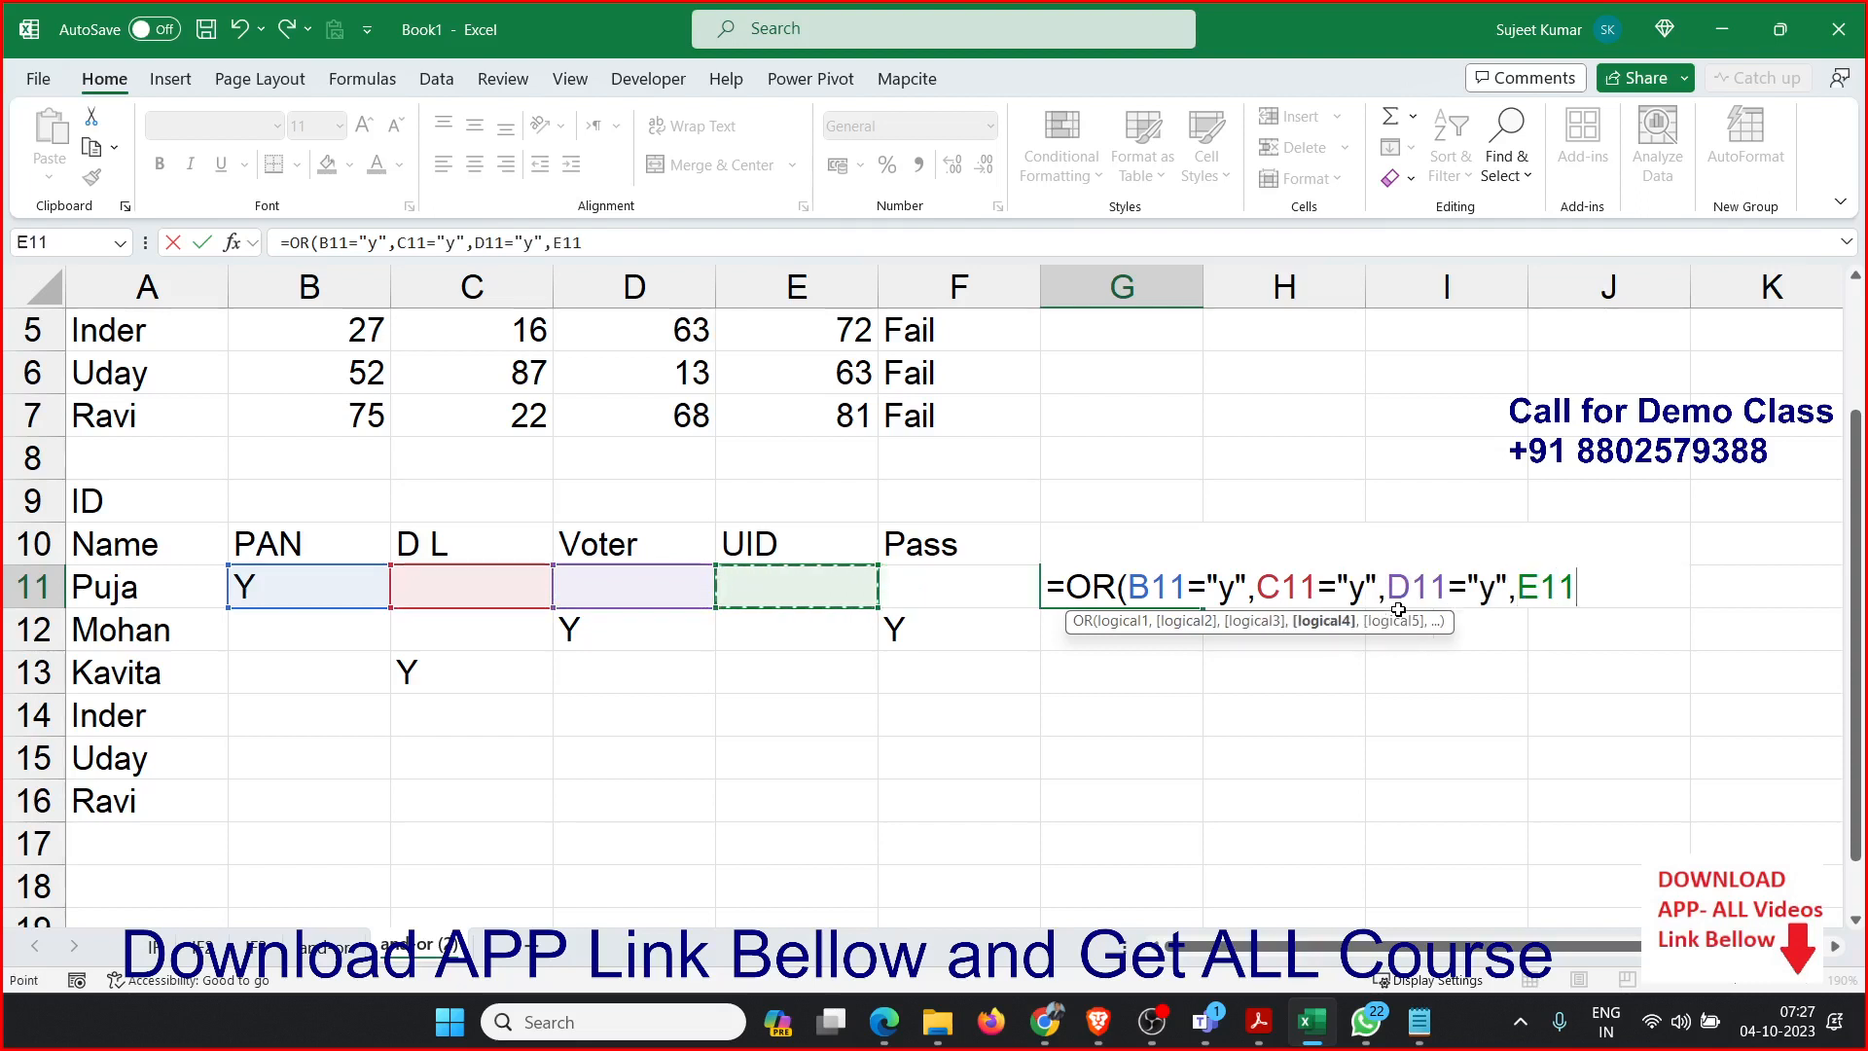
pyautogui.write('="y"')
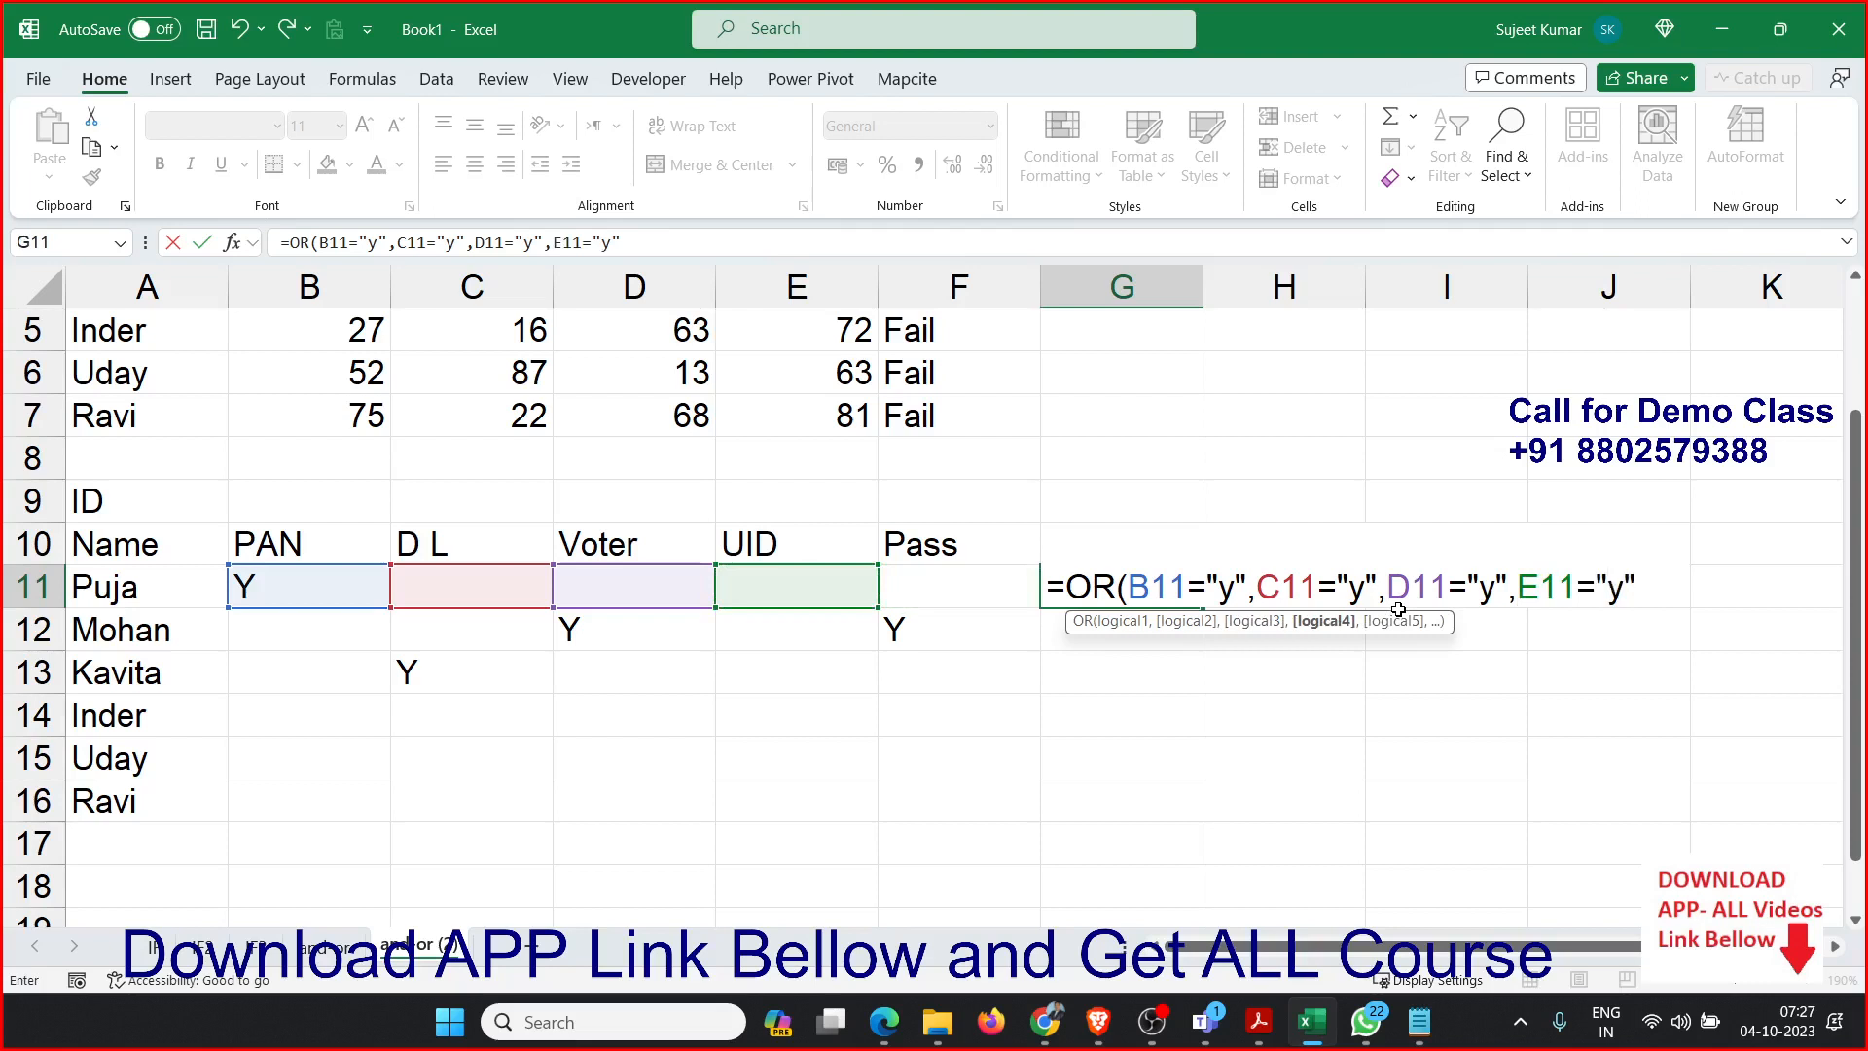
pyautogui.write(',F11')
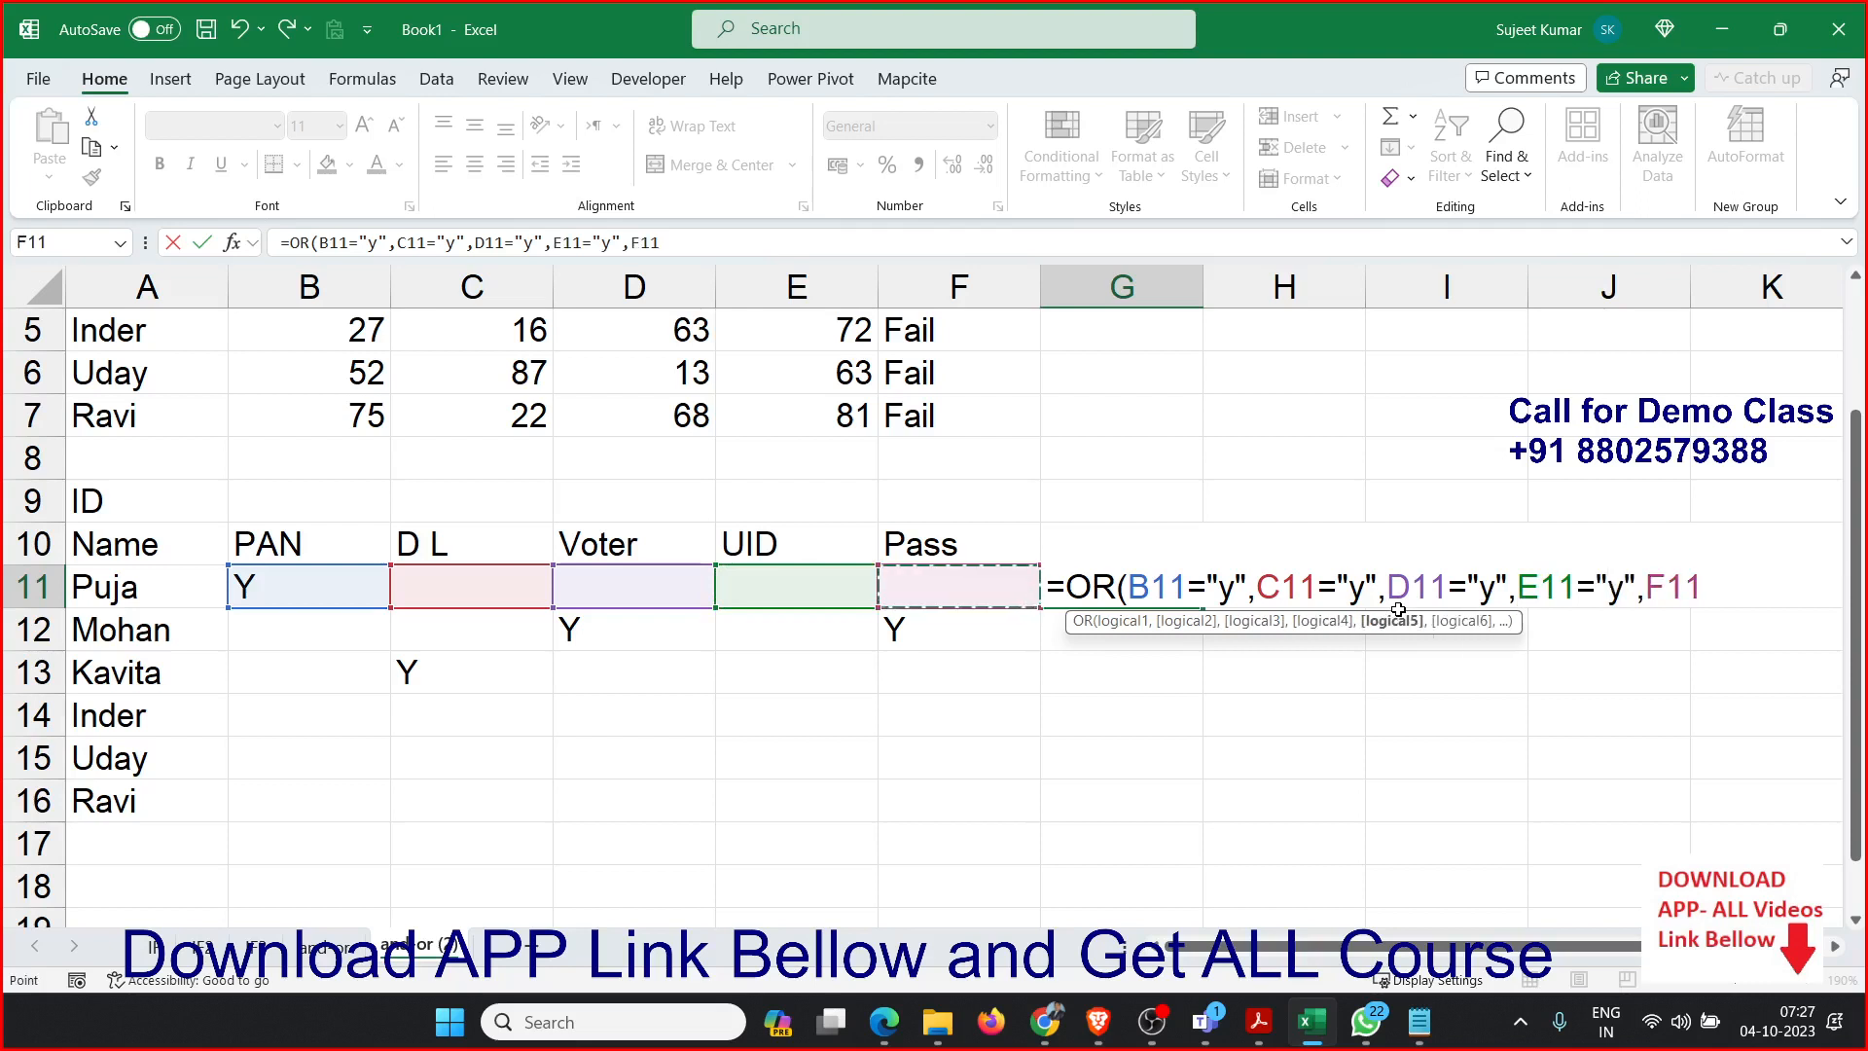
pyautogui.write('="y"')
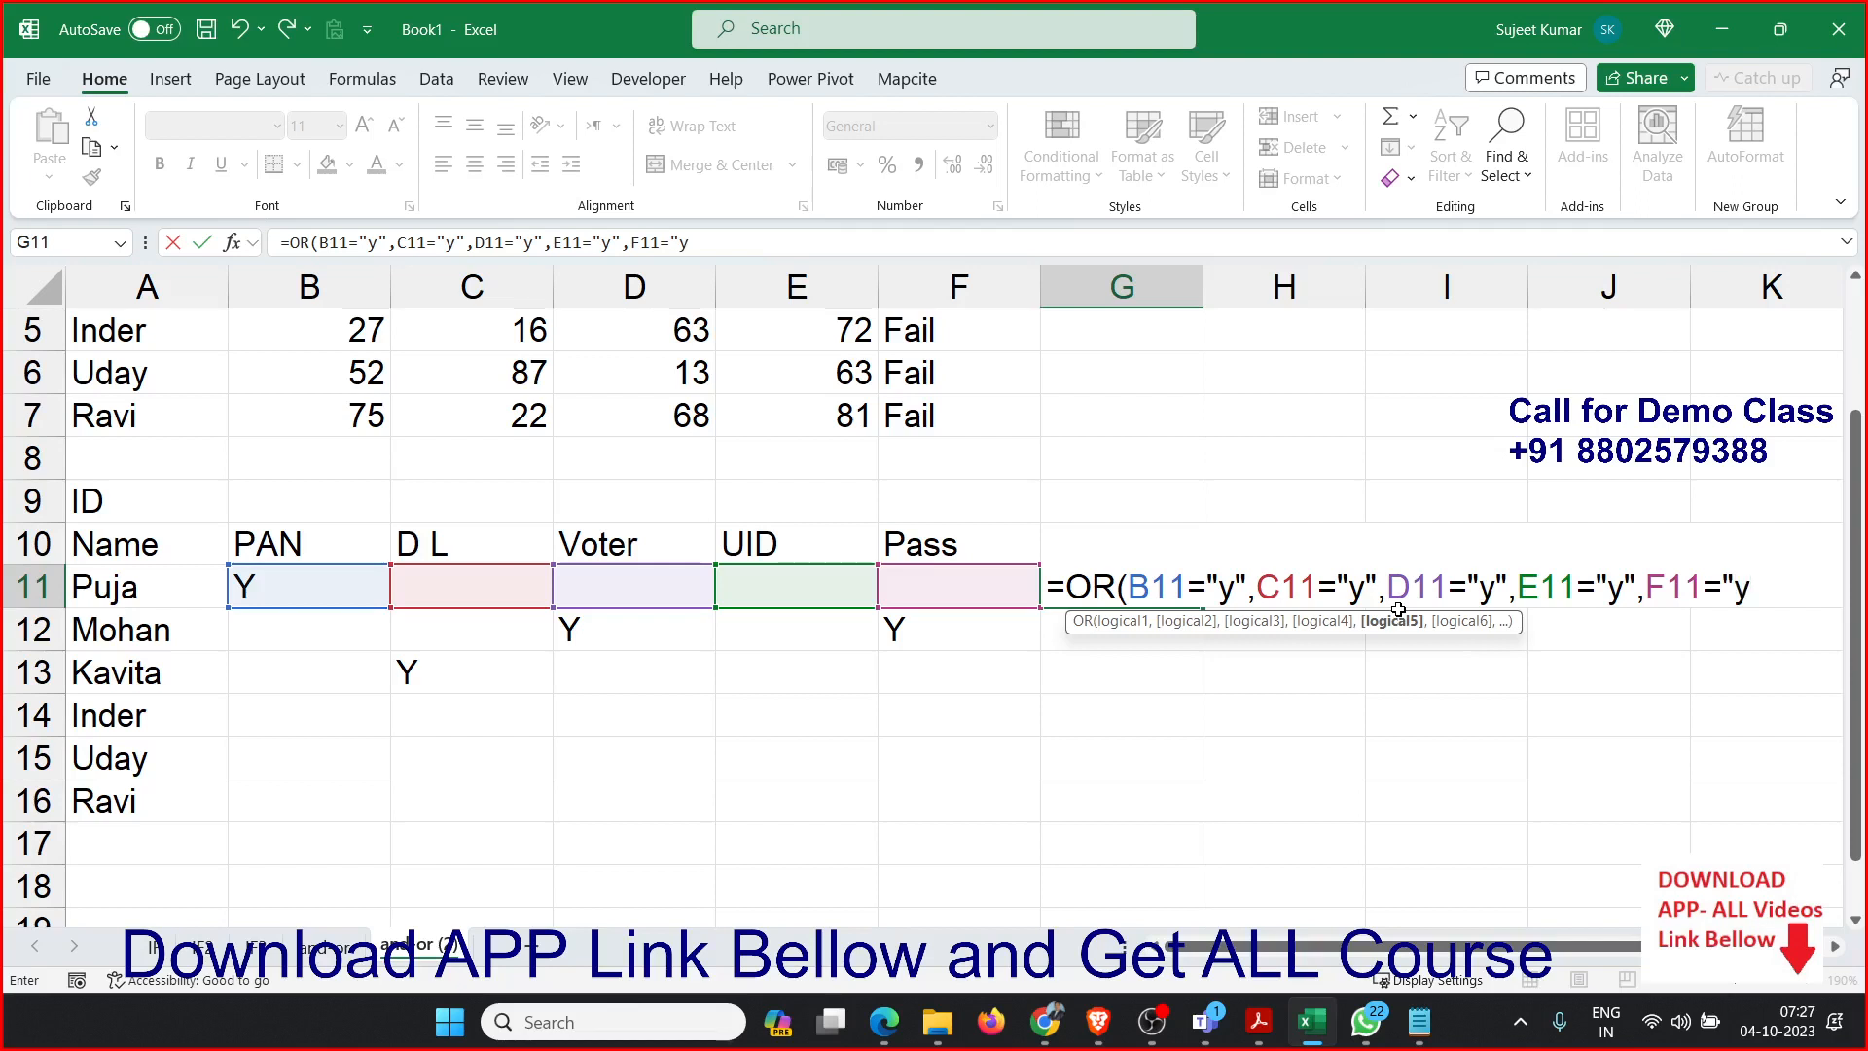
pyautogui.write(')')
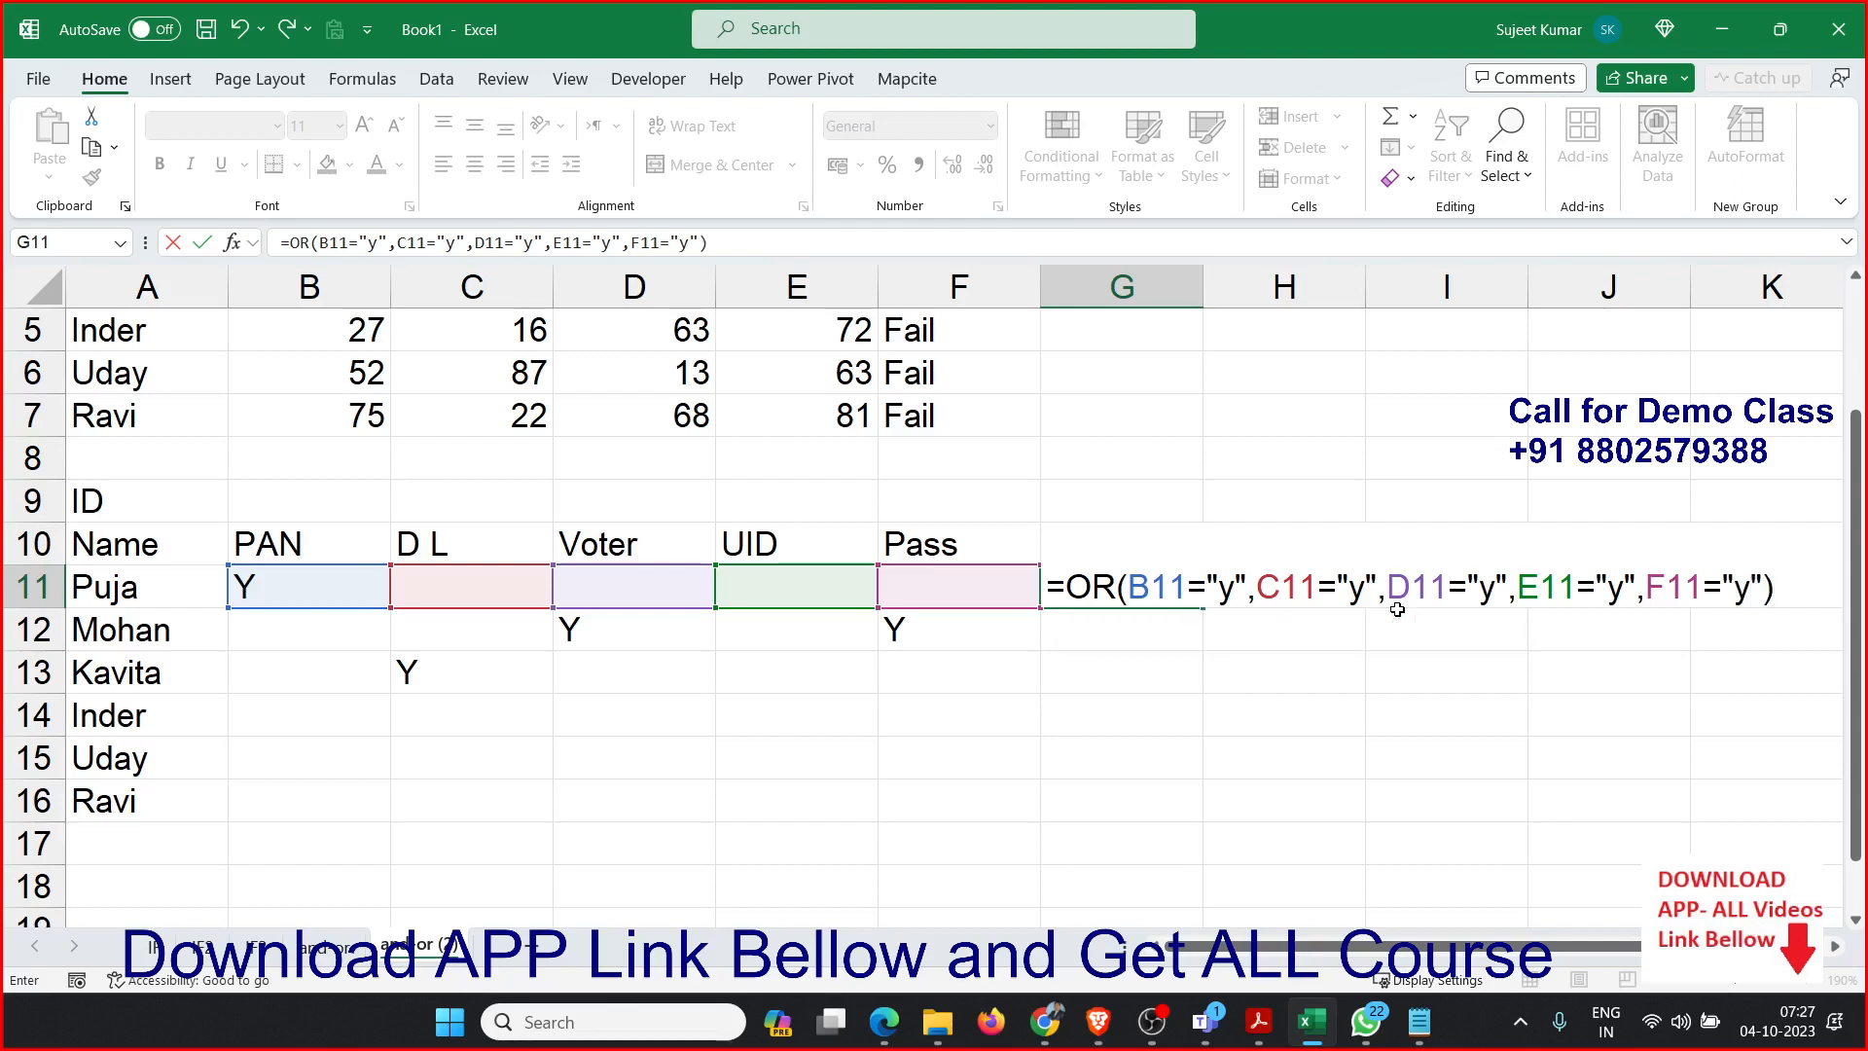
pyautogui.press('Return')
# Fill the OR formula from G11 down through G16 for the remaining people.
pyautogui.press('Up')
pyautogui.hotkey('shift', 'Down')
pyautogui.hotkey('shift', 'Down')
pyautogui.hotkey('shift', 'Down')
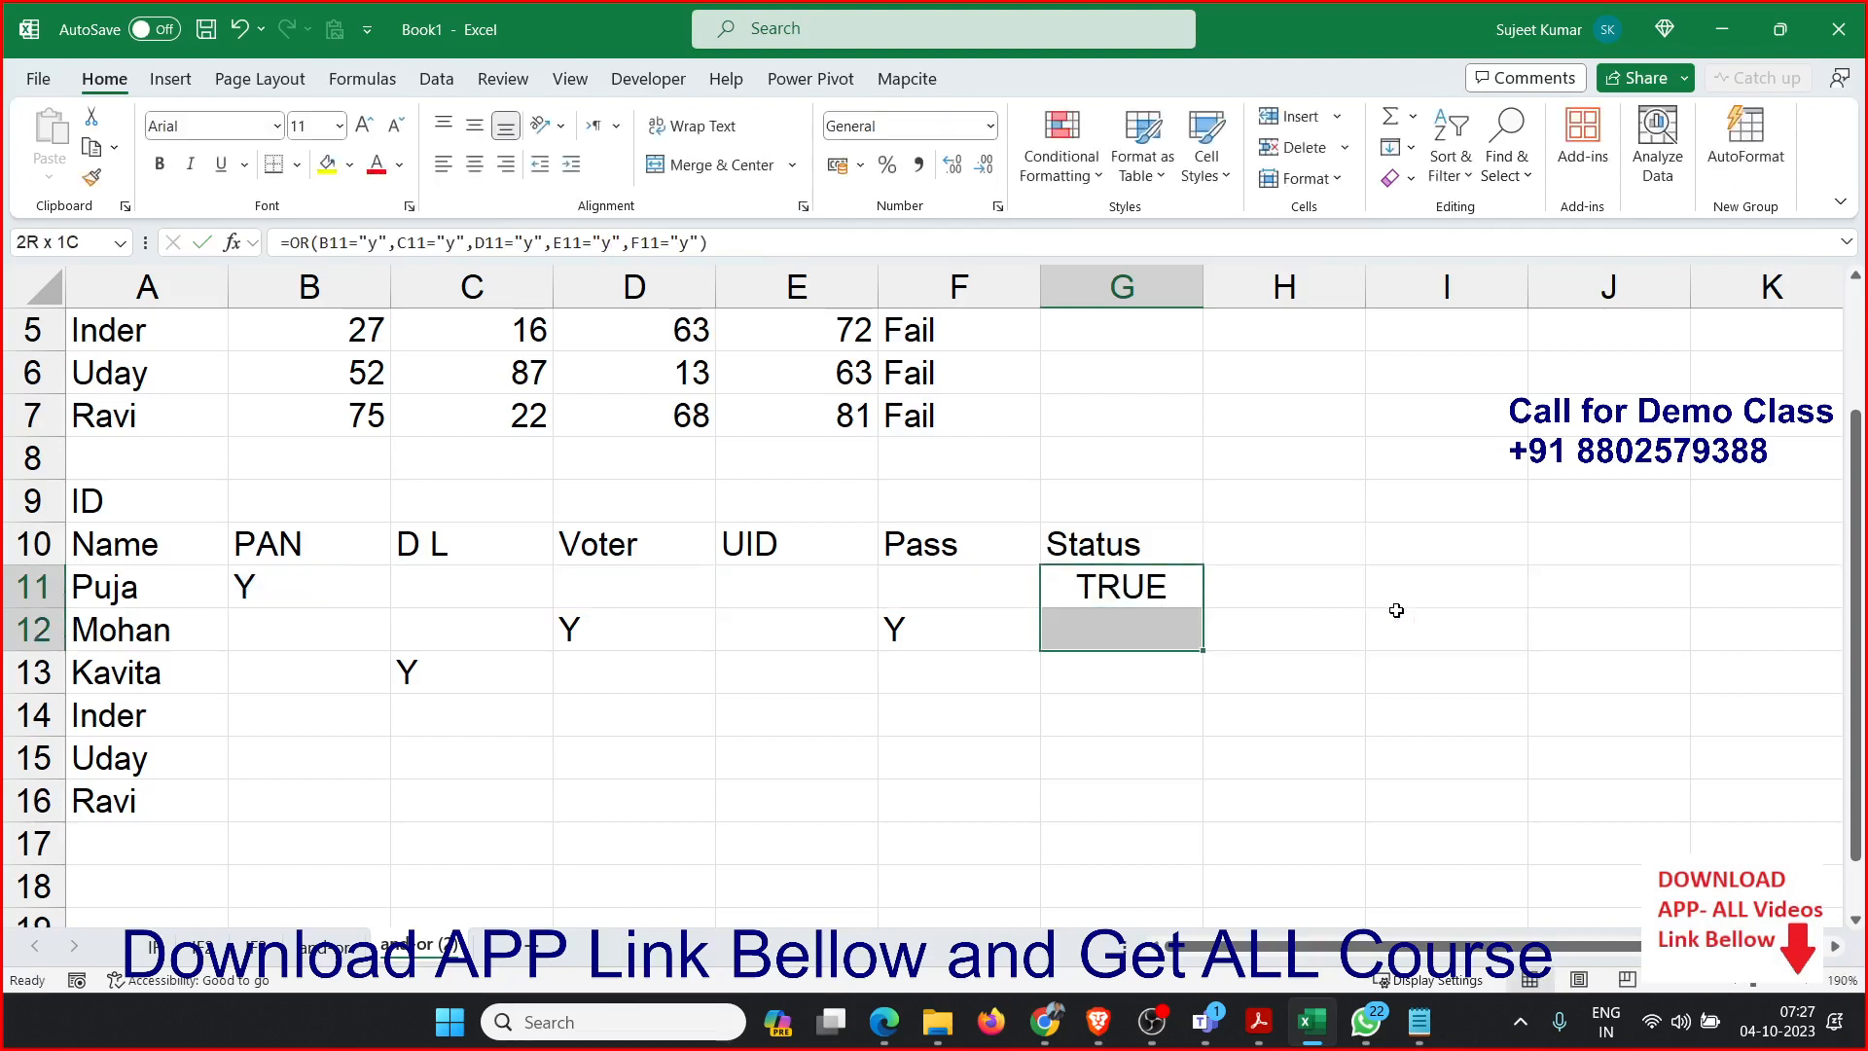
pyautogui.hotkey('shift', 'Down')
pyautogui.hotkey('shift', 'Down')
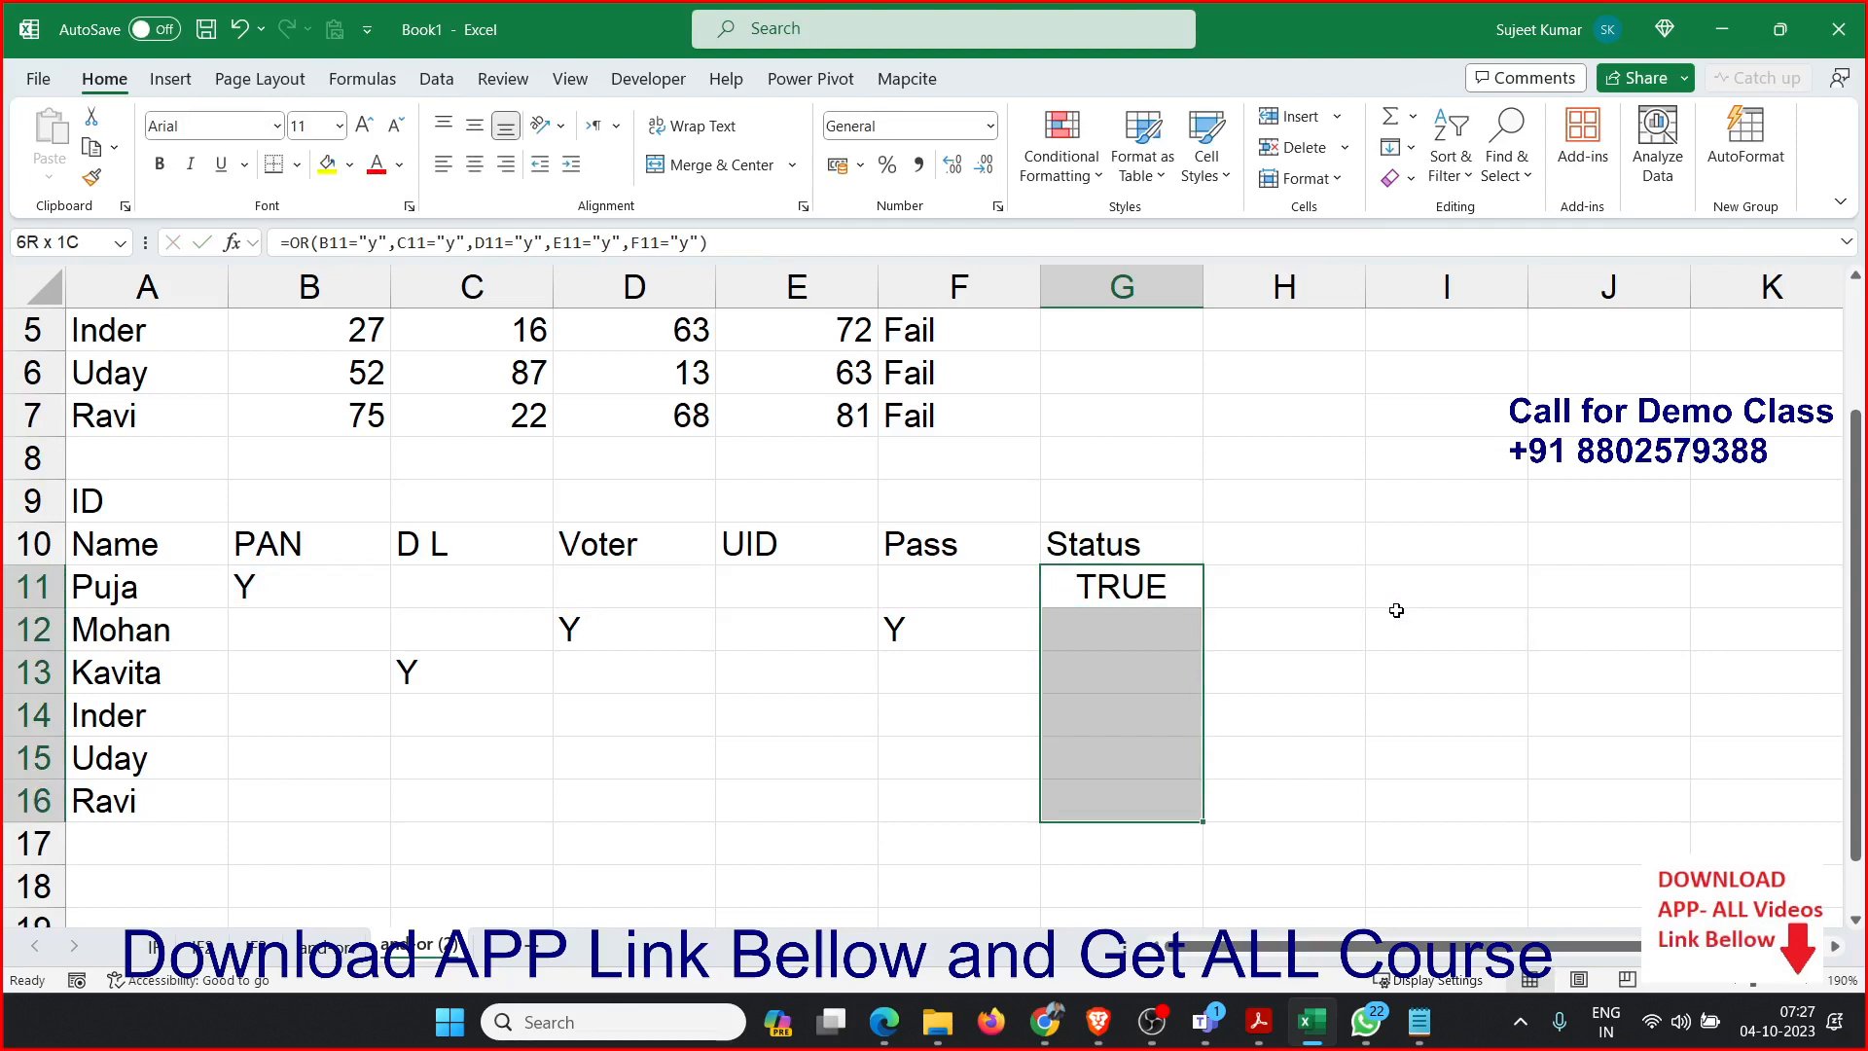
pyautogui.hotkey('ctrl', 'd')
pyautogui.press('Up')
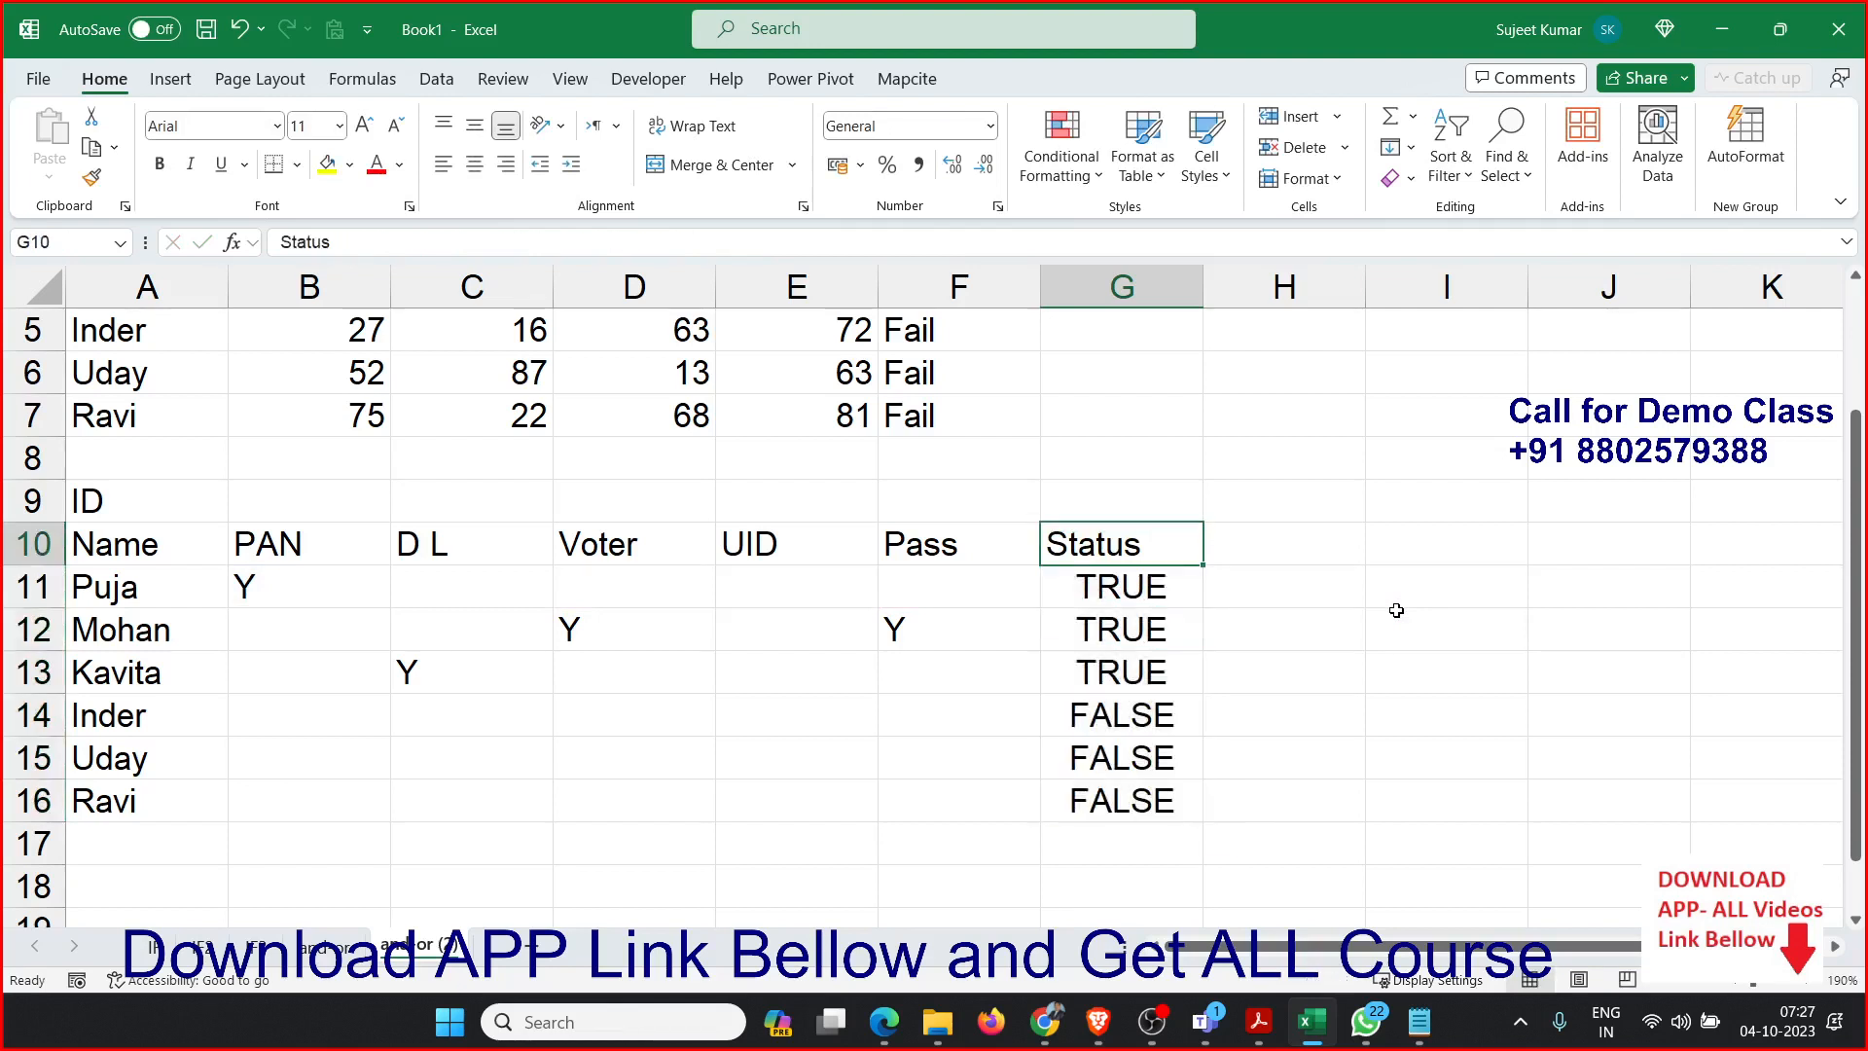
# Edit the G11 Status formula so the OR function becomes the logical test of an enclosing IF function.
pyautogui.press('Down')
pyautogui.press('Down')
pyautogui.press('Down')
pyautogui.press('Up')
pyautogui.press('Up')
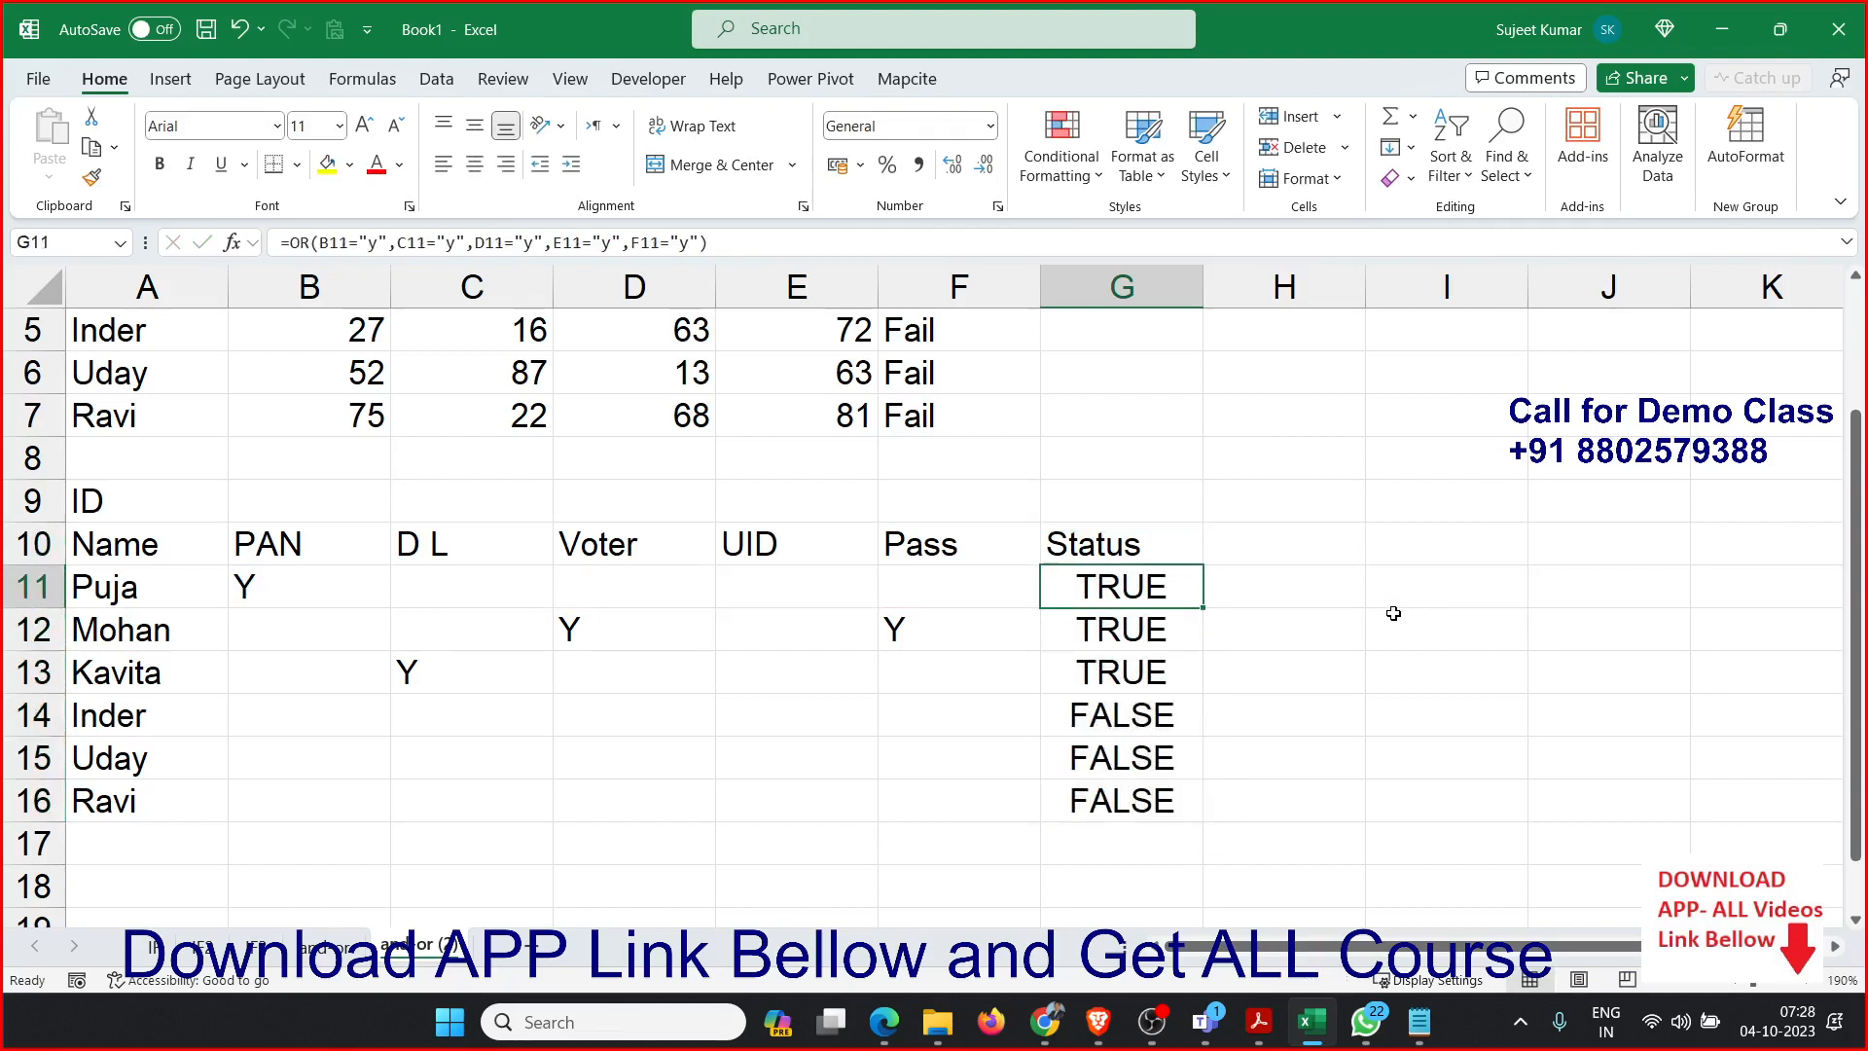
pyautogui.doubleClick(1086, 594)
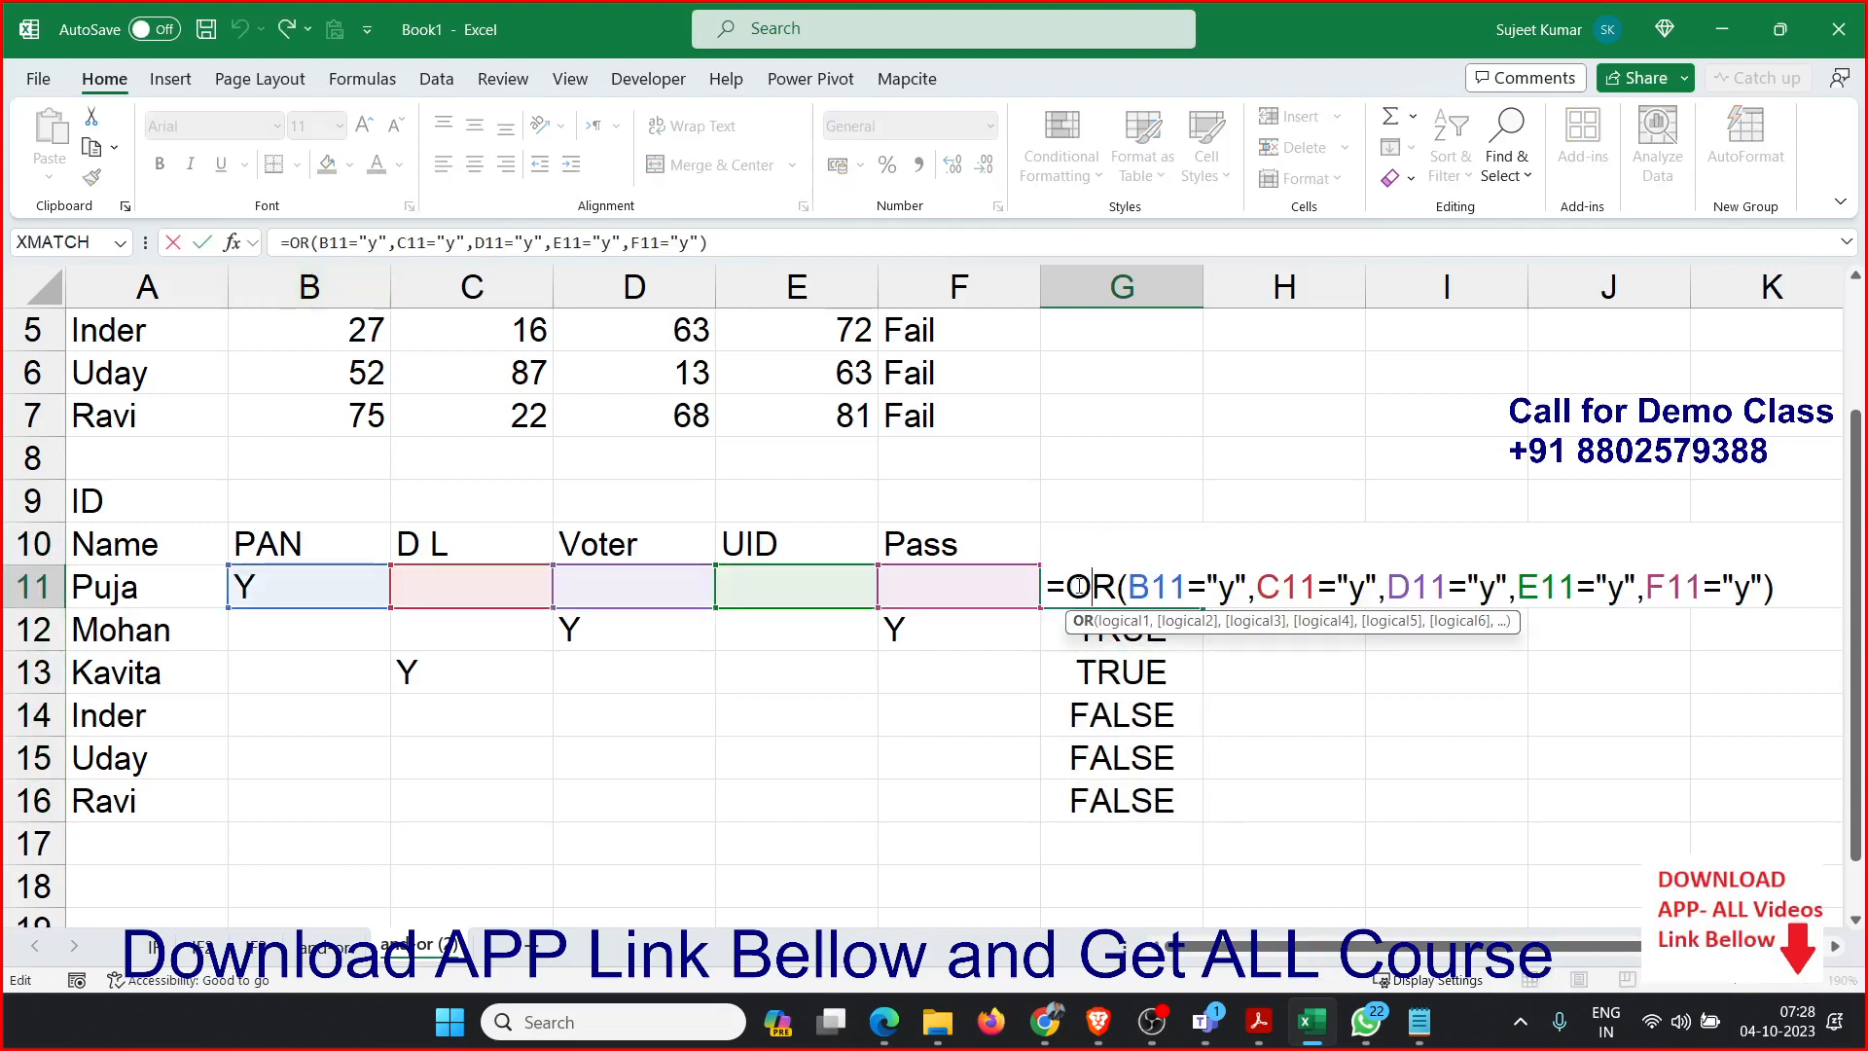
pyautogui.write('IF(')
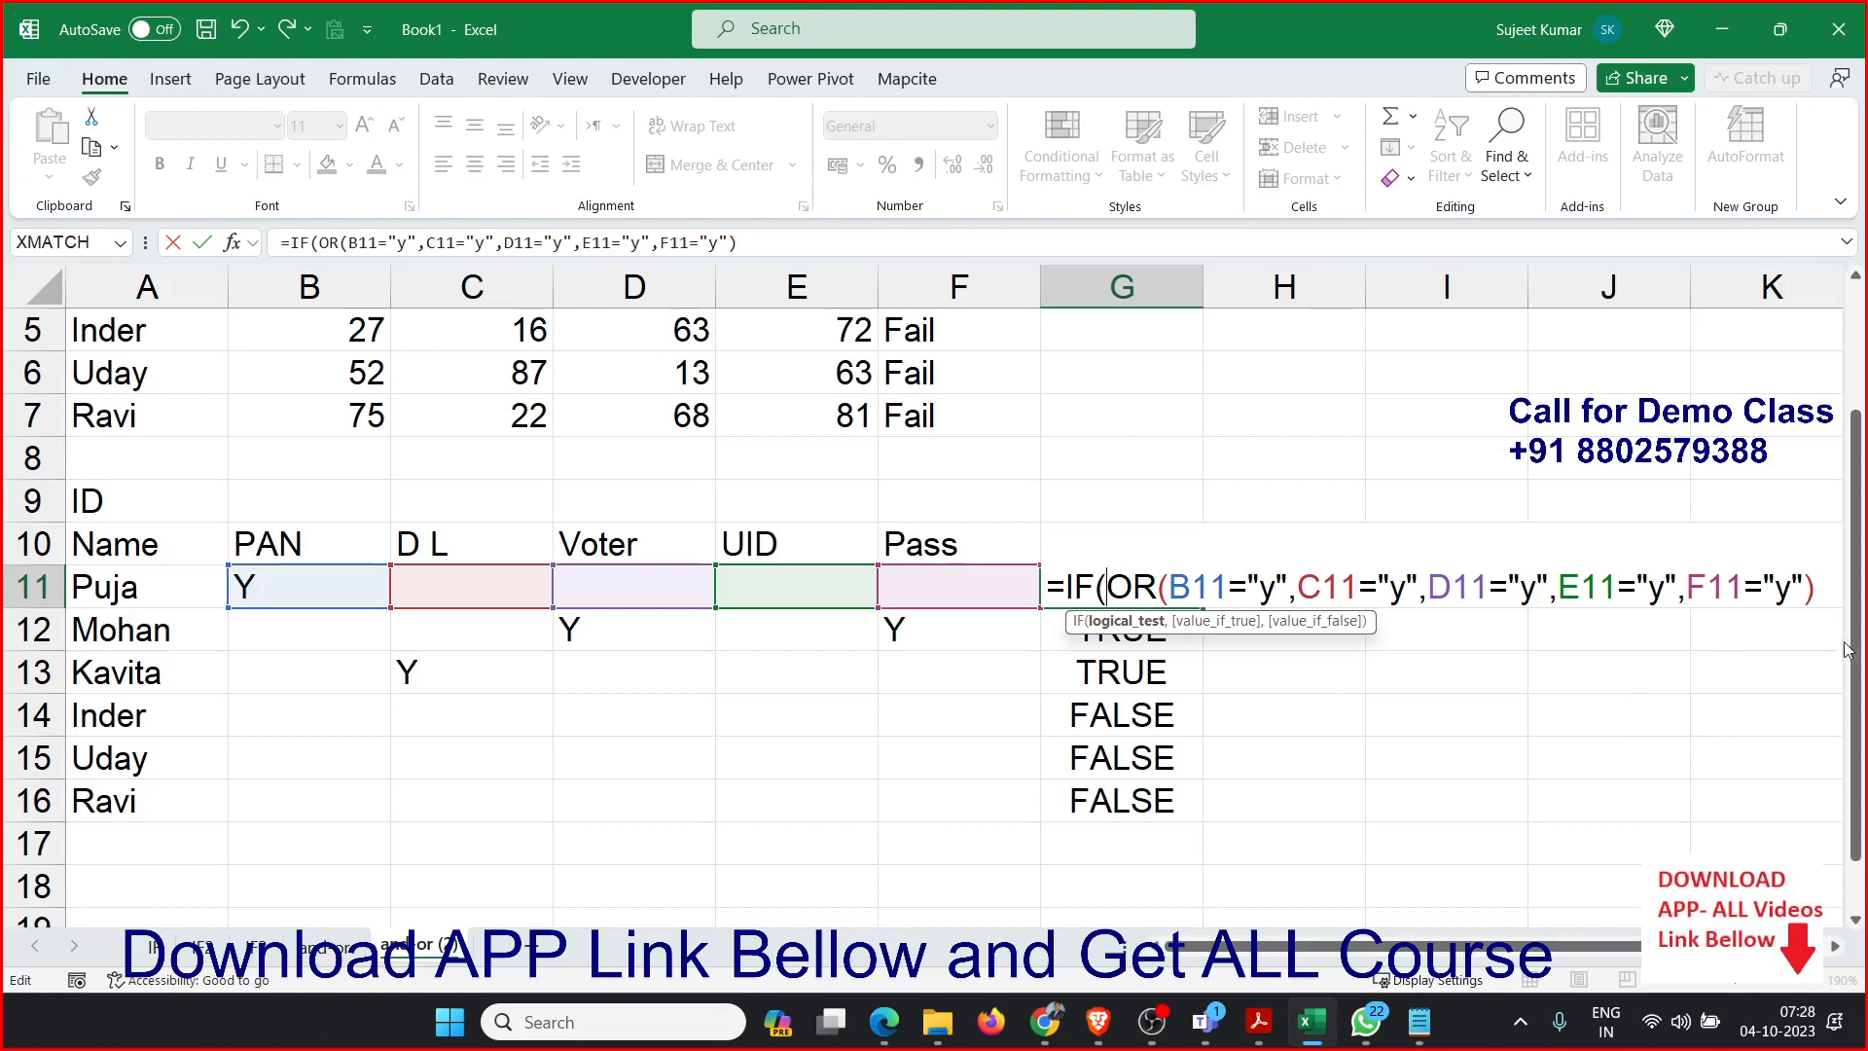
pyautogui.click(1829, 595)
pyautogui.write(',')
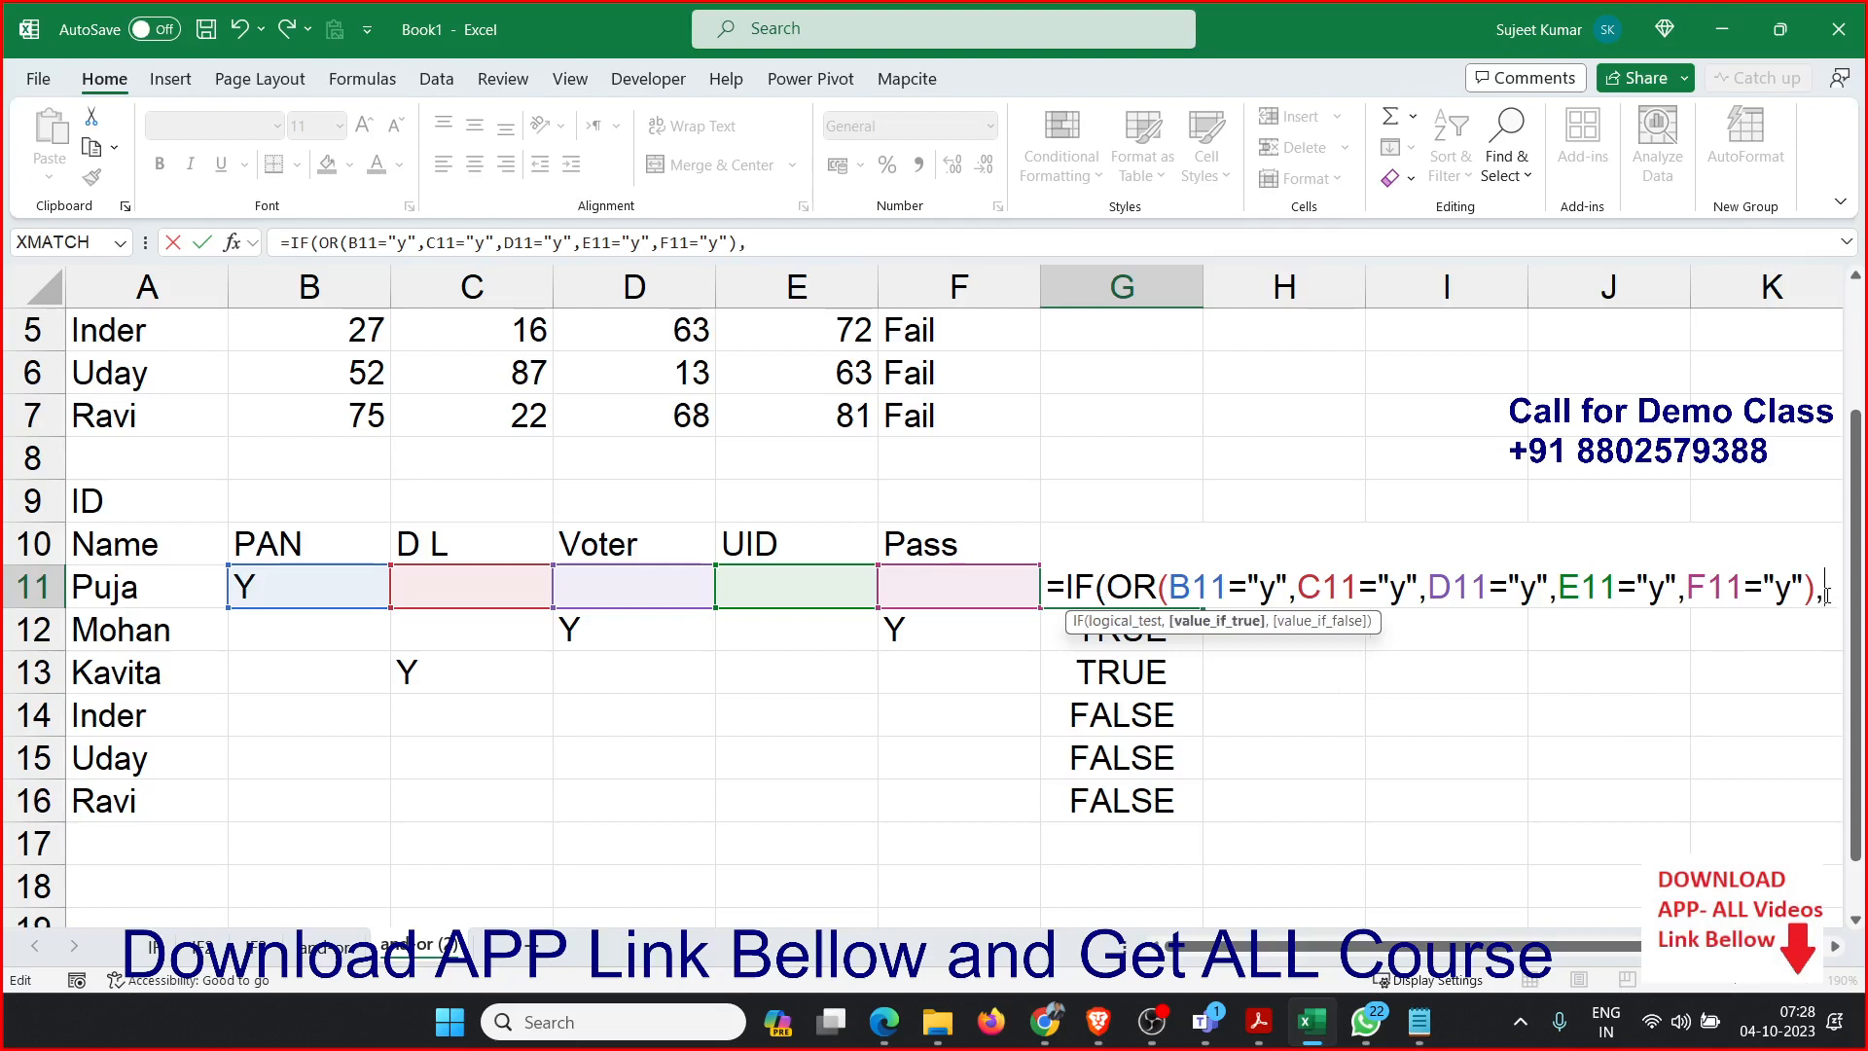
pyautogui.write('"P')
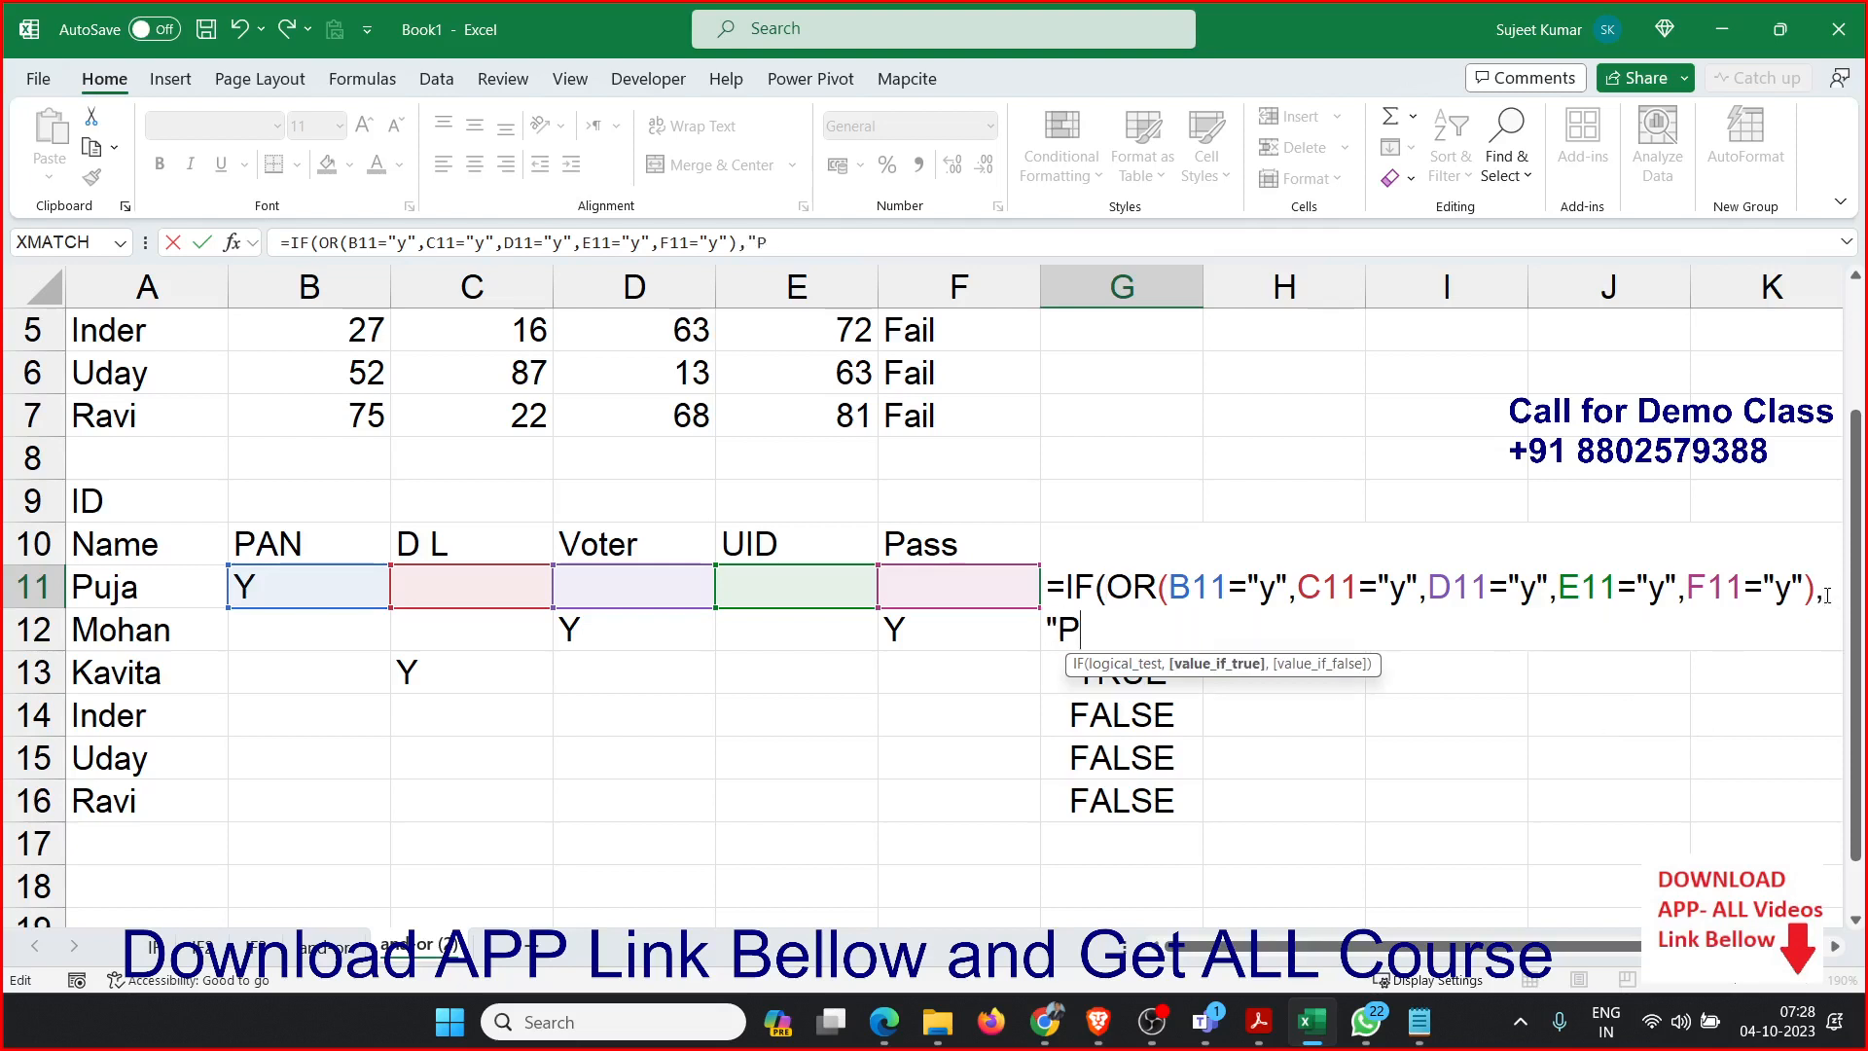
pyautogui.write('ending')
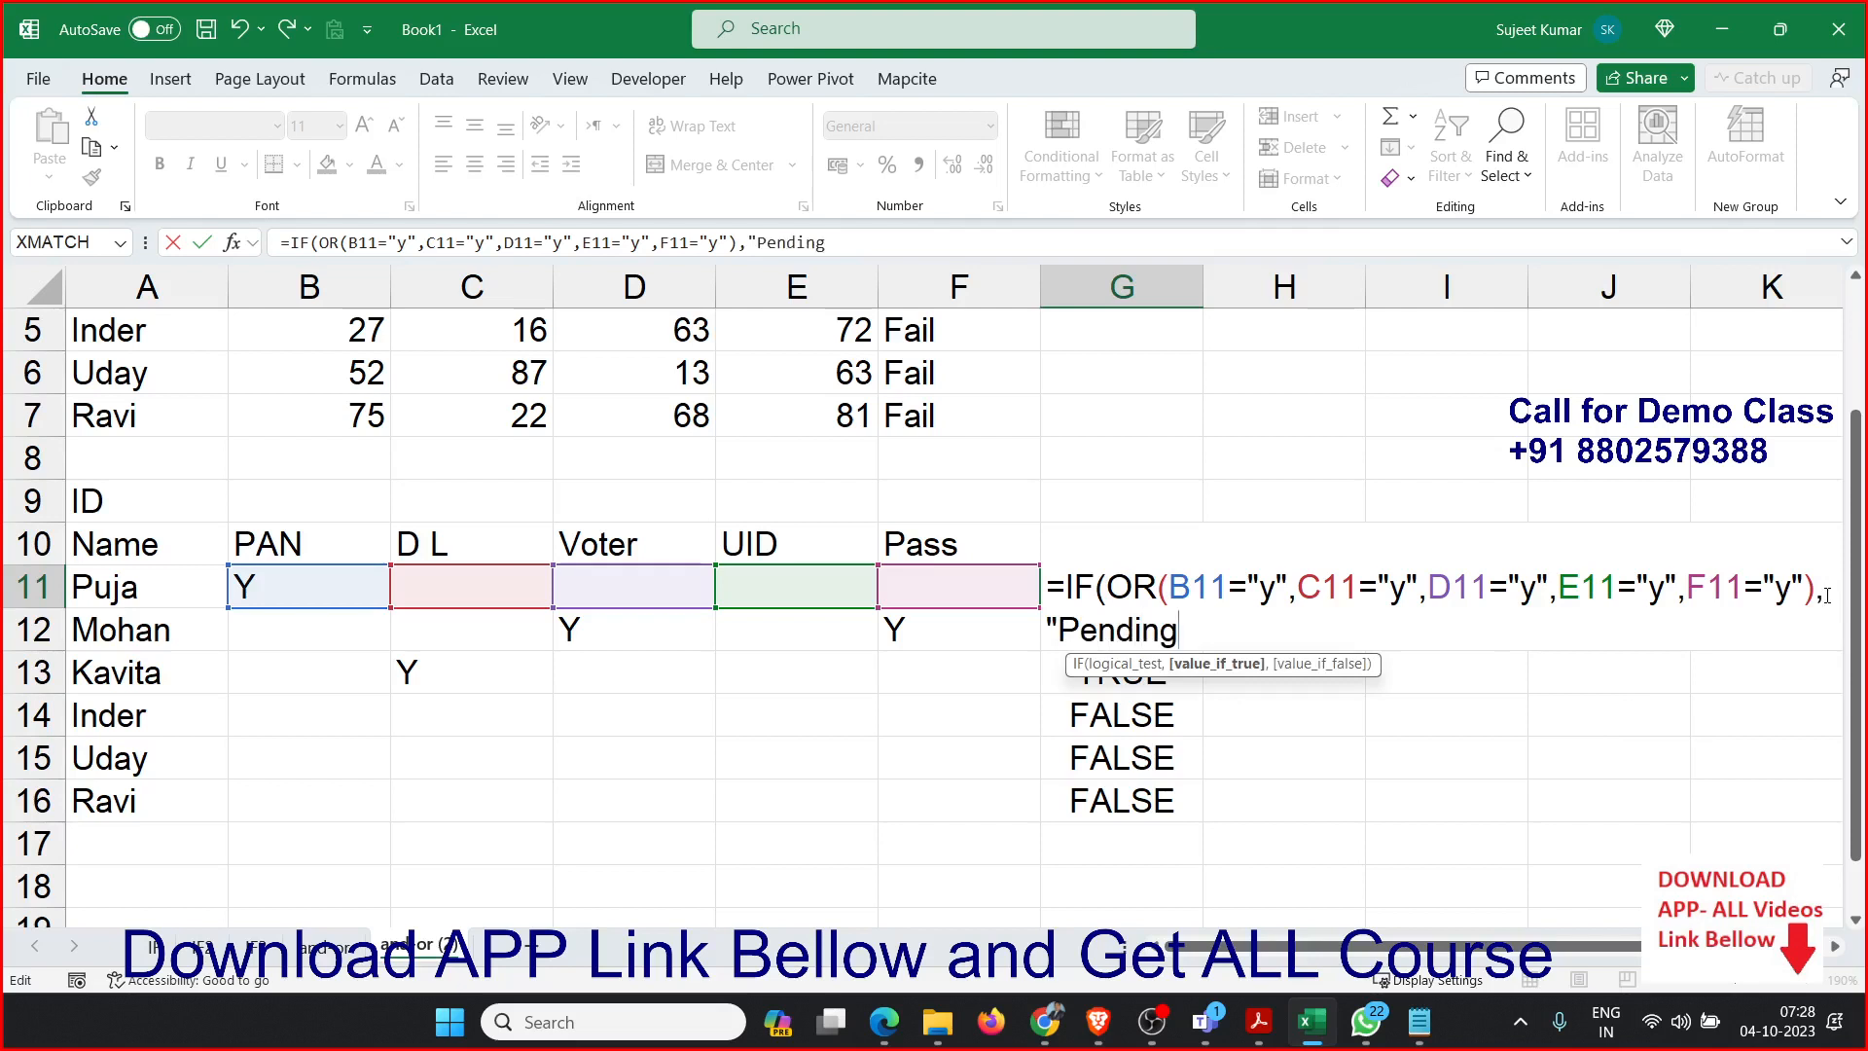
pyautogui.press('BackSpace')
pyautogui.press('BackSpace')
pyautogui.press('BackSpace')
pyautogui.press('BackSpace')
pyautogui.press('BackSpace')
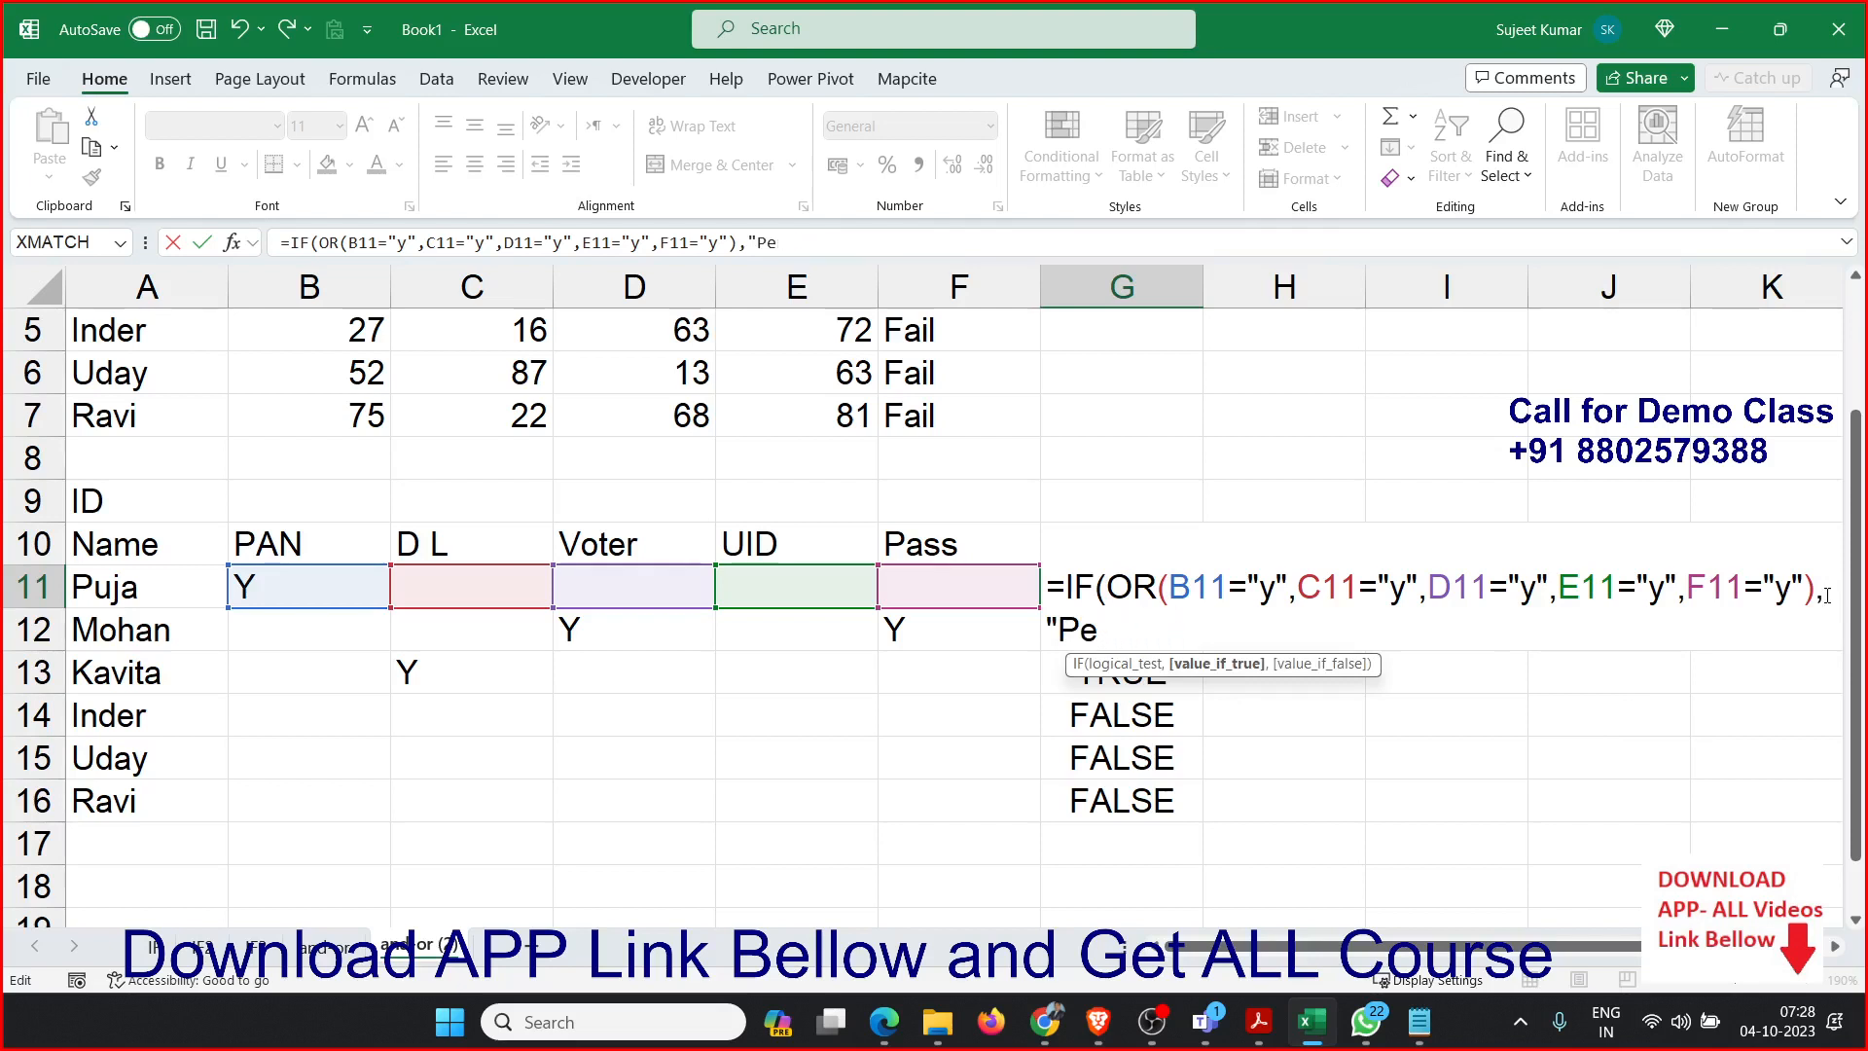
pyautogui.press('BackSpace')
pyautogui.press('BackSpace')
# Finish the IF formula in G11 with "OK" as the true result and "Pending" as the false result.
pyautogui.write('OK","P')
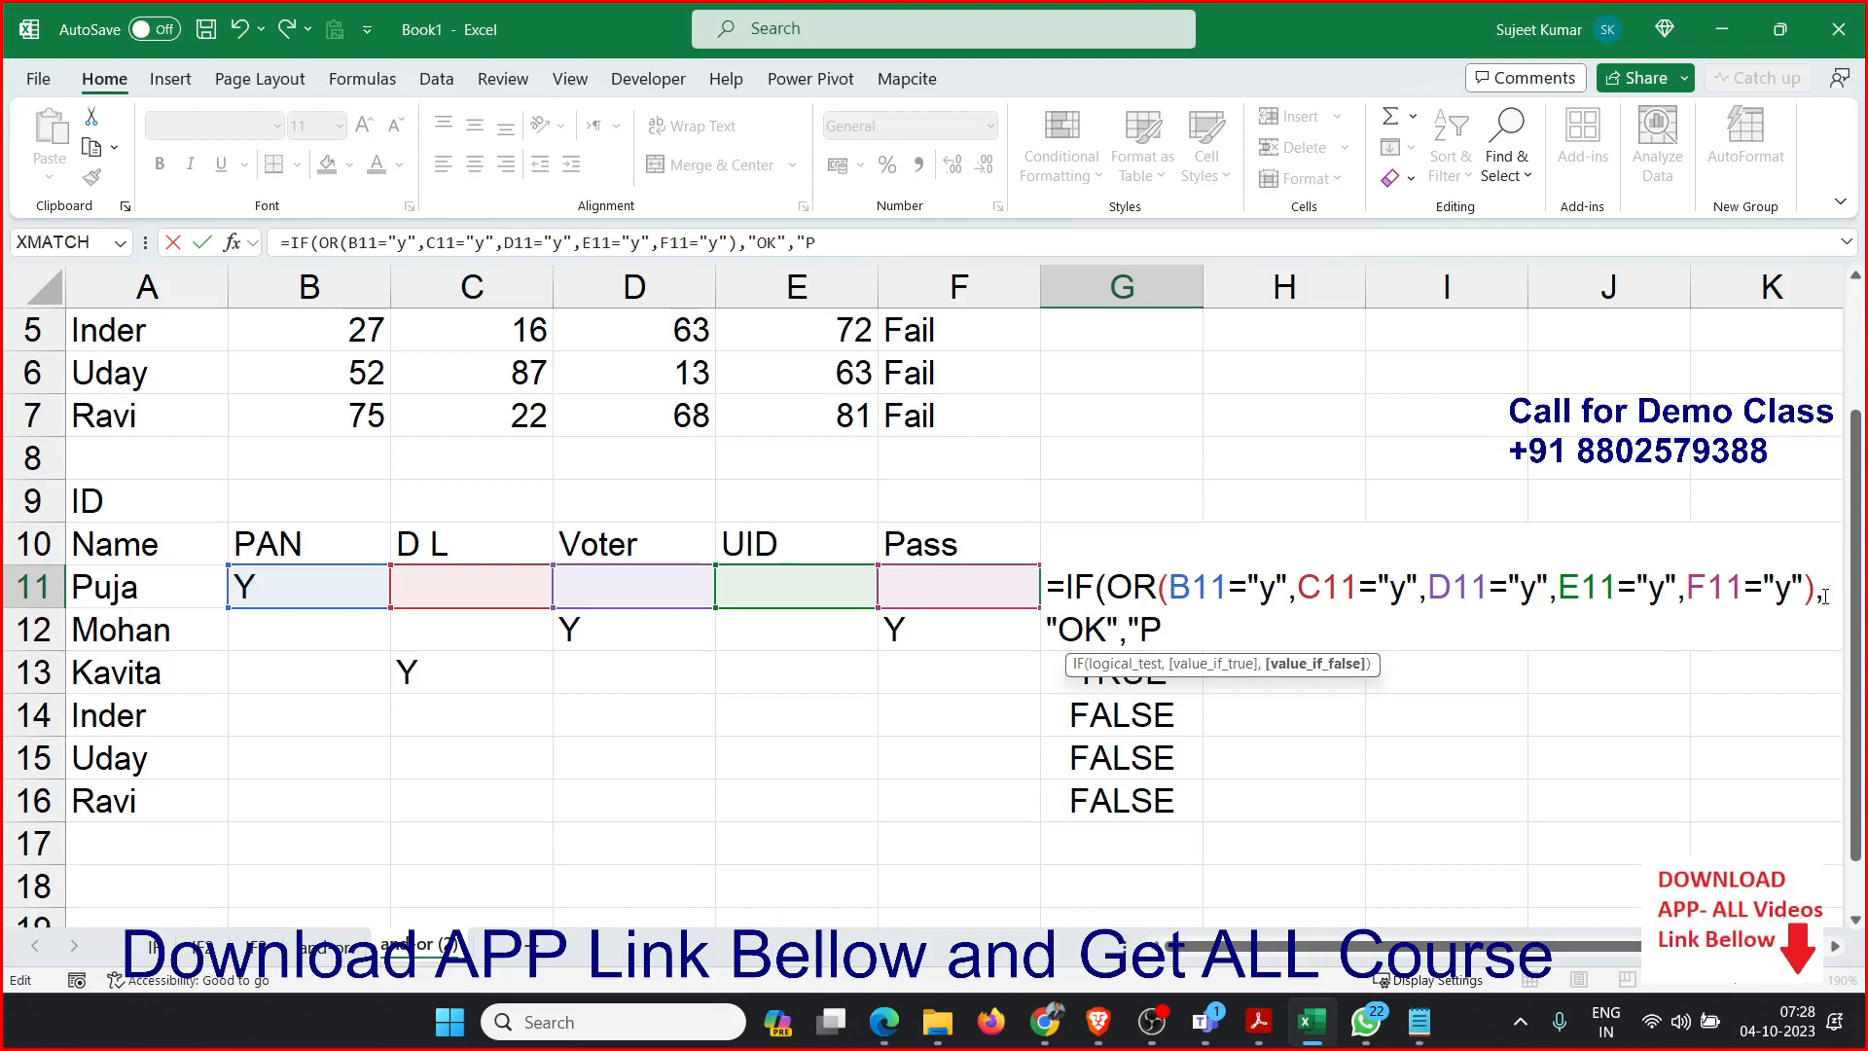
pyautogui.write('ending')
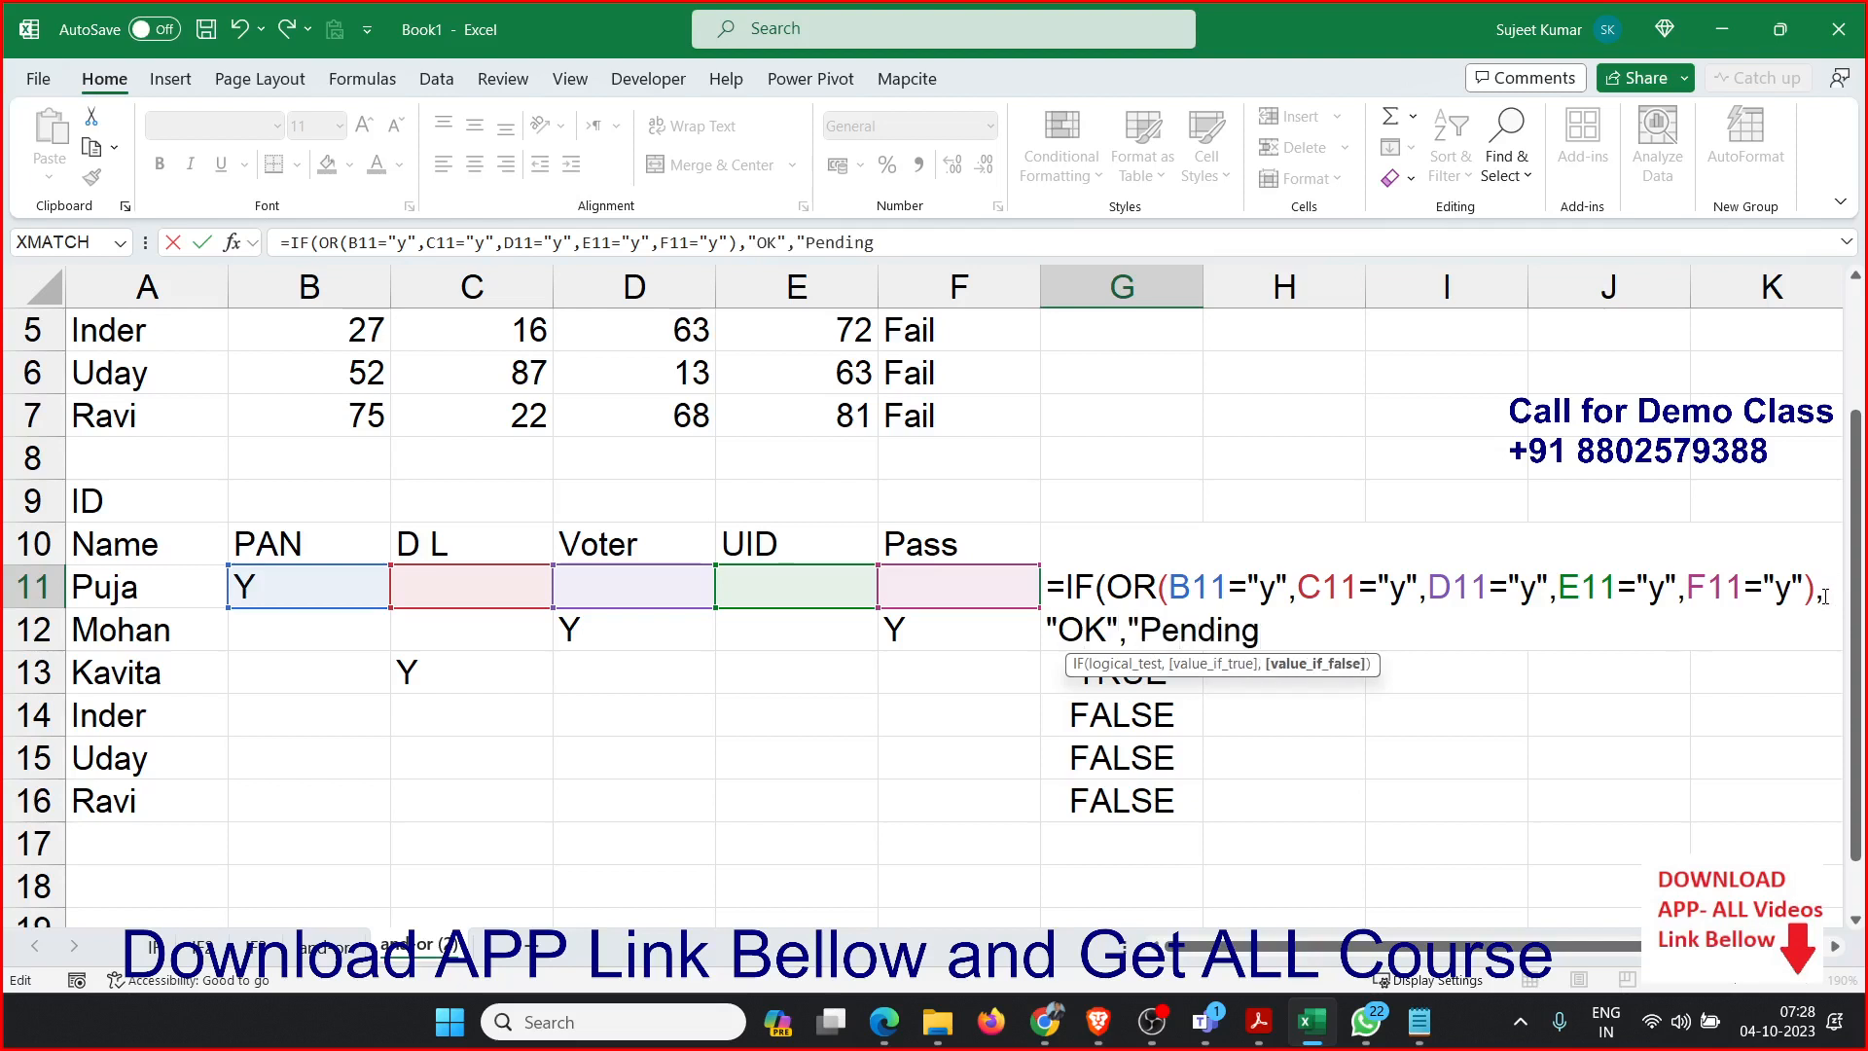
pyautogui.write('")')
pyautogui.press('Return')
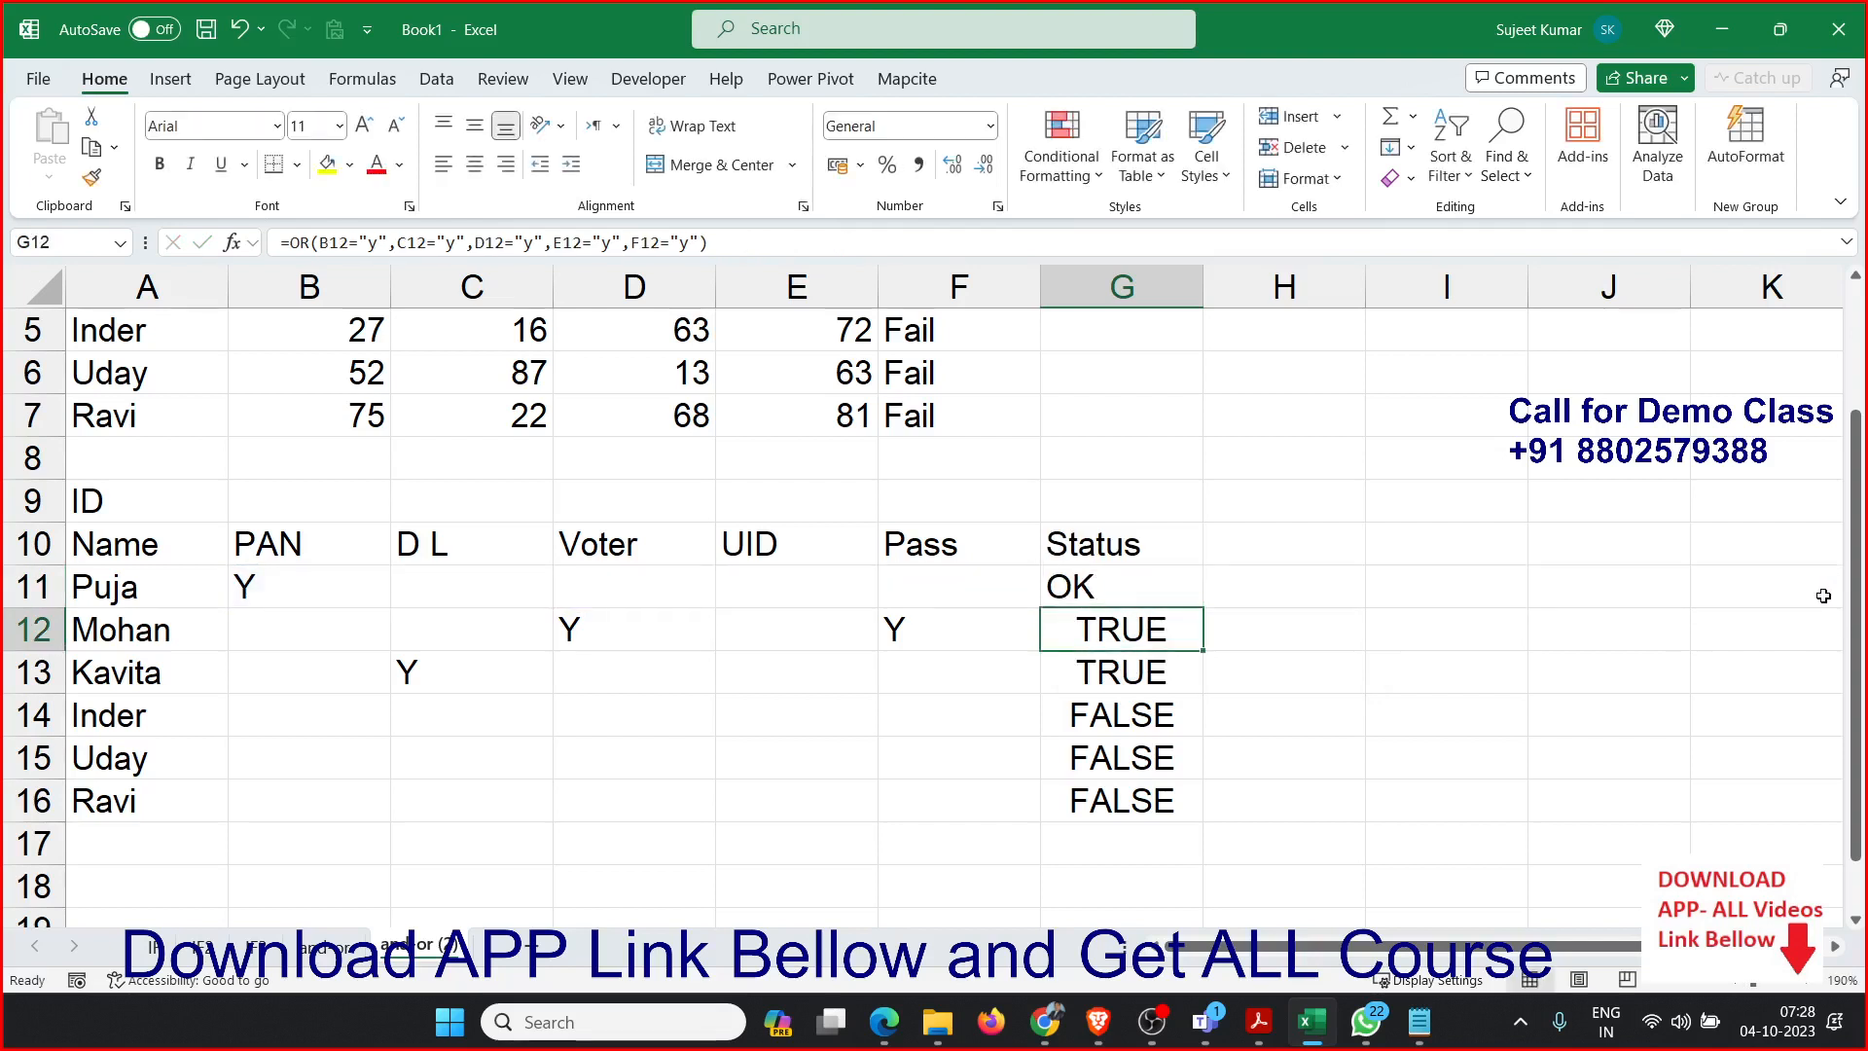
# Fill the IF with OR formula from G11 down through G16.
pyautogui.press('Up')
pyautogui.hotkey('ctrl', 'shift', 'Down')
pyautogui.hotkey('ctrl', 'd')
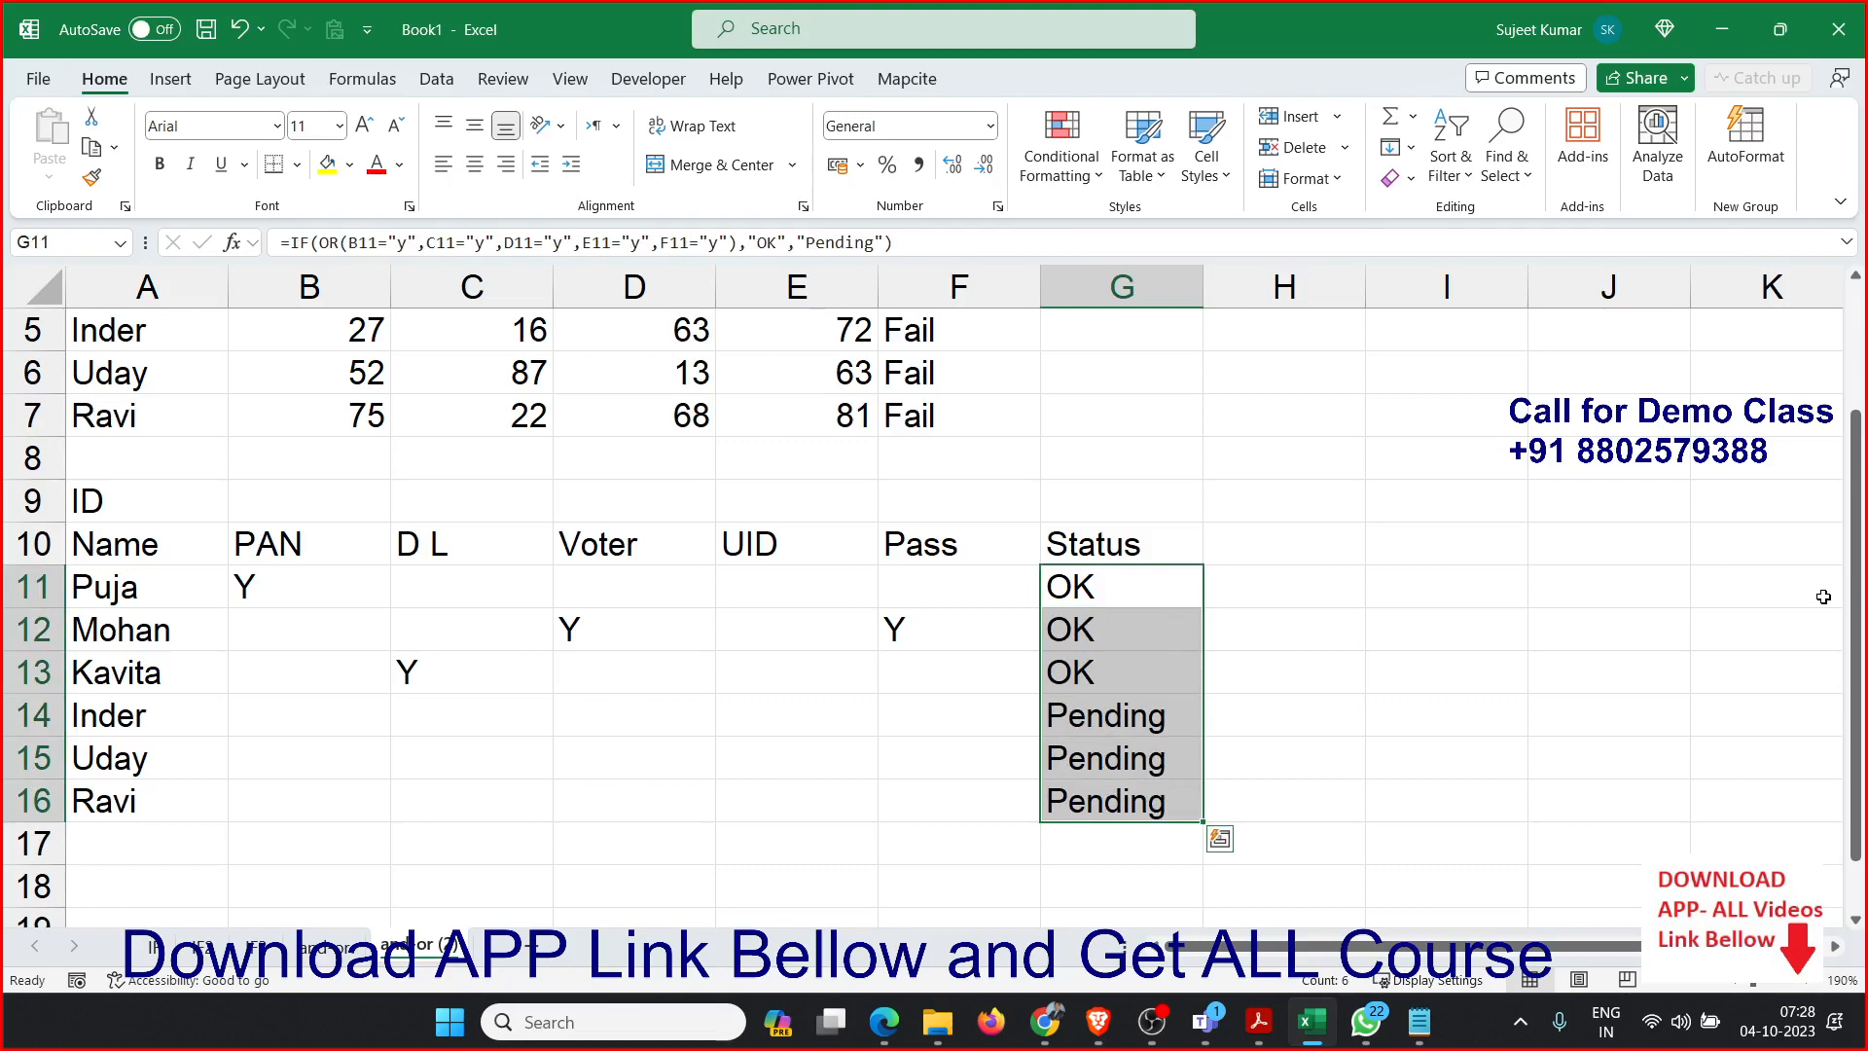
# Copy the Sales list in A1:A9 from the and-or sheet.
pyautogui.click(751, 671)
pyautogui.scroll(2, 750, 672)
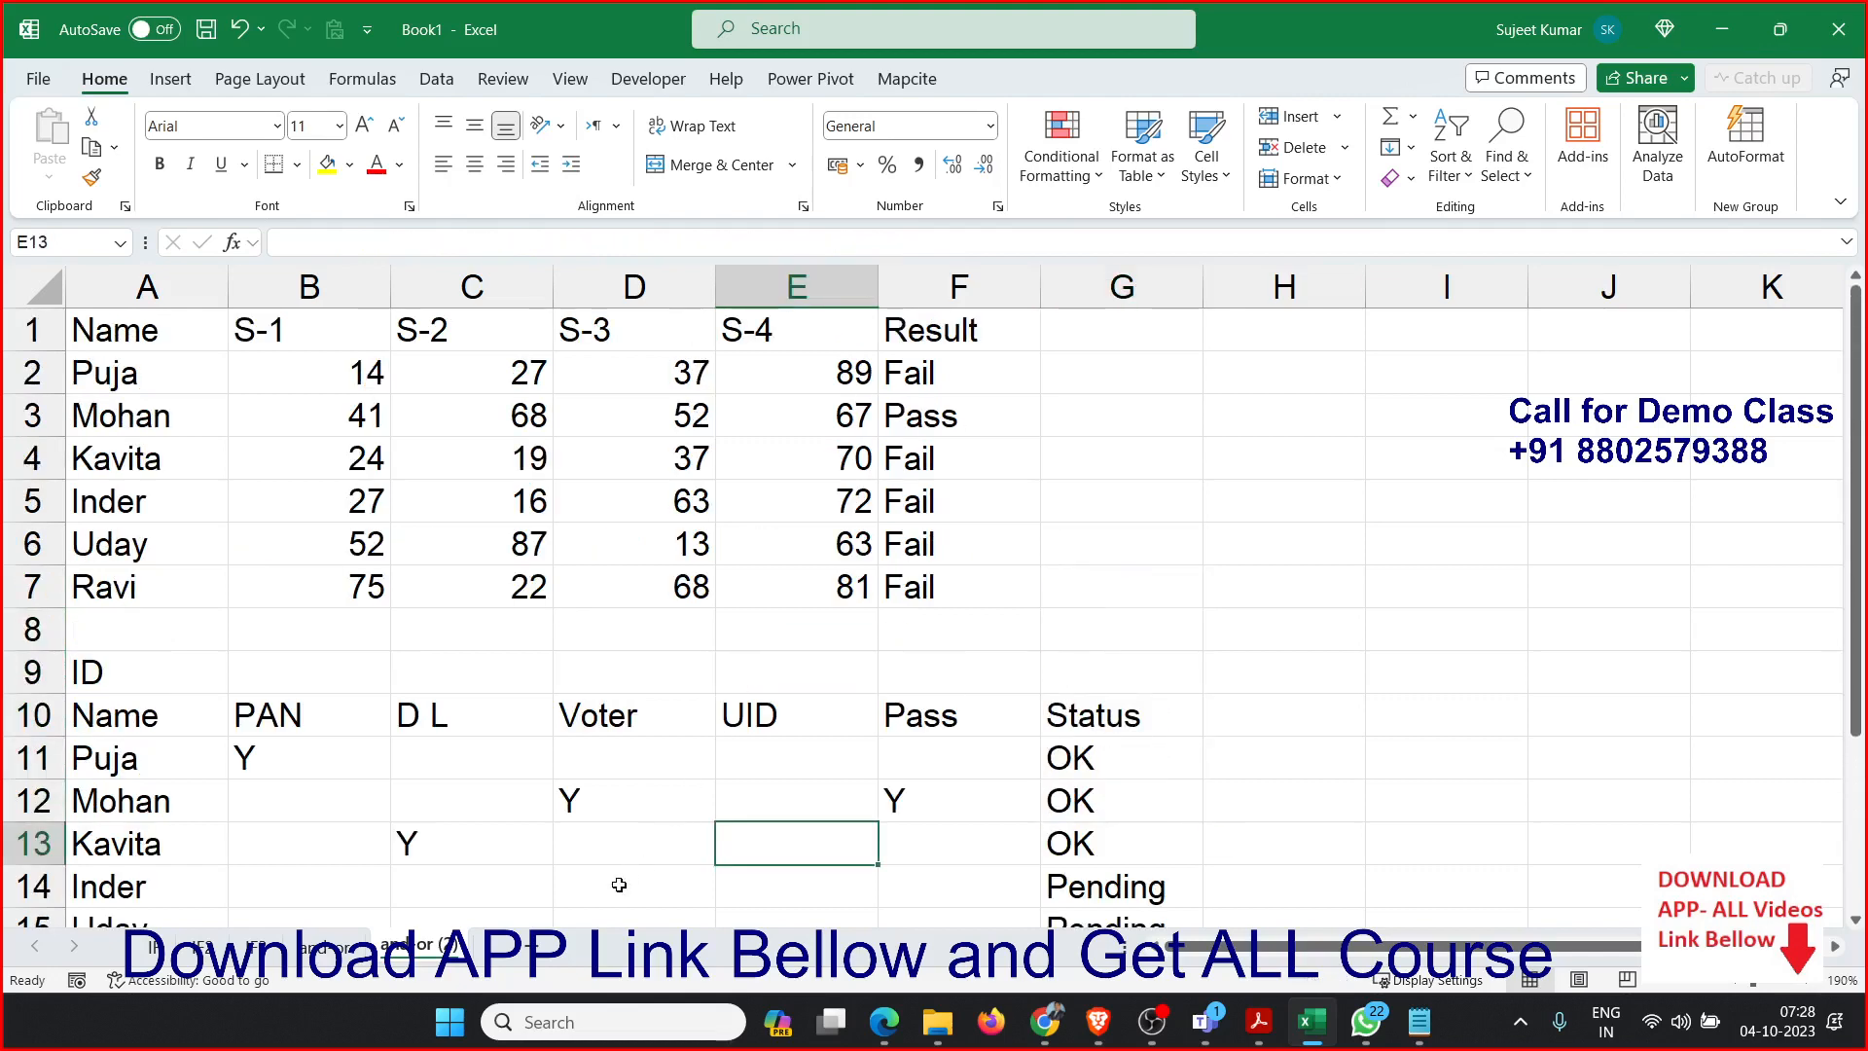
pyautogui.click(271, 952)
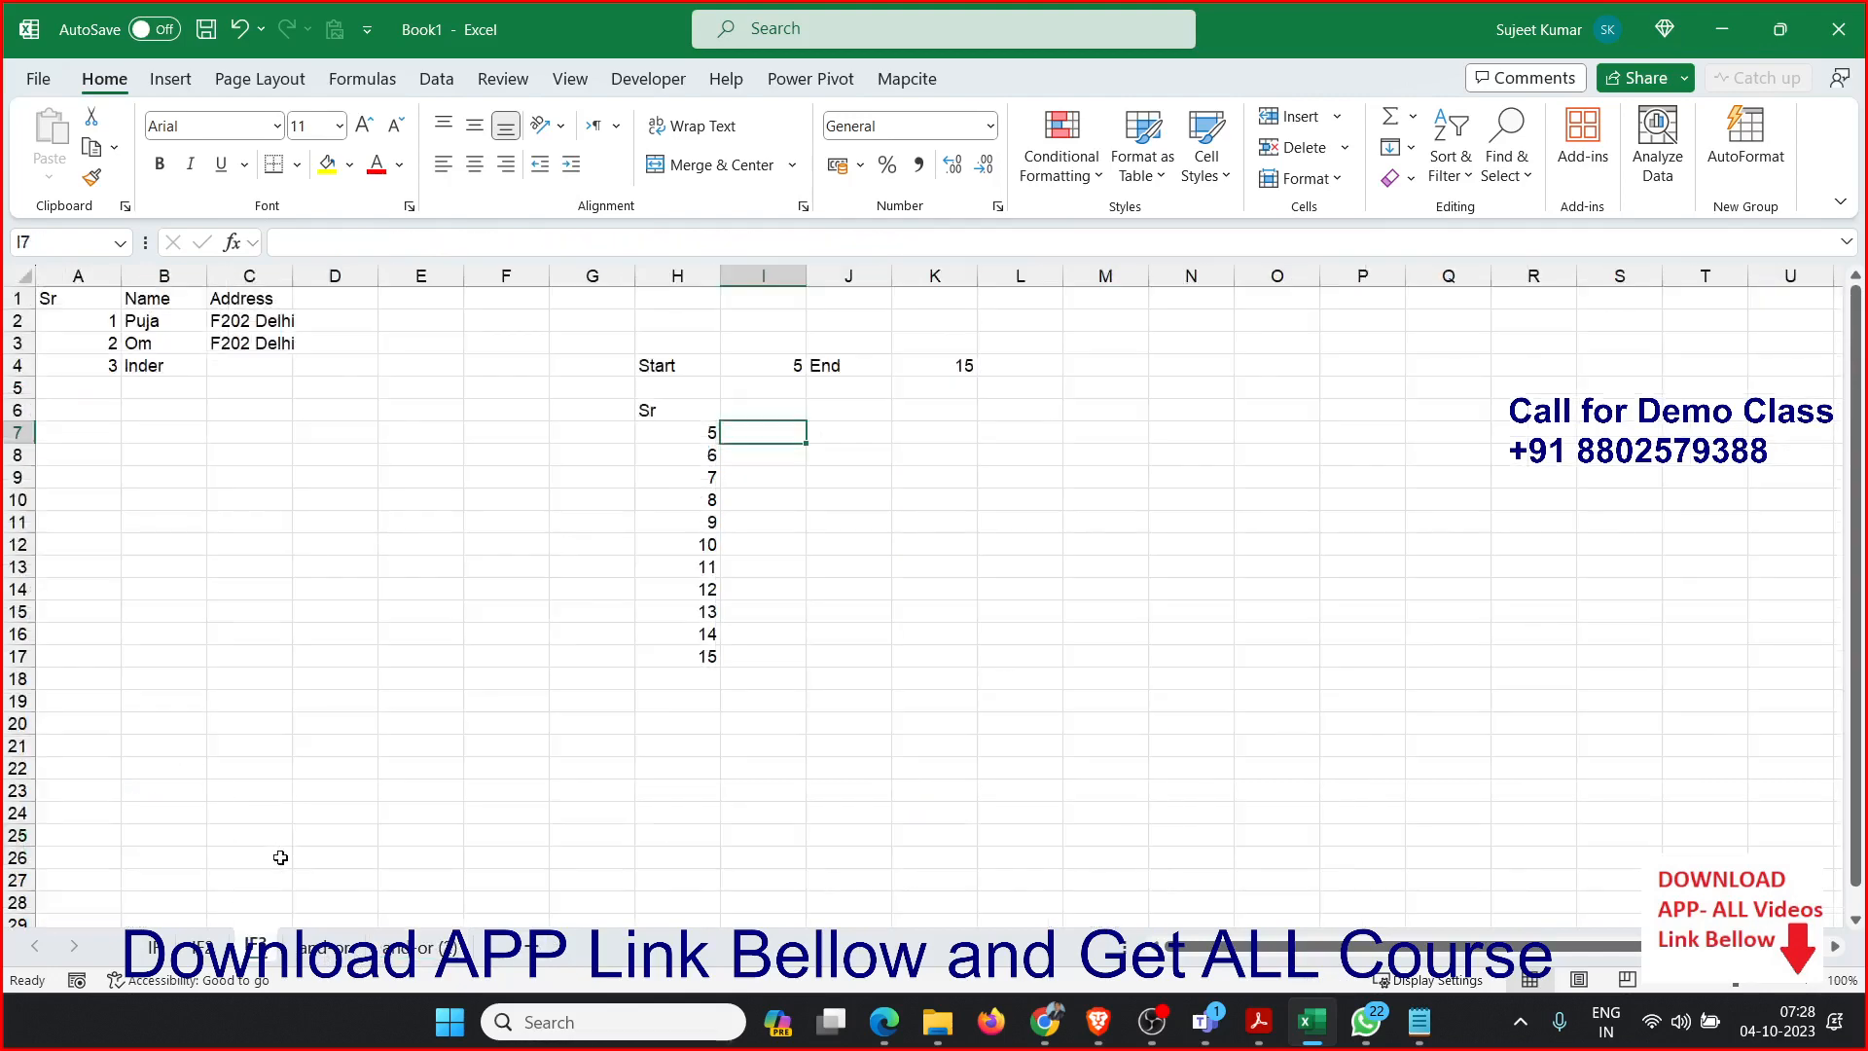
pyautogui.click(310, 949)
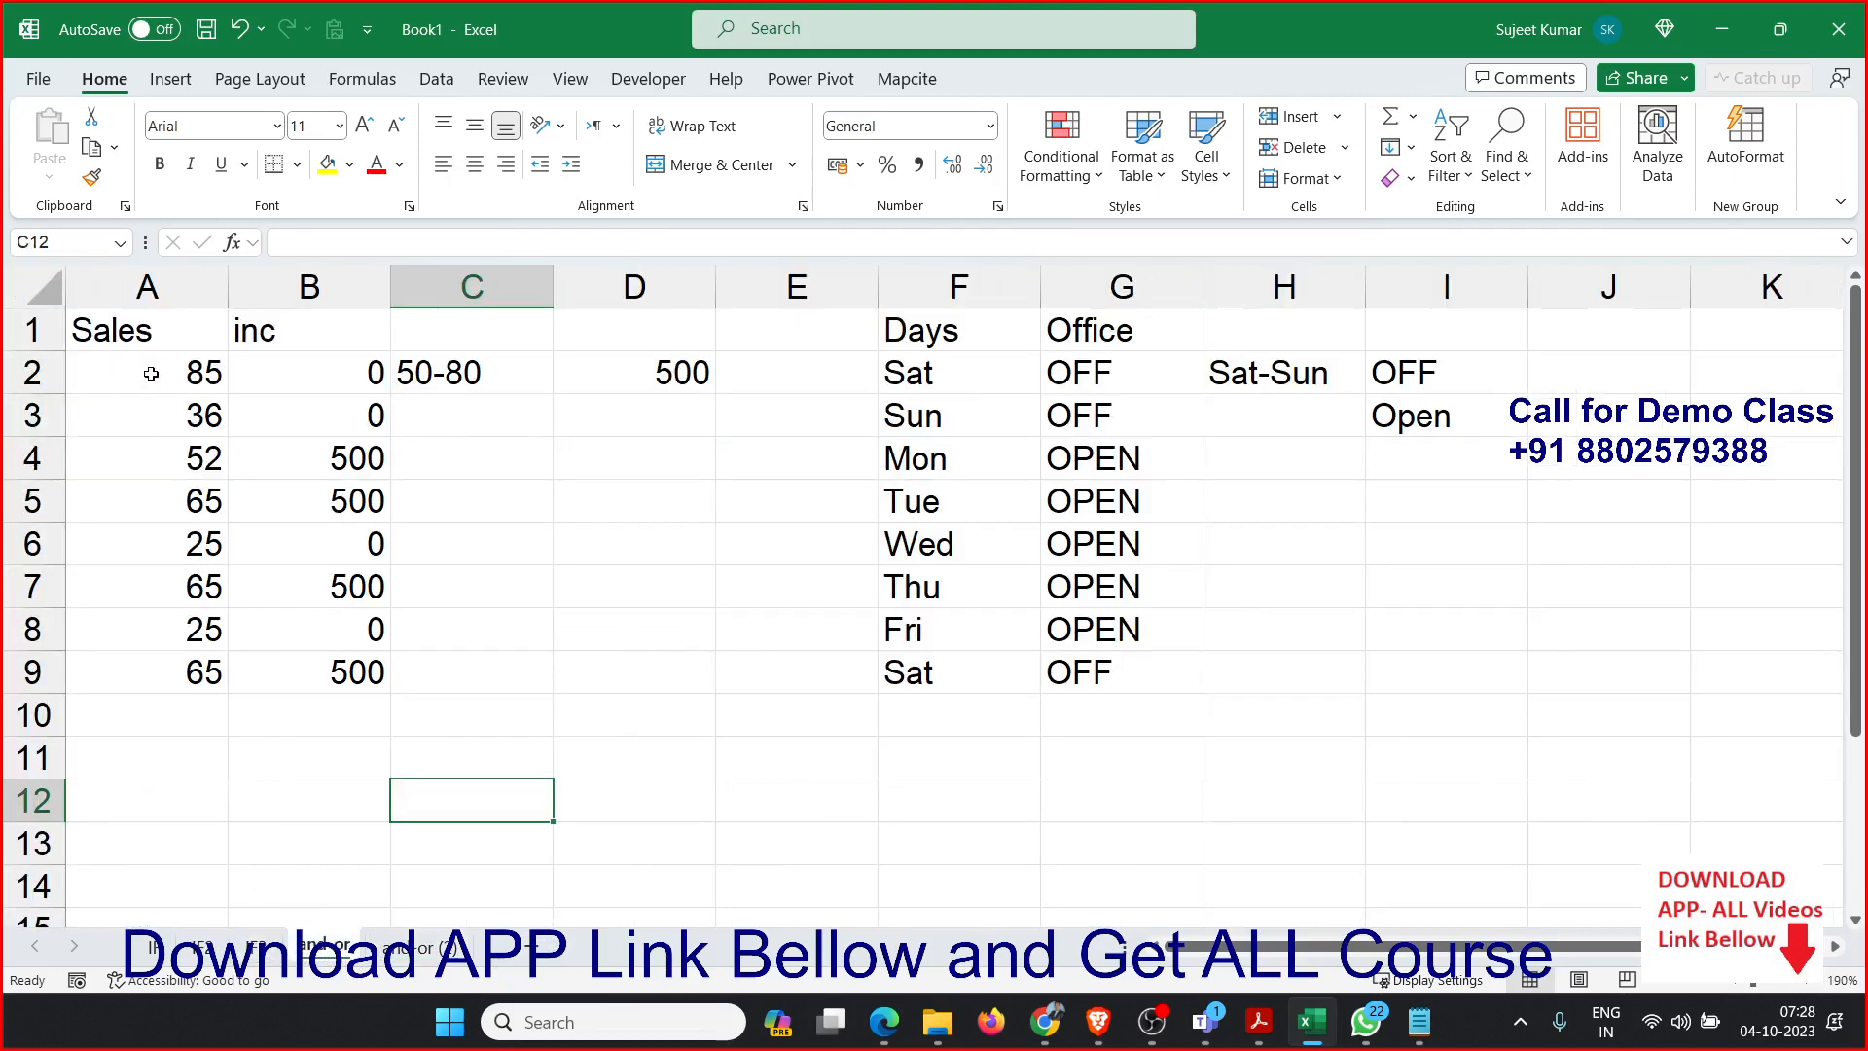
pyautogui.moveTo(151, 324); pyautogui.dragTo(144, 677)
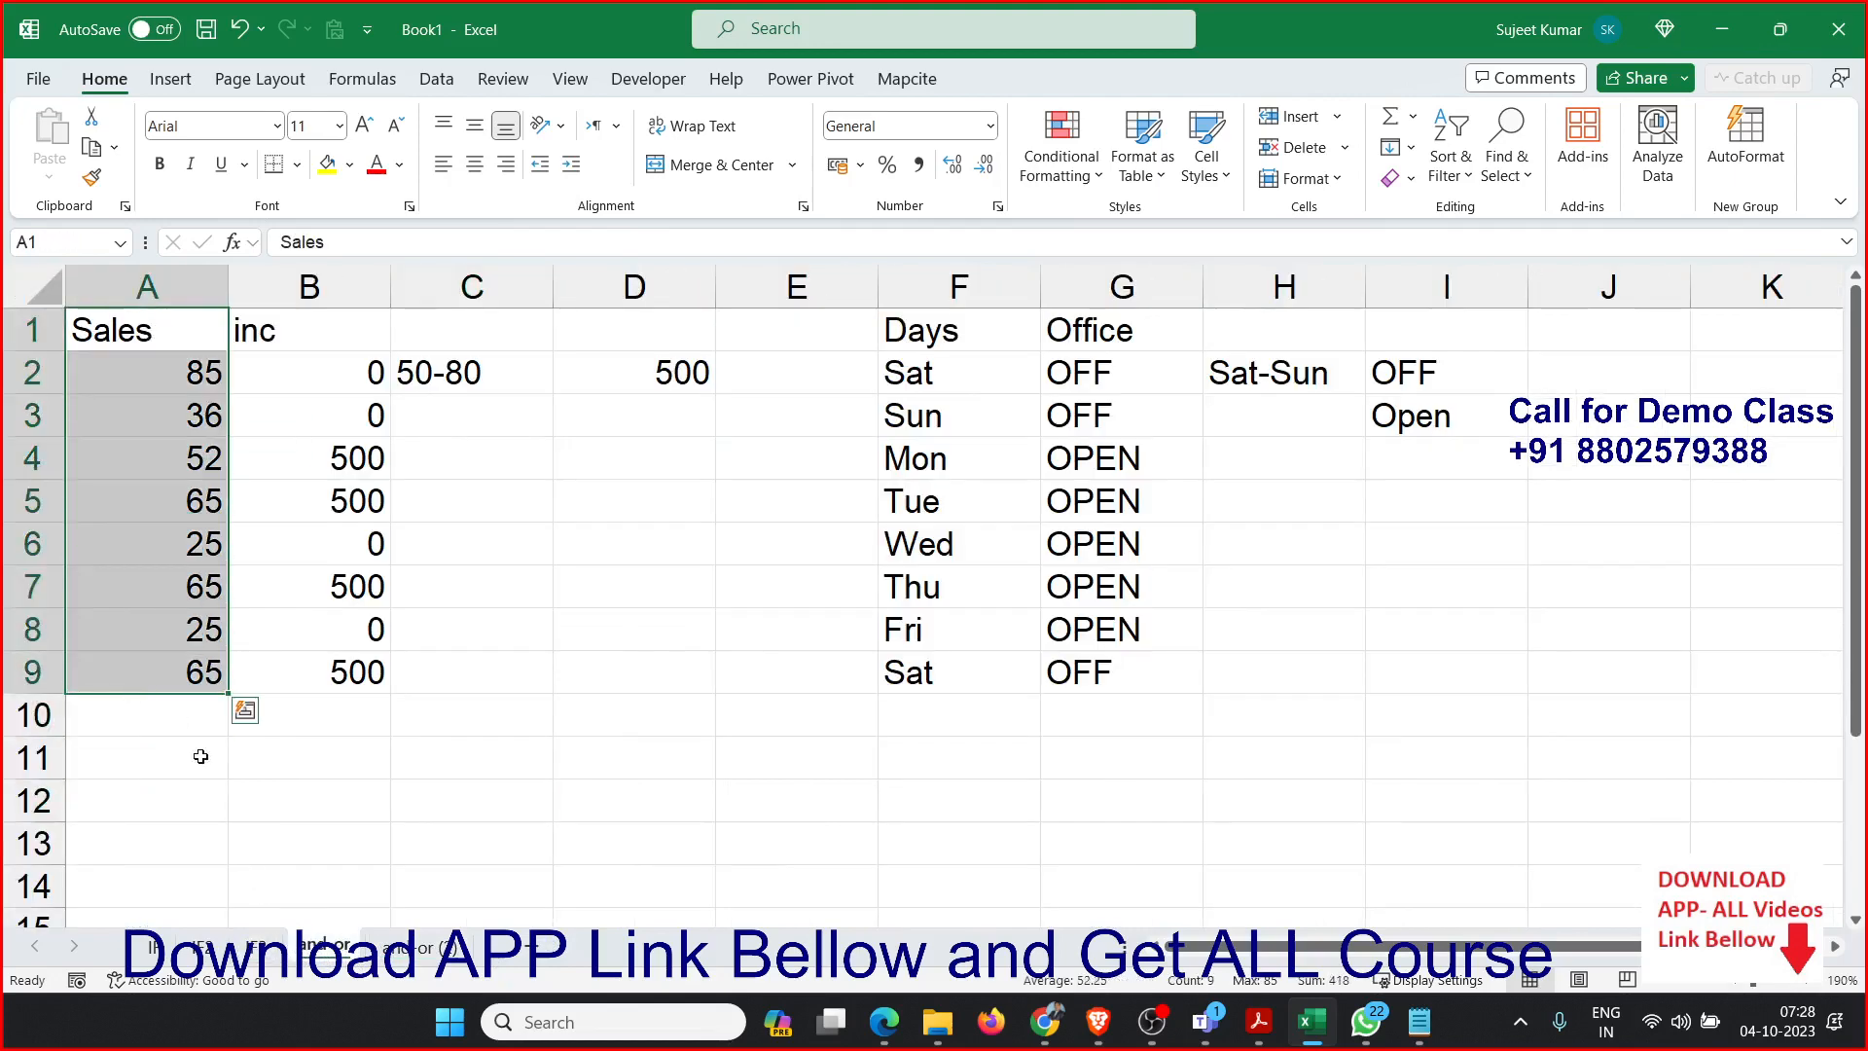
pyautogui.hotkey('ctrl', 'c')
# Add a new worksheet, place it after the and-or (2) sheet, and rename it nest.
pyautogui.click(542, 959)
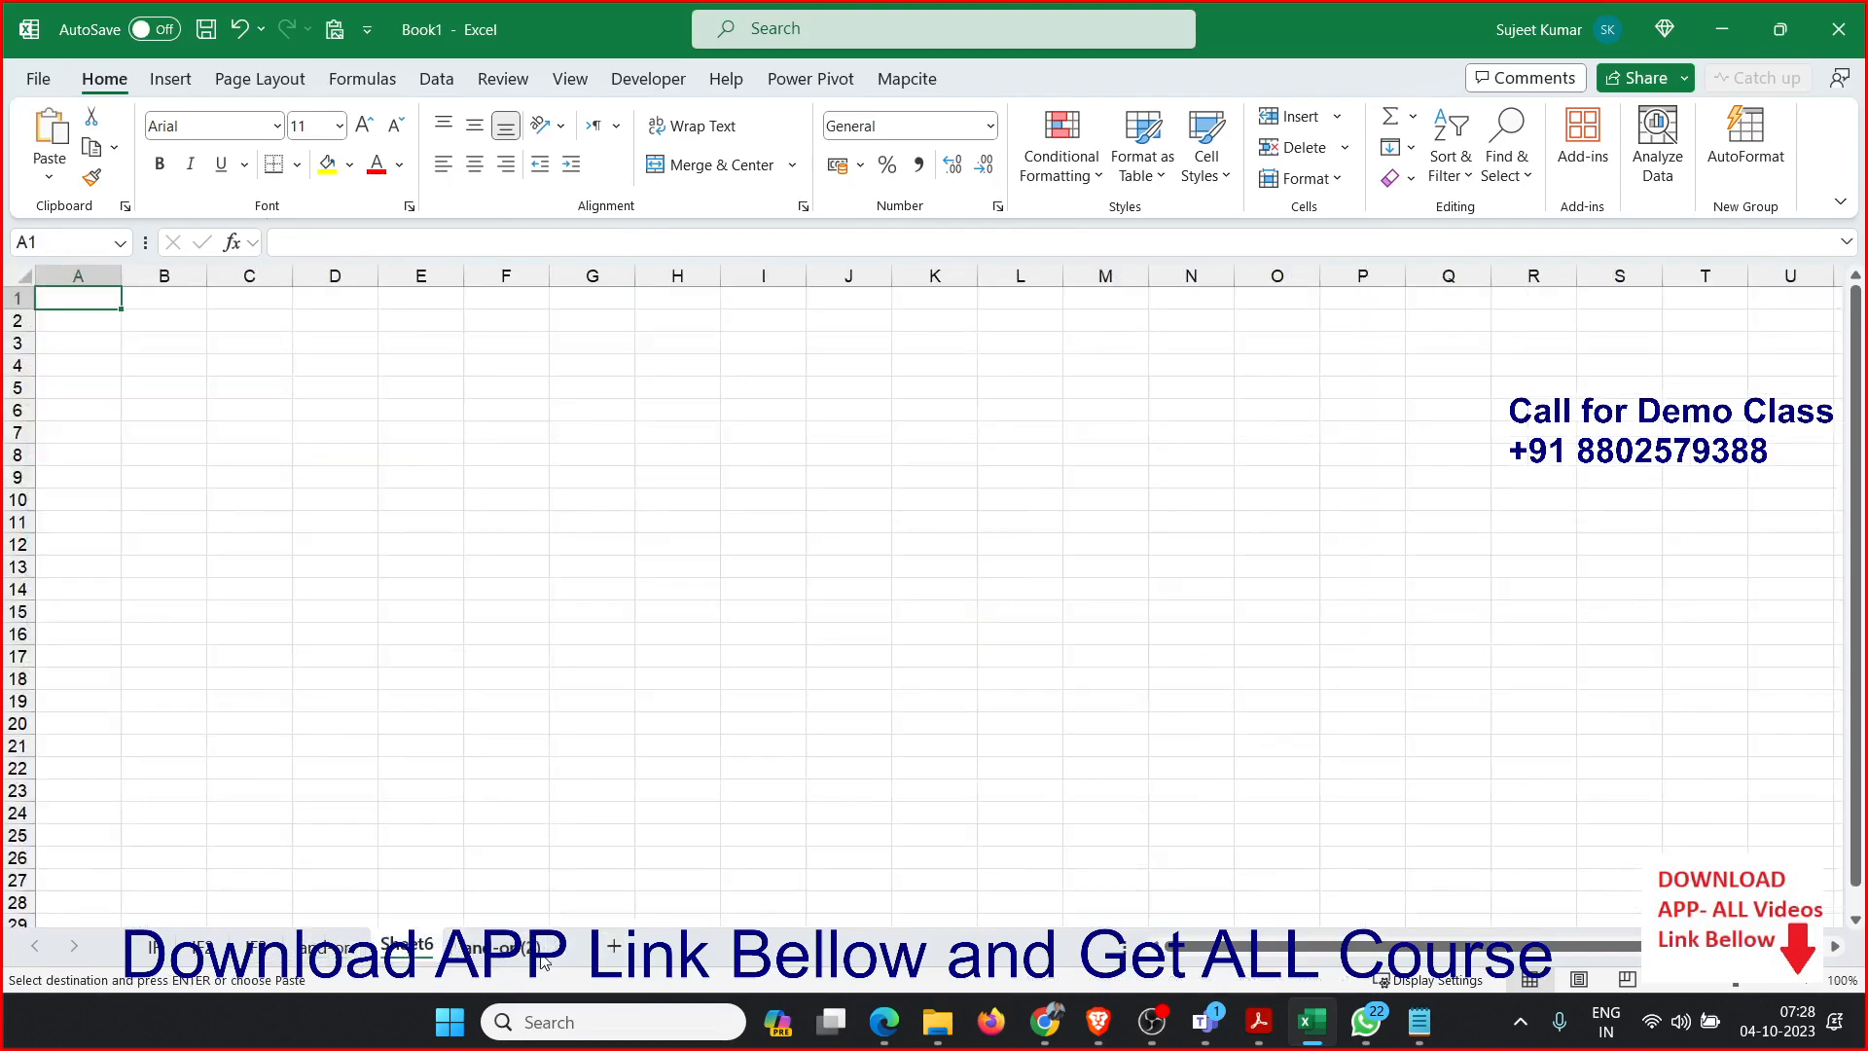
pyautogui.moveTo(406, 954); pyautogui.dragTo(604, 958)
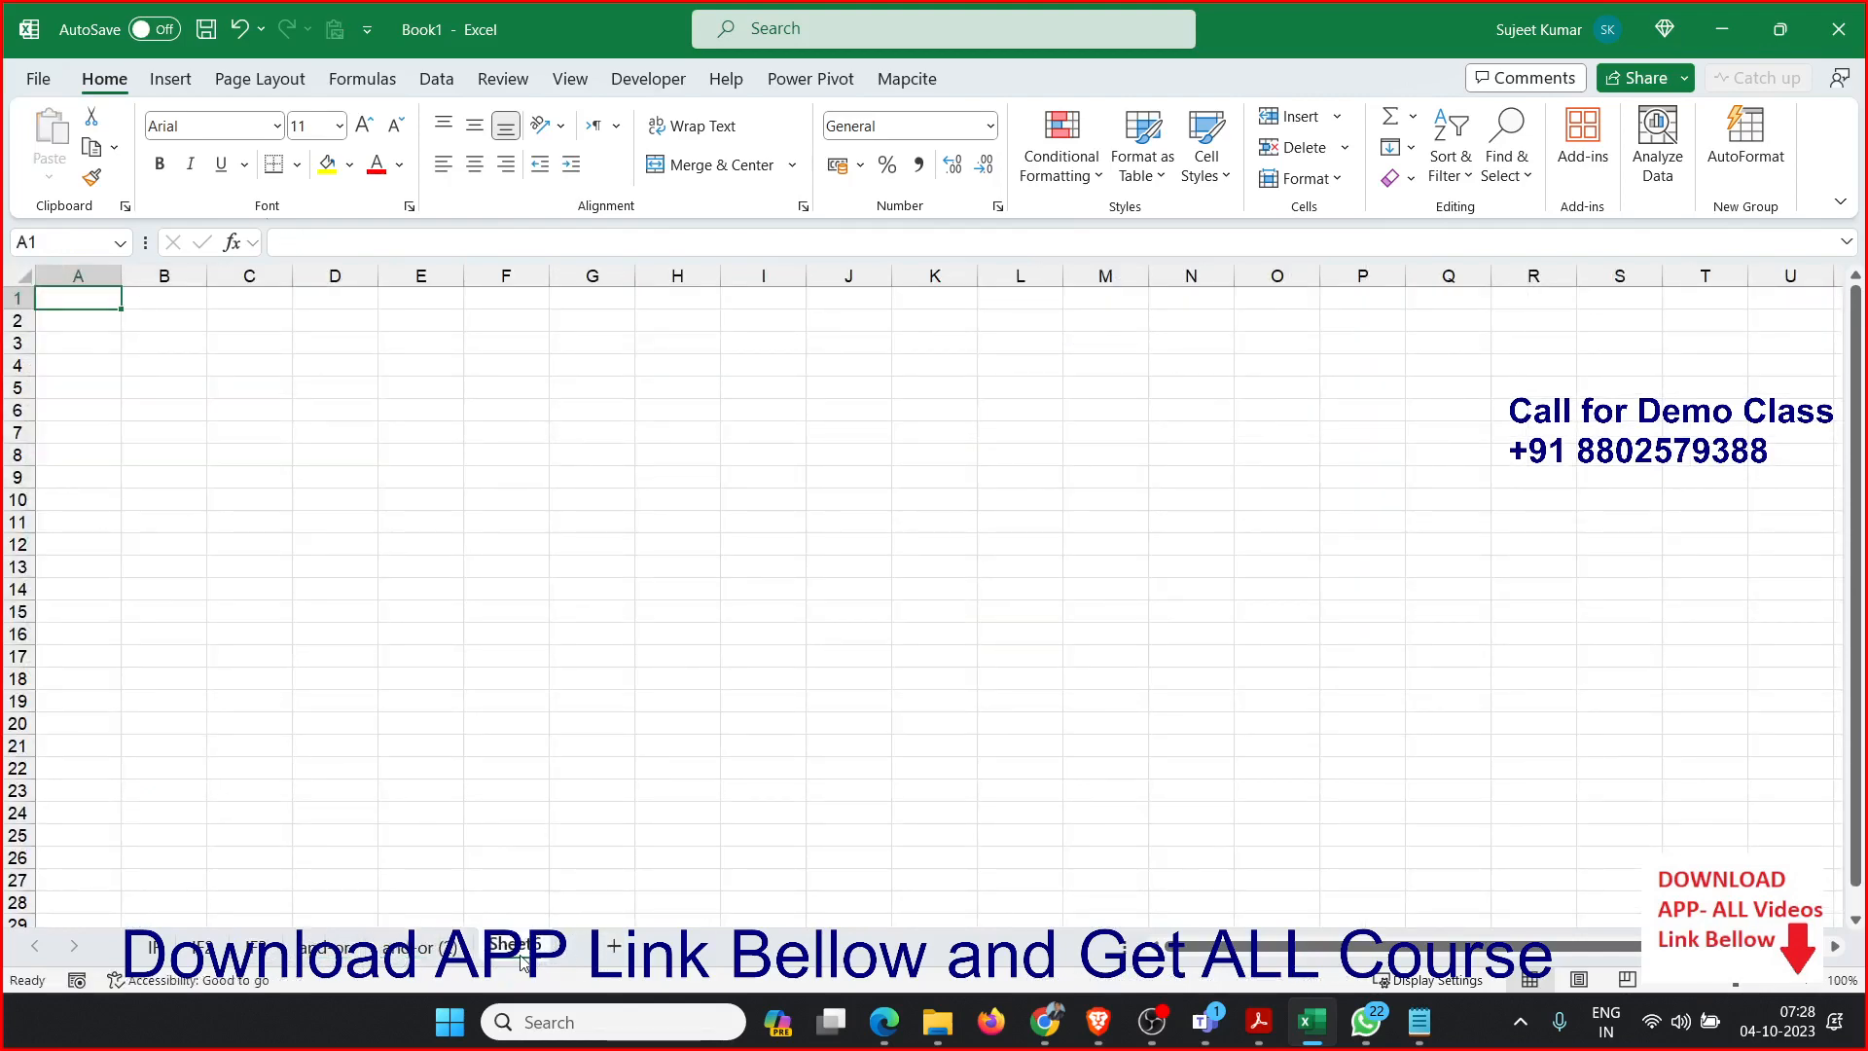
pyautogui.doubleClick(521, 957)
pyautogui.write('he')
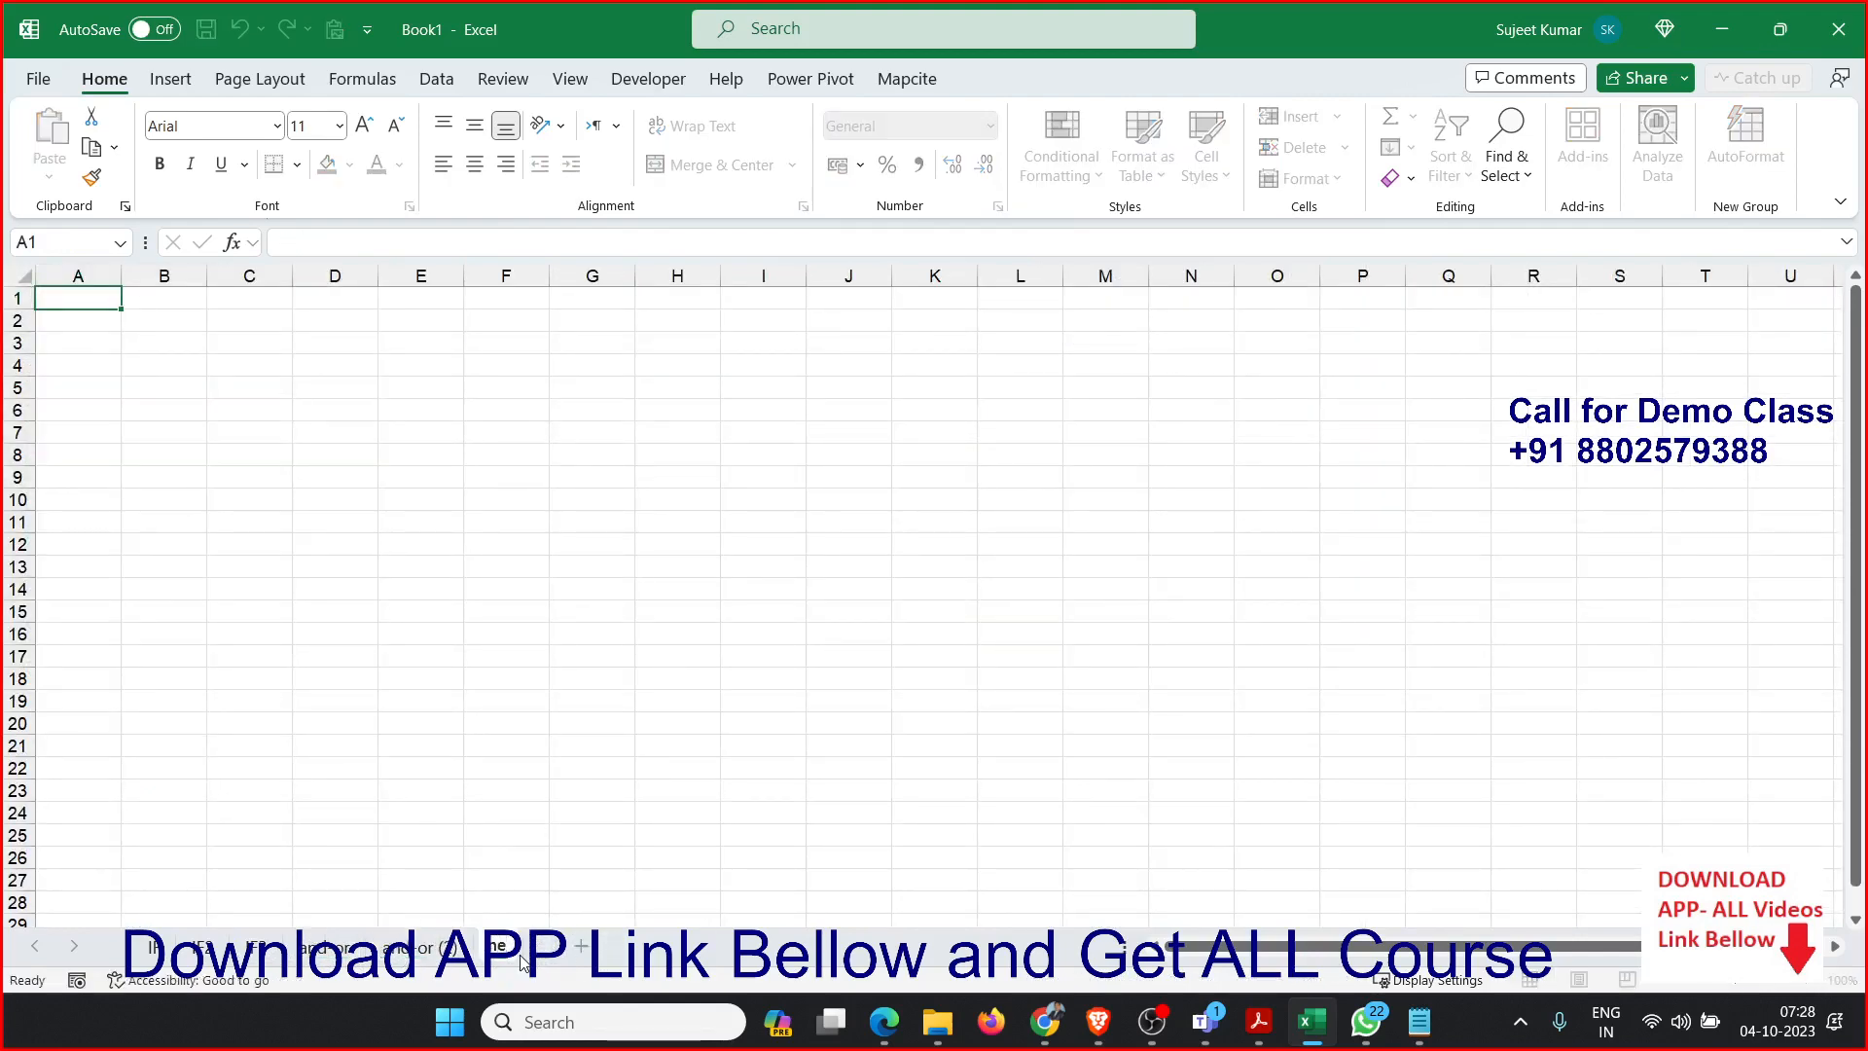
pyautogui.write('st')
pyautogui.click(342, 639)
pyautogui.click(82, 299)
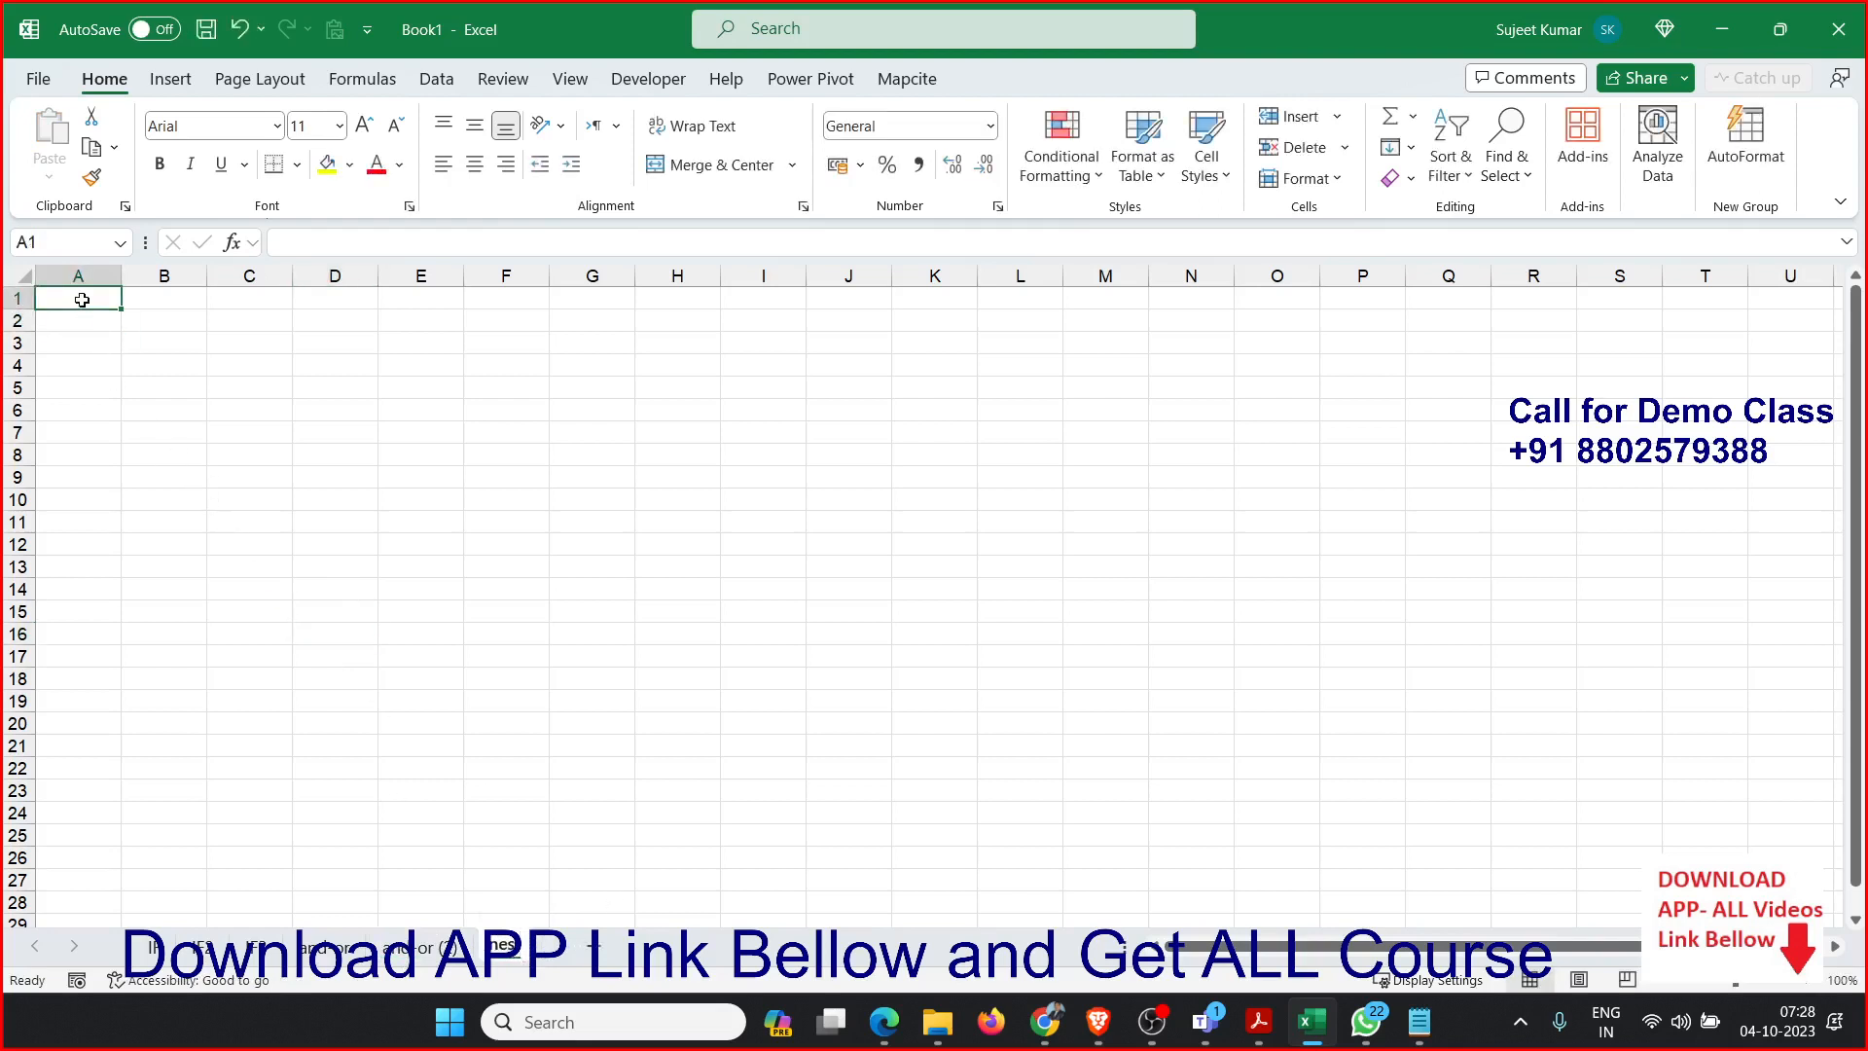
# Copy the Sales list from the and-or sheet and paste it into the nest sheet starting at A1.
pyautogui.click(425, 948)
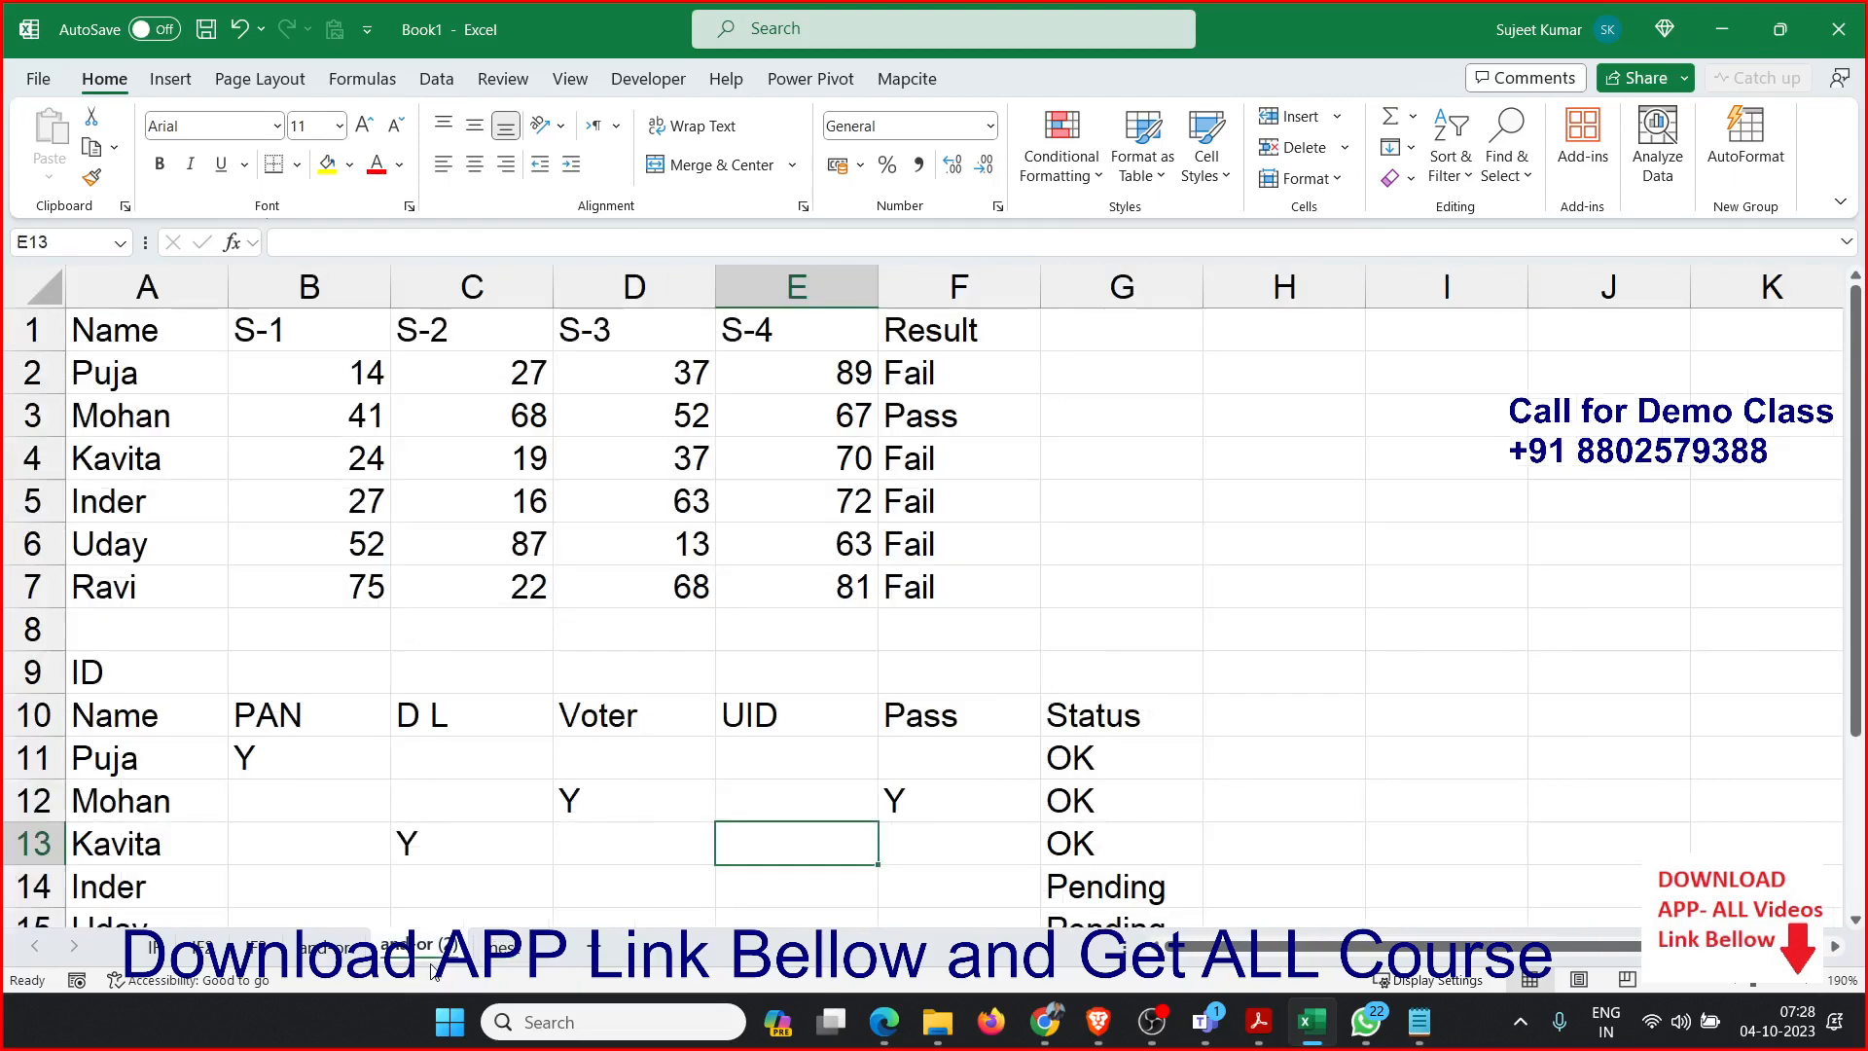
pyautogui.click(352, 952)
pyautogui.hotkey('ctrl', 'c')
pyautogui.click(492, 946)
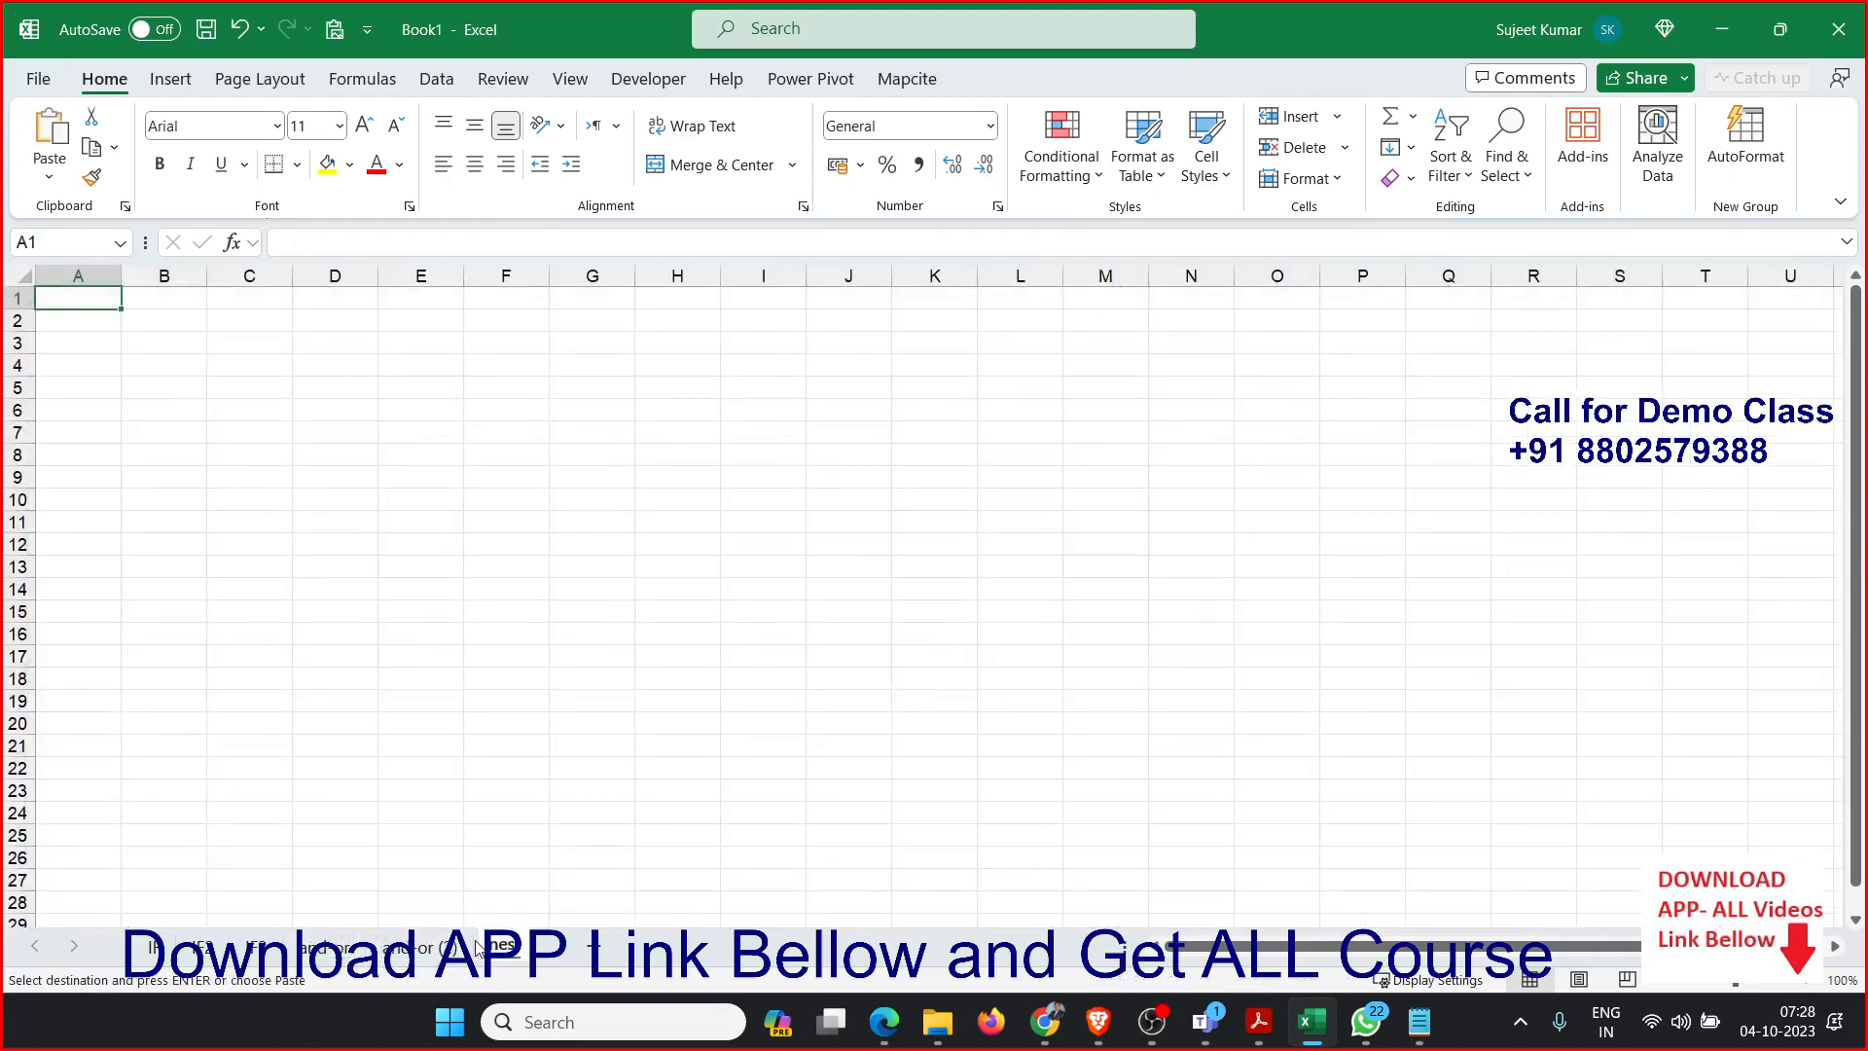
pyautogui.hotkey('ctrl', 'v')
pyautogui.click(258, 405)
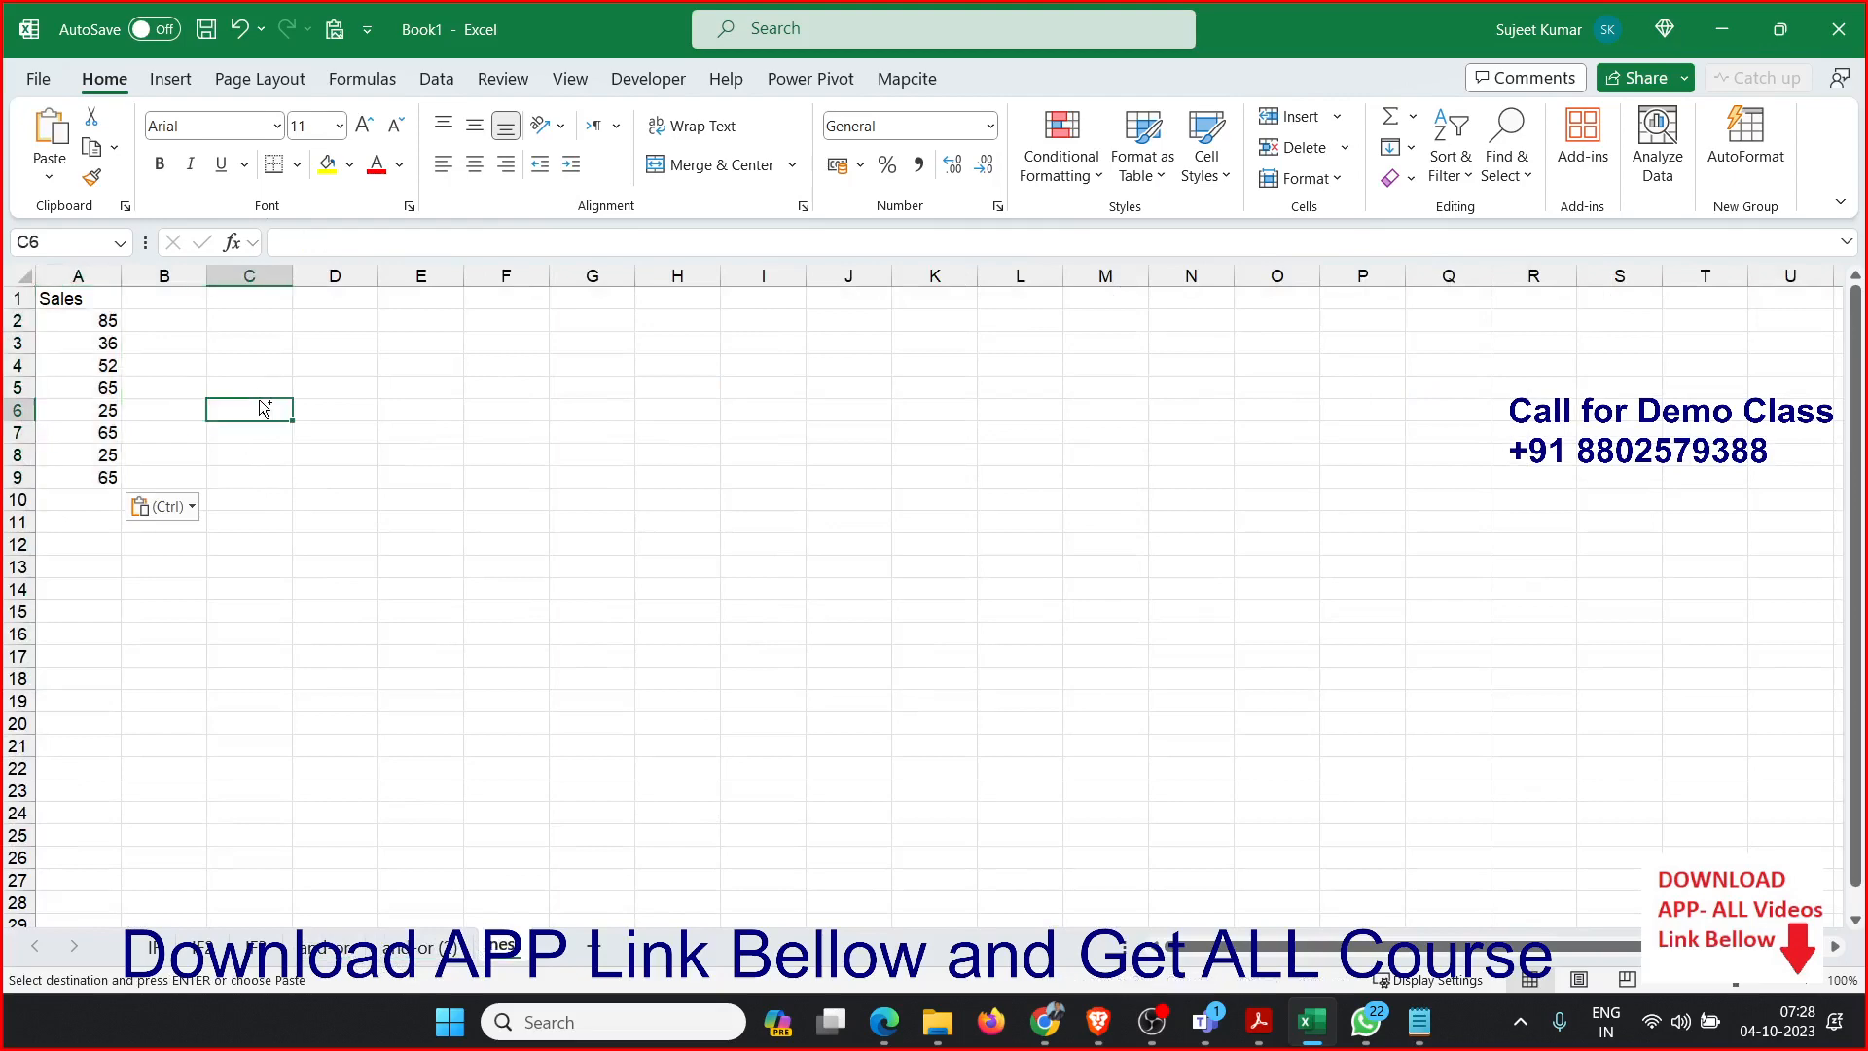
# Enter the sales range 50-80 in C2 with its amount 500 in D2.
pyautogui.scroll(2, 259, 400)
pyautogui.scroll(1, 259, 399)
pyautogui.click(347, 341)
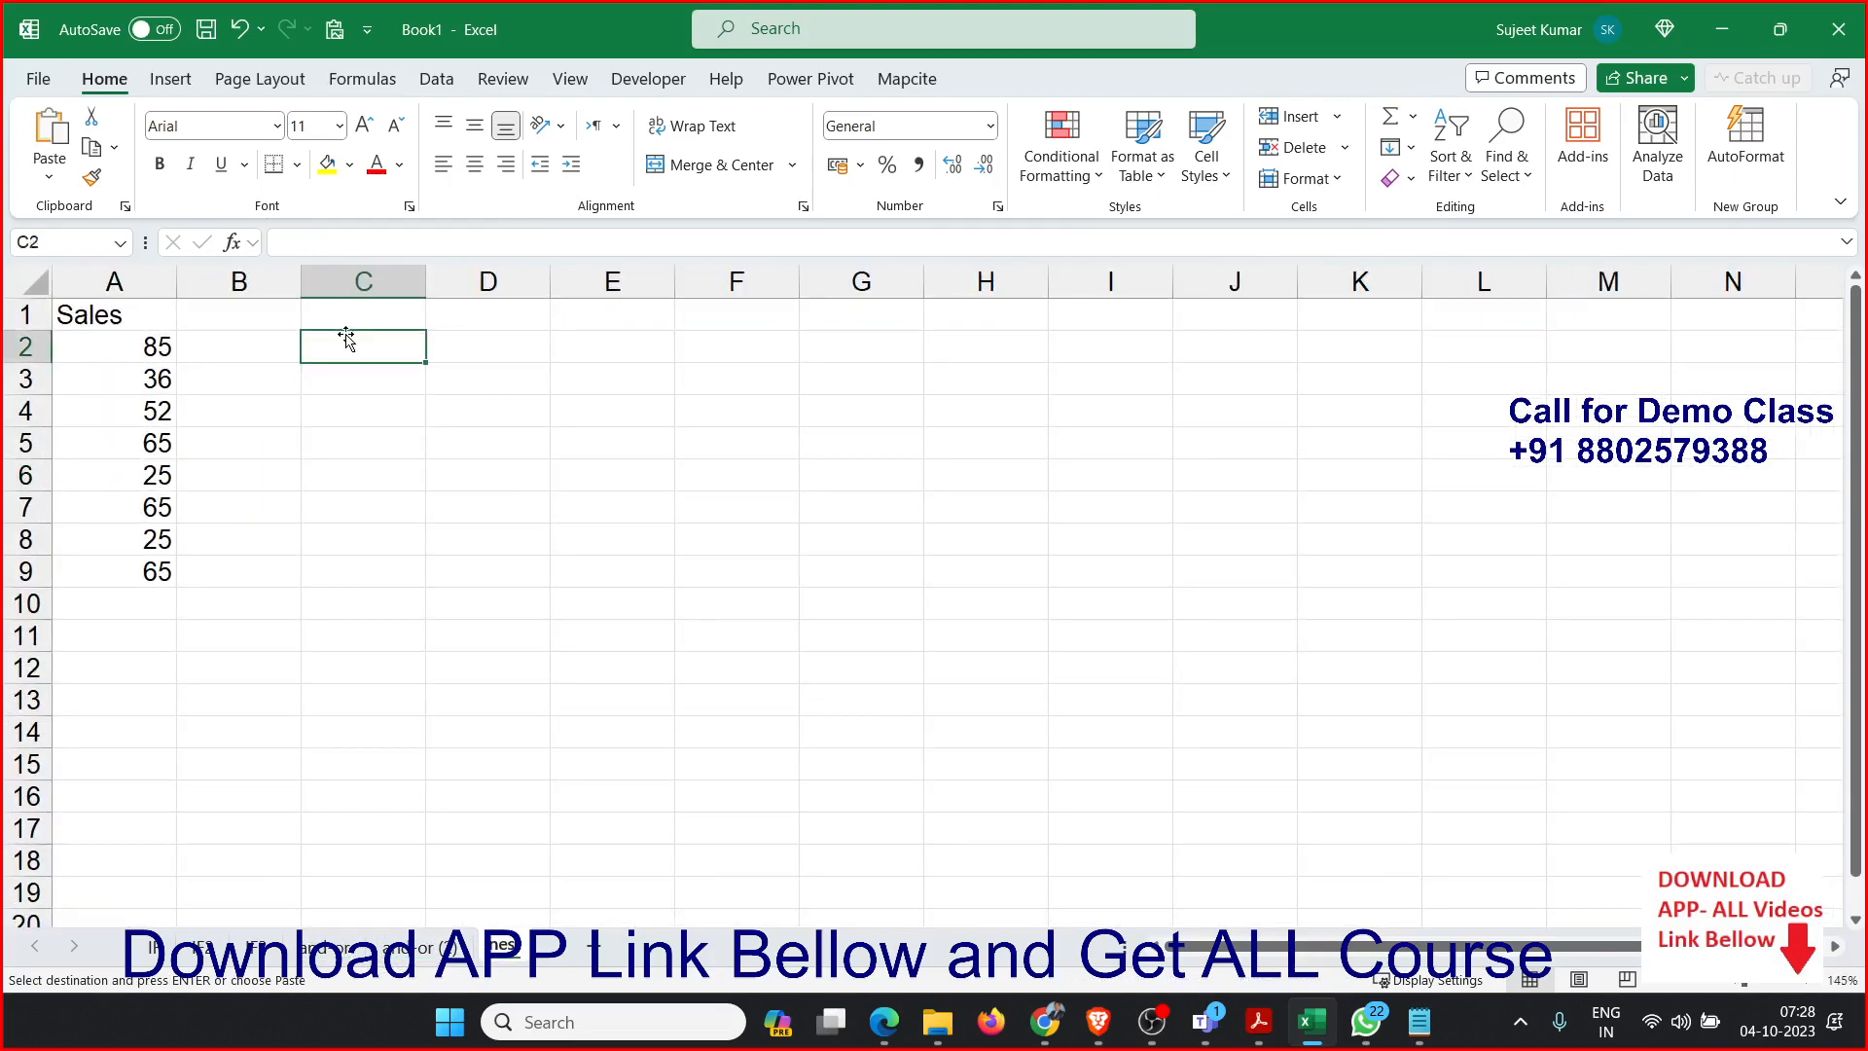
pyautogui.write('>')
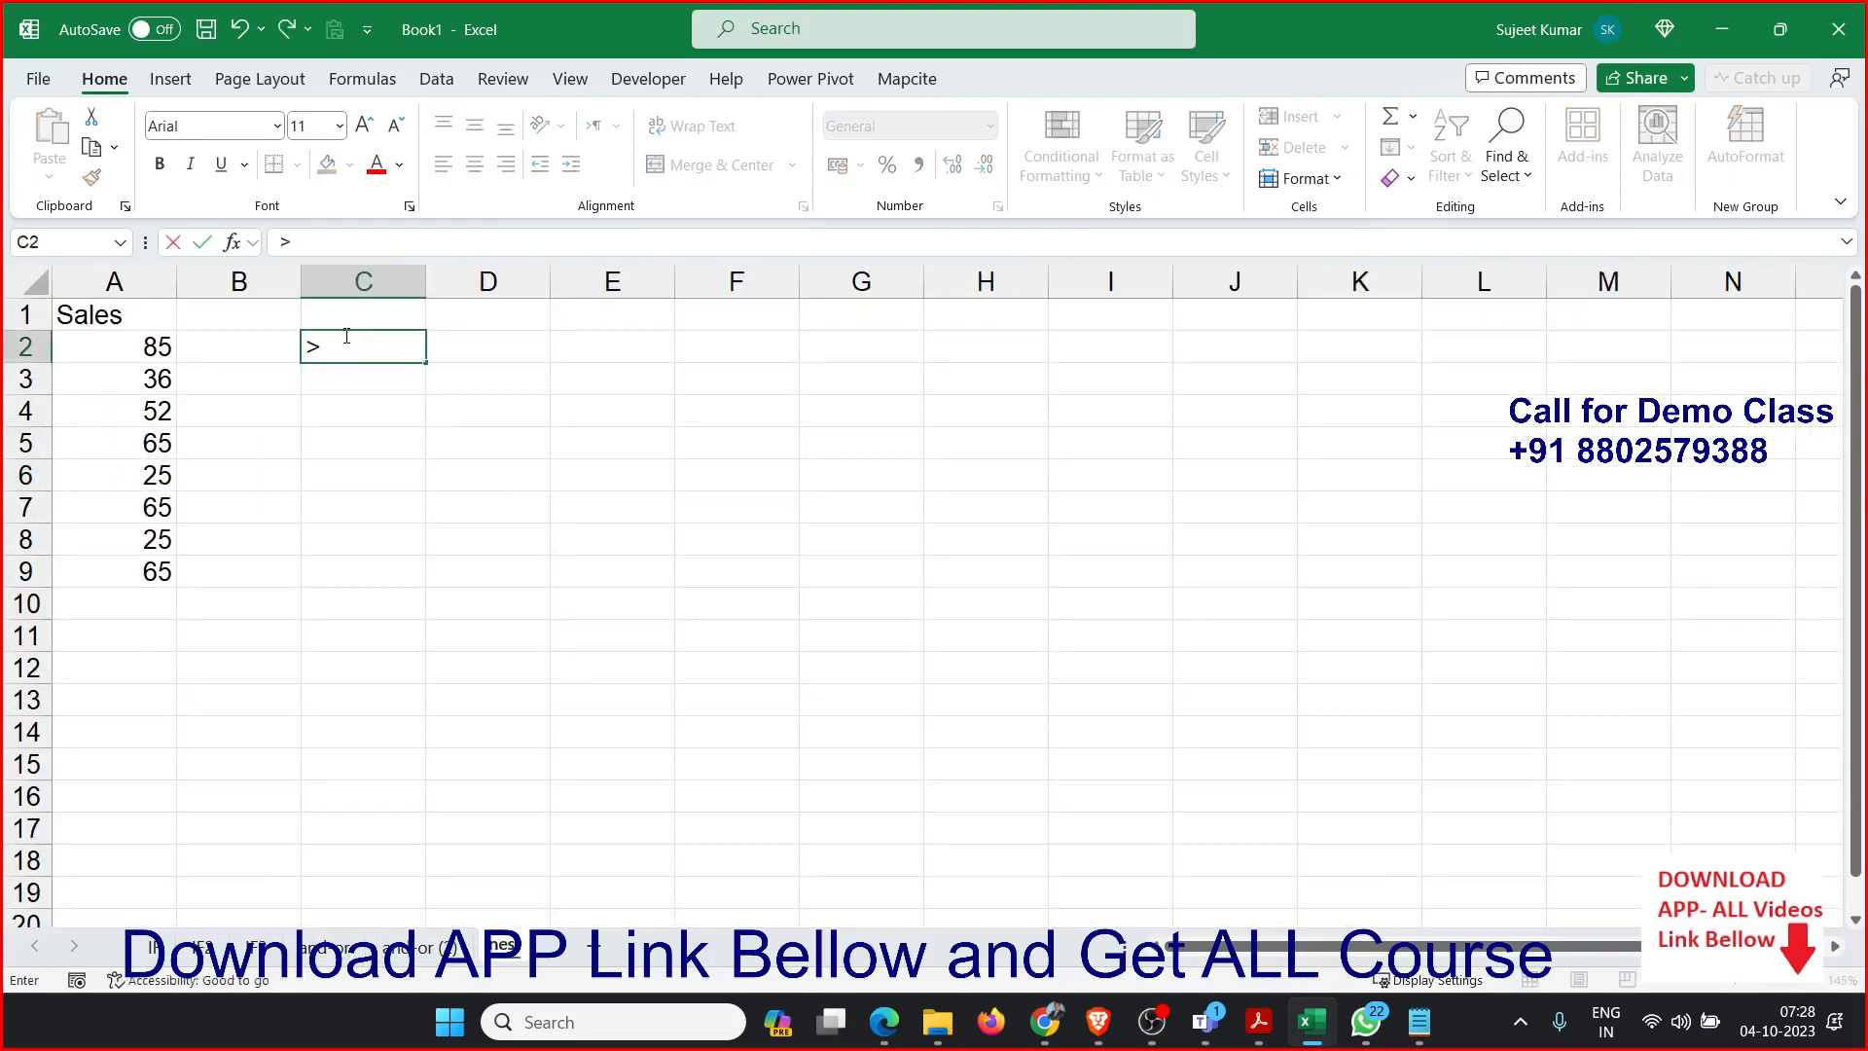
pyautogui.press('BackSpace')
pyautogui.write('50-80')
pyautogui.press('Tab')
pyautogui.write('500')
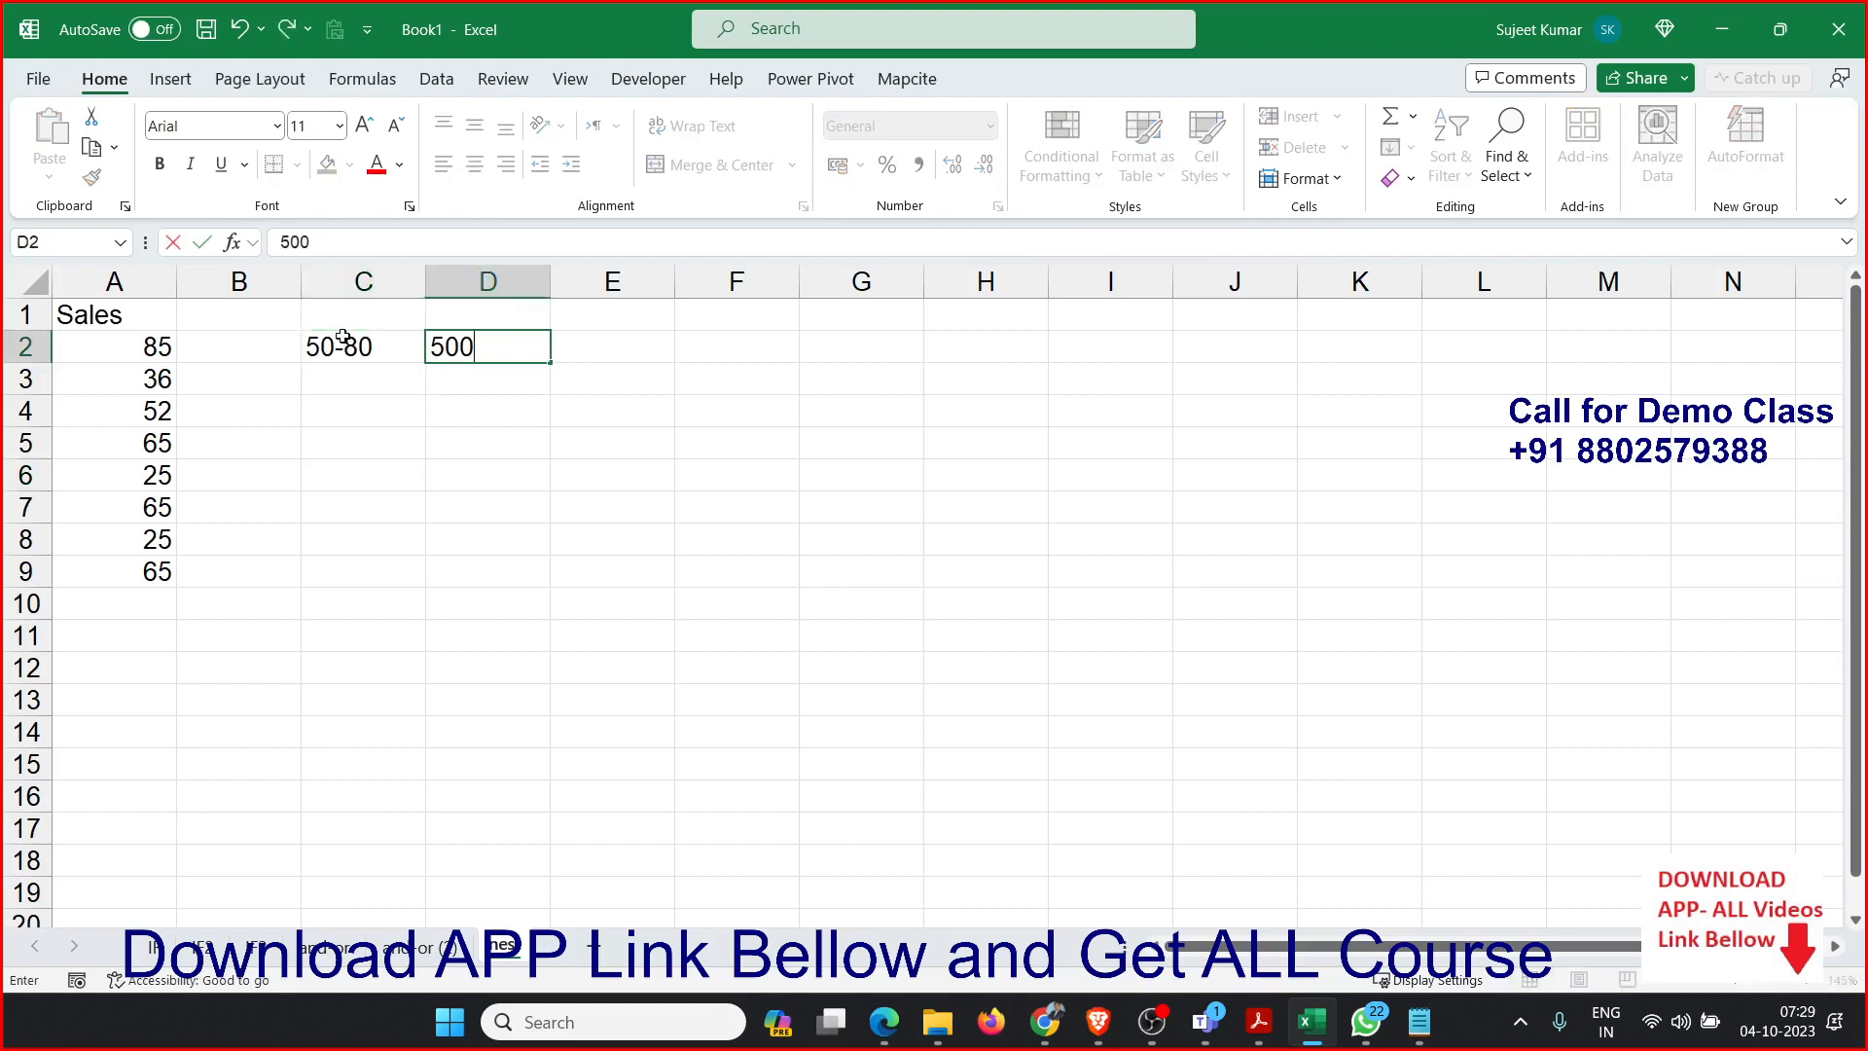
pyautogui.press('Return')
# Enter the sales range <50 in C3 with its amount 100 in D3.
pyautogui.write('<50')
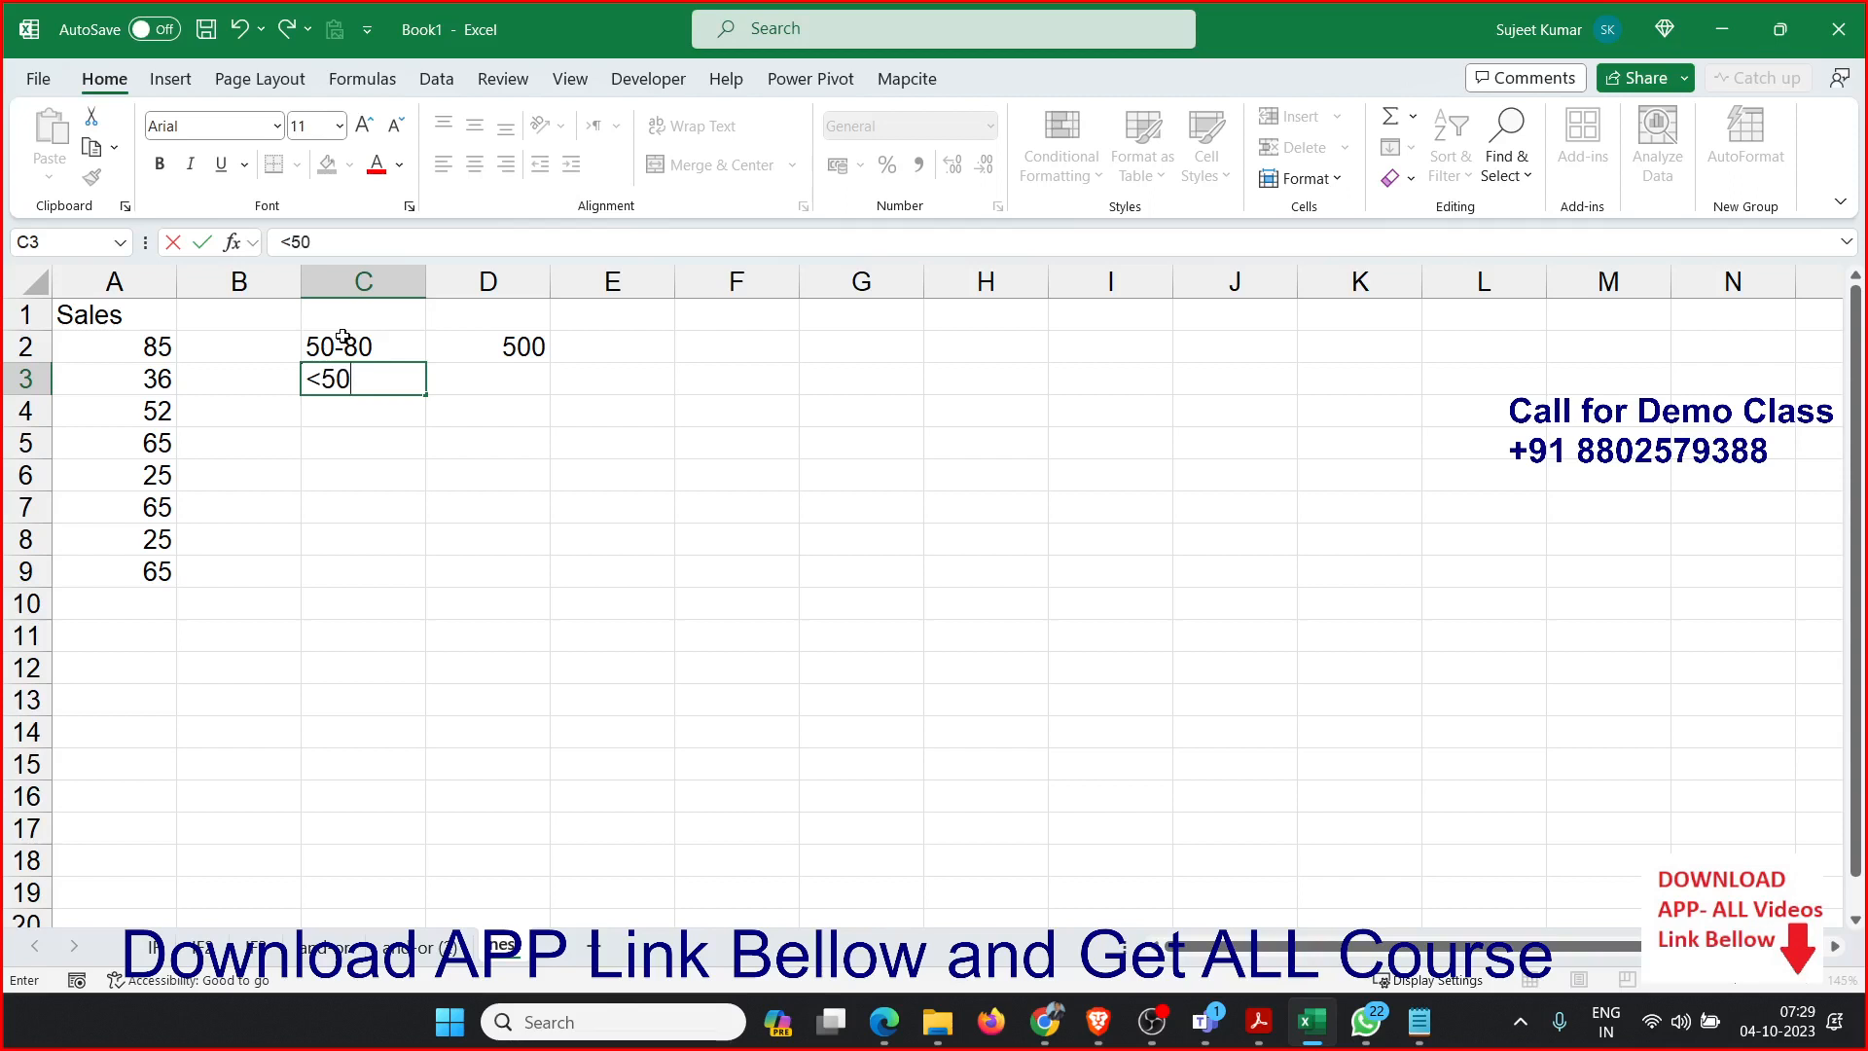
pyautogui.press('Tab')
pyautogui.write('100')
pyautogui.press('Return')
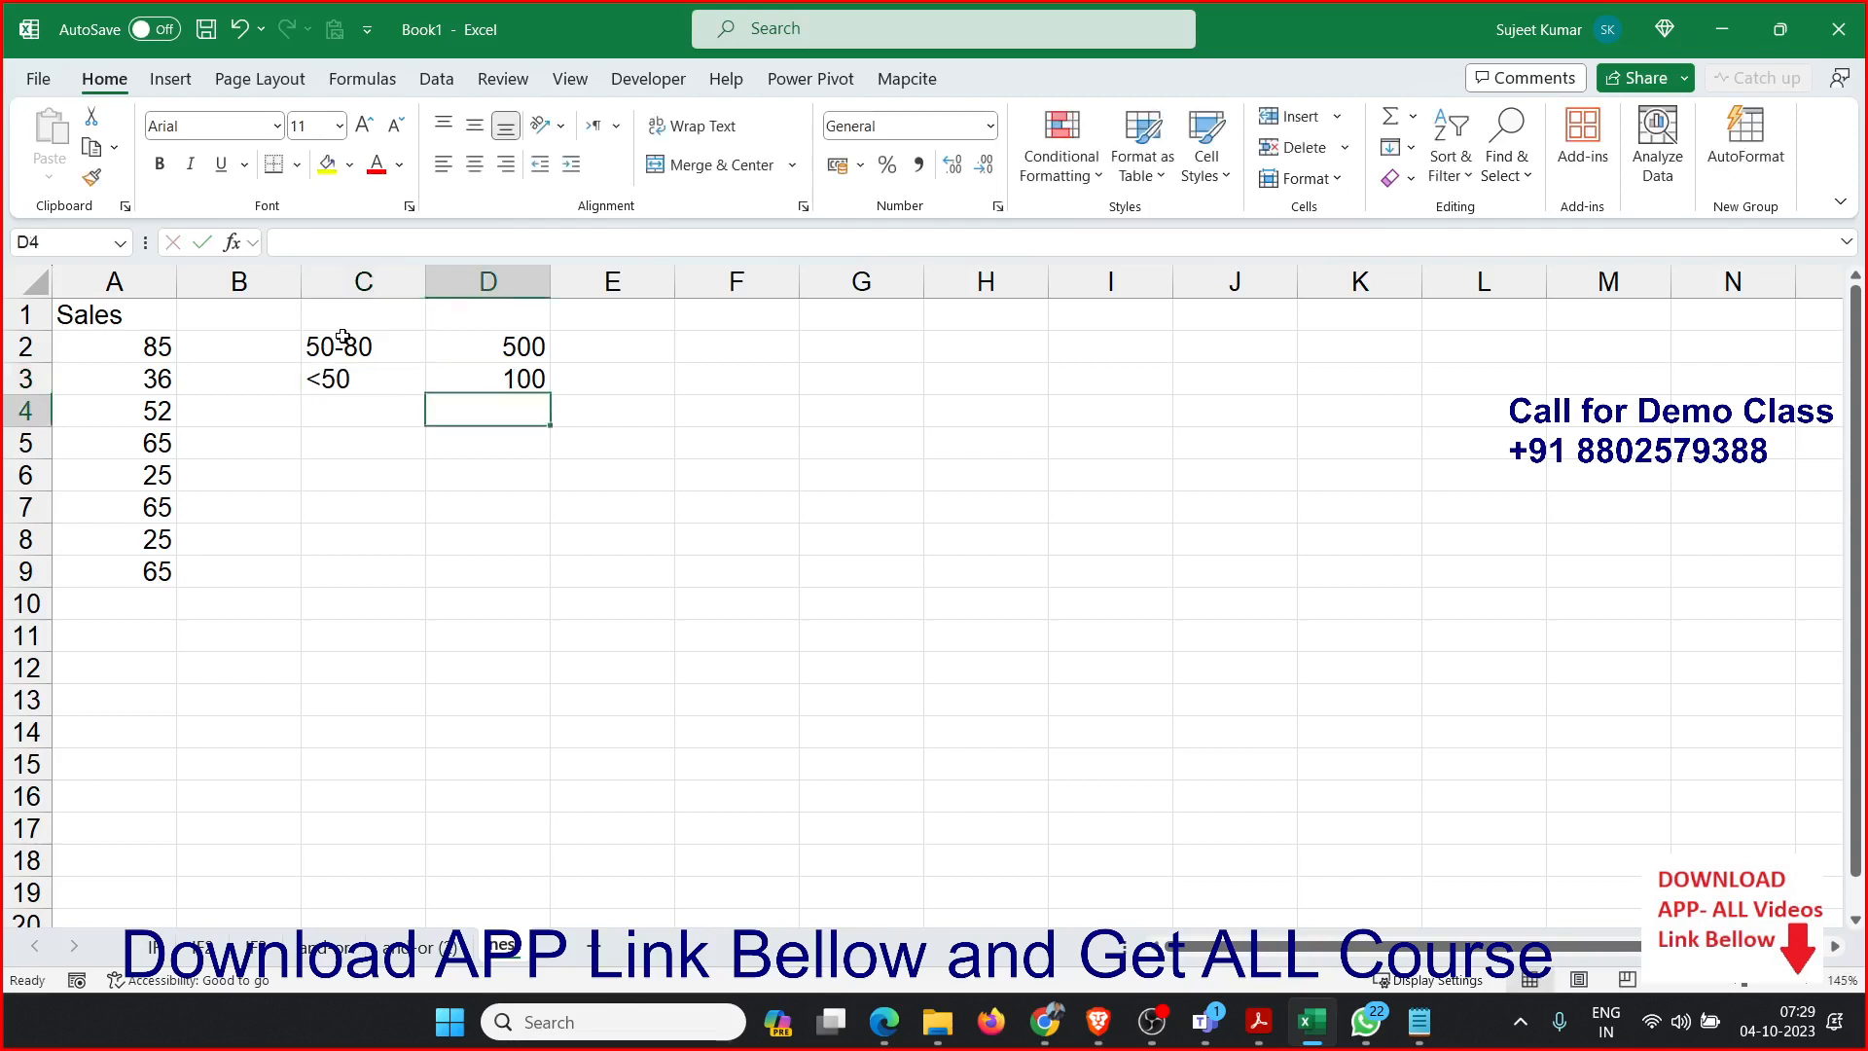
# Enter the range >80 in C4 with 200 in D4, and insert a blank column before column C.
pyautogui.write('>80')
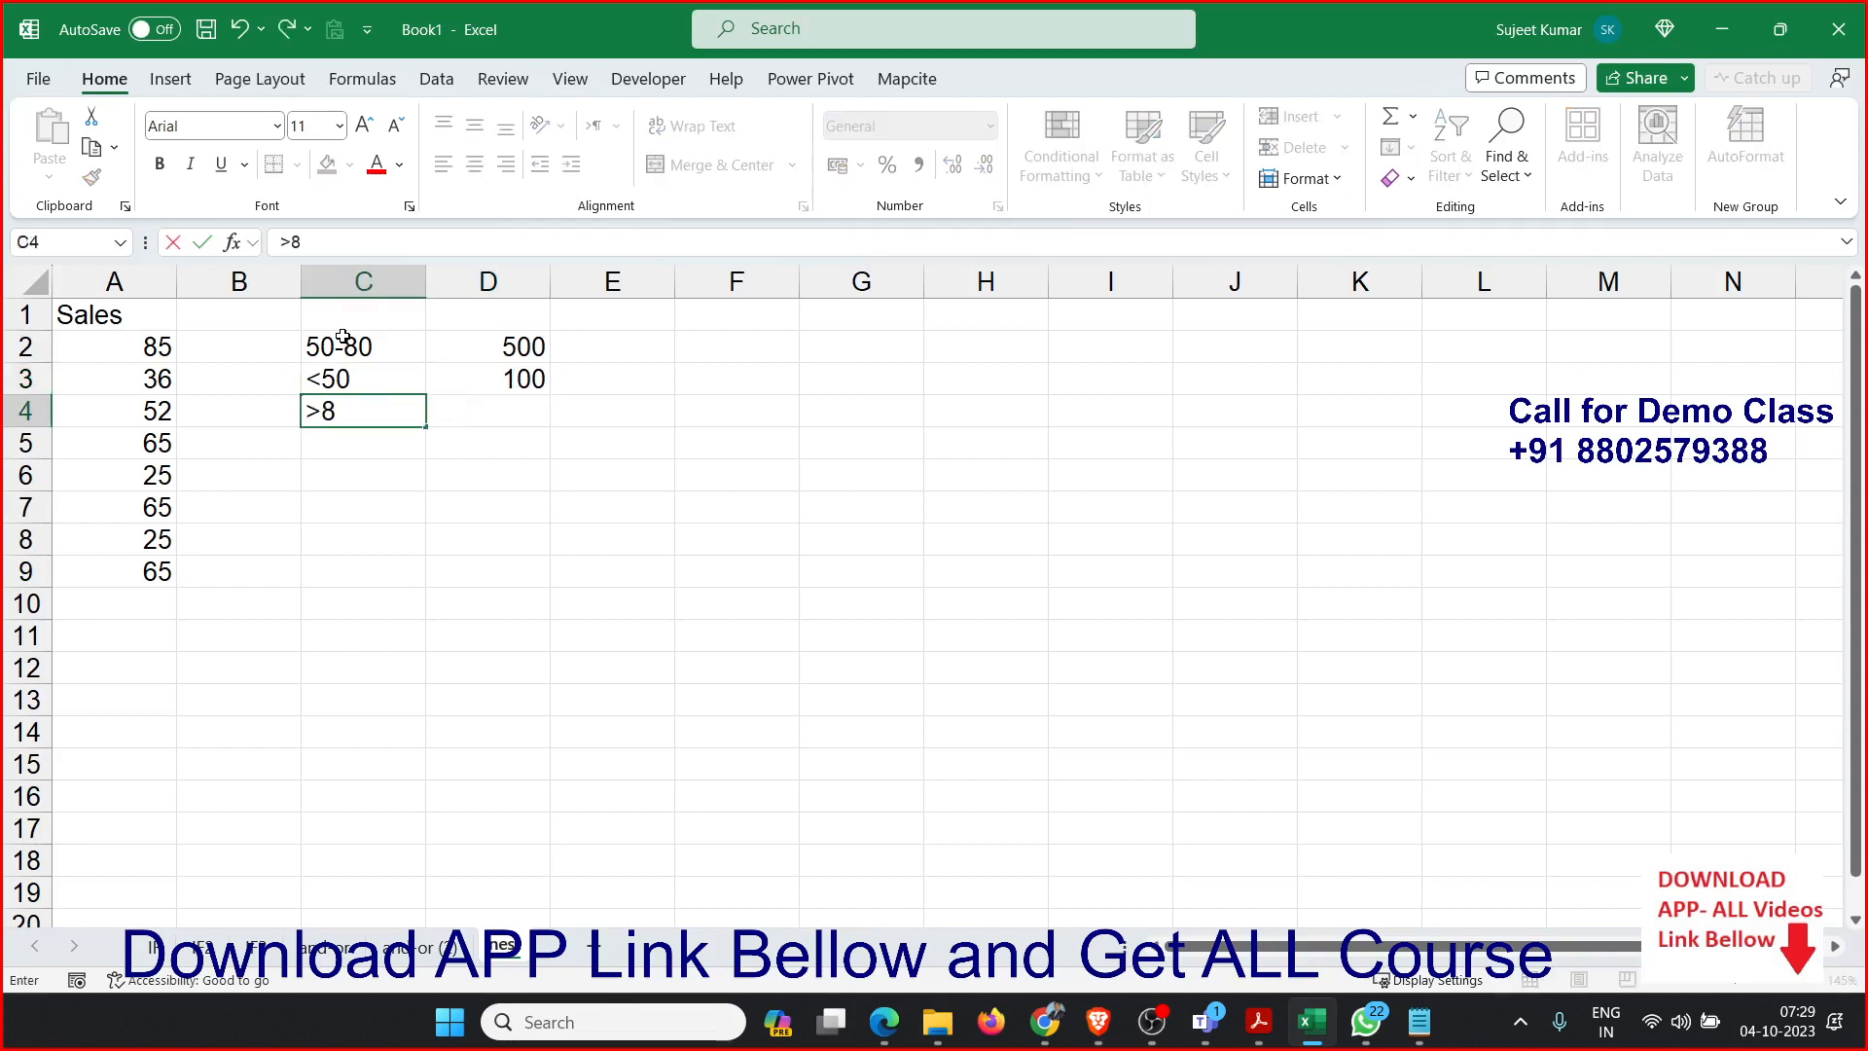
pyautogui.press('Tab')
pyautogui.write('200')
pyautogui.press('Return')
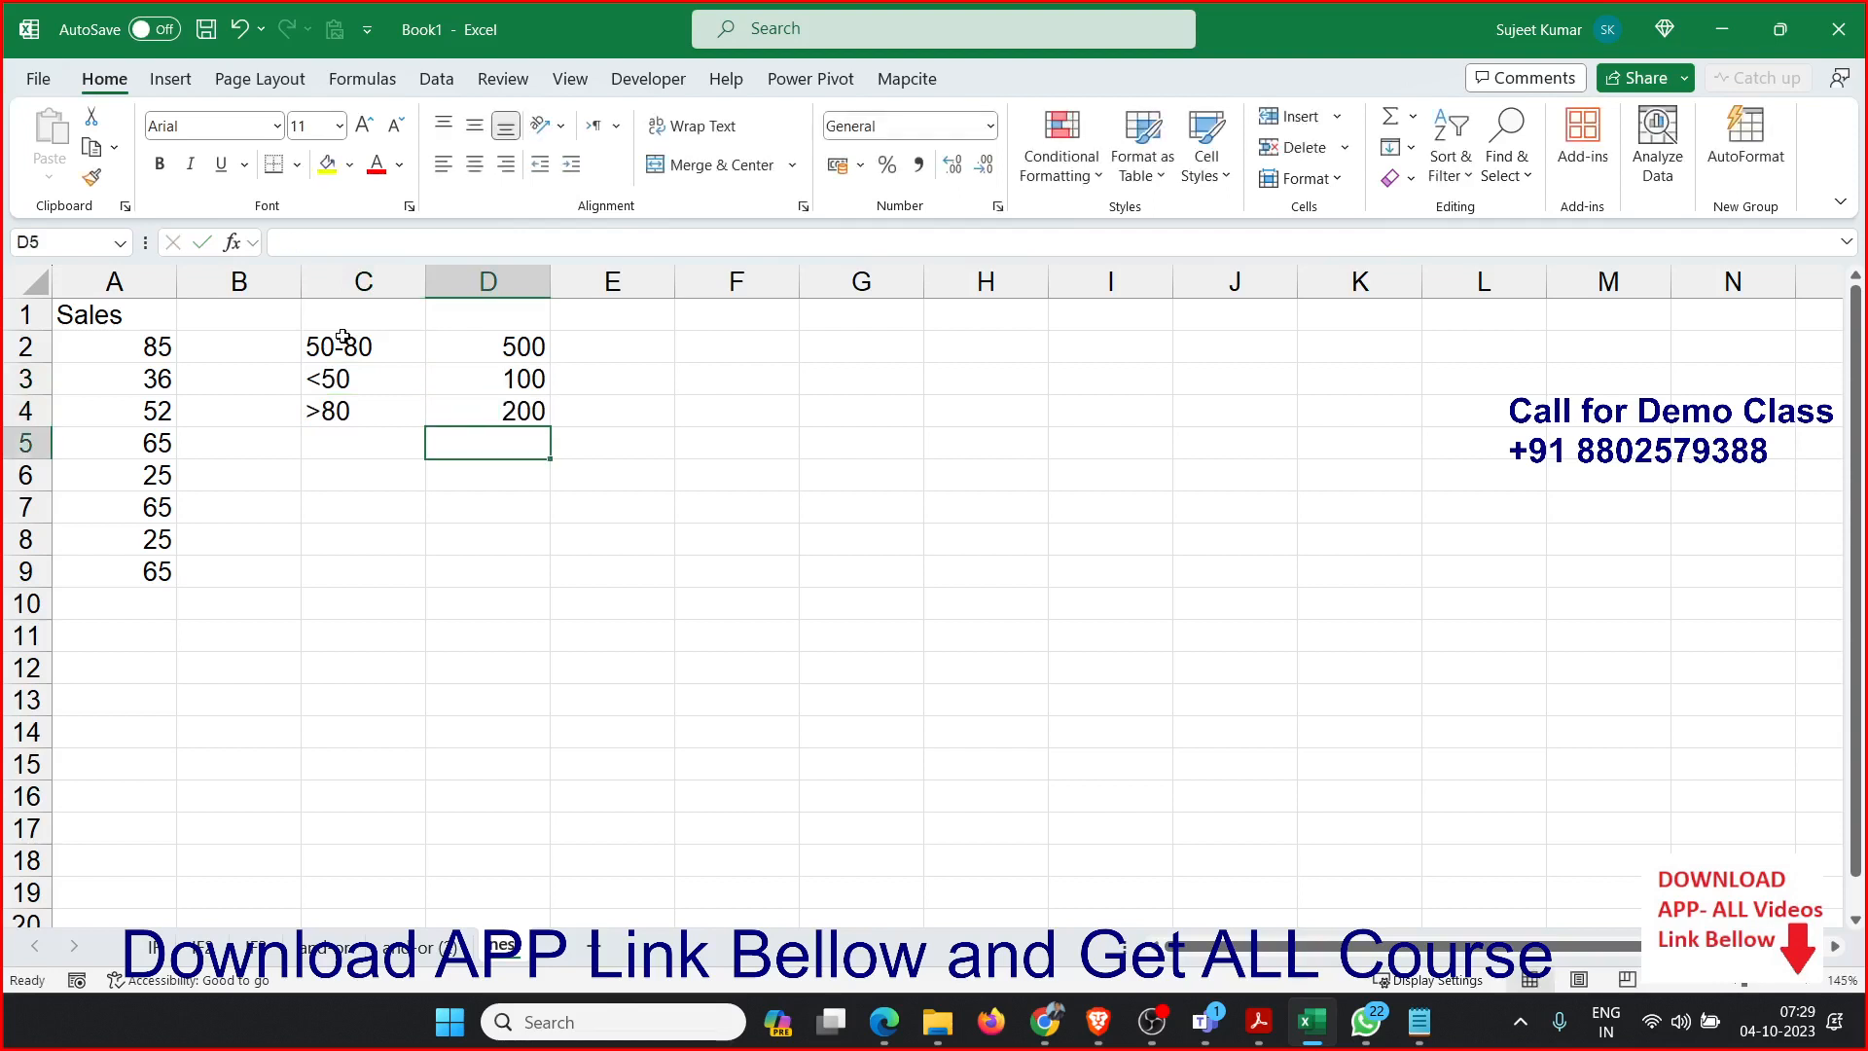
pyautogui.click(318, 277)
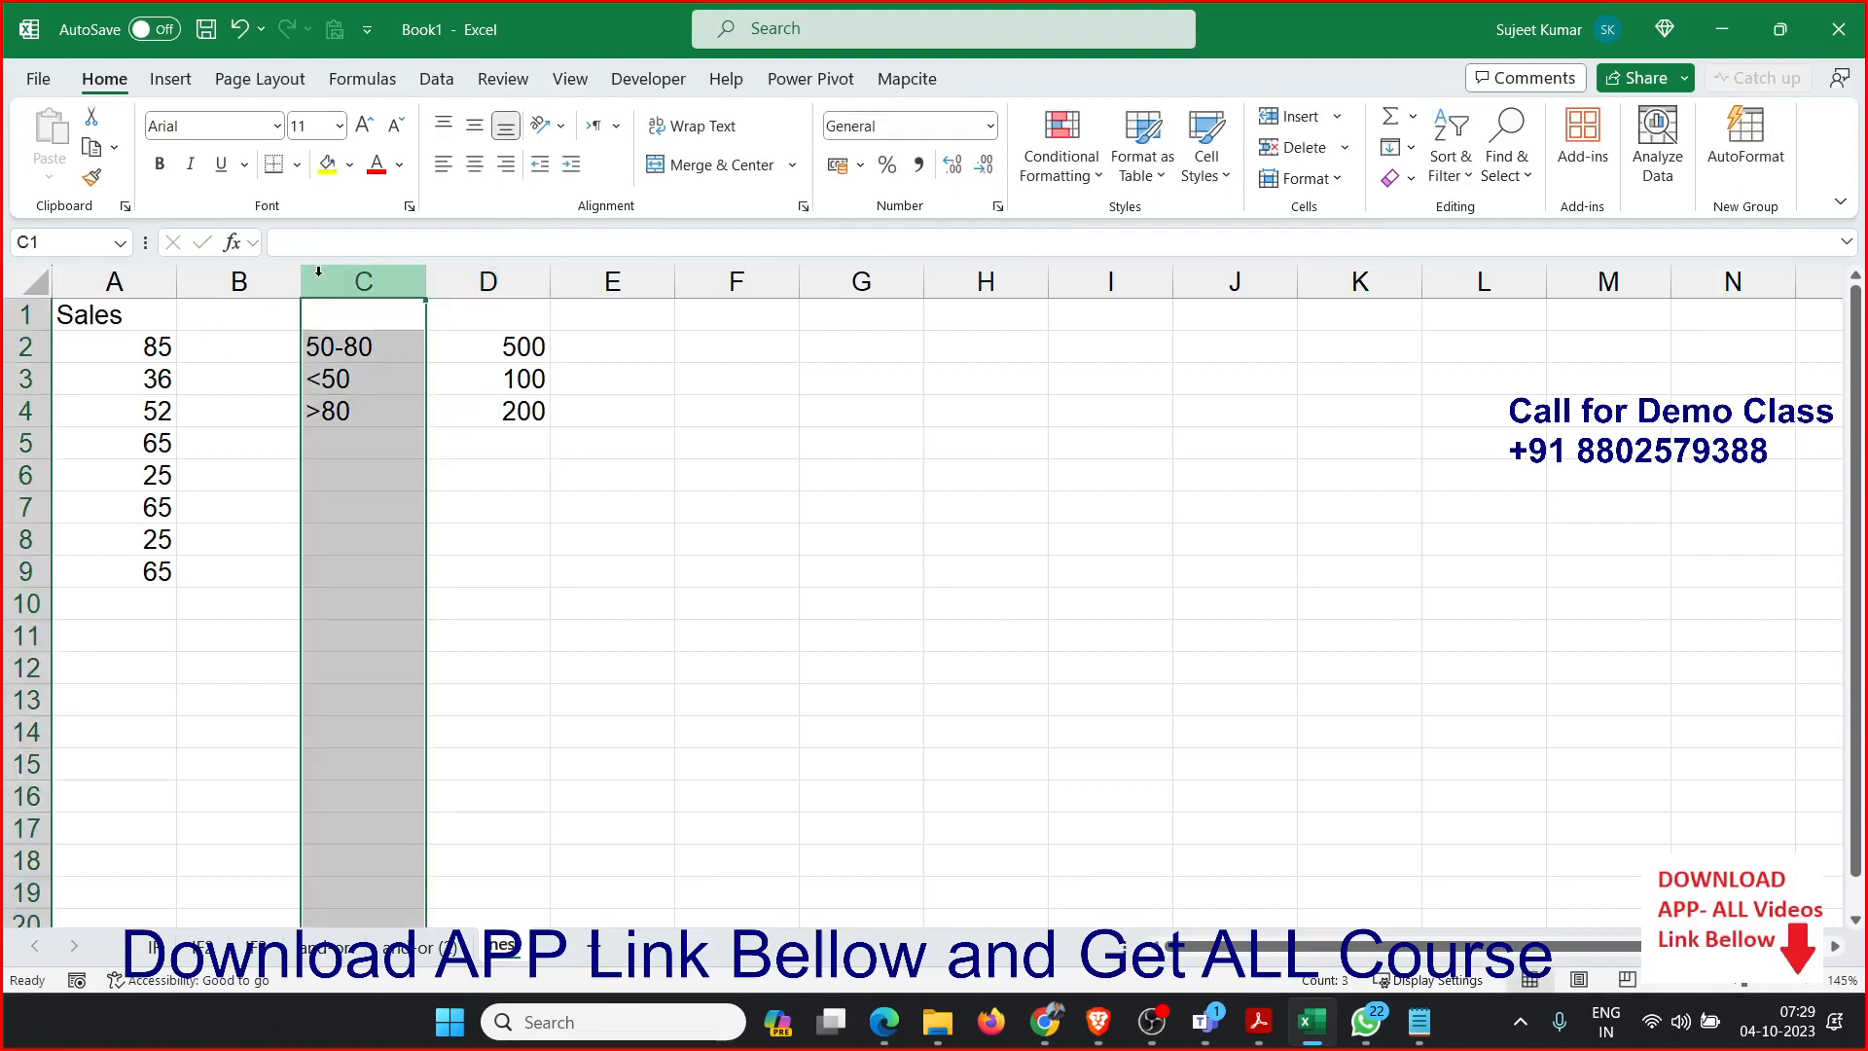
pyautogui.hotkey('ctrl', 'shift', '+')
# Begin an IF formula in B2 with the logical test A2>=50.
pyautogui.click(240, 351)
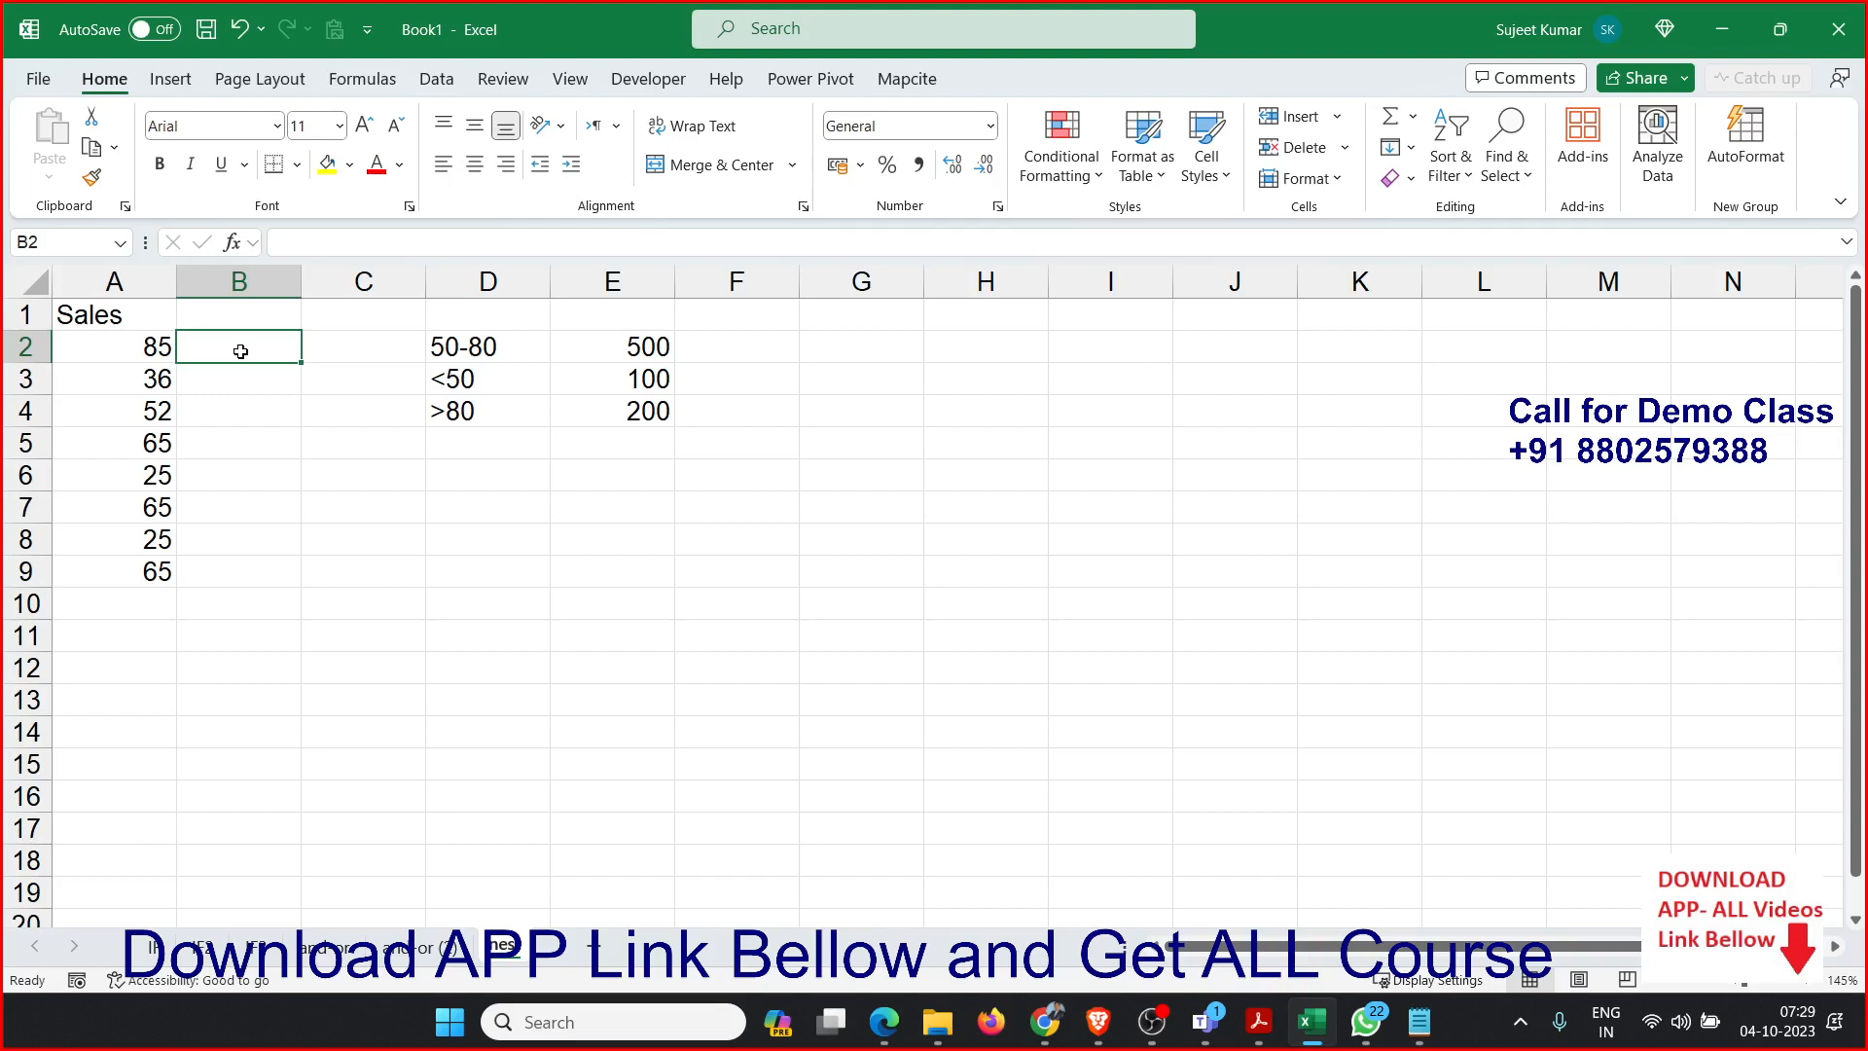
pyautogui.write('=IF(')
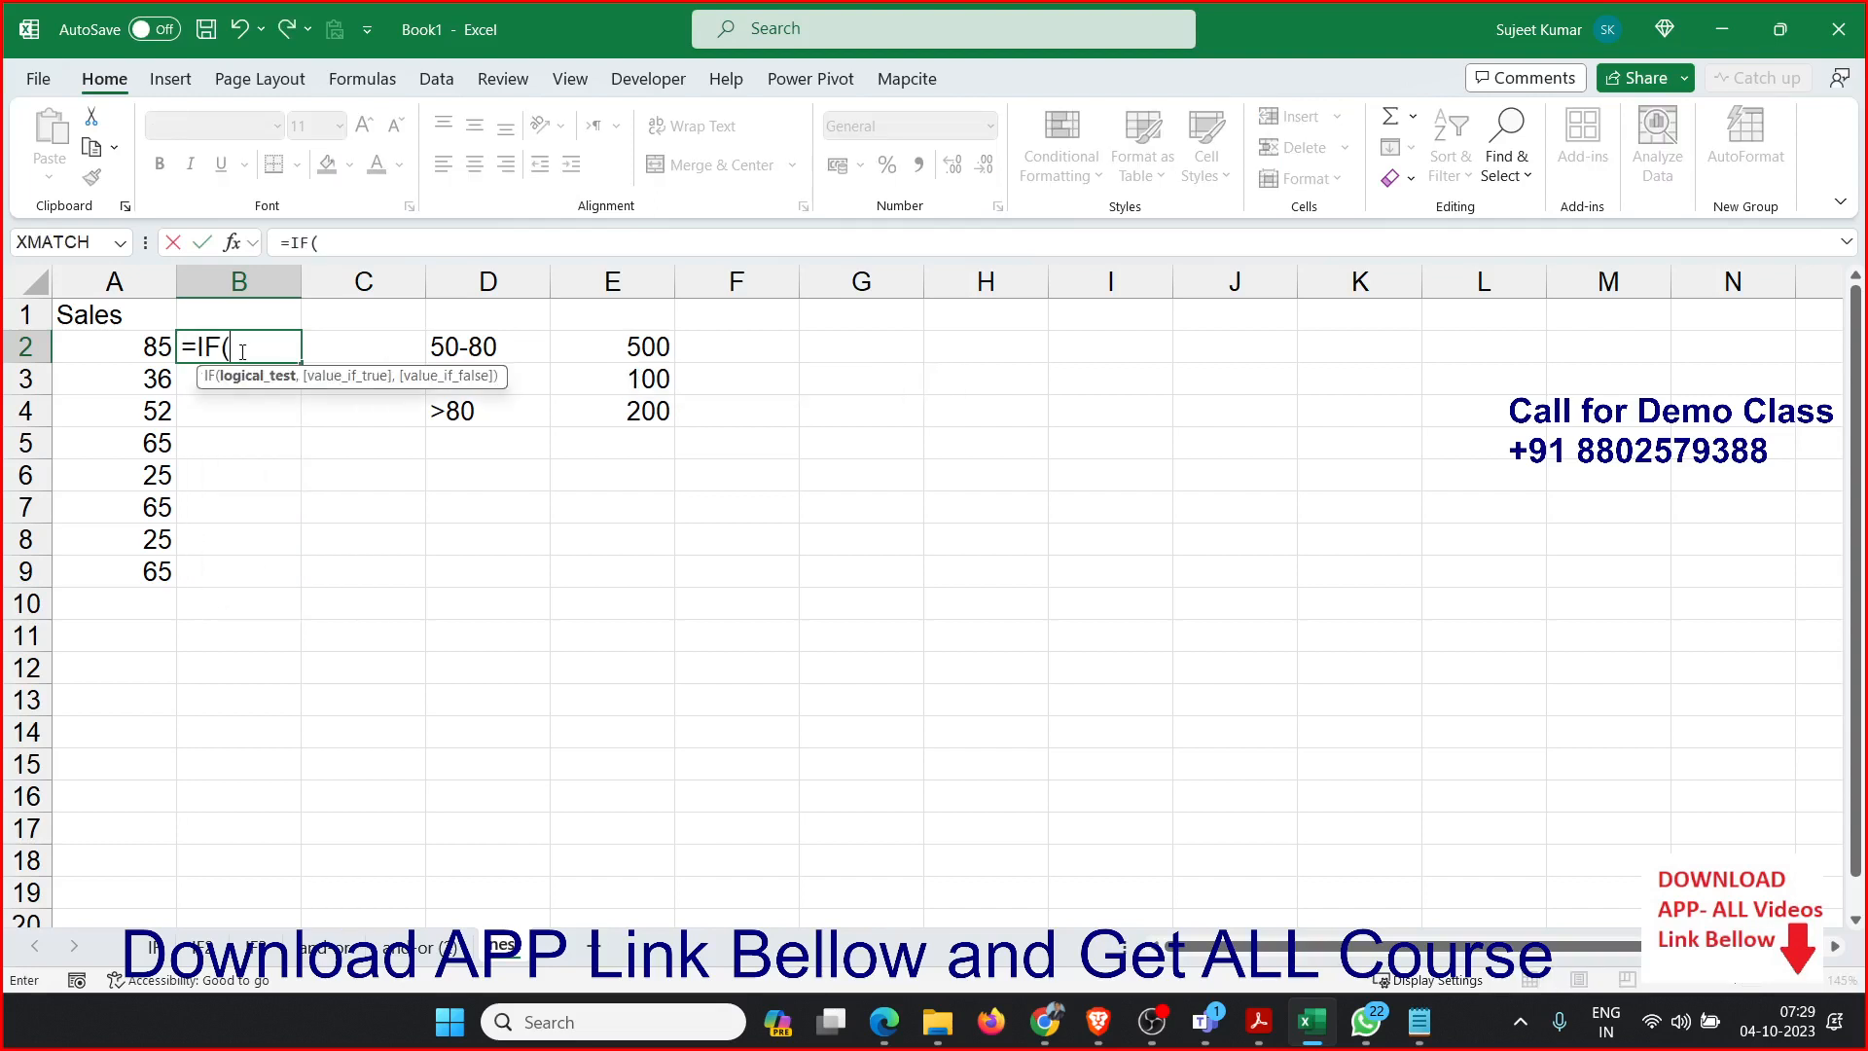
pyautogui.click(146, 346)
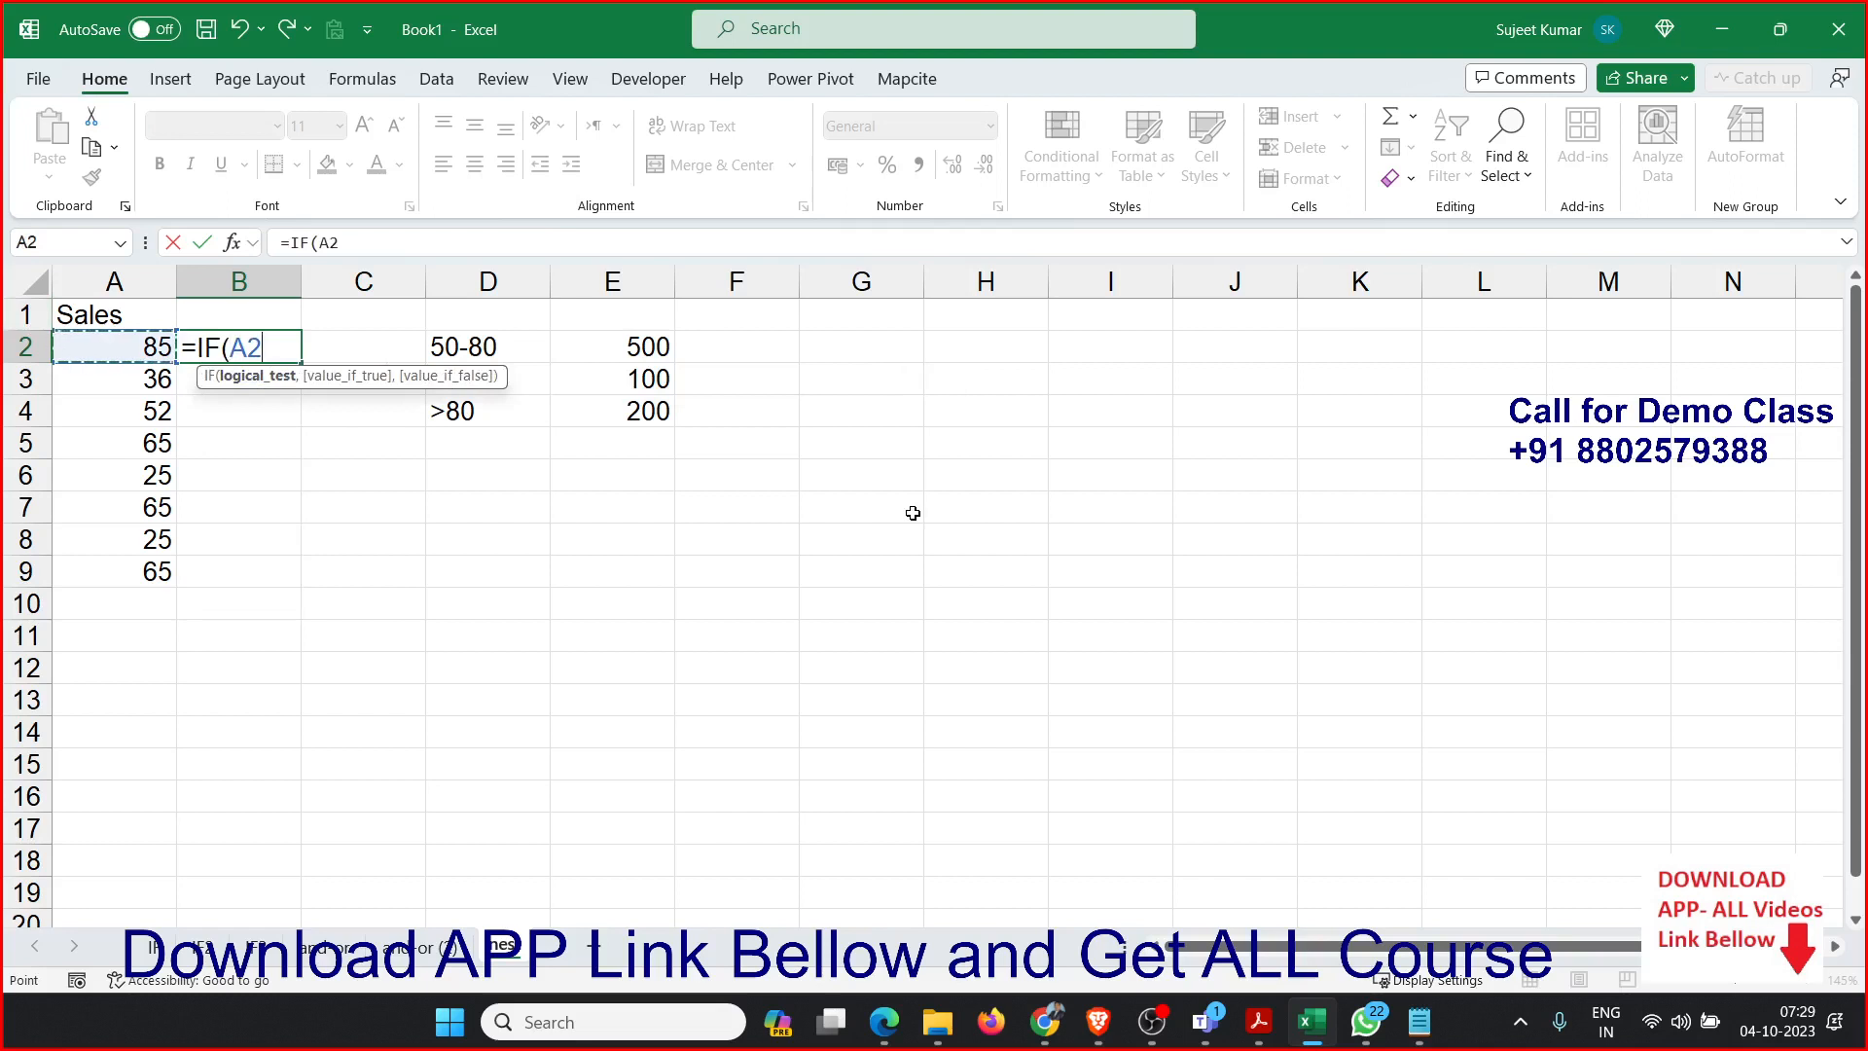
pyautogui.write('>5')
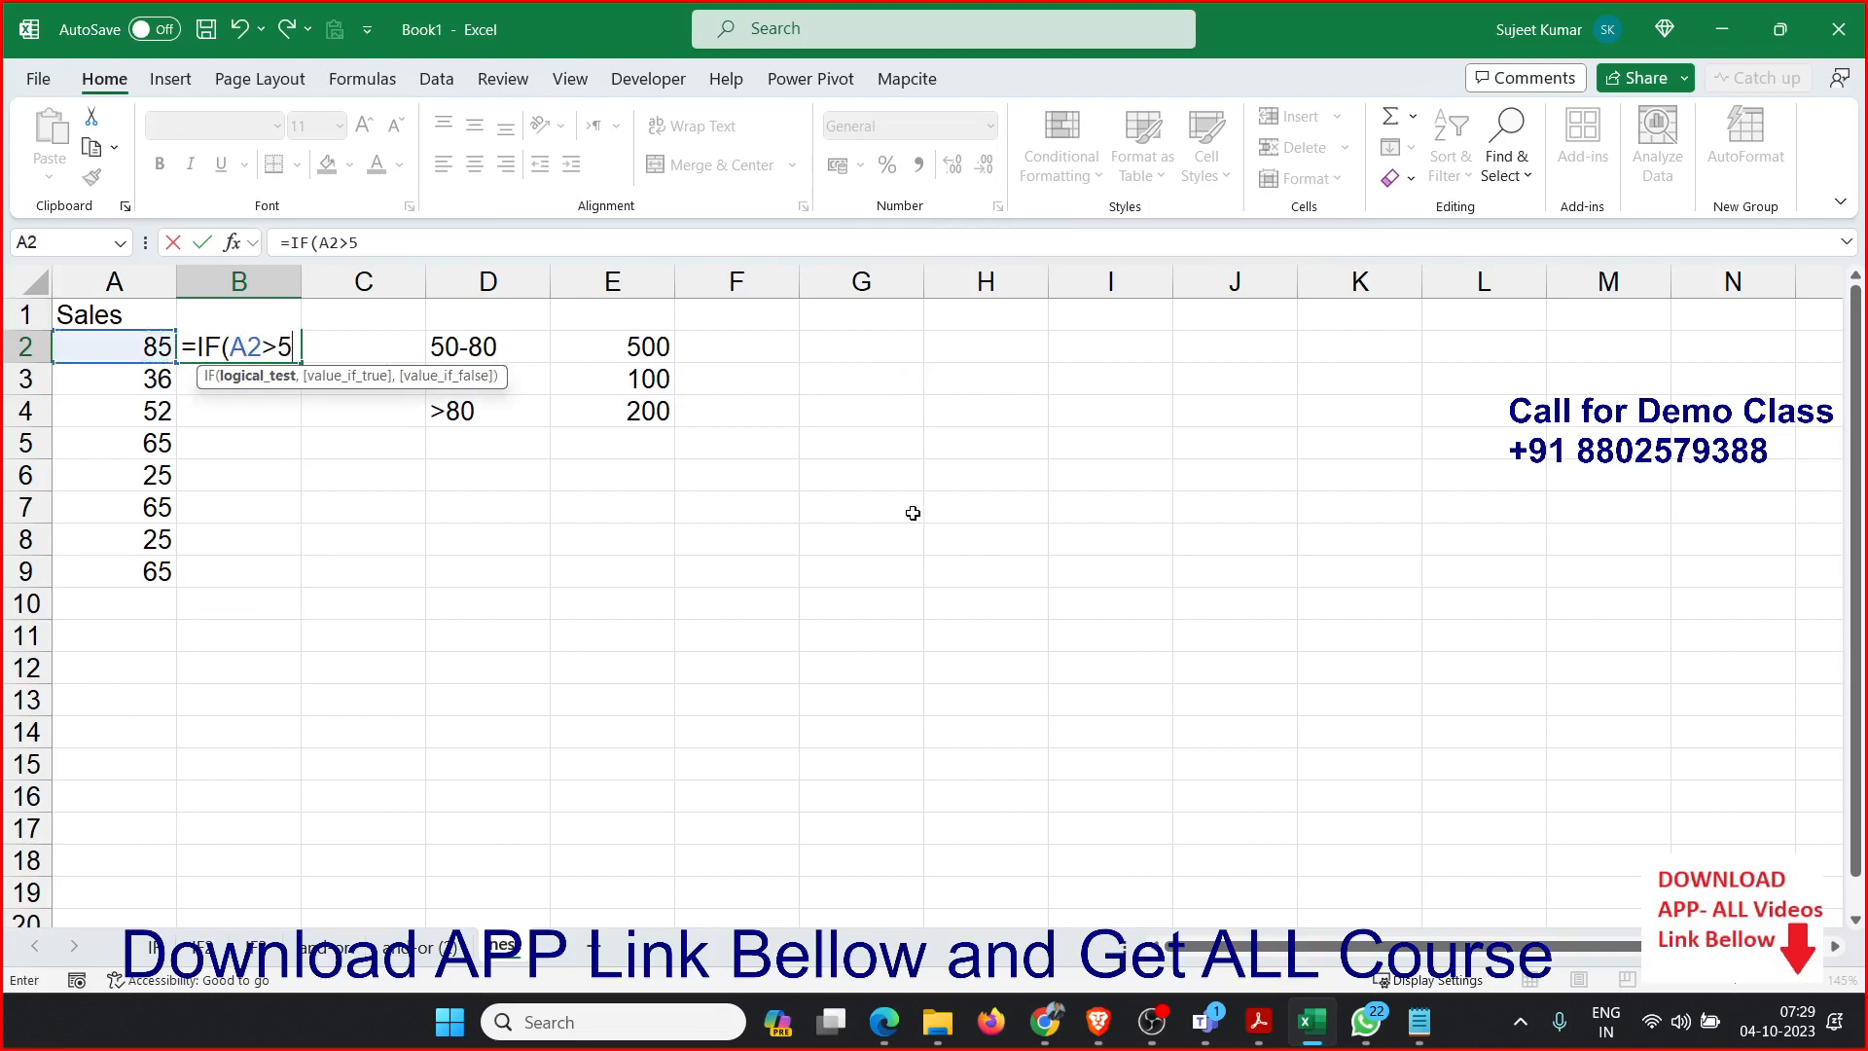
pyautogui.press('BackSpace')
pyautogui.write('=50,')
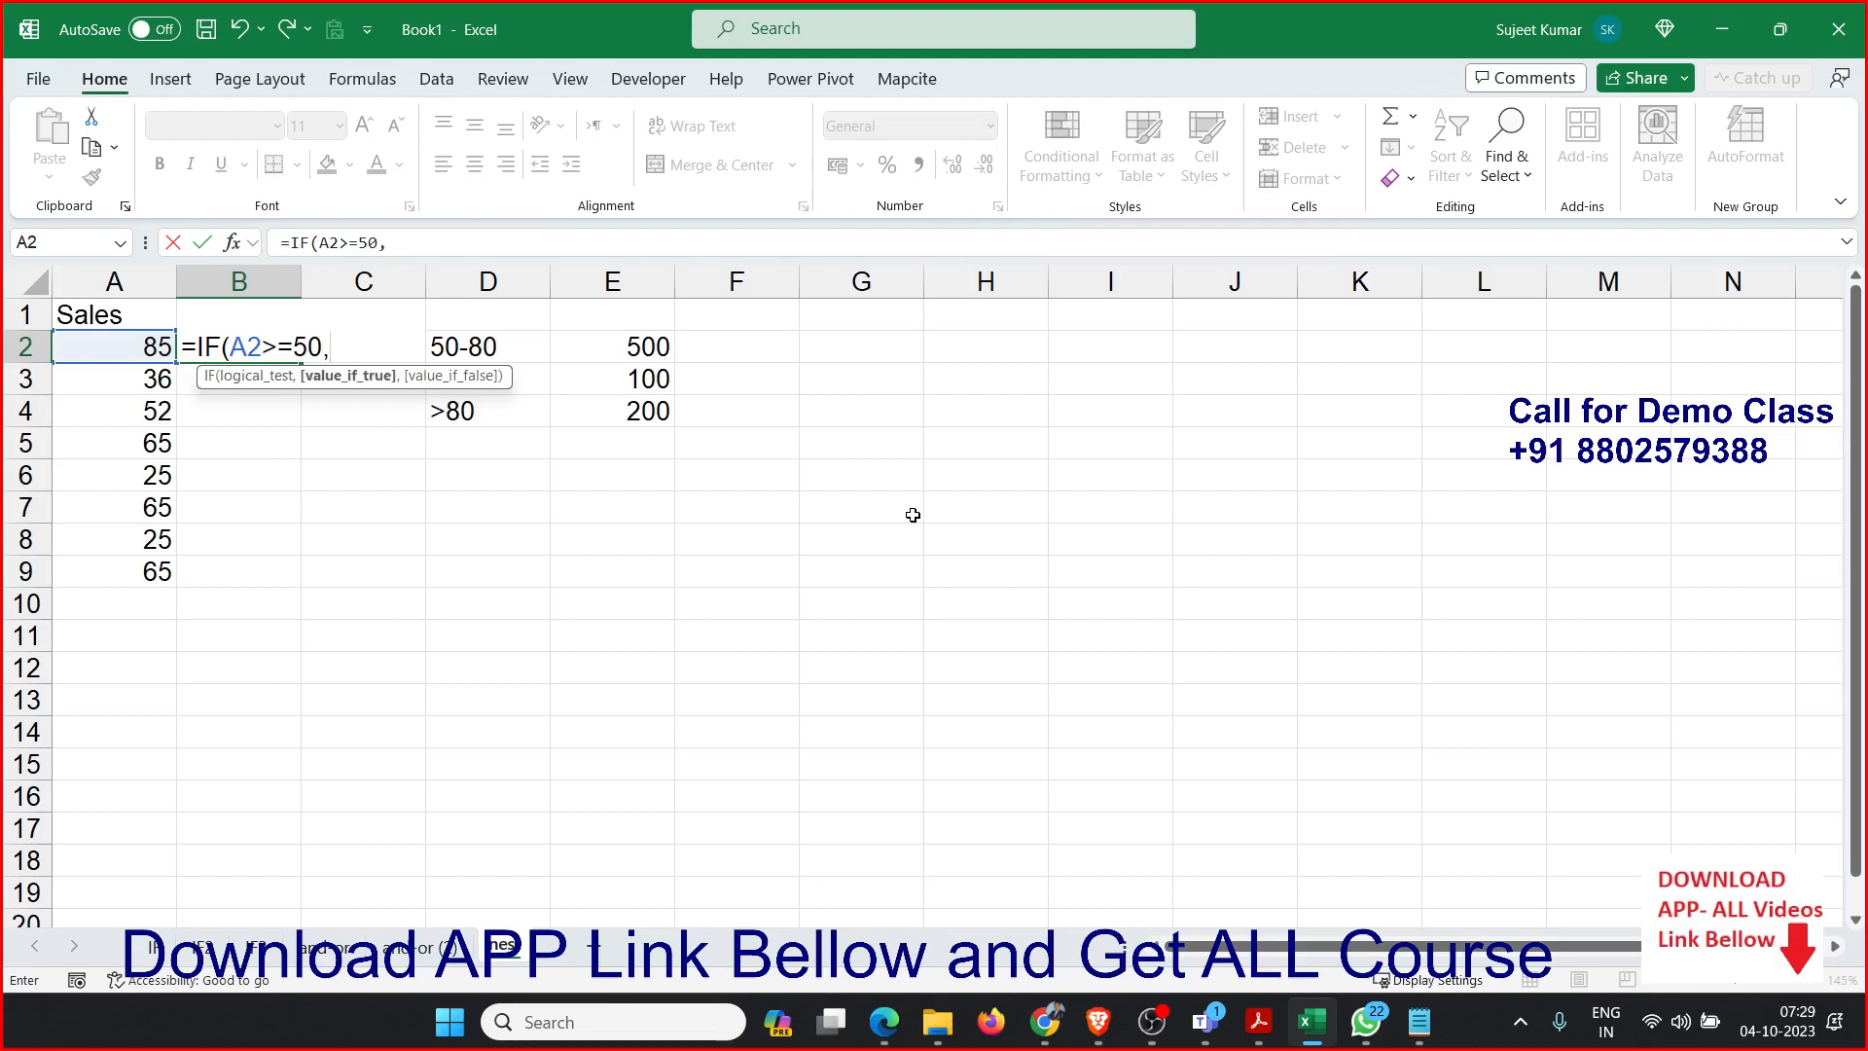